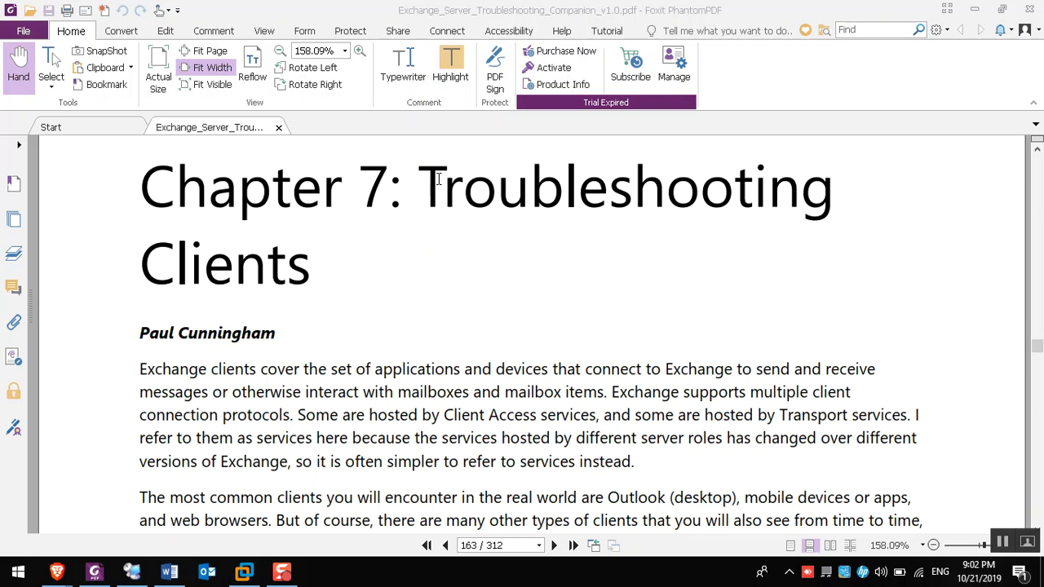
# Highlight 'Troubleshooting' in the Chapter 7 heading, then switch to the remote client session
pyautogui.moveTo(440, 181); pyautogui.dragTo(860, 221)
pyautogui.moveTo(509, 255); pyautogui.dragTo(509, 281)
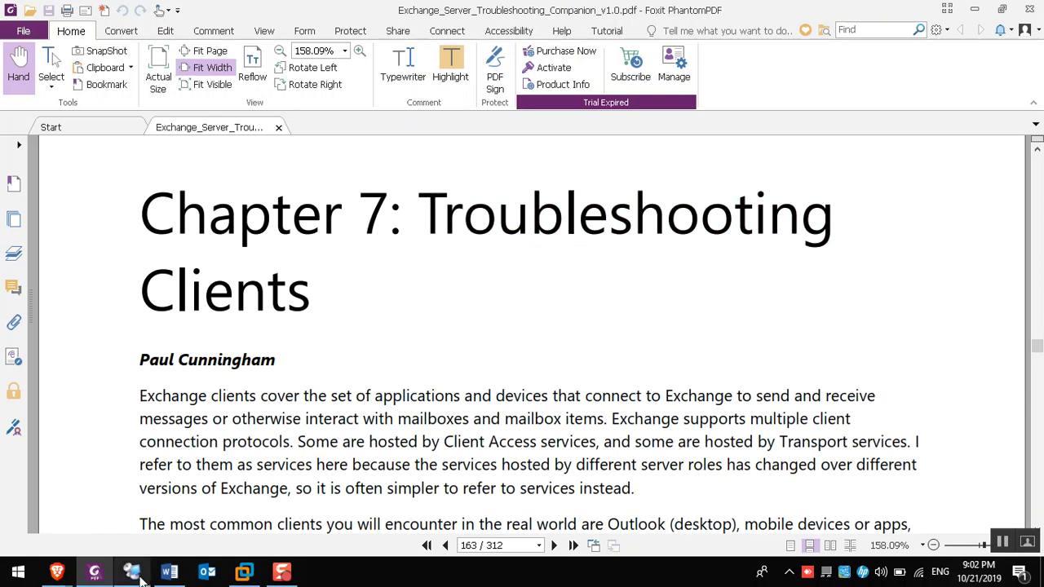
pyautogui.click(132, 571)
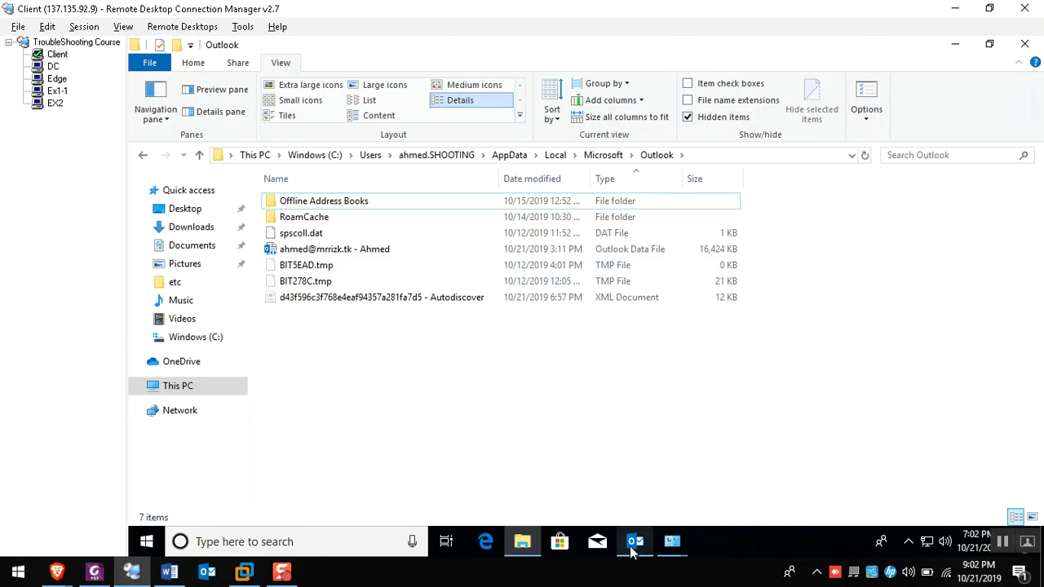
# Show the client's Outlook inbox with folders expanded, dismiss the Psiphon toast, then switch to the browser
pyautogui.click(634, 548)
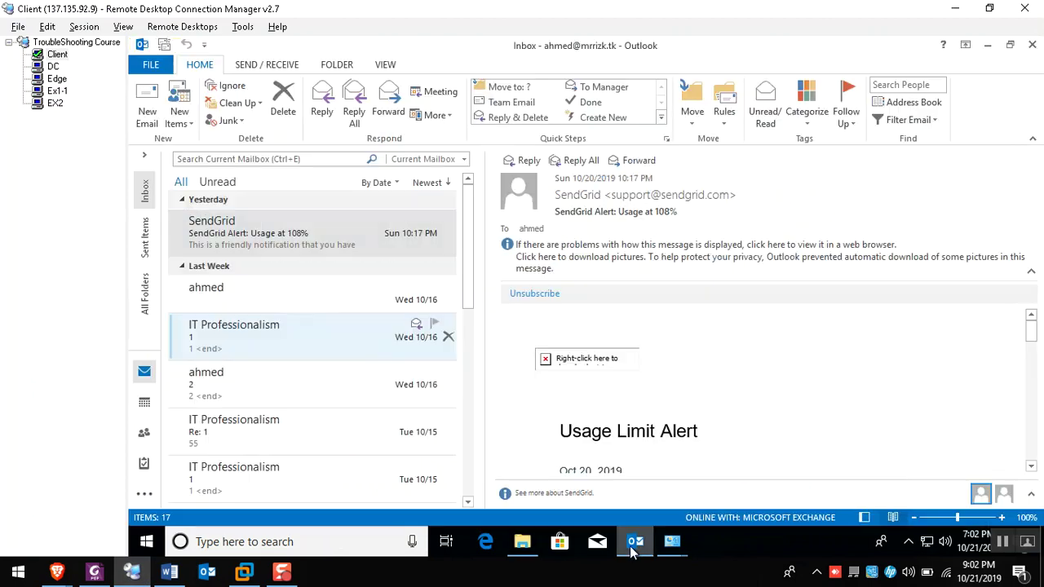
pyautogui.click(144, 155)
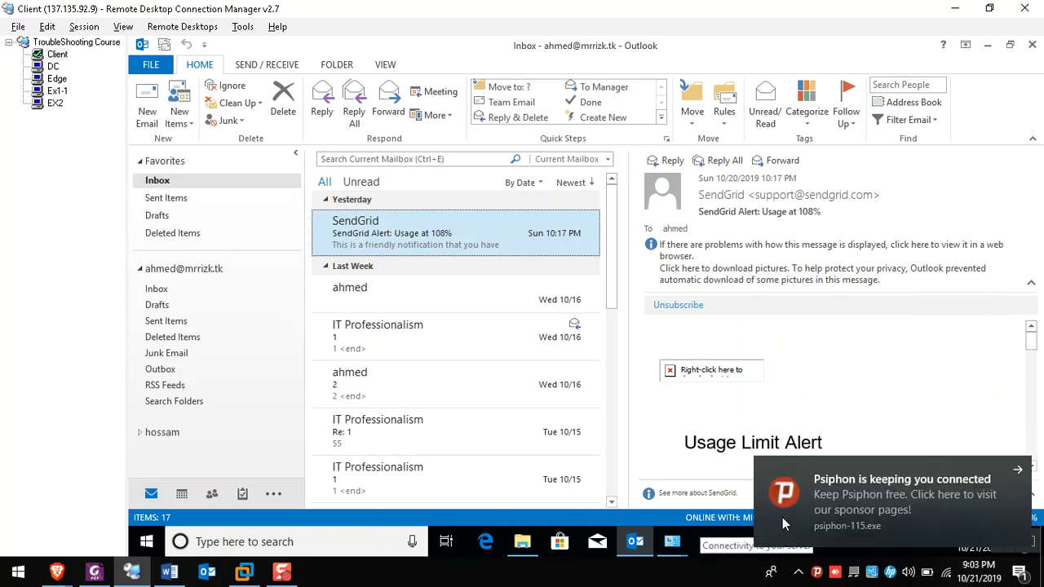
pyautogui.click(1019, 469)
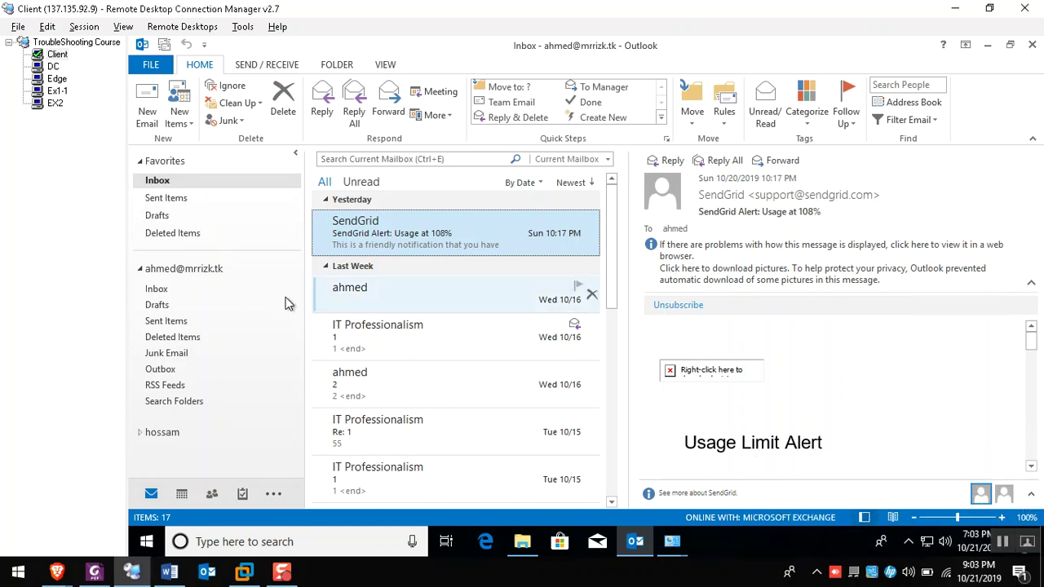
pyautogui.moveTo(57, 571)
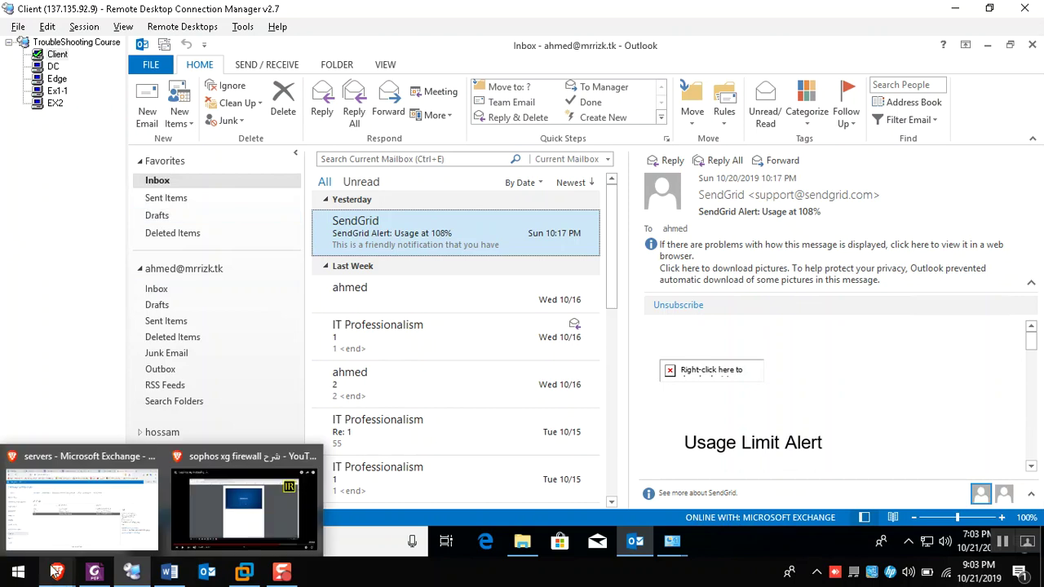
pyautogui.click(50, 532)
# Scroll the PDF to its Outlook heading, then bring up the Word Troubleshooting Clients notes at their title
pyautogui.hotkey('ctrl', 'shift', 'Tab')
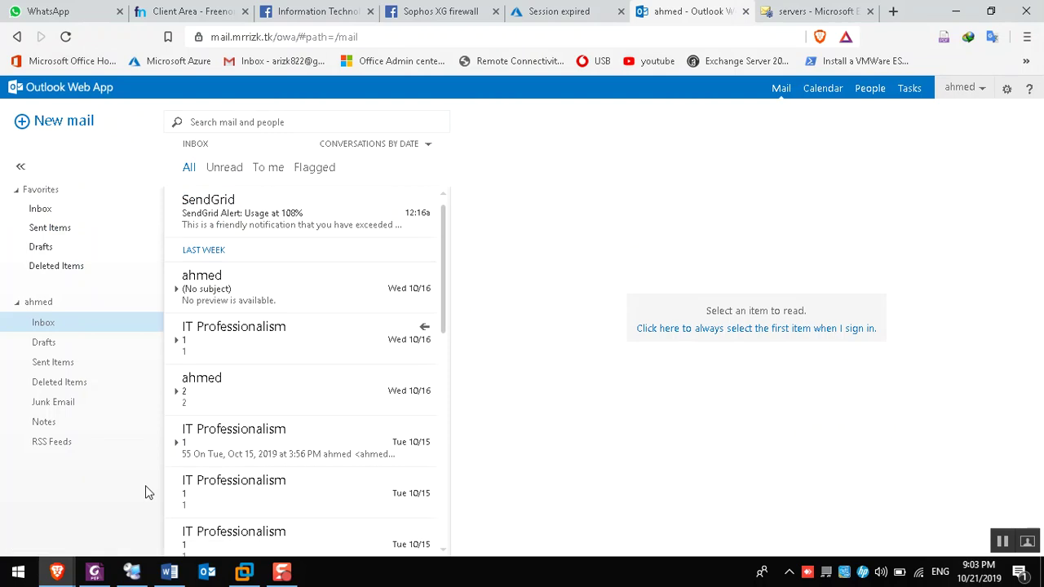
pyautogui.click(94, 571)
pyautogui.scroll(-3, 337, 369)
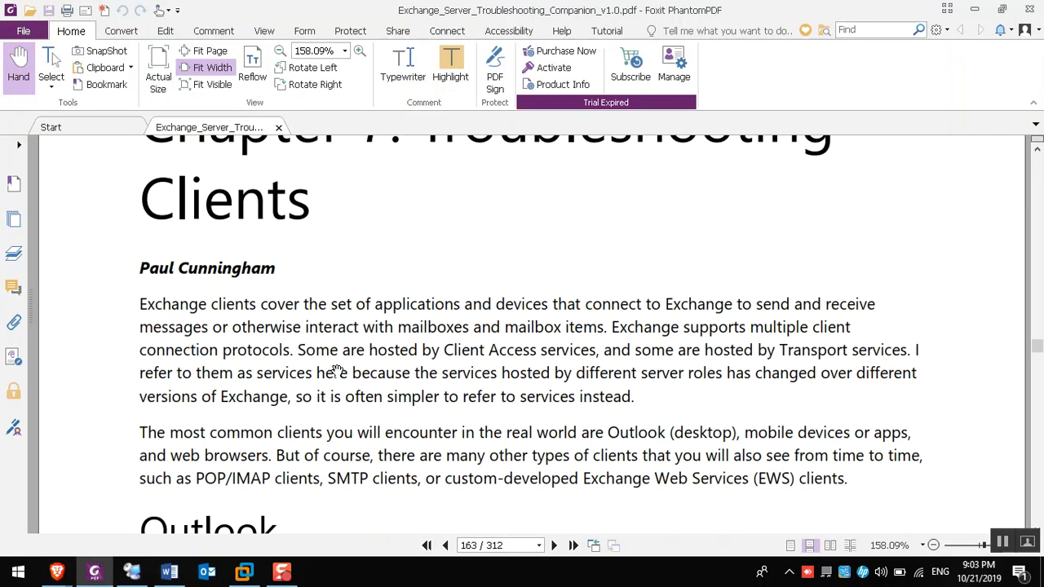
pyautogui.scroll(-1, 337, 369)
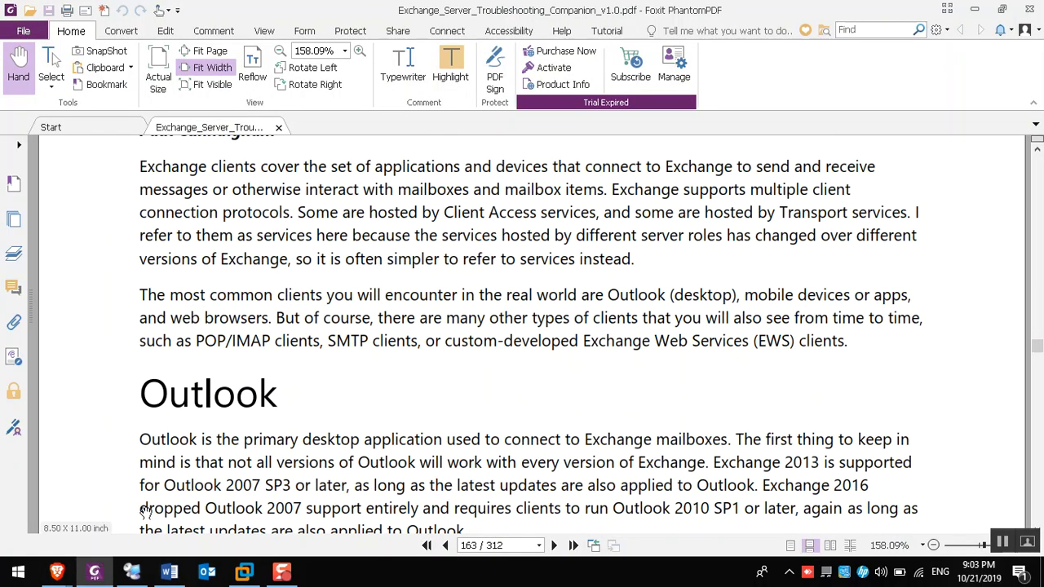
pyautogui.click(169, 572)
pyautogui.scroll(4, 366, 312)
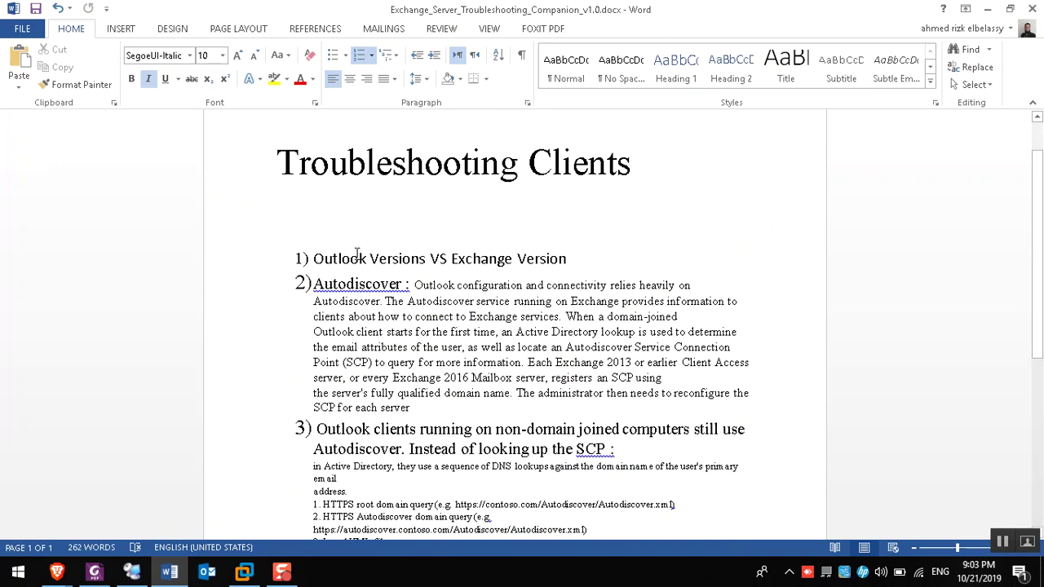
# Highlight the 'Outlook Versions VS Exchange Version' line in Word, then return to the remote session
pyautogui.moveTo(315, 258); pyautogui.dragTo(576, 259)
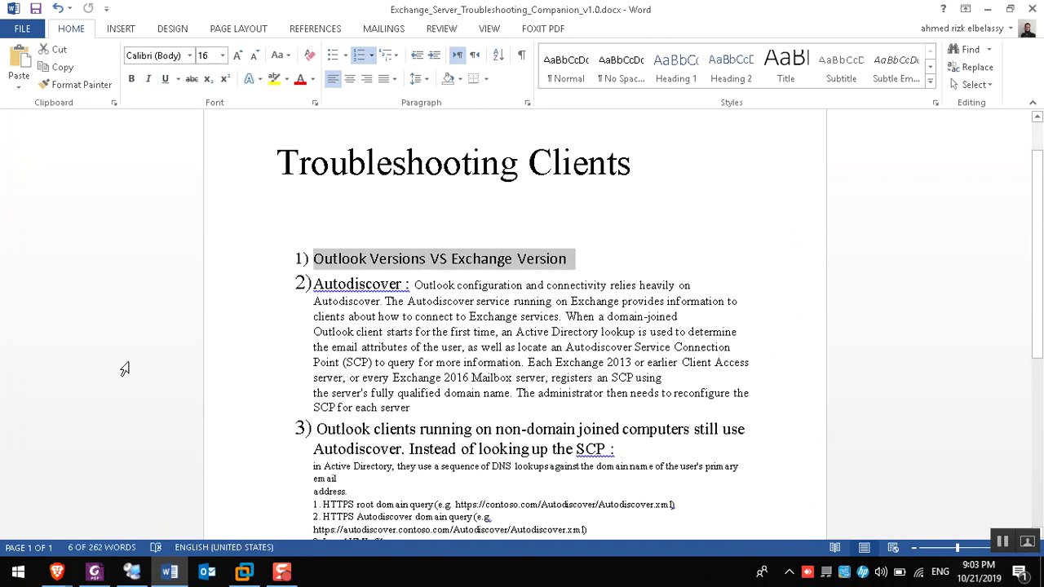
pyautogui.click(132, 572)
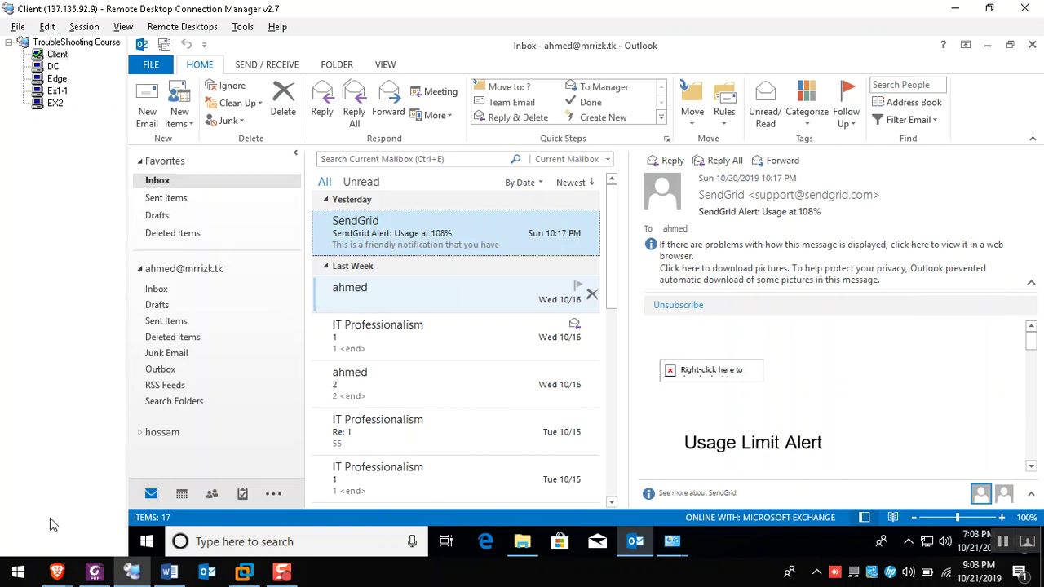
# Open a new browser tab on the Google homepage
pyautogui.moveTo(57, 571)
pyautogui.click(73, 505)
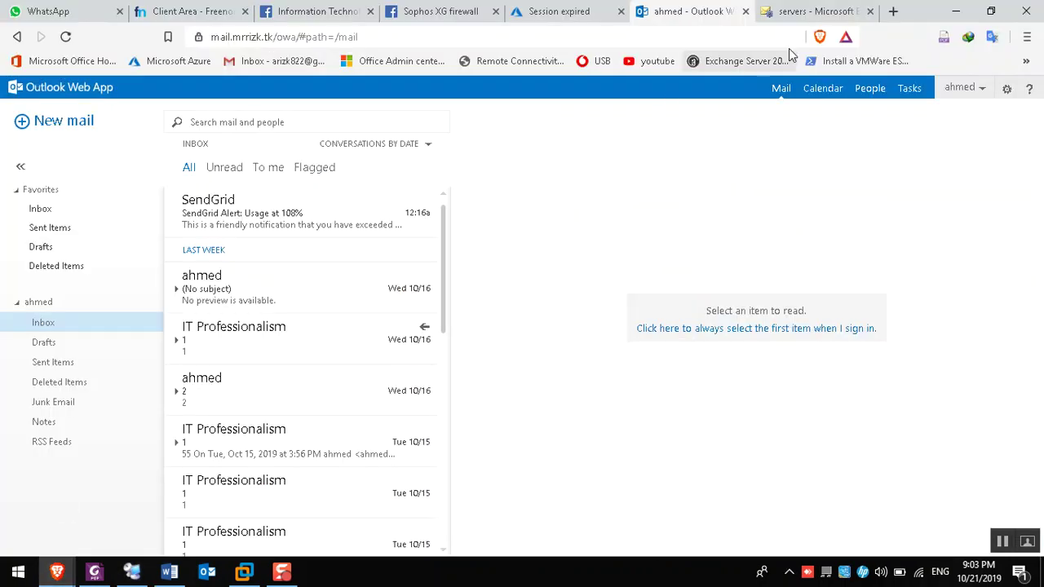
pyautogui.click(893, 11)
pyautogui.write('g')
pyautogui.press('Return')
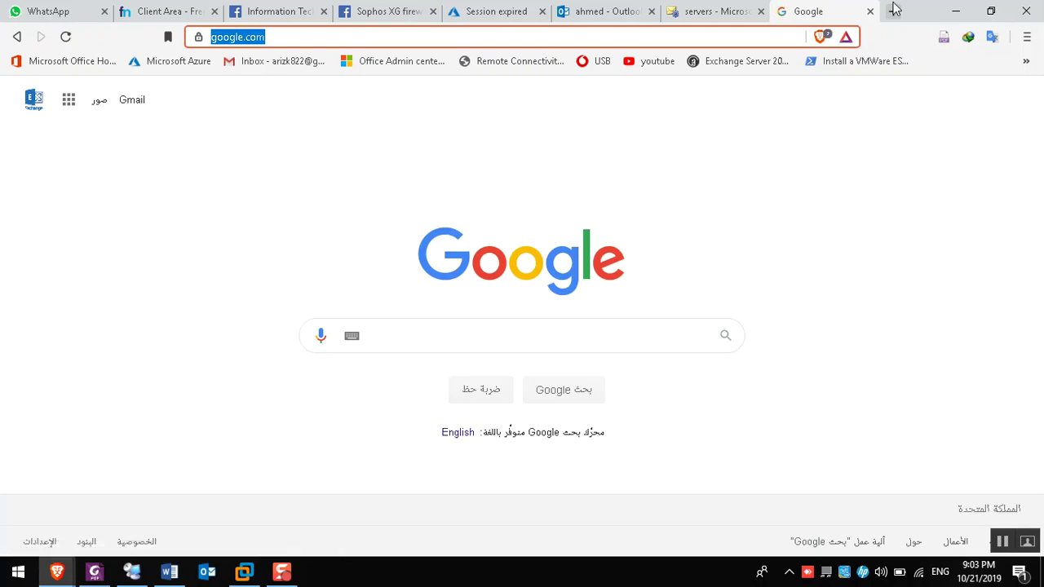
# Search Google for 'exchange 2010 client compatibility matrix'
pyautogui.click(485, 345)
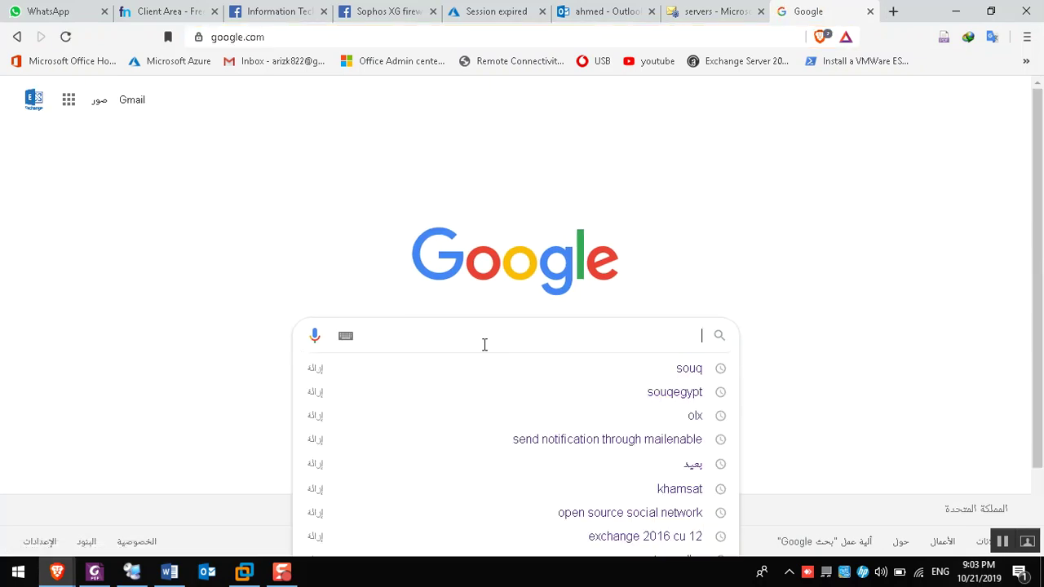
pyautogui.write('exchange server clients')
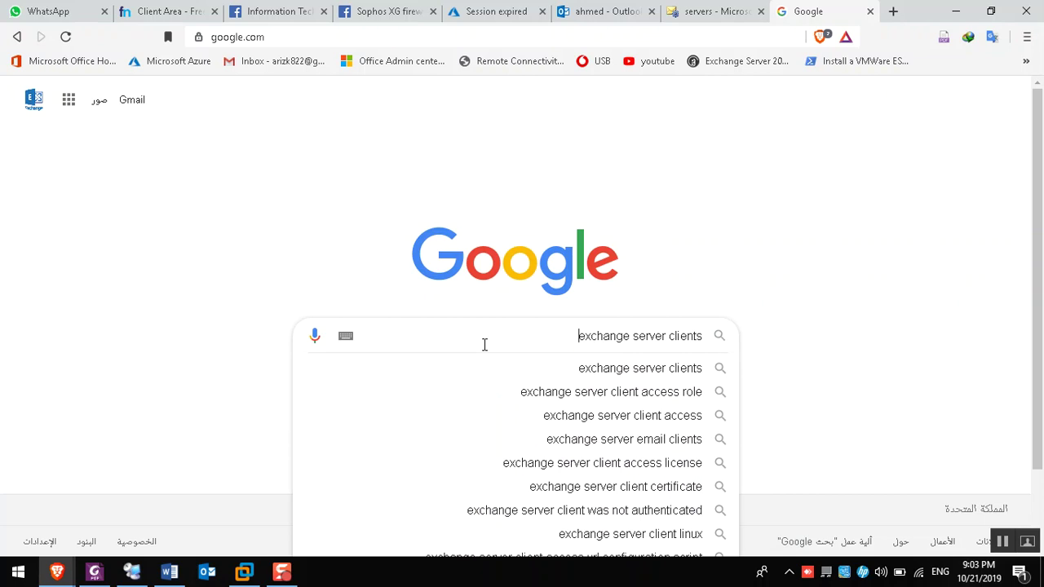
pyautogui.write(' matriz')
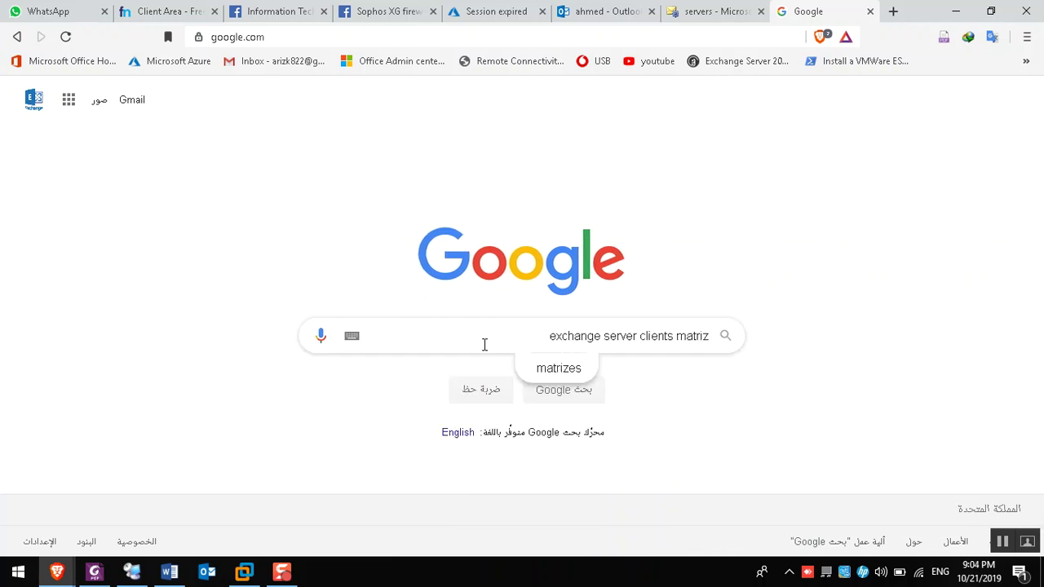
pyautogui.press('BackSpace')
pyautogui.write('x')
pyautogui.press('Down')
pyautogui.press('Return')
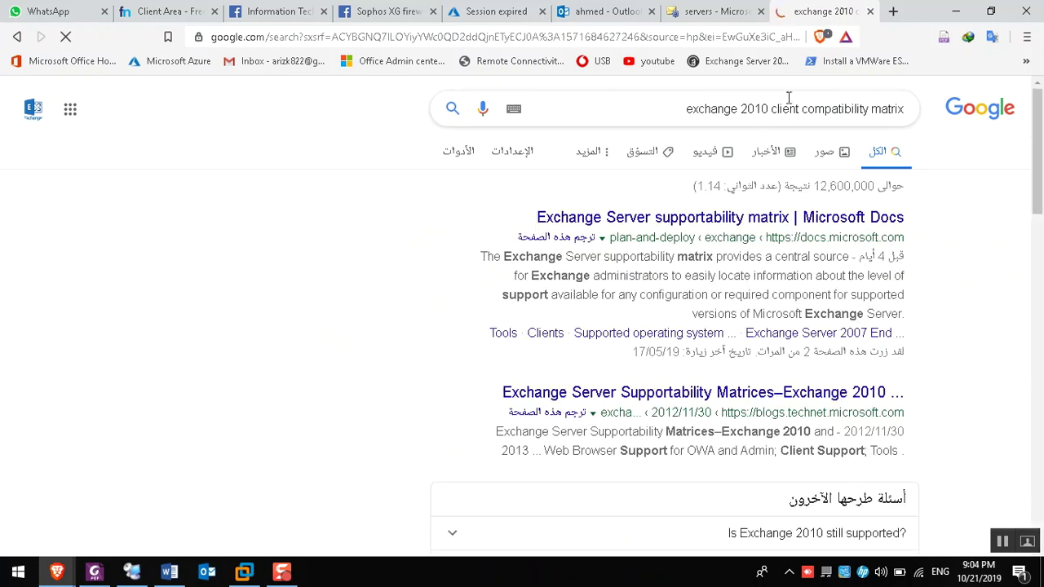
# Open the Microsoft Docs Exchange Server supportability matrix result in a new tab and view it
pyautogui.rightClick(752, 218)
pyautogui.click(788, 228)
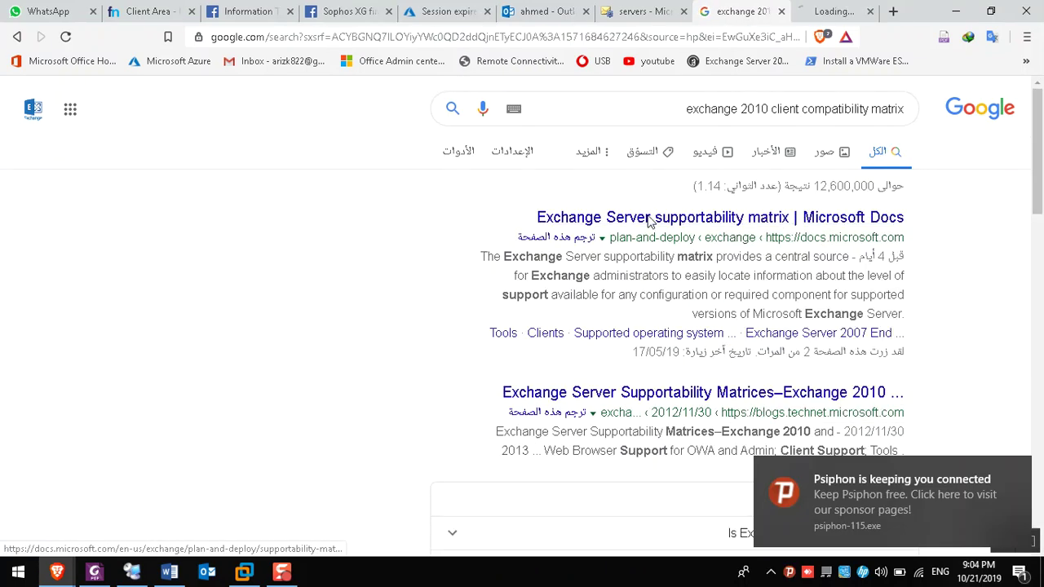
pyautogui.click(1020, 470)
pyautogui.click(852, 8)
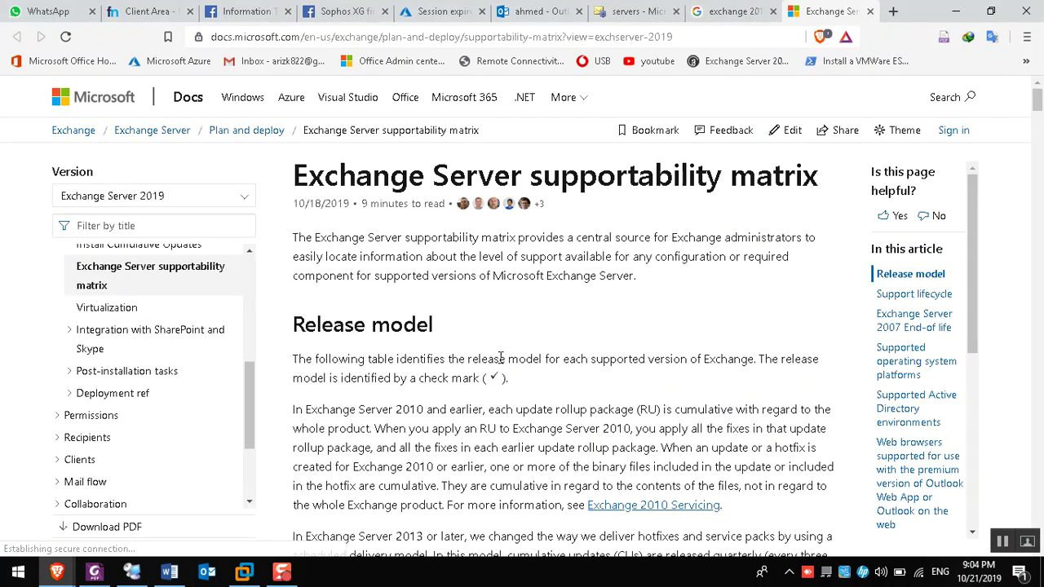
# Scroll down through the Exchange Server supportability matrix page
pyautogui.scroll(-5, 502, 375)
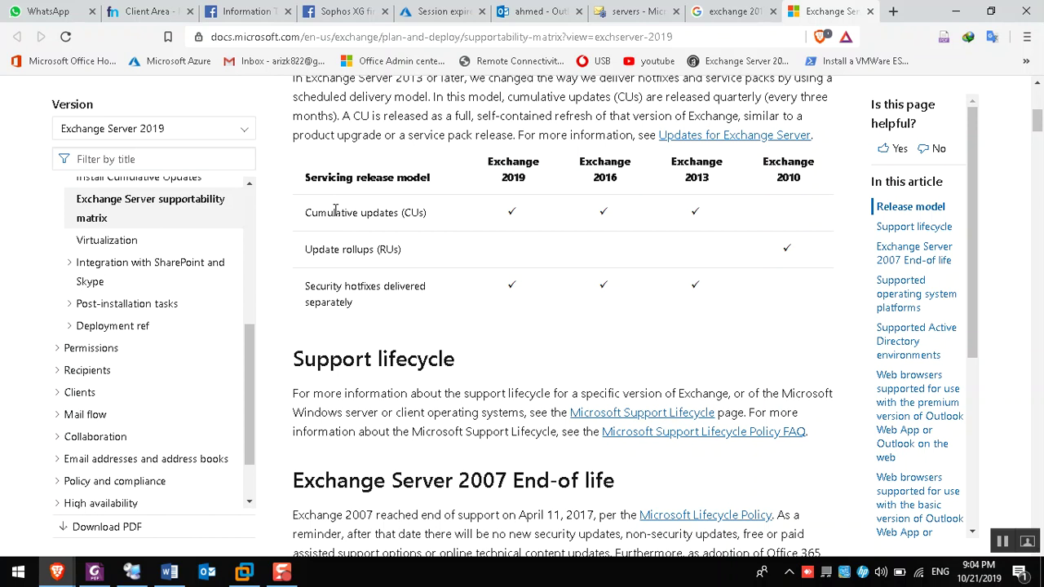
pyautogui.scroll(-6, 508, 354)
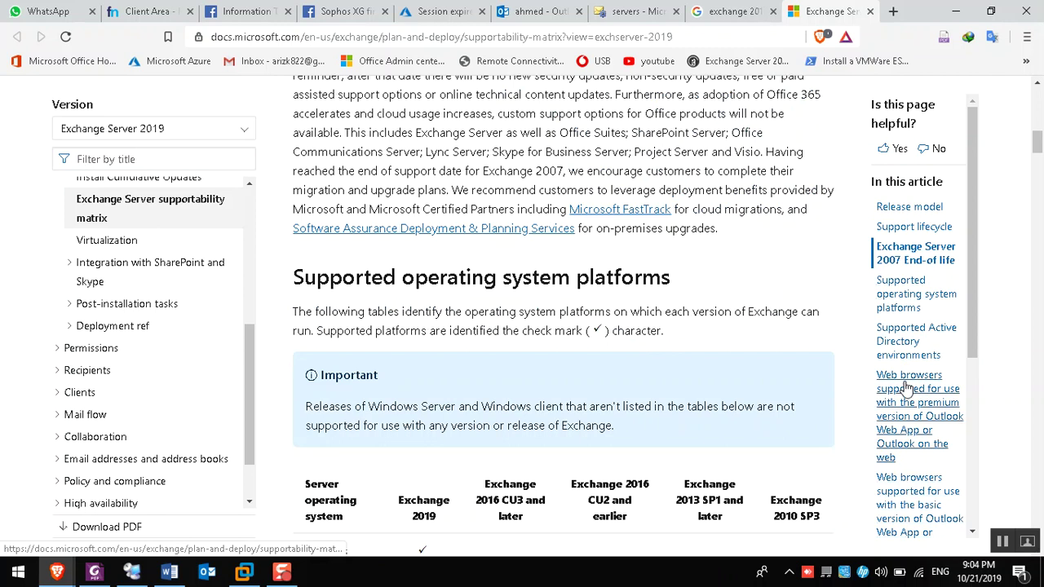
pyautogui.scroll(-8, 543, 394)
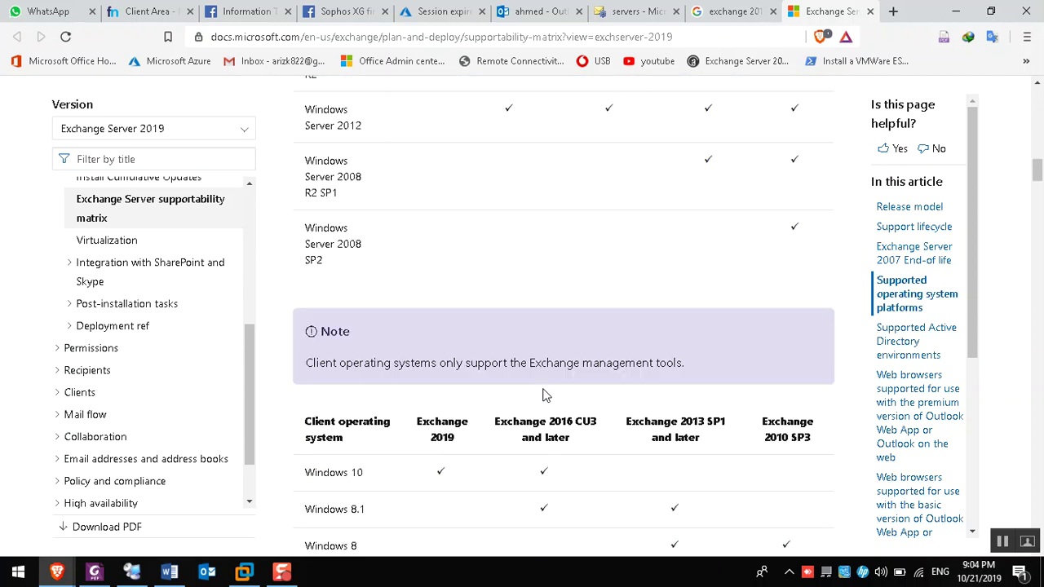
pyautogui.scroll(-2, 545, 395)
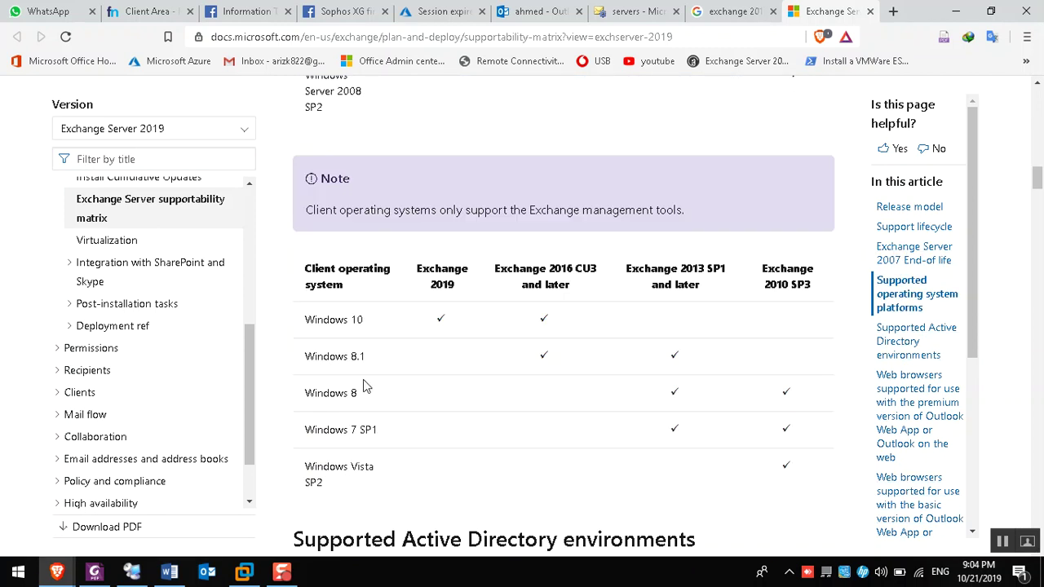
pyautogui.scroll(-4, 334, 401)
pyautogui.scroll(-10, 335, 401)
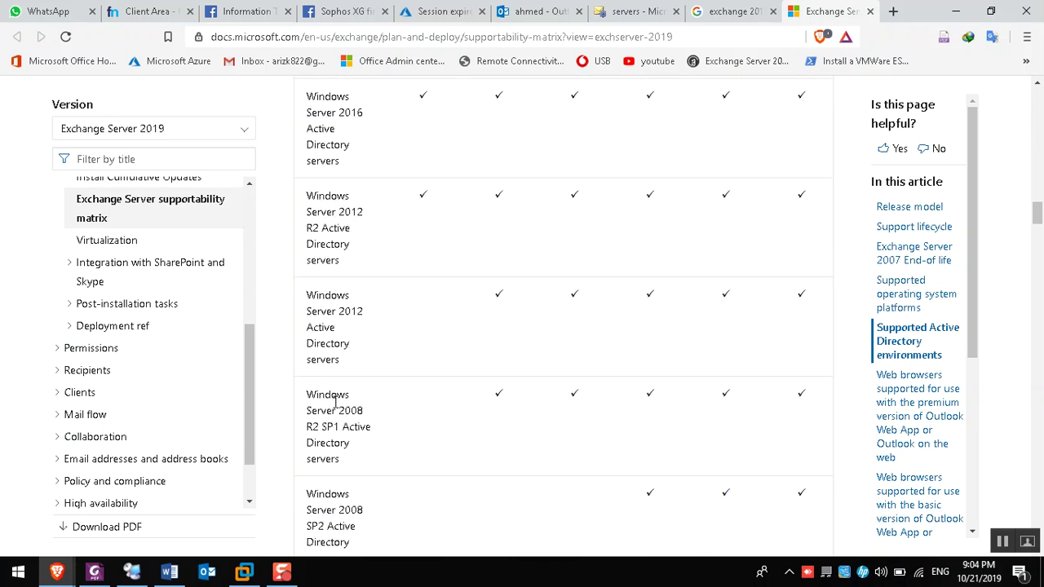
pyautogui.scroll(-1, 334, 401)
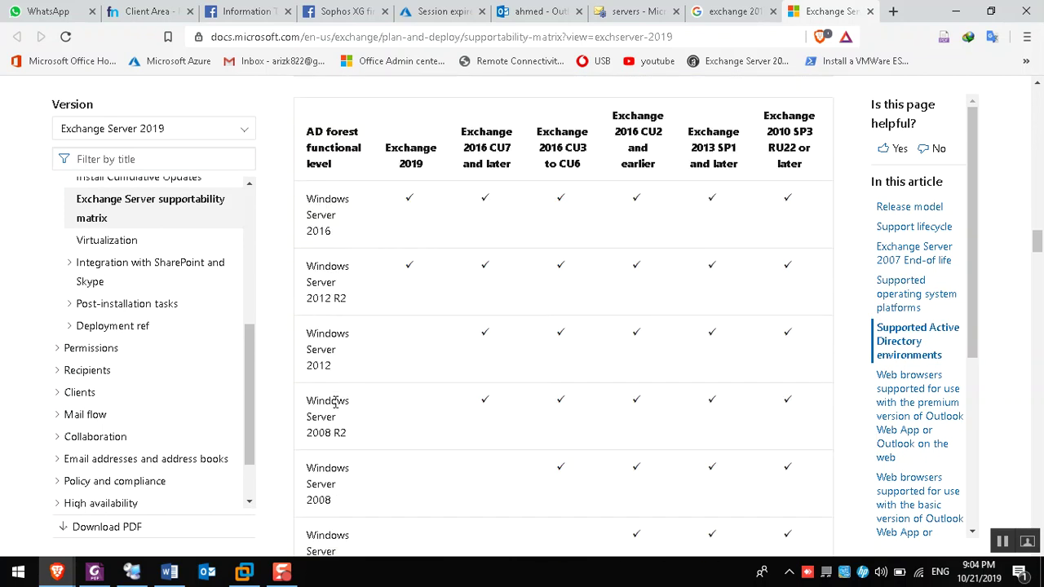
# Search the page for 'out' (35 matches) and scroll down to the Clients table
pyautogui.hotkey('ctrl', 'f')
pyautogui.write('out')
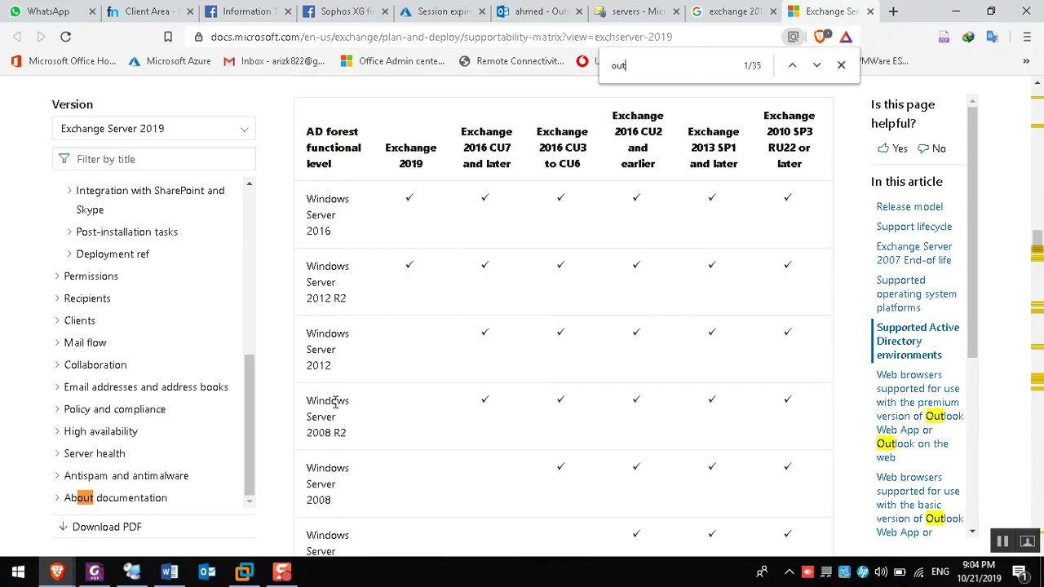
pyautogui.click(913, 429)
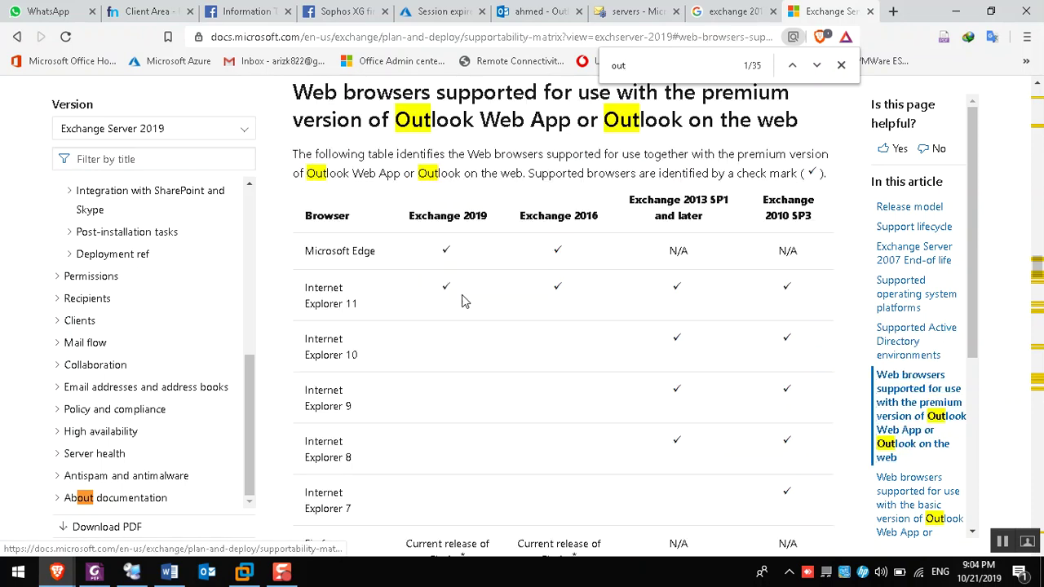
pyautogui.scroll(-1, 410, 304)
pyautogui.scroll(-15, 411, 307)
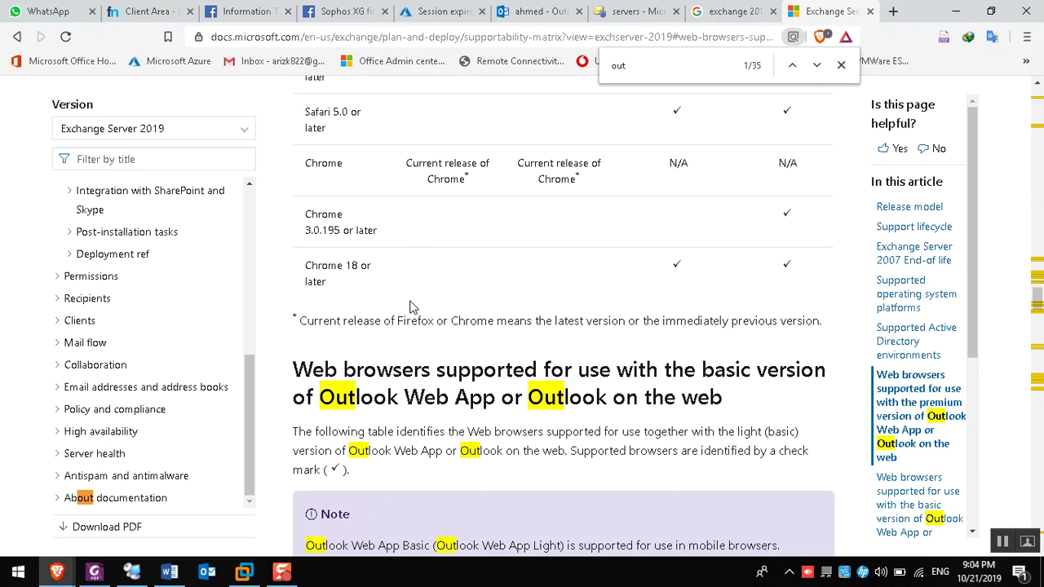
pyautogui.scroll(-14, 411, 307)
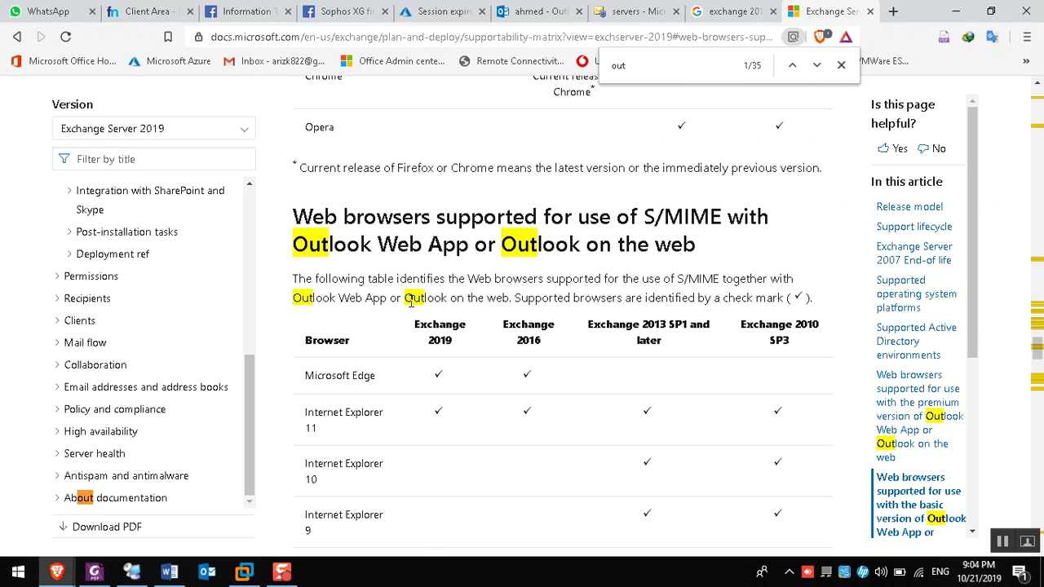
pyautogui.scroll(-1, 410, 307)
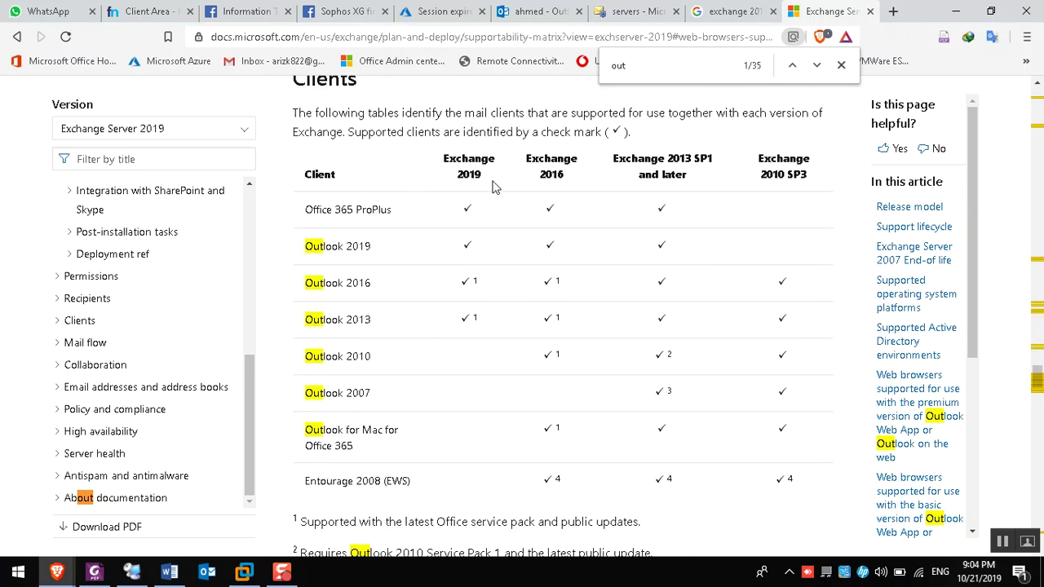
# Clear the find highlights and mark Exchange 2013 SP1, Outlook 2007 and its Service Pack 3 footnote
pyautogui.click(841, 64)
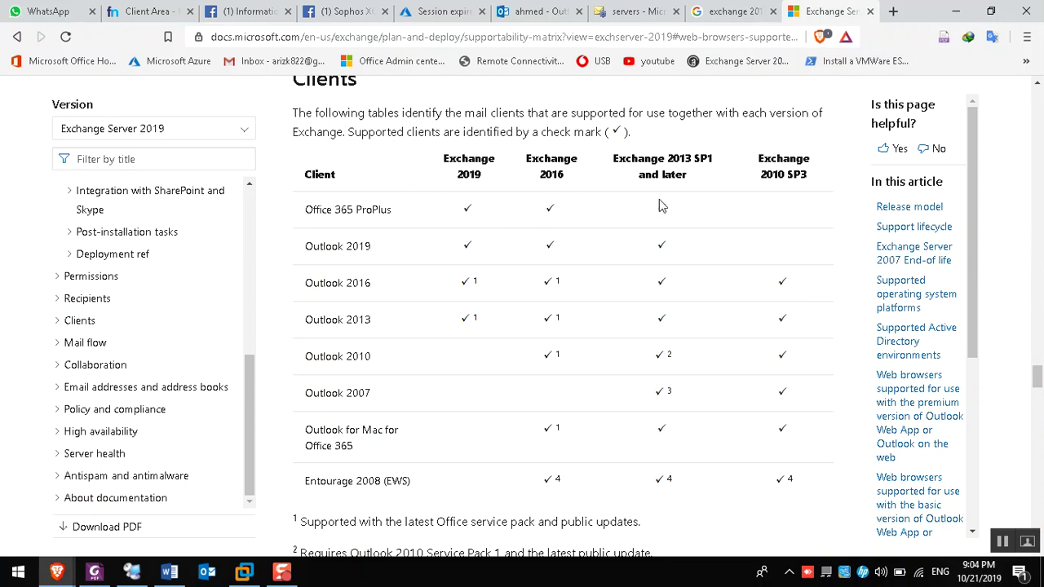
pyautogui.moveTo(620, 159); pyautogui.dragTo(713, 160)
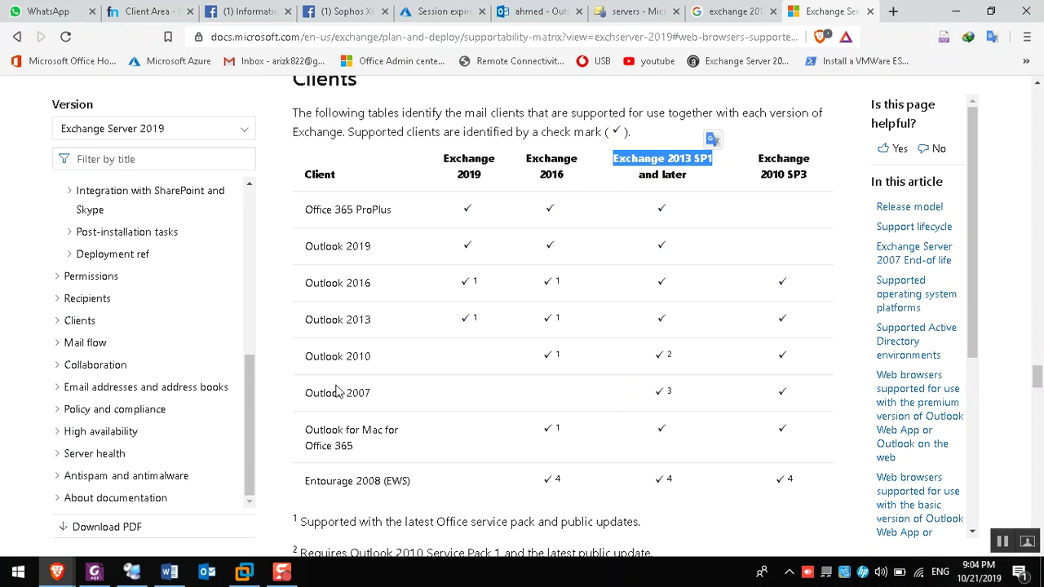
pyautogui.moveTo(382, 397); pyautogui.dragTo(304, 395)
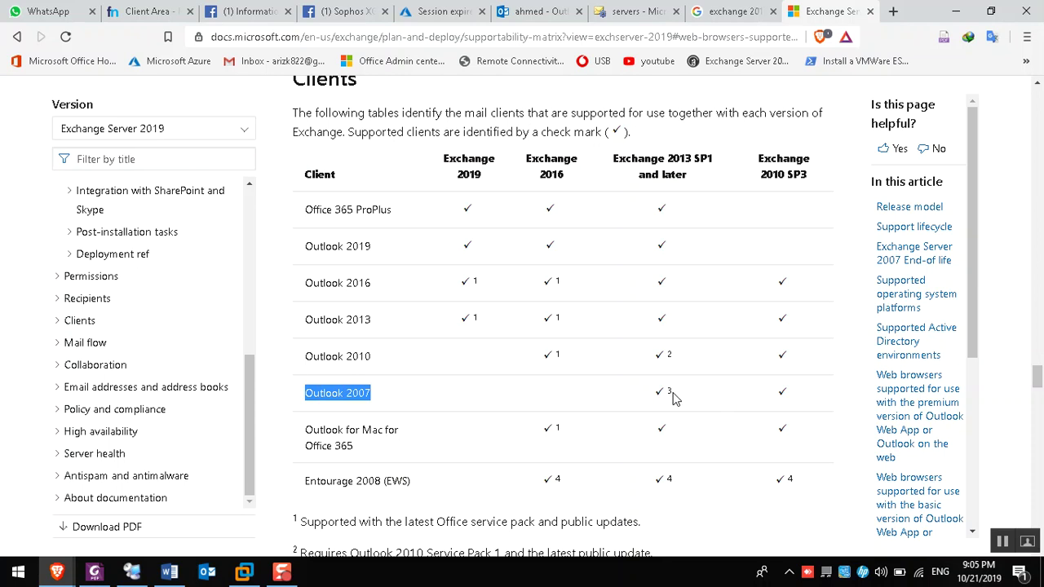
pyautogui.scroll(-1, 673, 398)
pyautogui.moveTo(299, 507); pyautogui.dragTo(506, 507)
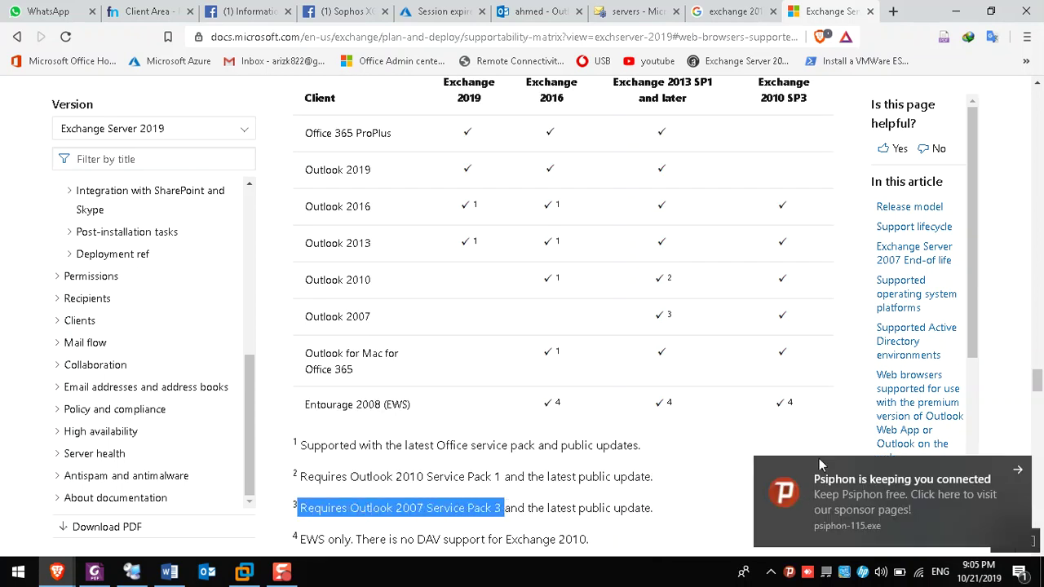
pyautogui.click(1020, 472)
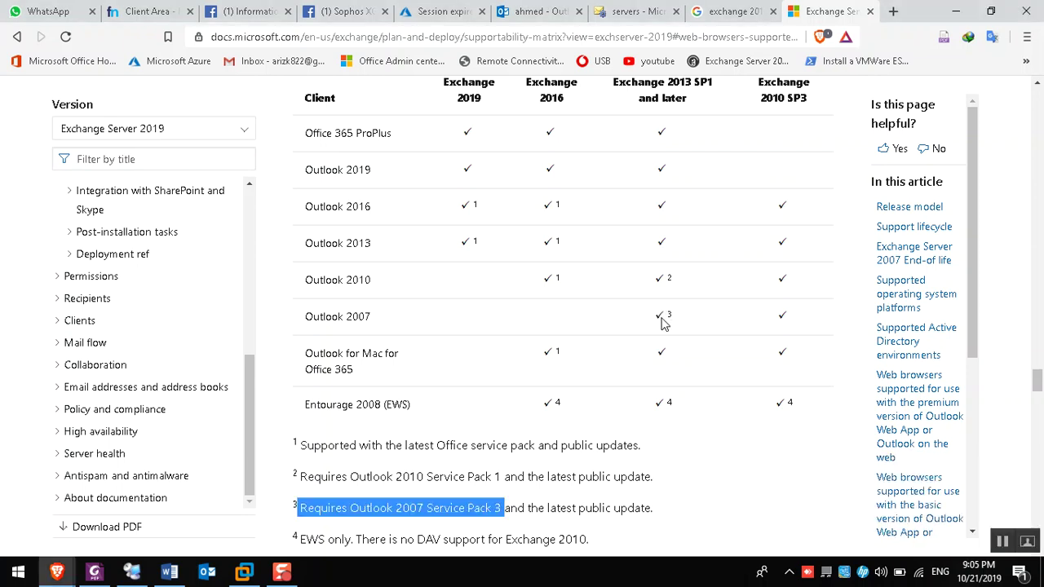
# Scroll back up the matrix to the Release model section
pyautogui.scroll(3, 662, 324)
pyautogui.moveTo(1036, 371); pyautogui.dragTo(1038, 98)
pyautogui.scroll(-2, 620, 351)
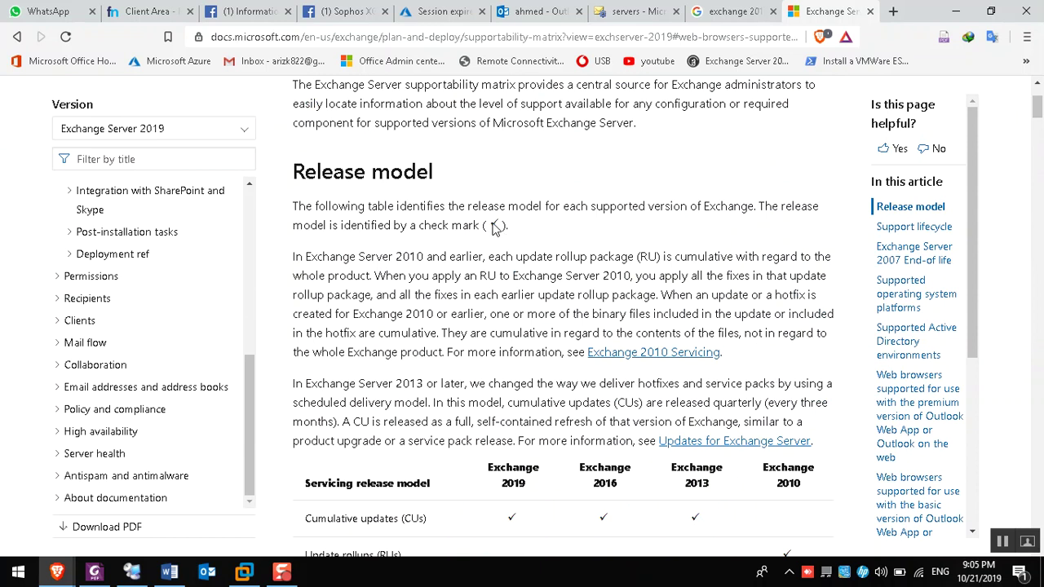
# Review the servicing release model table, marking the Cumulative updates (CUs) row
pyautogui.scroll(-2, 494, 318)
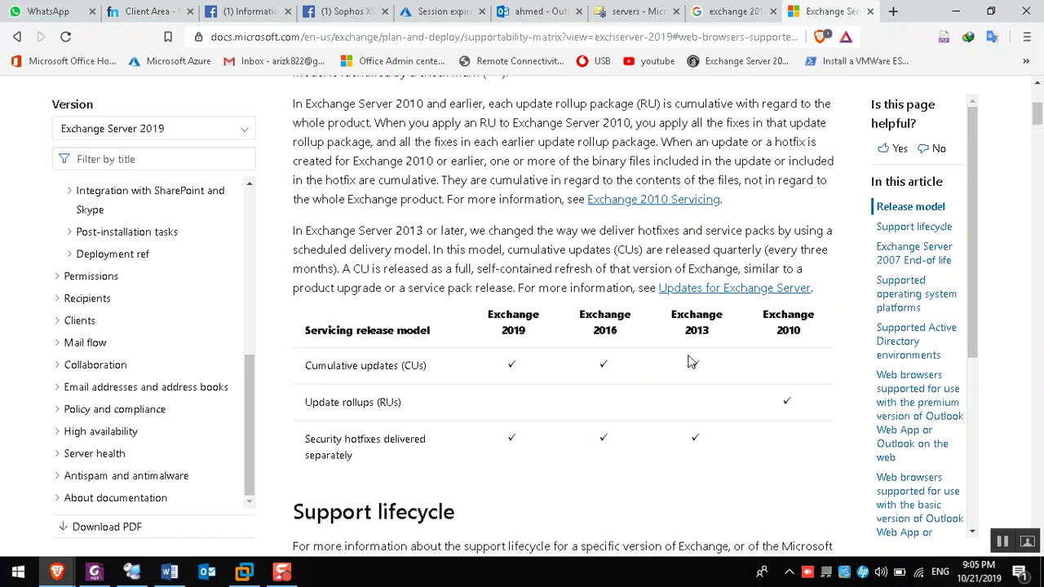
pyautogui.moveTo(313, 365); pyautogui.dragTo(426, 368)
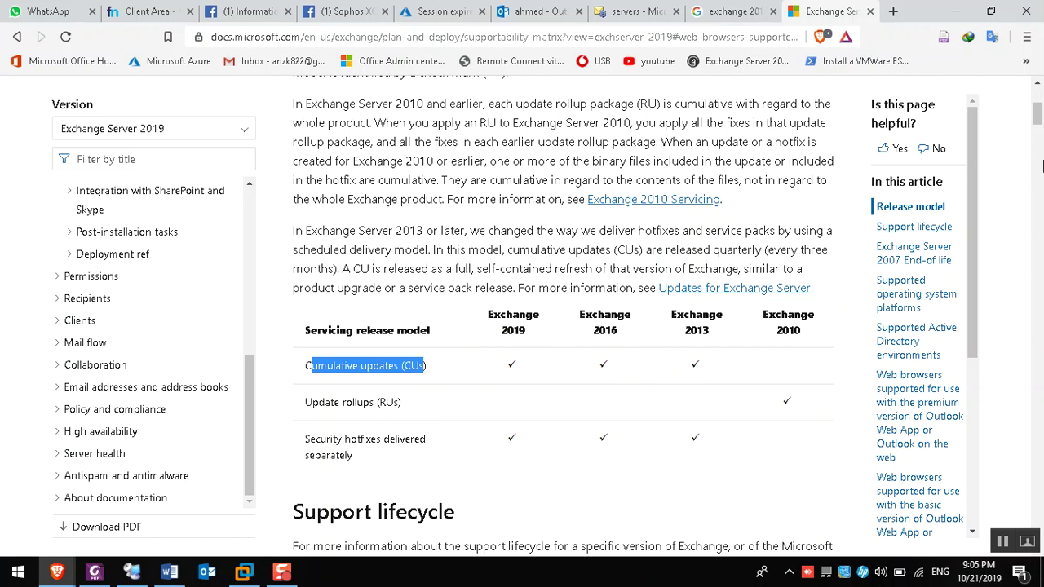
pyautogui.moveTo(1037, 118); pyautogui.dragTo(1037, 186)
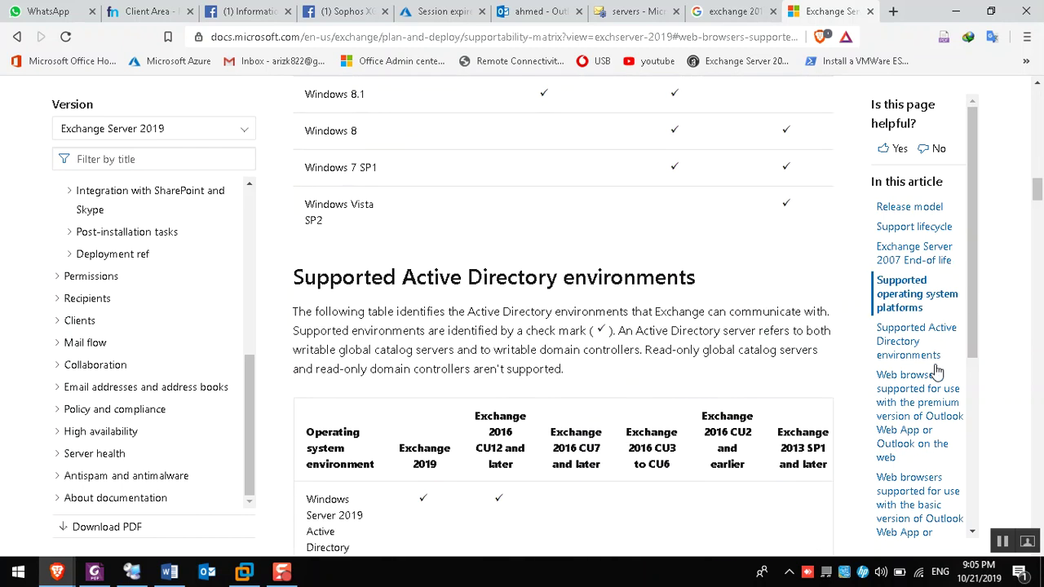
# Jump to the Web browsers section and scroll down through it to the Clients table
pyautogui.click(921, 420)
pyautogui.scroll(-5, 618, 417)
pyautogui.scroll(-8, 618, 418)
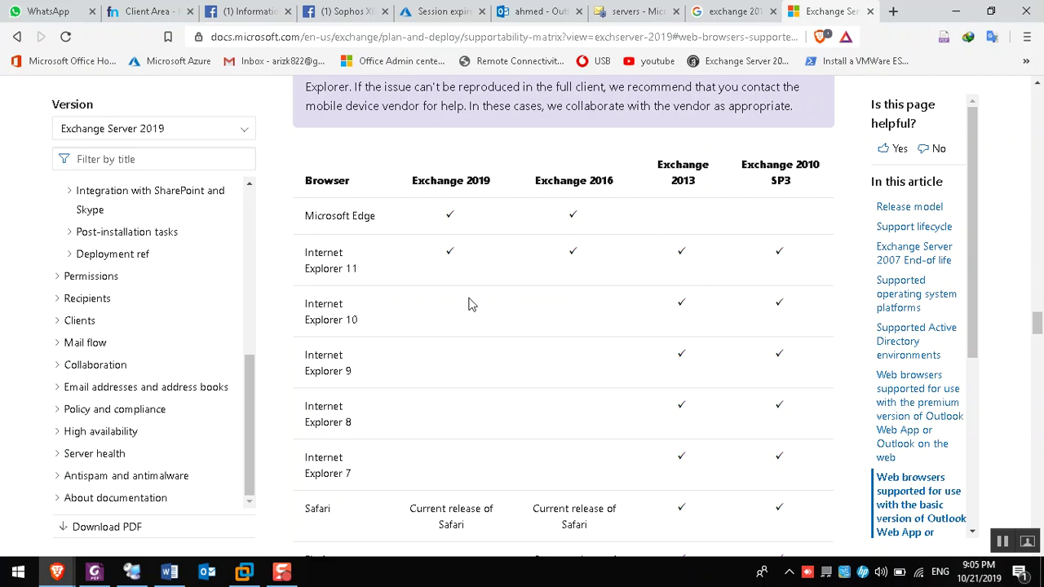
pyautogui.scroll(-5, 469, 392)
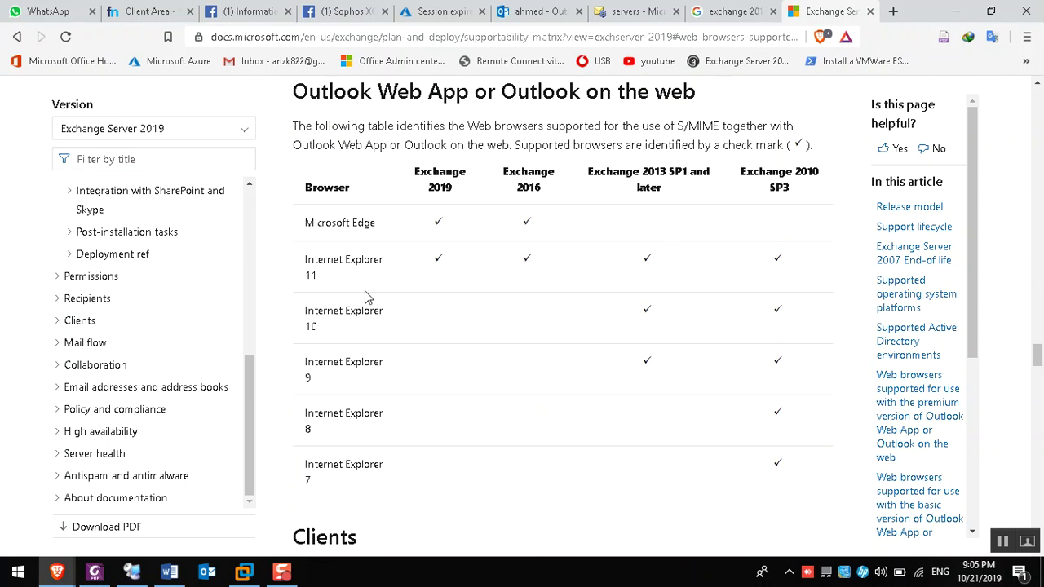
pyautogui.scroll(-5, 425, 363)
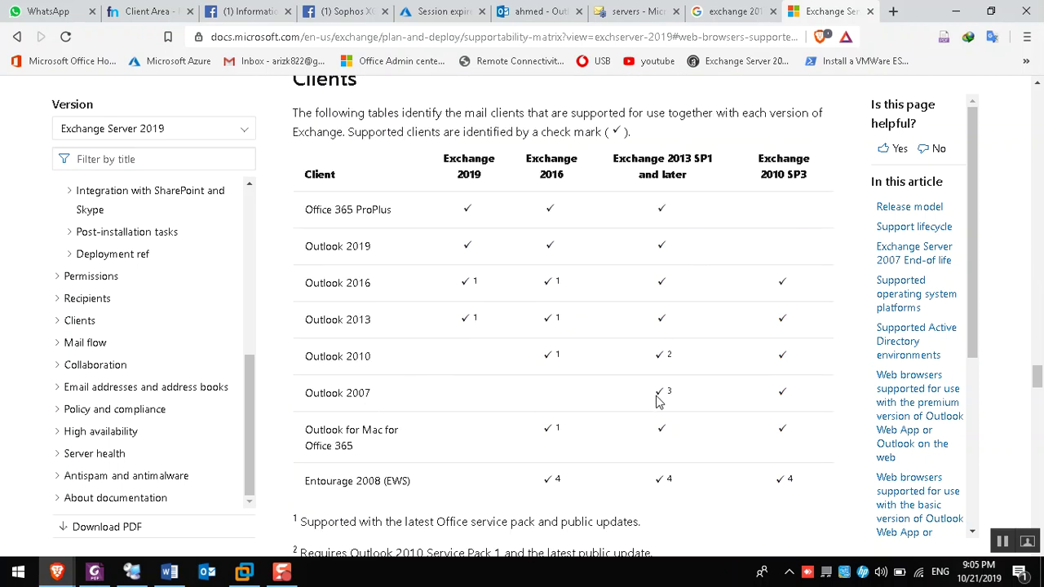
pyautogui.scroll(-2, 487, 457)
# Mark the Service Pack 3 footnote, the Outlook 2010 row and the Office 365 ProPlus row
pyautogui.moveTo(474, 431); pyautogui.dragTo(589, 431)
pyautogui.click(697, 429)
pyautogui.scroll(1, 700, 429)
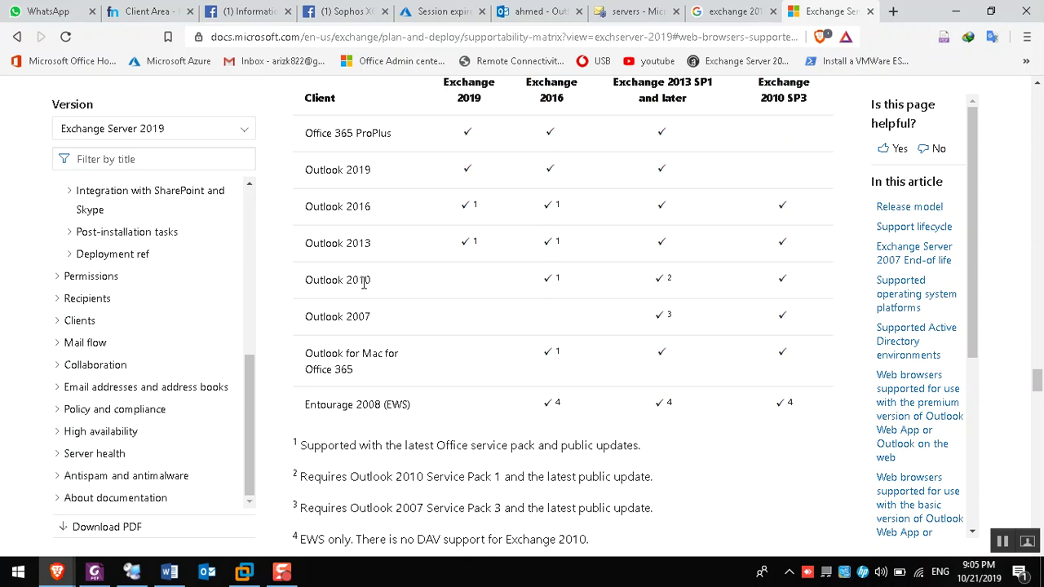
pyautogui.moveTo(372, 282); pyautogui.dragTo(299, 291)
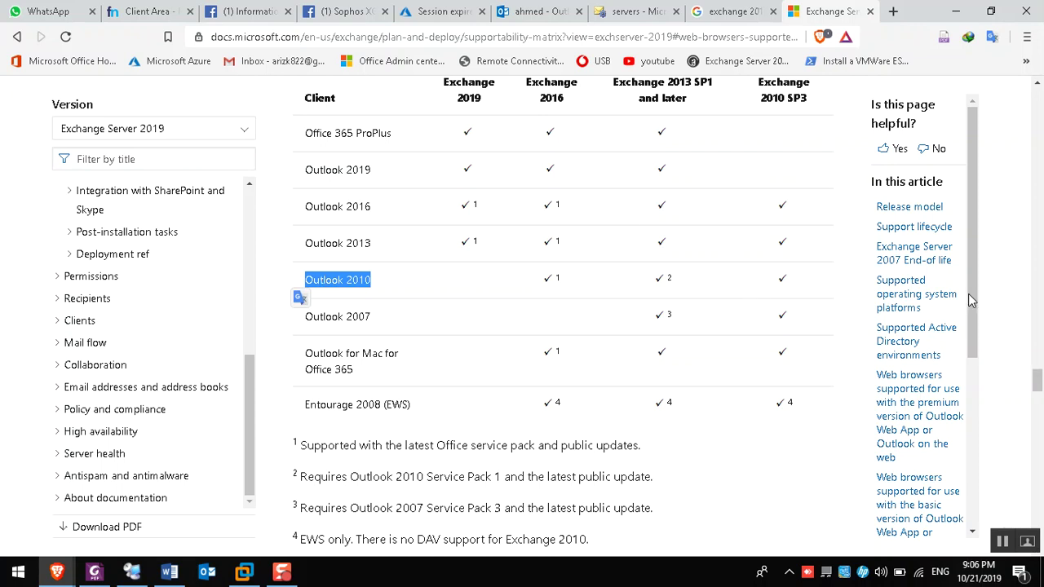
pyautogui.moveTo(309, 134); pyautogui.dragTo(412, 138)
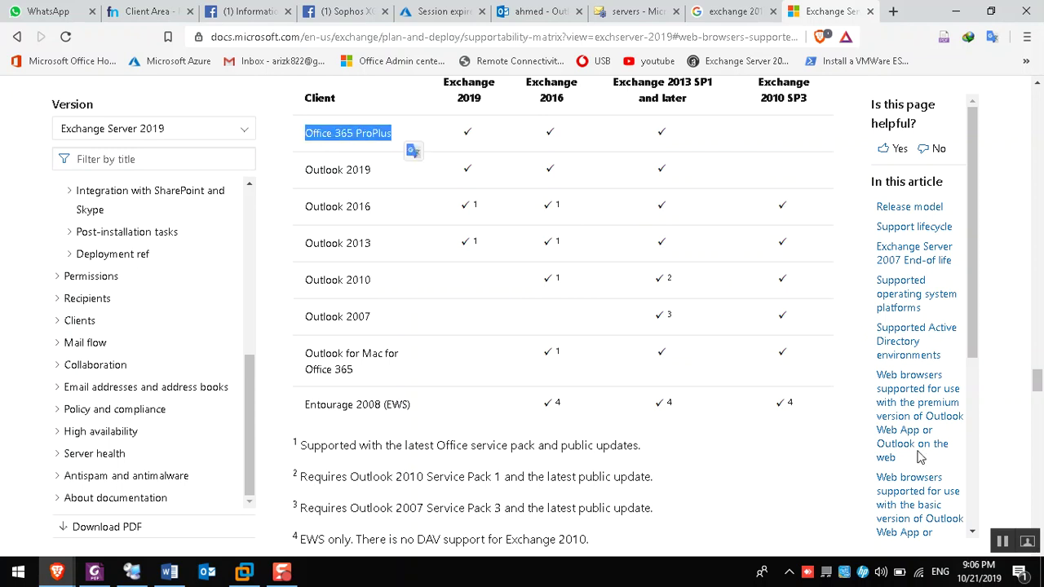
# Return to the article's top and highlight its 10/18/2019 date
pyautogui.moveTo(1033, 380); pyautogui.dragTo(1036, 91)
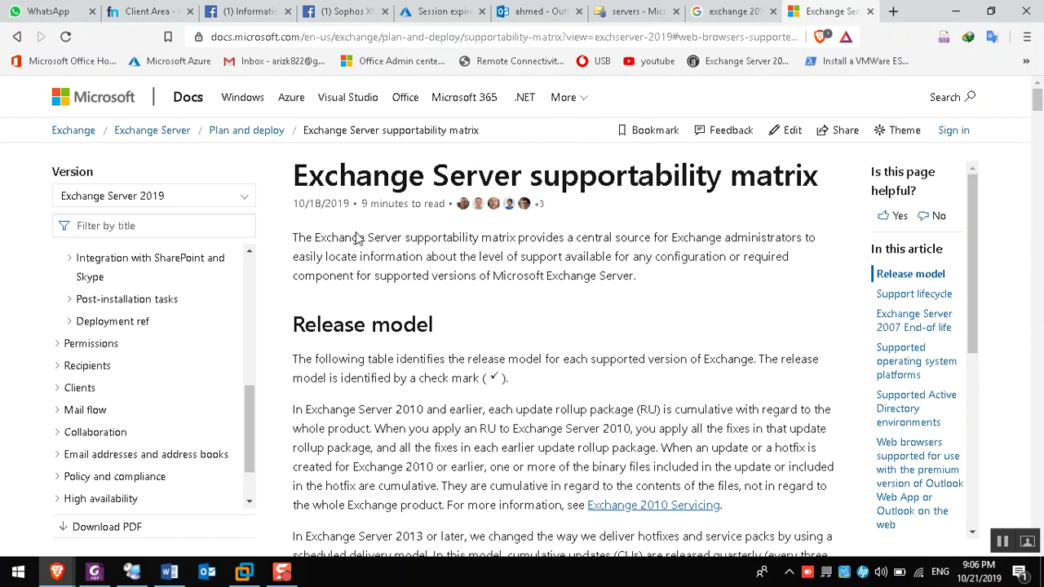
pyautogui.moveTo(352, 205); pyautogui.dragTo(321, 204)
pyautogui.click(321, 210)
pyautogui.moveTo(325, 200); pyautogui.dragTo(311, 197)
# View the Word Troubleshooting Clients notes, then return to the remote client's Outlook inbox
pyautogui.click(170, 571)
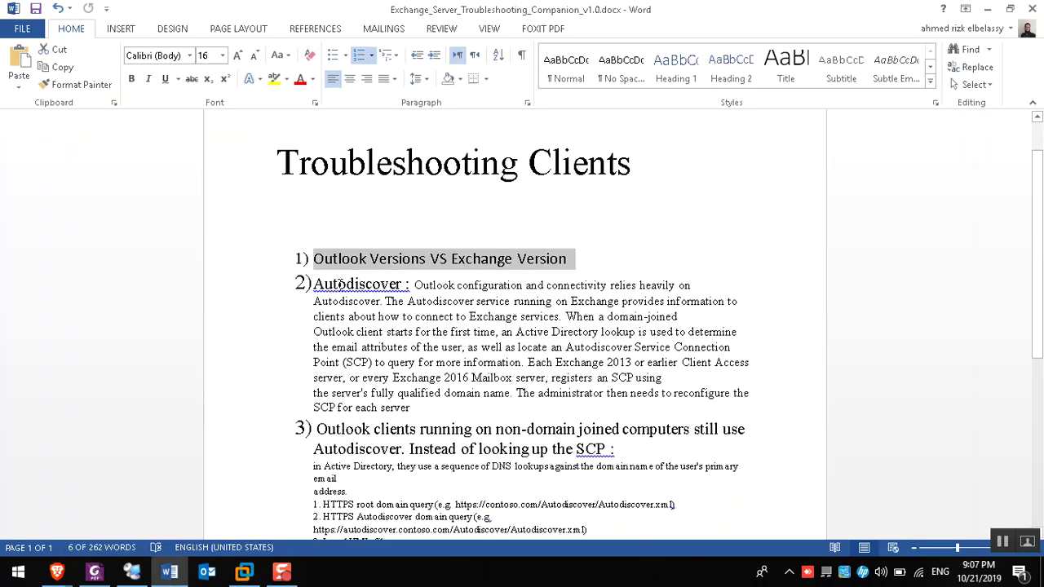
pyautogui.click(139, 568)
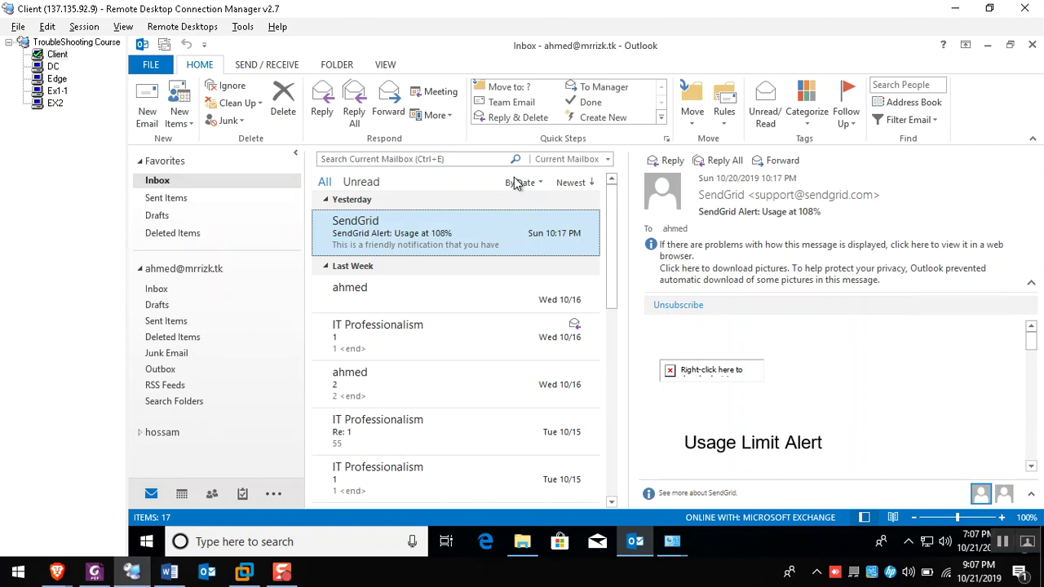
# Close the client's File Explorer window showing the Outlook files
pyautogui.click(522, 542)
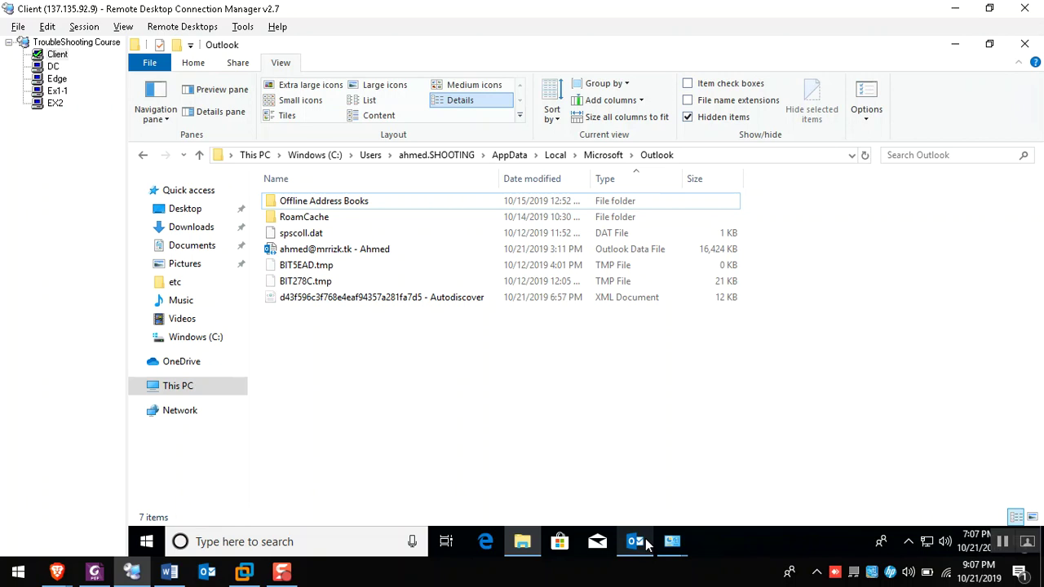
pyautogui.rightClick(647, 546)
pyautogui.click(560, 508)
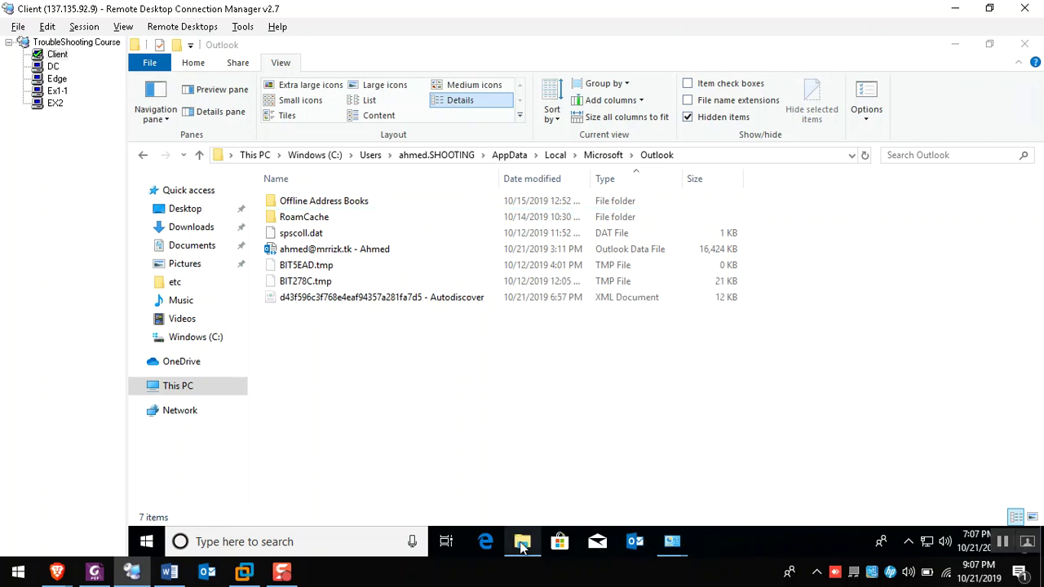
pyautogui.rightClick(522, 542)
pyautogui.click(508, 509)
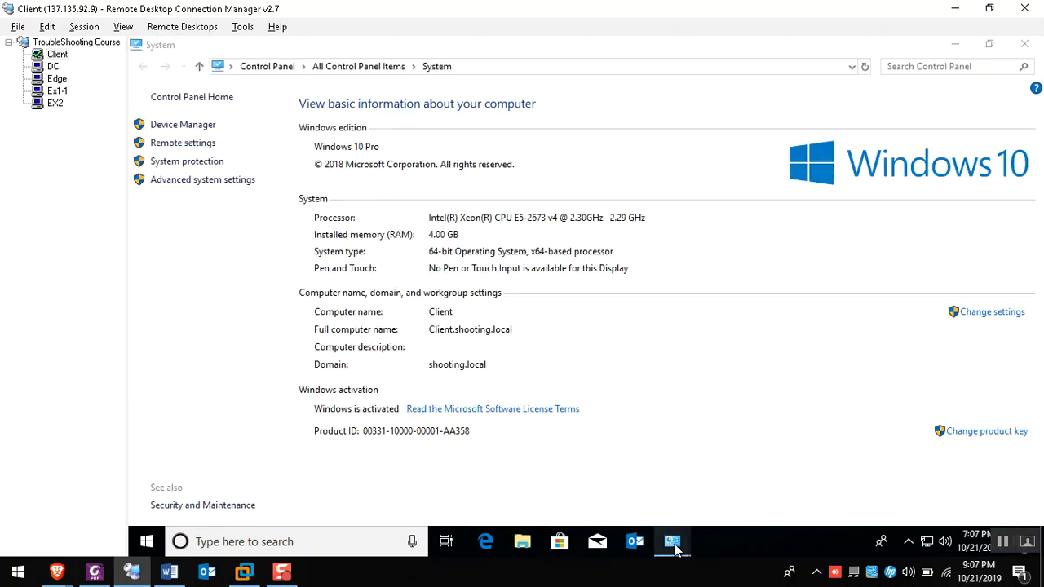
# Remove the only Outlook profile in Control Panel's Mail settings, then switch to the DC session
pyautogui.moveTo(674, 548)
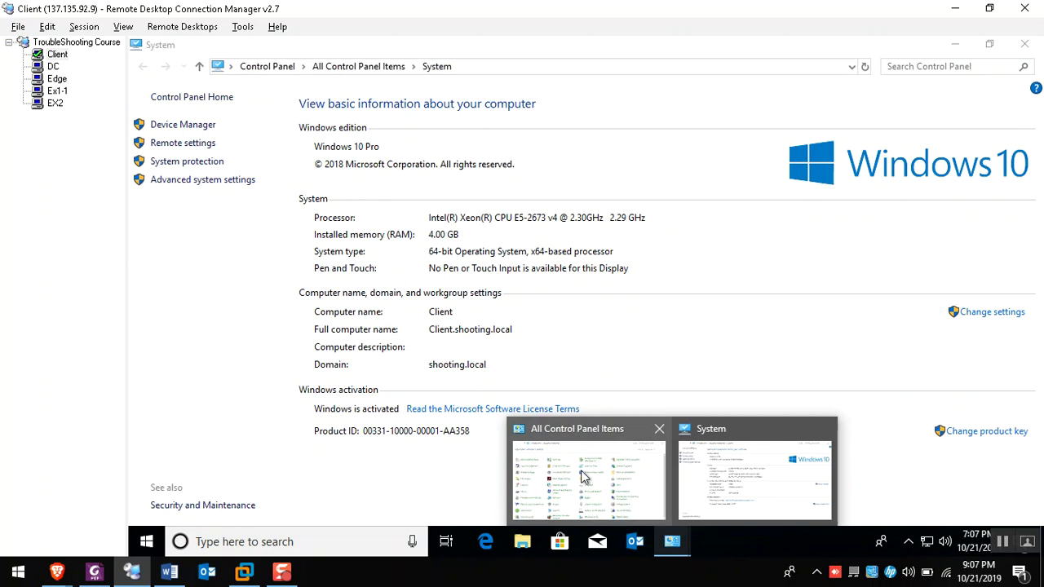
pyautogui.click(583, 473)
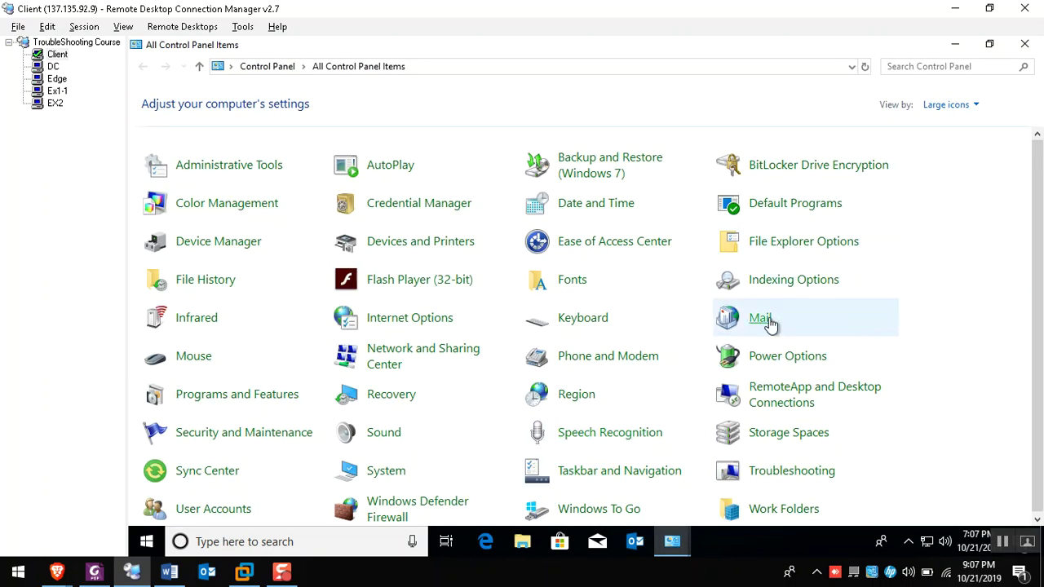
pyautogui.click(770, 323)
pyautogui.click(458, 249)
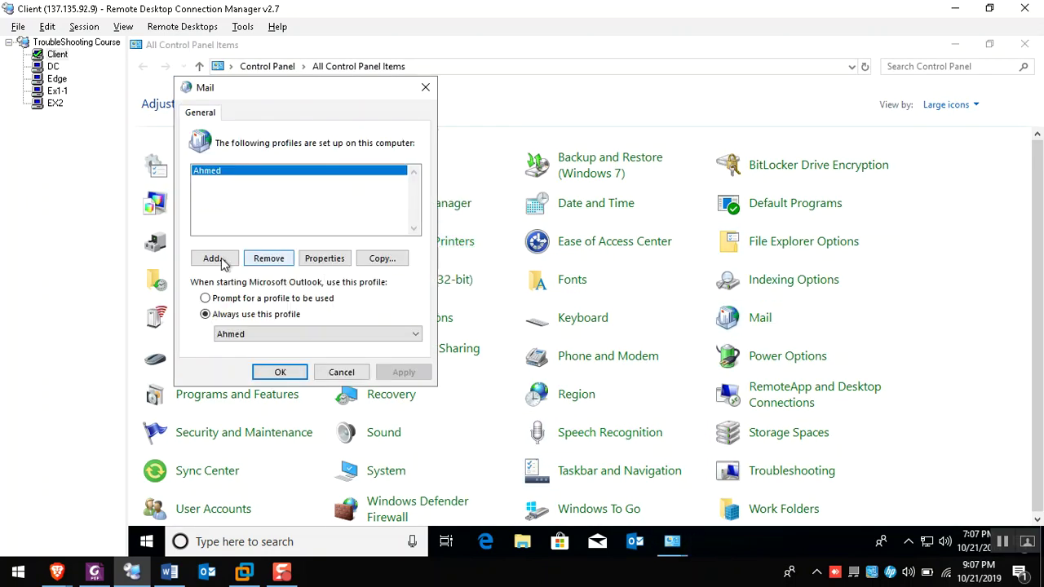
pyautogui.click(277, 259)
pyautogui.click(447, 258)
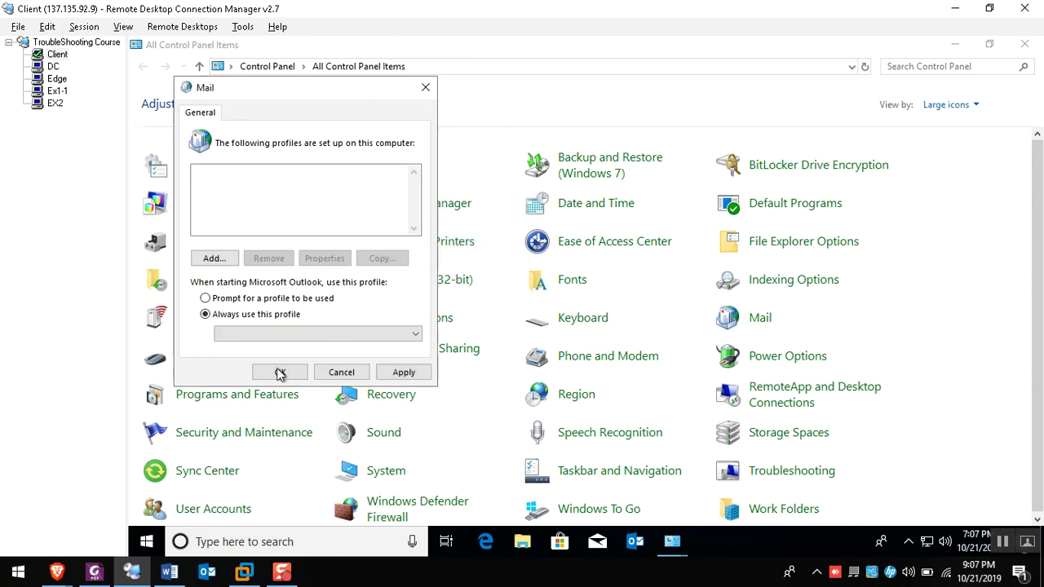
pyautogui.click(279, 373)
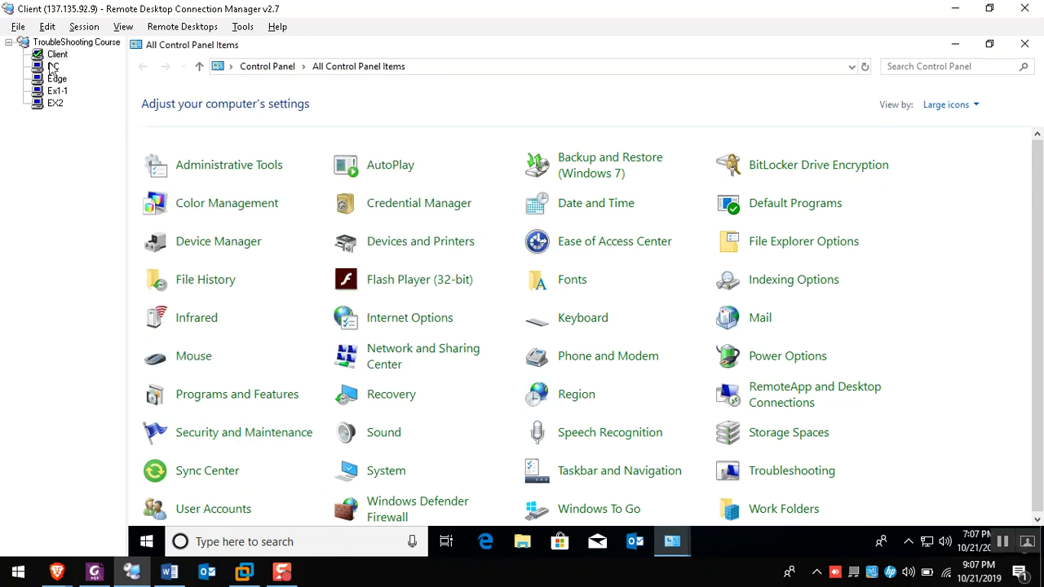
pyautogui.click(52, 67)
# Launch ADSI Edit and expand Services > Microsoft Exchange > RizkCourse > Administrative Groups
pyautogui.click(975, 44)
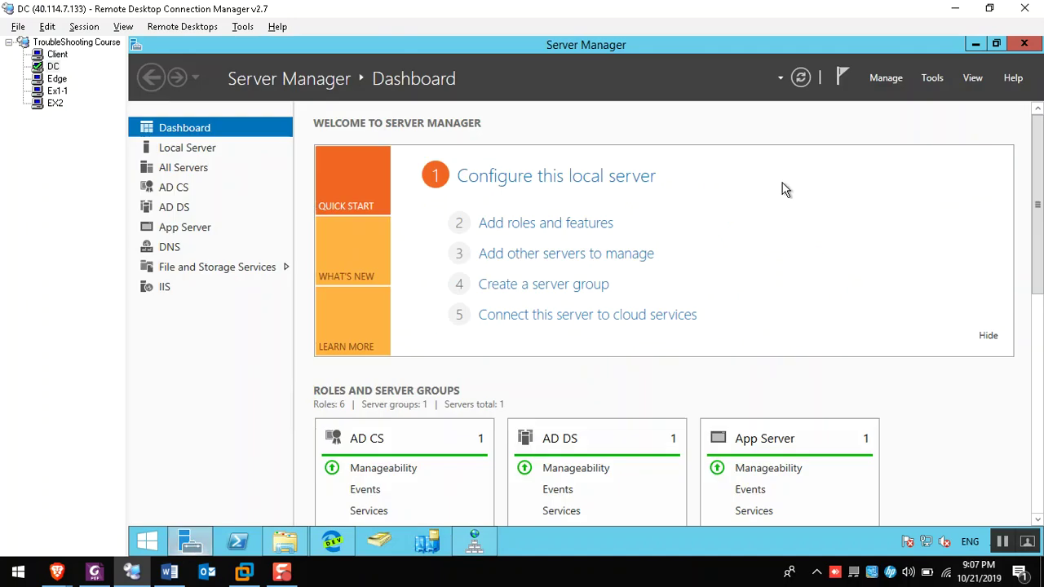
pyautogui.click(938, 76)
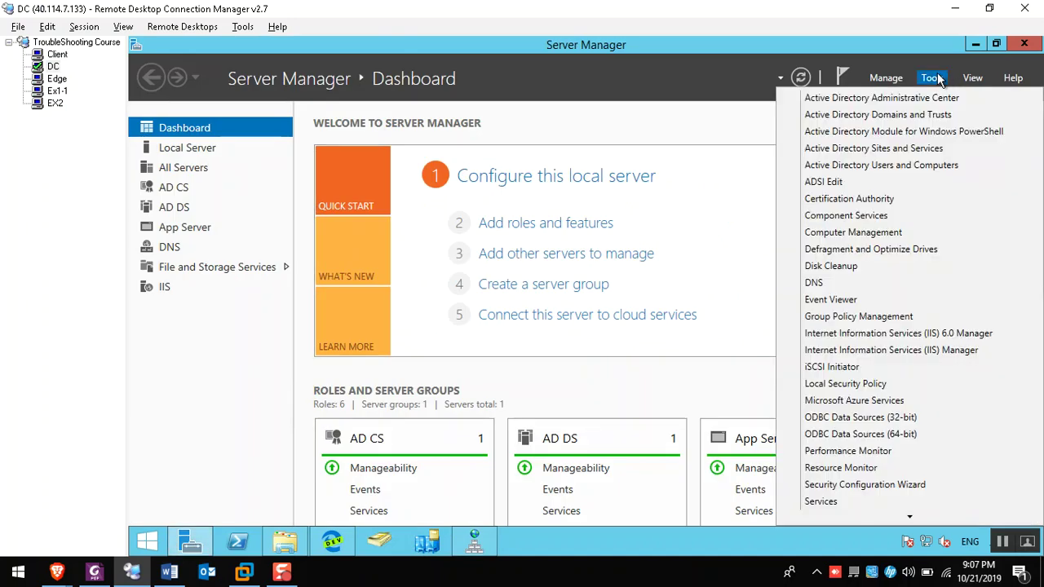
pyautogui.click(825, 183)
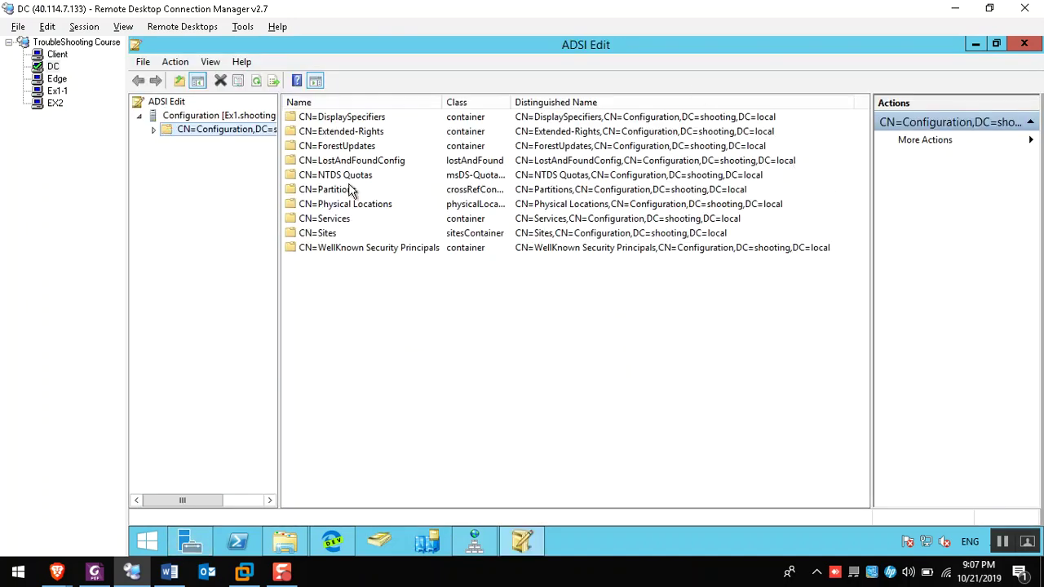
pyautogui.doubleClick(327, 222)
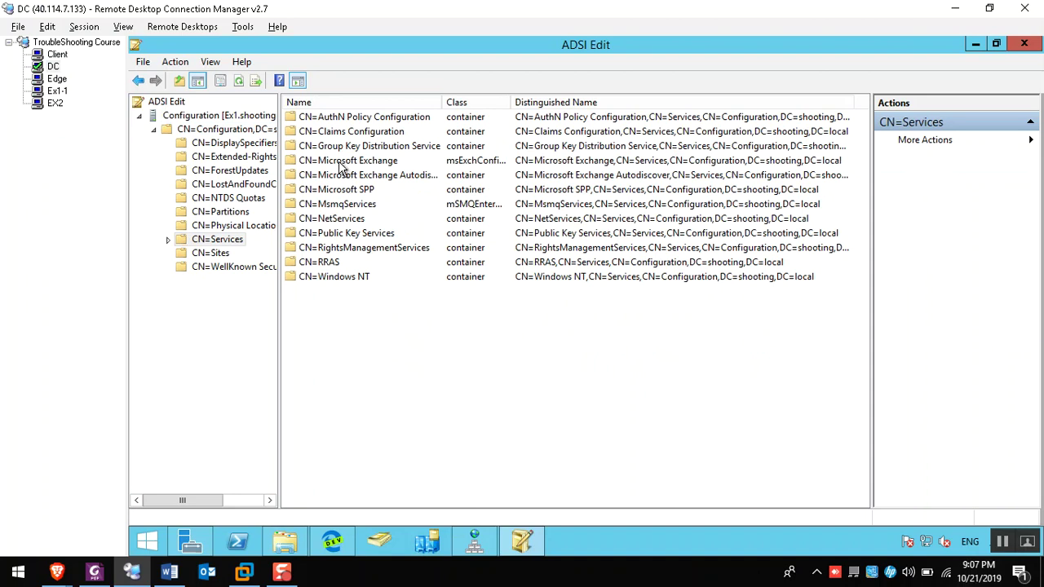
pyautogui.doubleClick(343, 161)
pyautogui.doubleClick(337, 117)
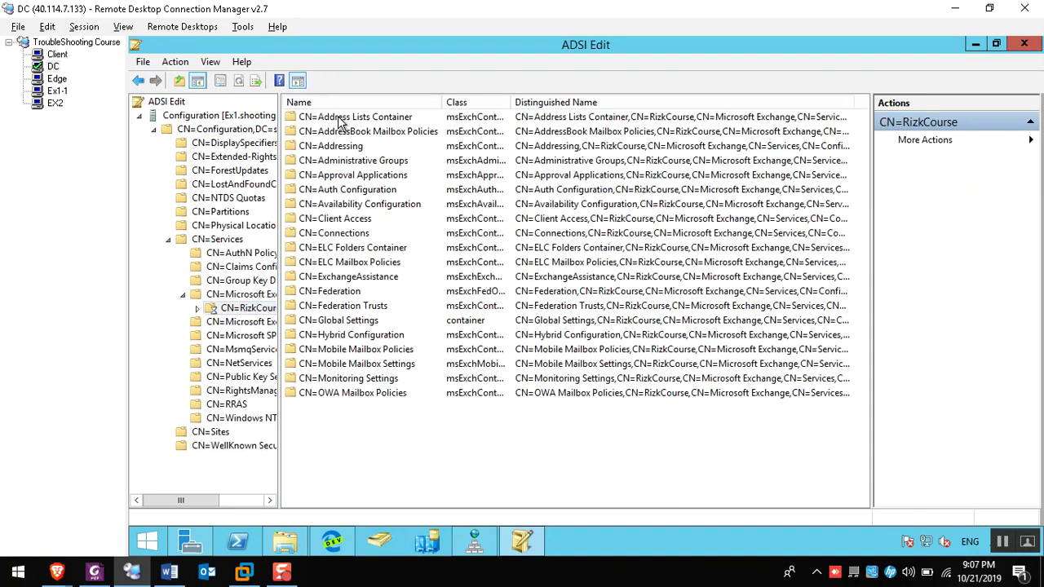
pyautogui.doubleClick(346, 161)
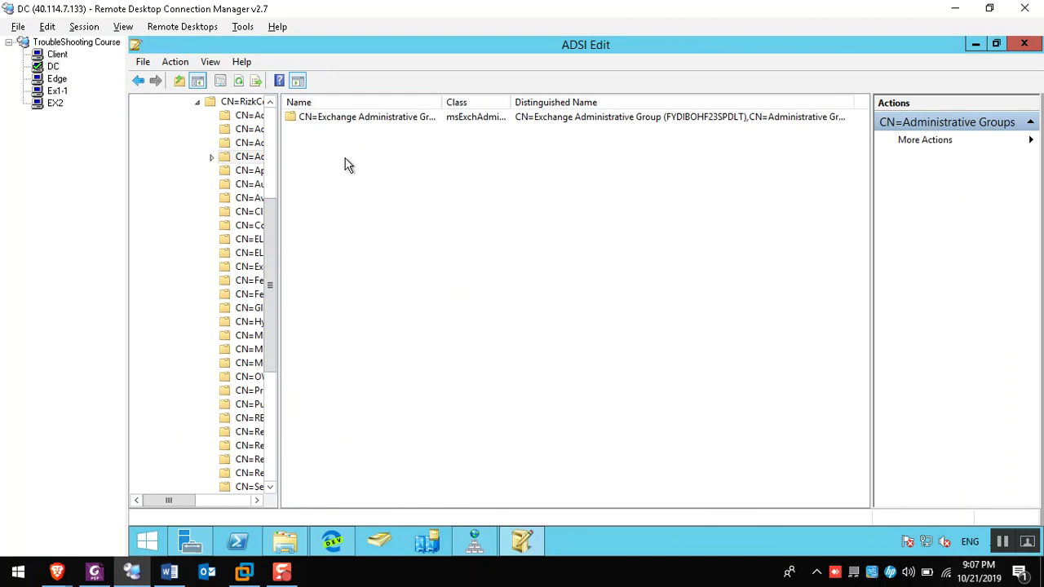
pyautogui.click(369, 116)
pyautogui.doubleClick(369, 119)
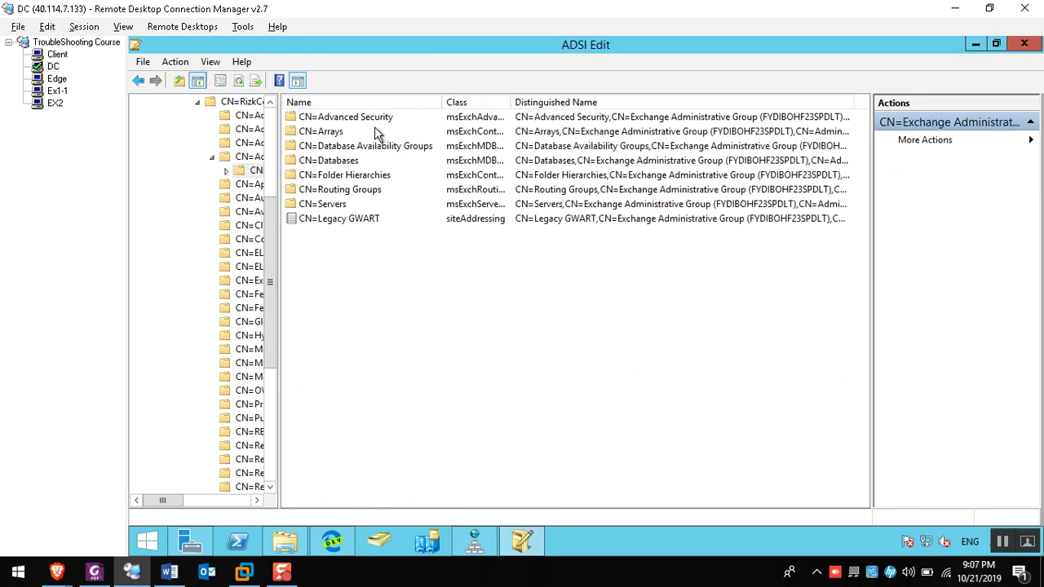
# Open CN=Microsoft Exchange Autodiscover and select the Microsoft Exchange Online serviceConnectionPoint
pyautogui.moveTo(277, 210); pyautogui.dragTo(425, 205)
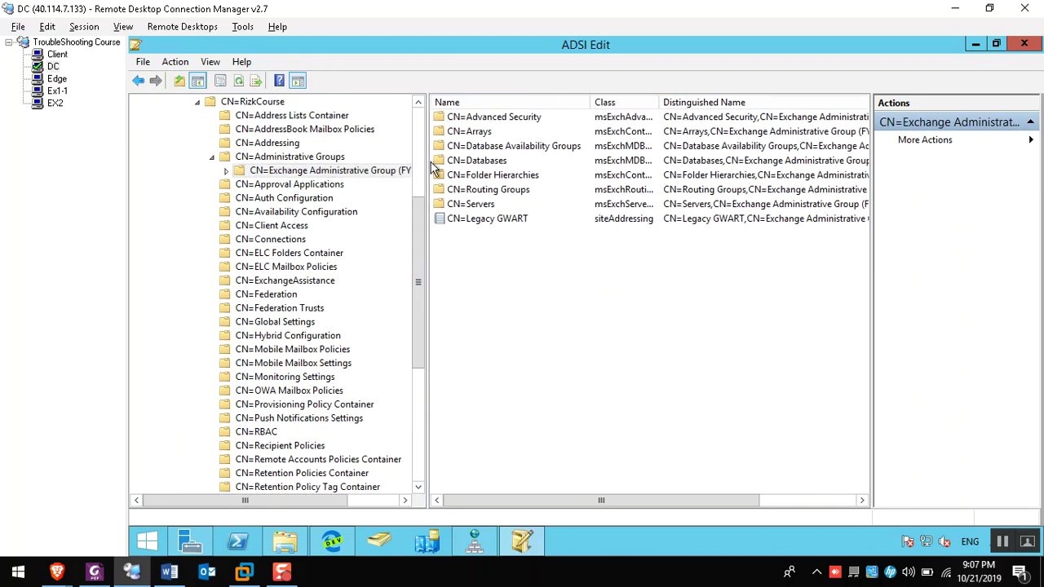
pyautogui.moveTo(413, 249); pyautogui.dragTo(421, 359)
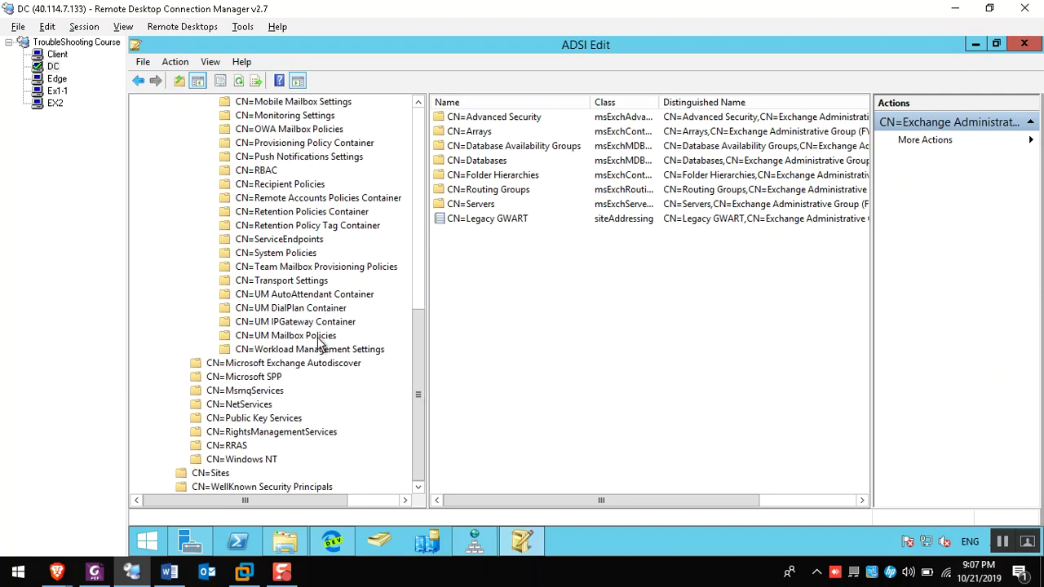
pyautogui.click(286, 364)
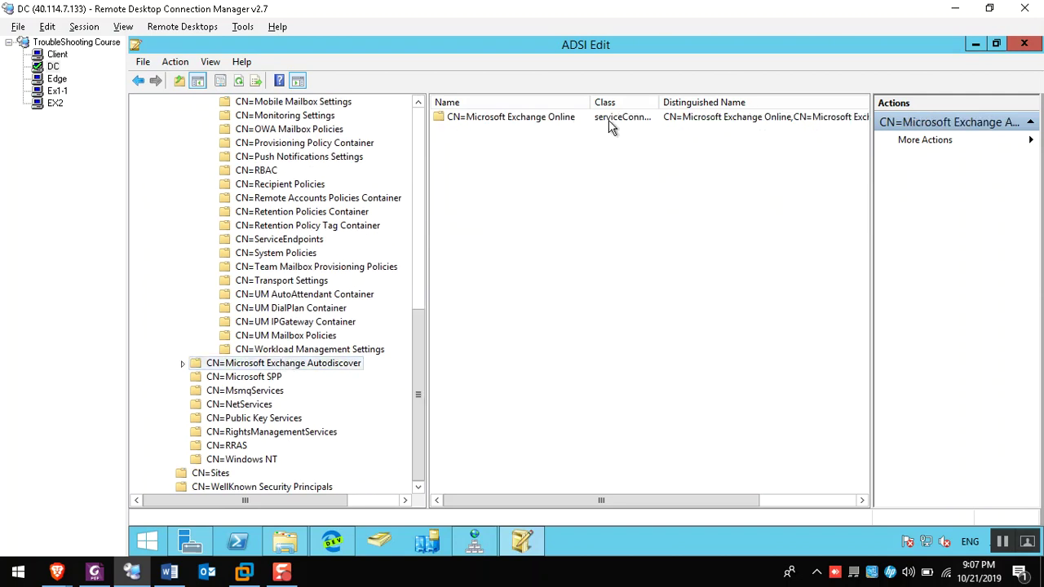
pyautogui.doubleClick(659, 103)
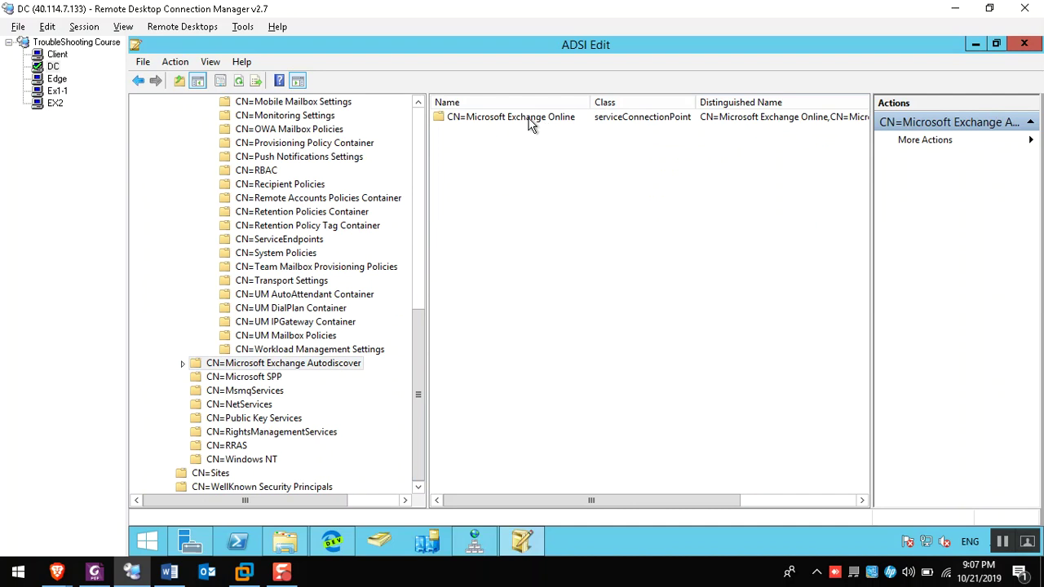
pyautogui.doubleClick(531, 122)
pyautogui.click(271, 379)
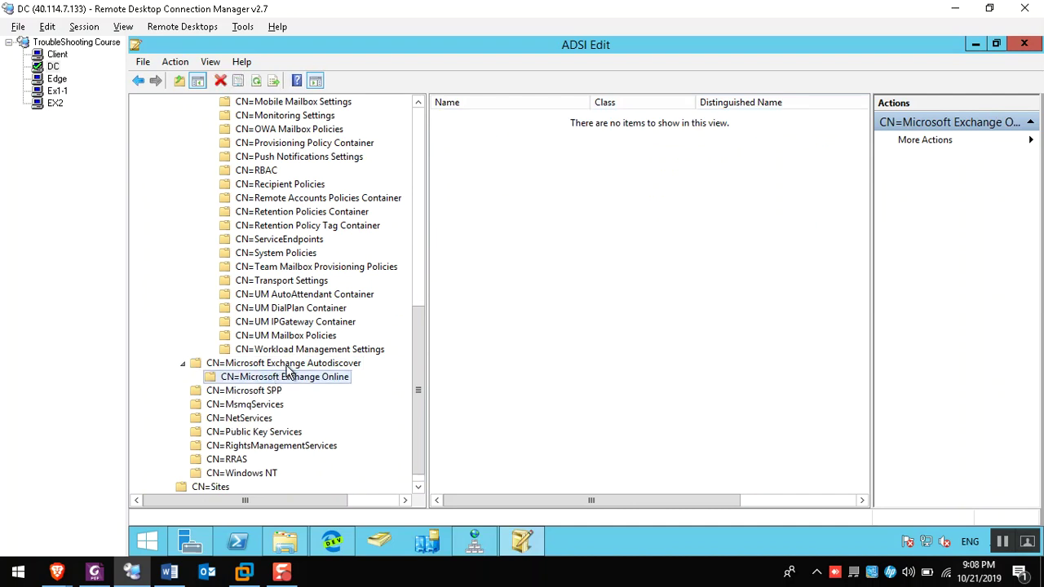
pyautogui.click(285, 365)
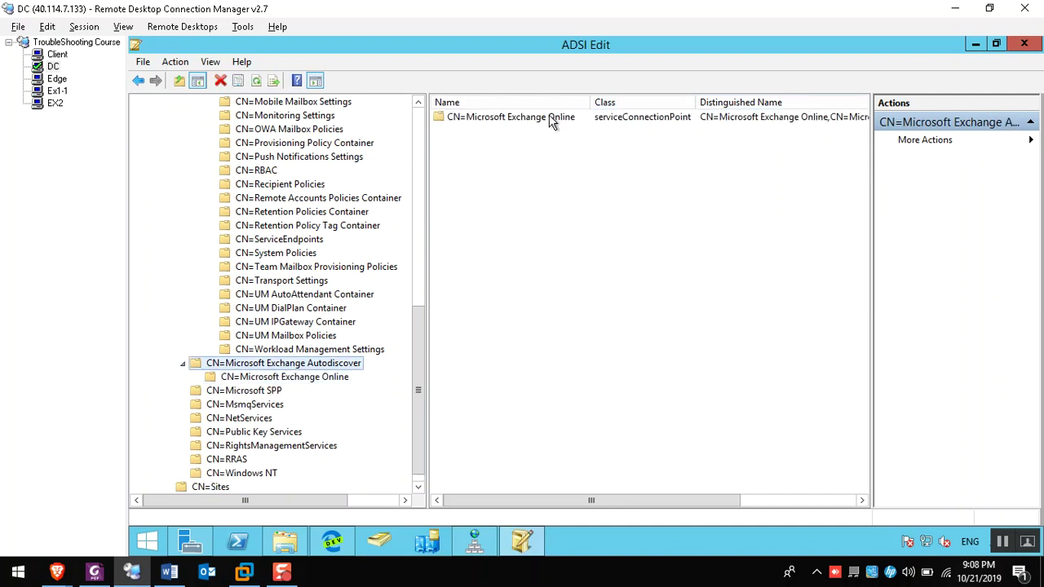
pyautogui.click(642, 120)
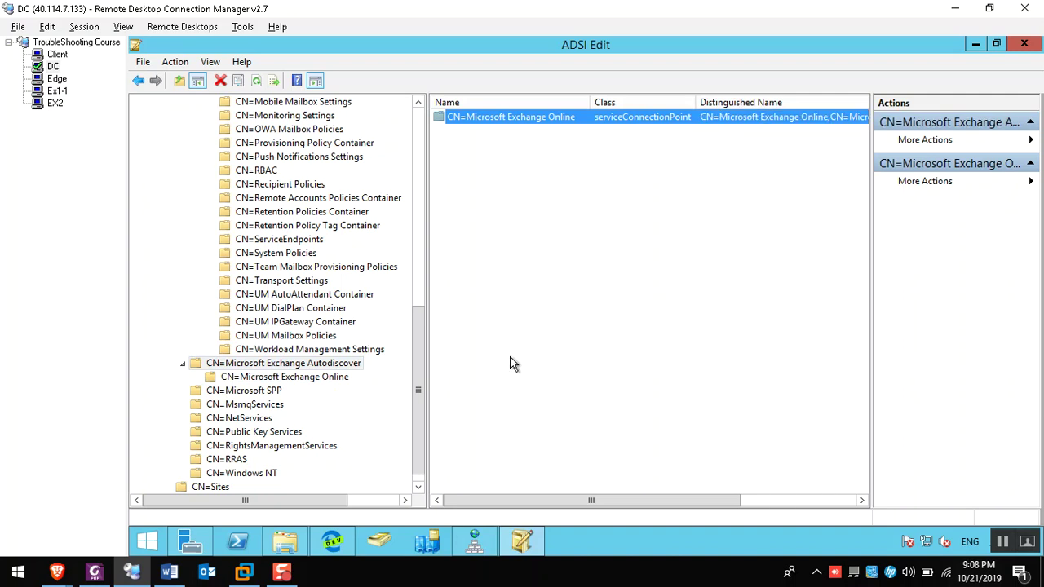
# Close the extra System window on the Client machine
pyautogui.click(53, 55)
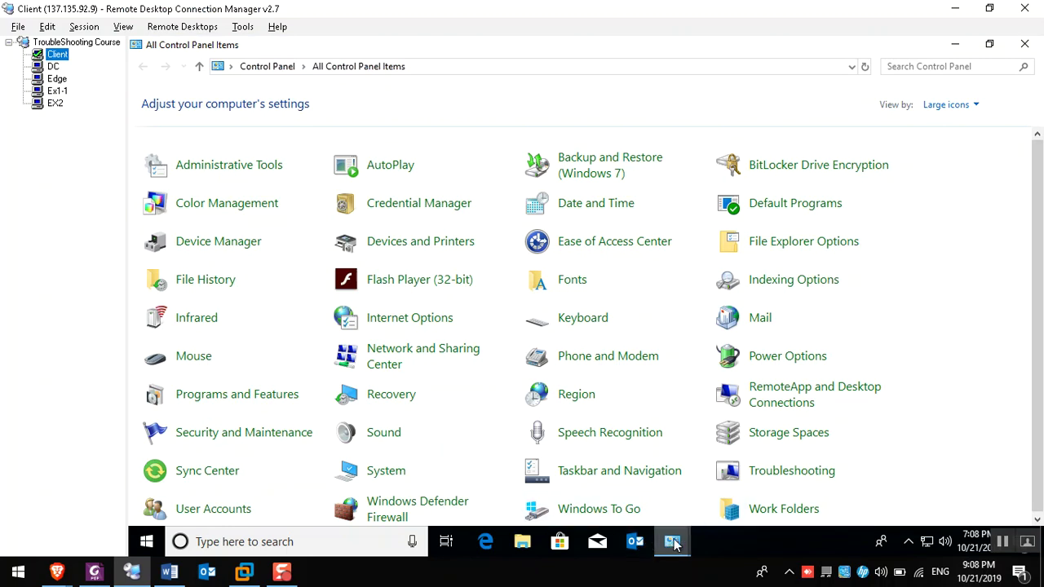
pyautogui.moveTo(672, 541)
pyautogui.click(826, 429)
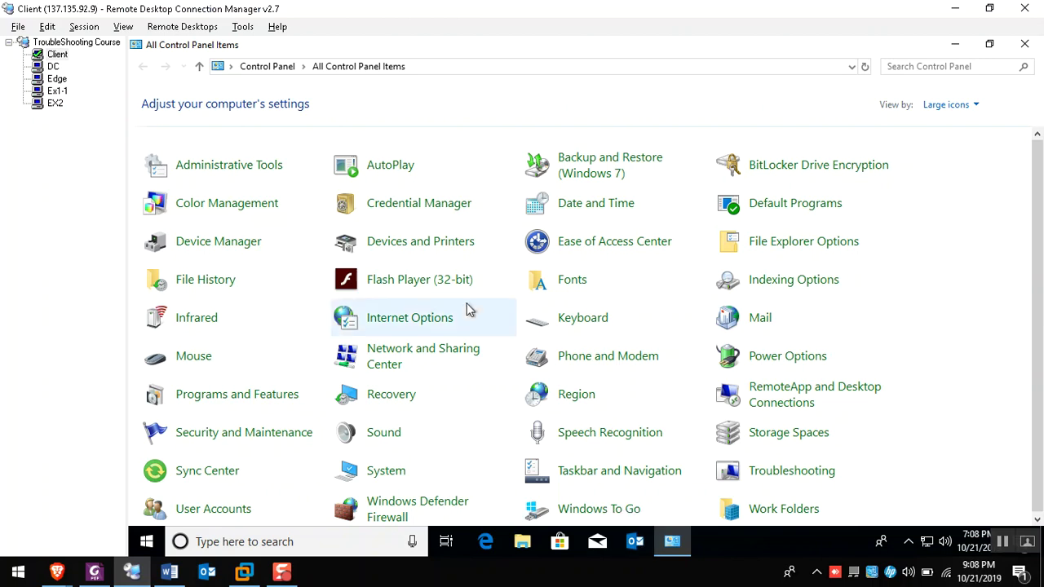
# Check the DC's ADSI Edit entry, then open File Explorer on the Client
pyautogui.click(53, 66)
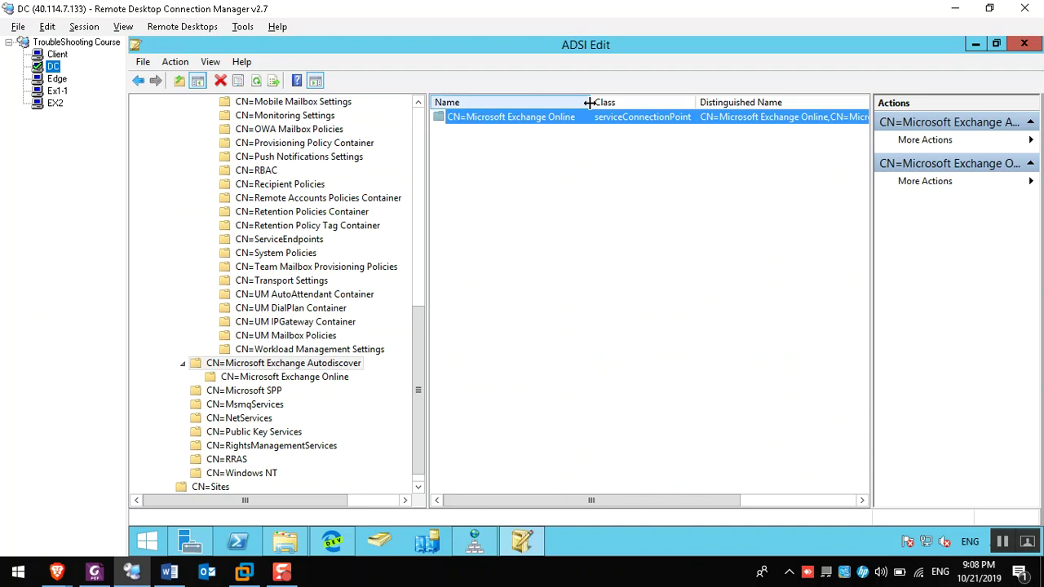
pyautogui.click(51, 55)
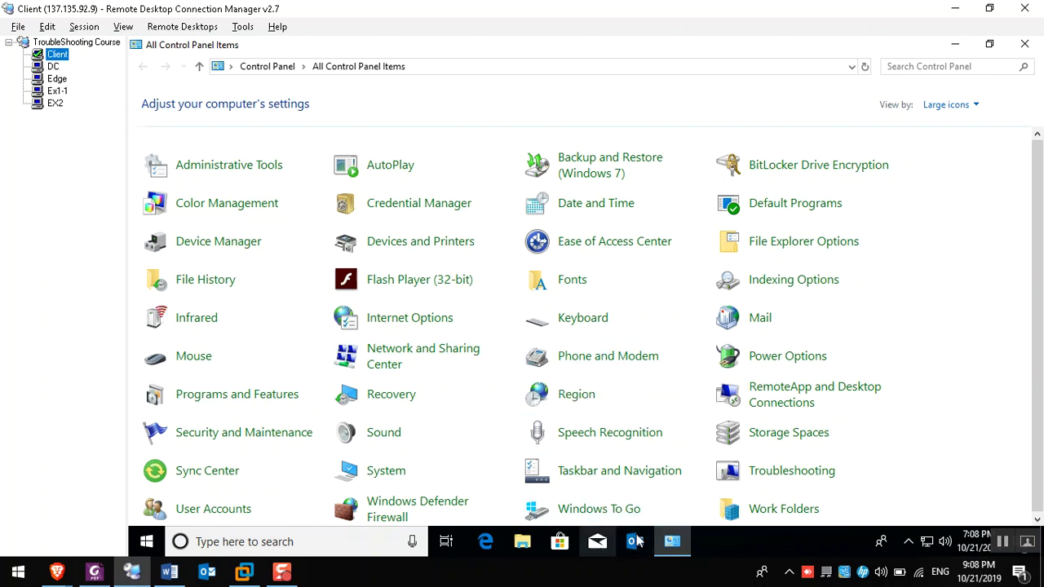
pyautogui.click(53, 67)
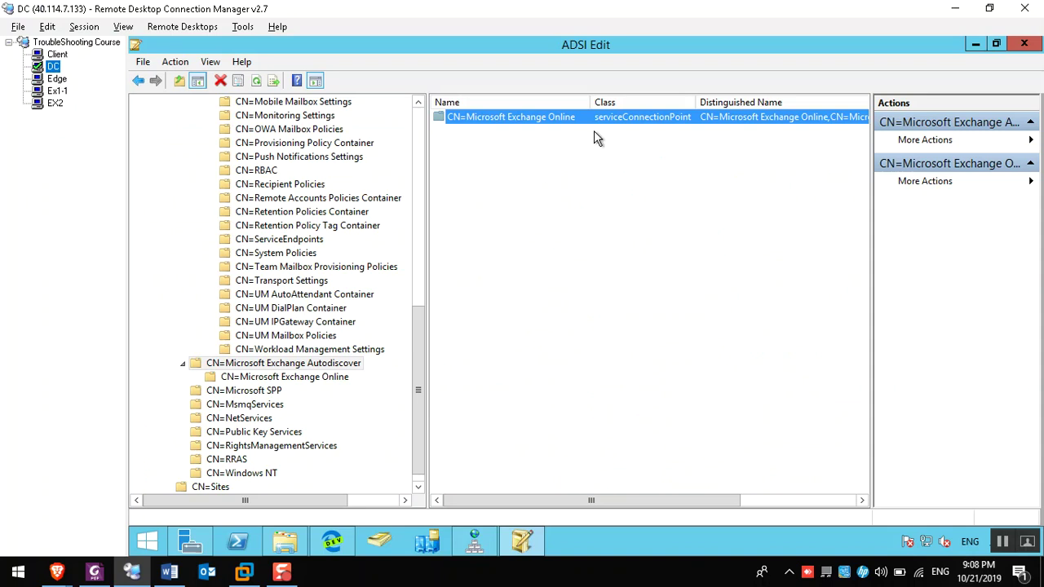
pyautogui.moveTo(589, 101); pyautogui.dragTo(576, 101)
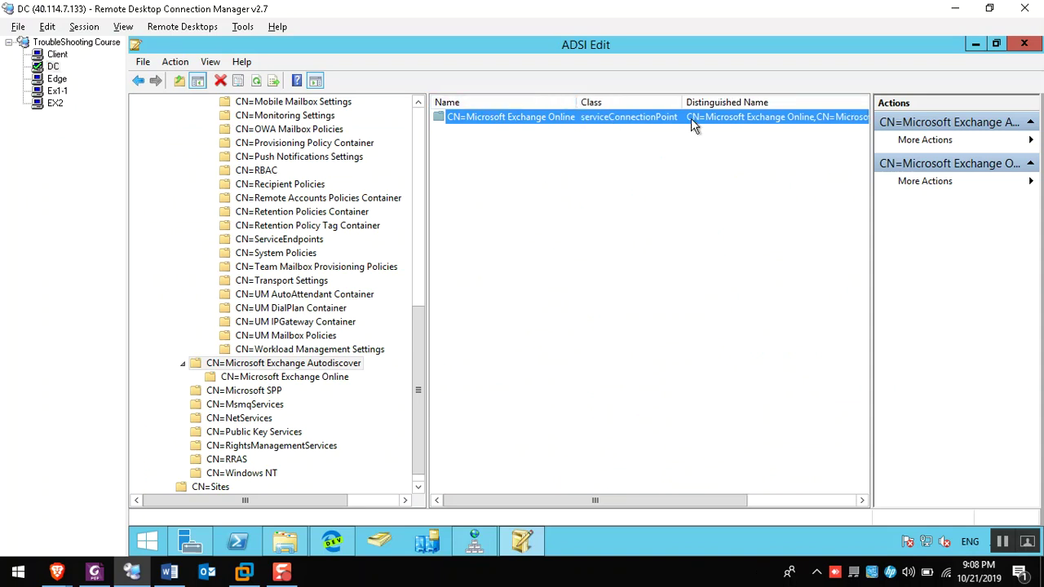
pyautogui.click(808, 499)
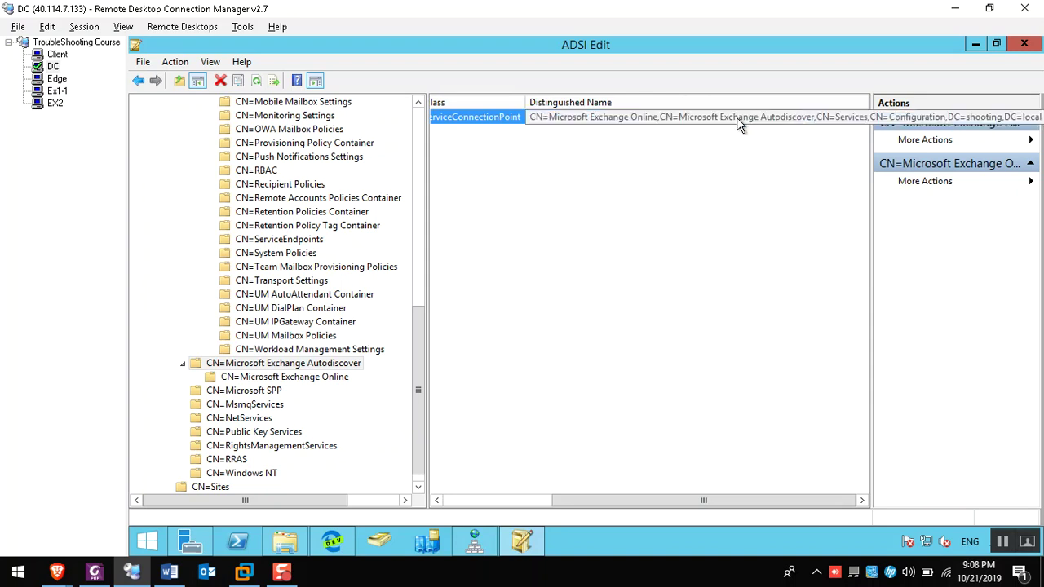
pyautogui.click(51, 55)
pyautogui.click(522, 541)
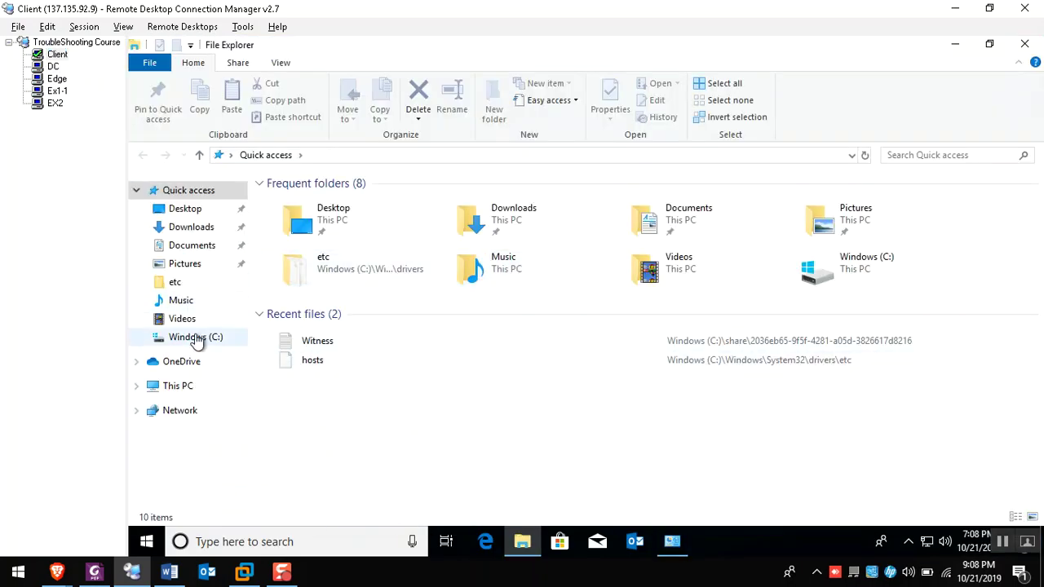
# Browse from the C: drive to the domain user's AppData folder
pyautogui.click(196, 337)
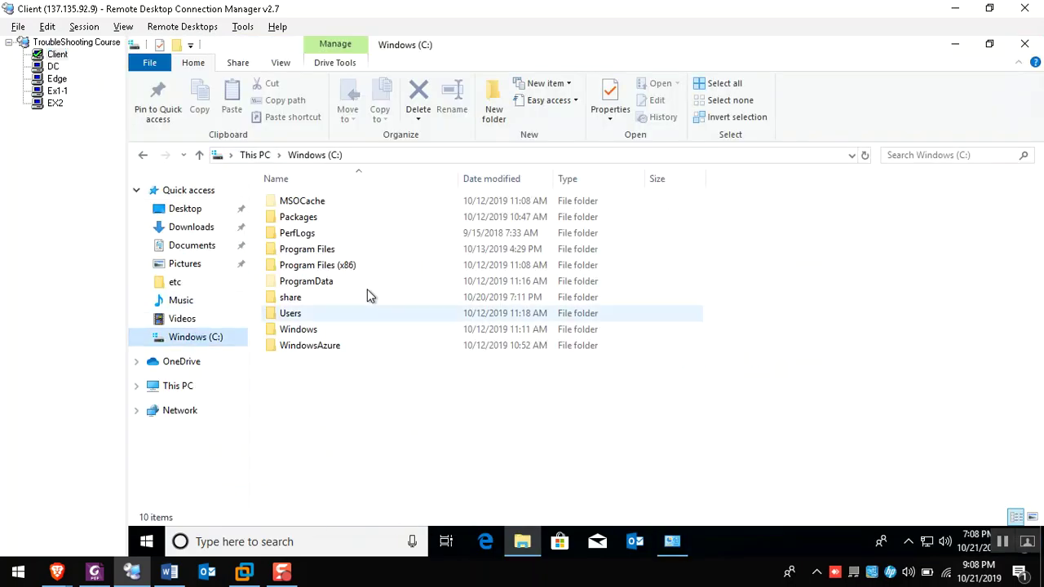
pyautogui.doubleClick(292, 314)
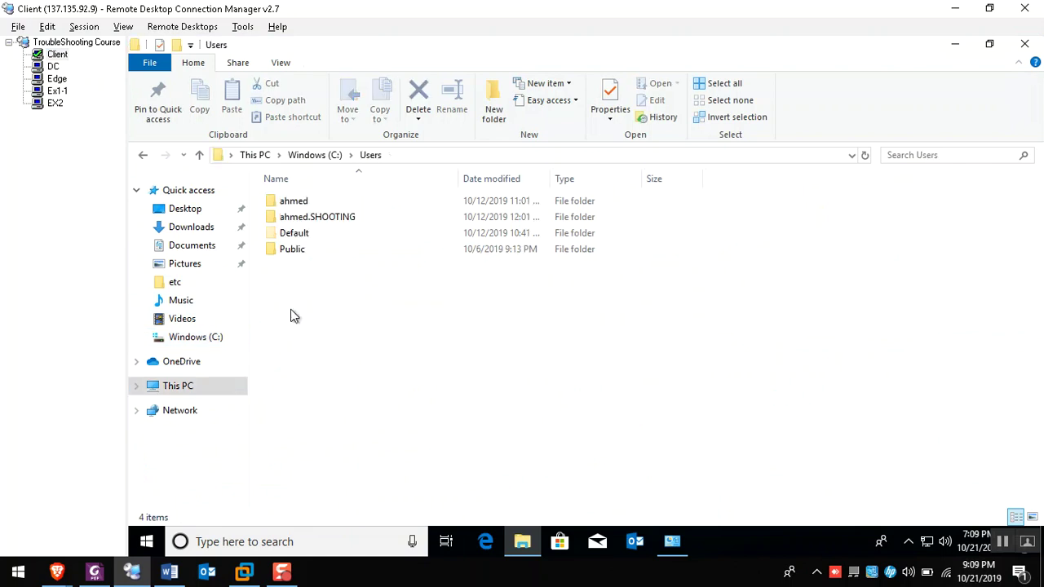
pyautogui.doubleClick(304, 218)
pyautogui.click(302, 218)
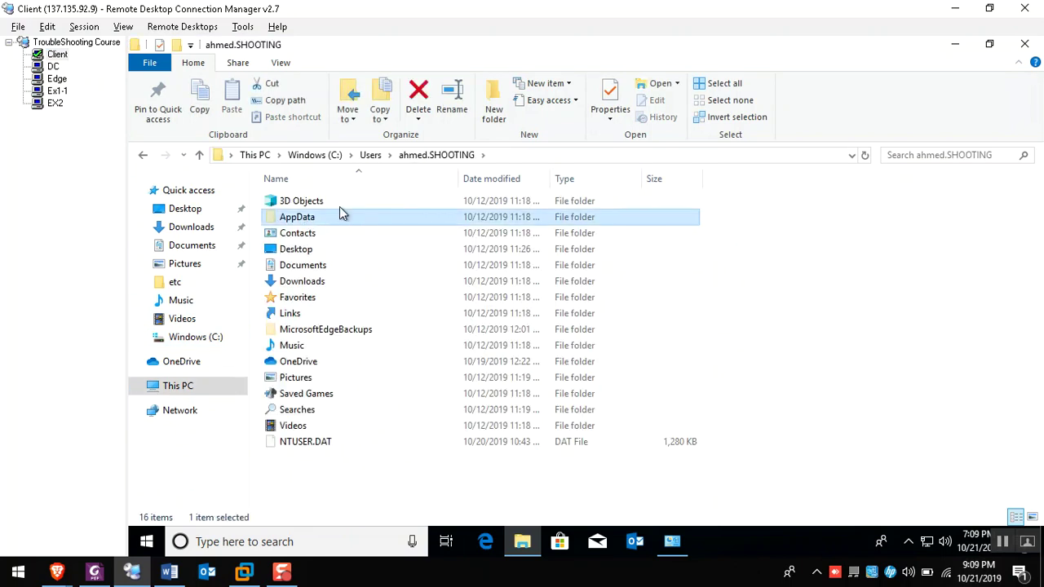
pyautogui.click(280, 63)
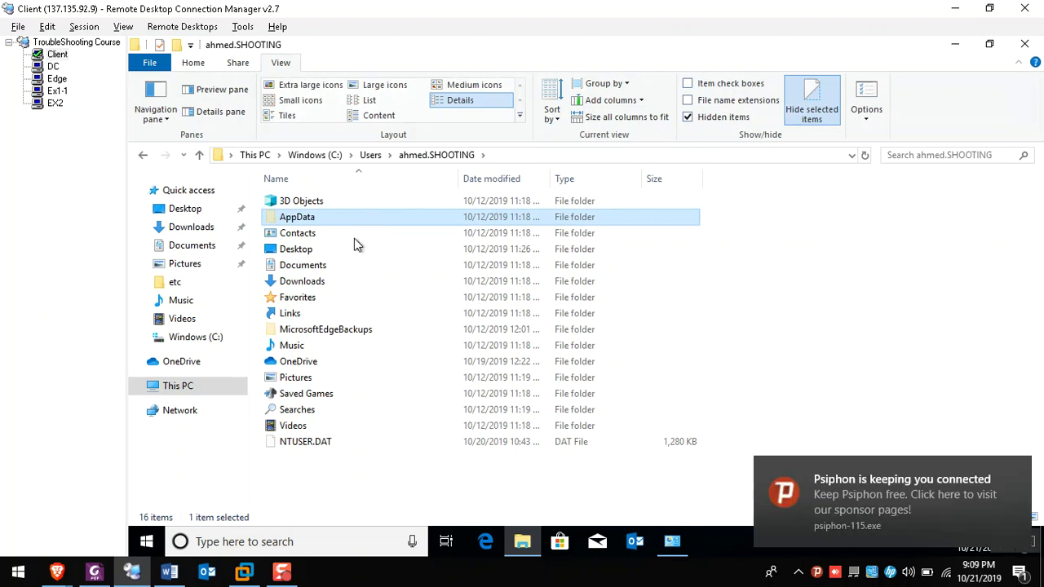
pyautogui.doubleClick(304, 219)
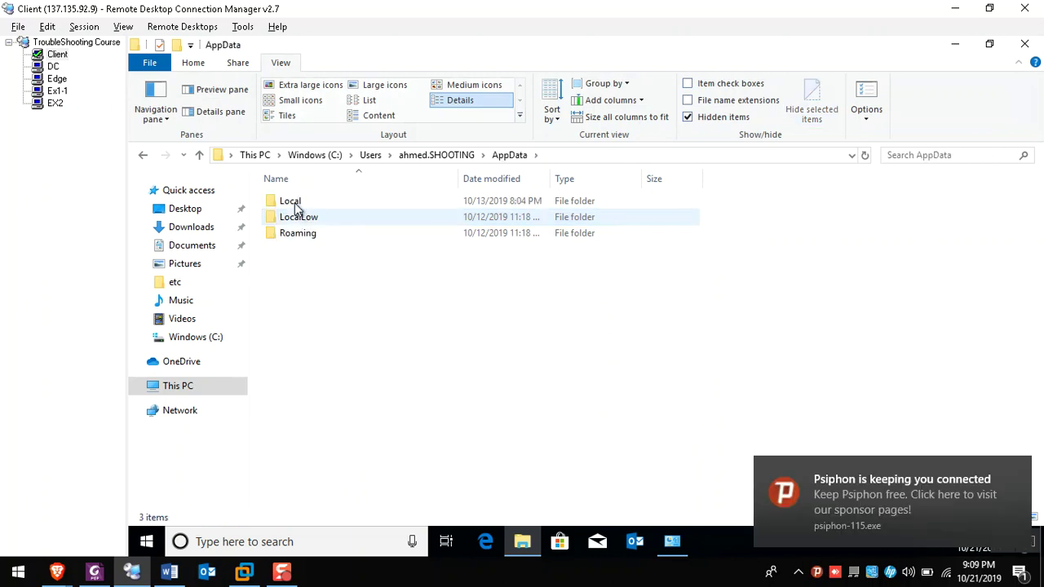
# Go to Local\Microsoft\Outlook and open the cached Autodiscover XML in the browser
pyautogui.doubleClick(294, 203)
pyautogui.doubleClick(310, 272)
pyautogui.click(308, 269)
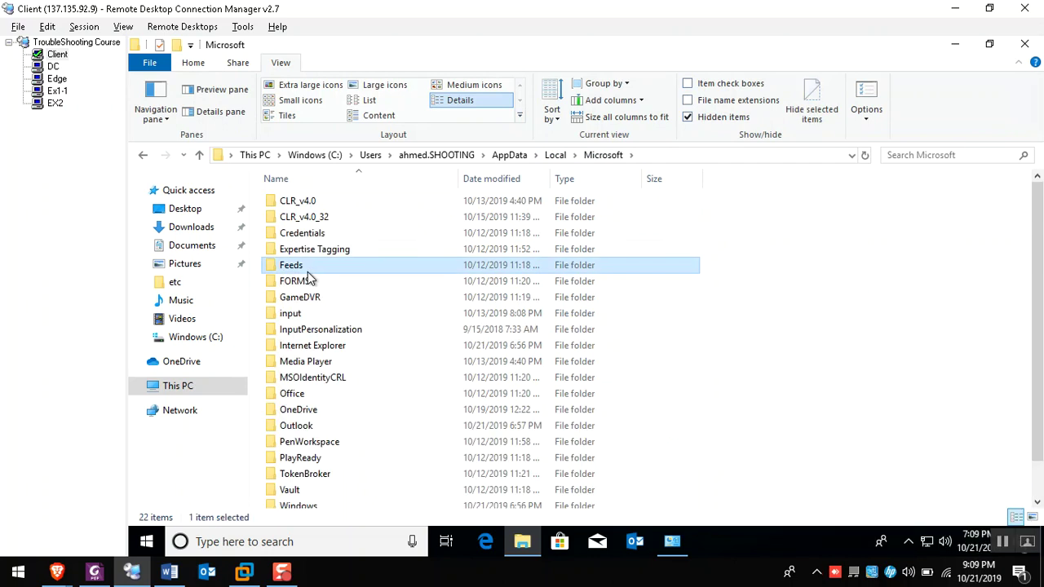
pyautogui.write('ou')
pyautogui.press('Return')
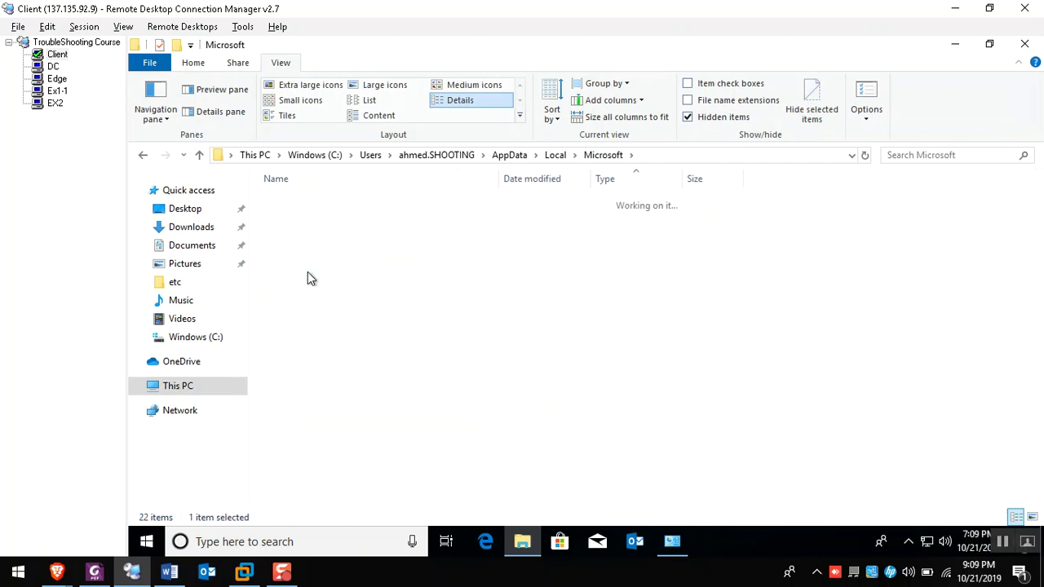
pyautogui.press('Down')
pyautogui.press('Down')
pyautogui.press('Down')
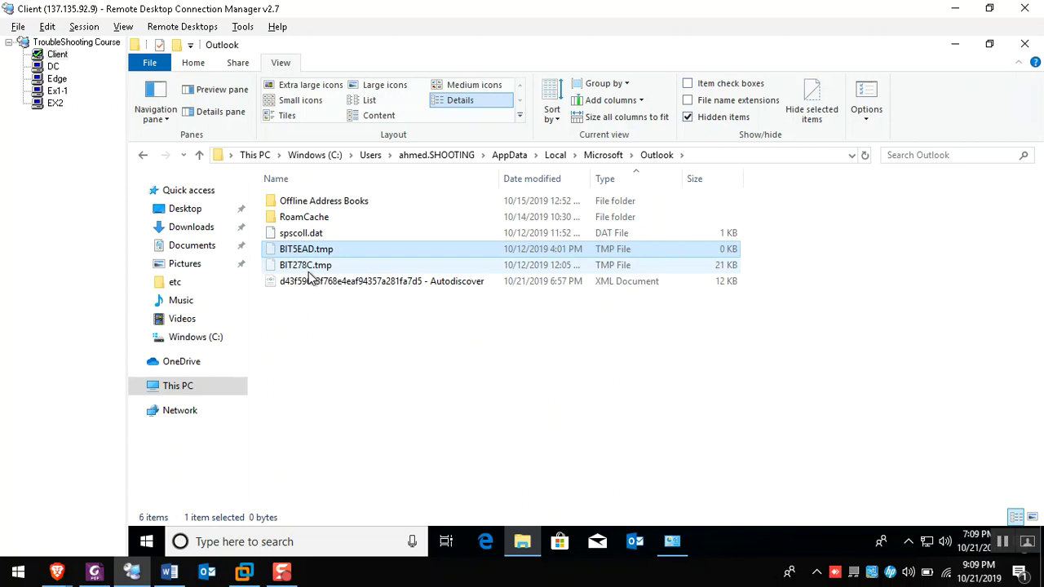
pyautogui.press('Down')
pyautogui.press('Down')
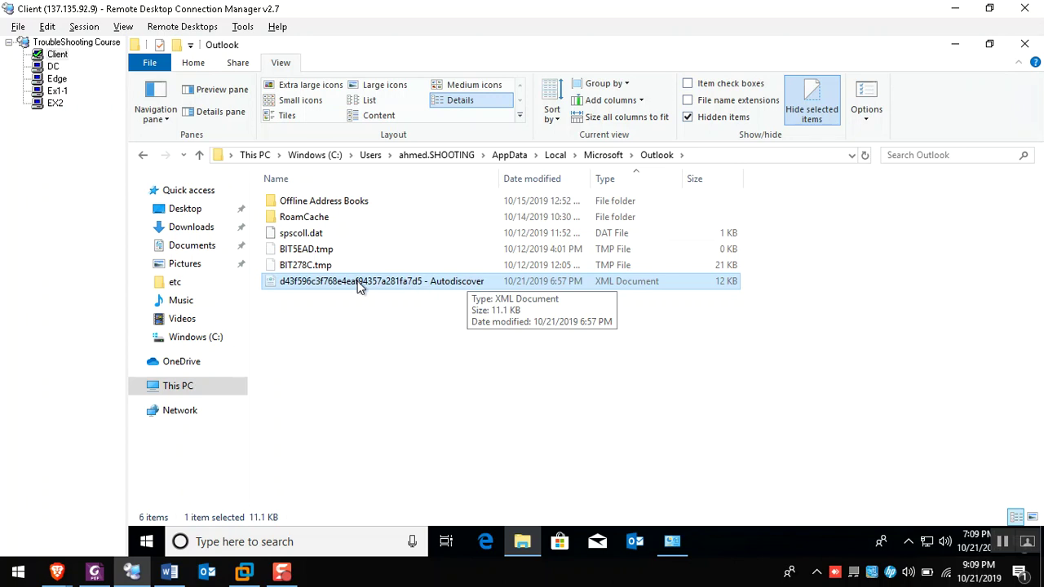
pyautogui.click(361, 283)
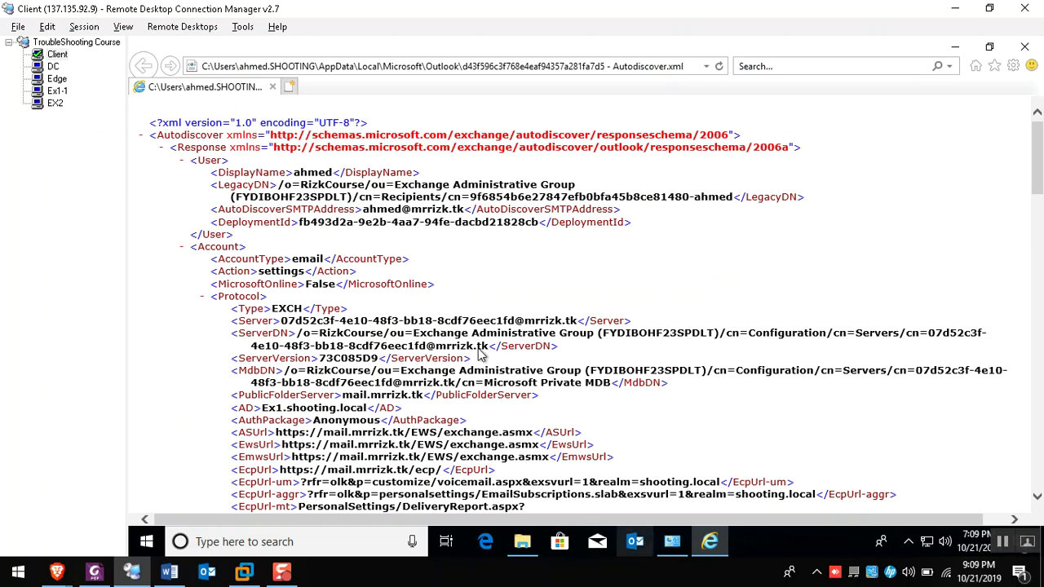
pyautogui.moveTo(320, 329); pyautogui.dragTo(989, 346)
pyautogui.moveTo(344, 394); pyautogui.dragTo(435, 395)
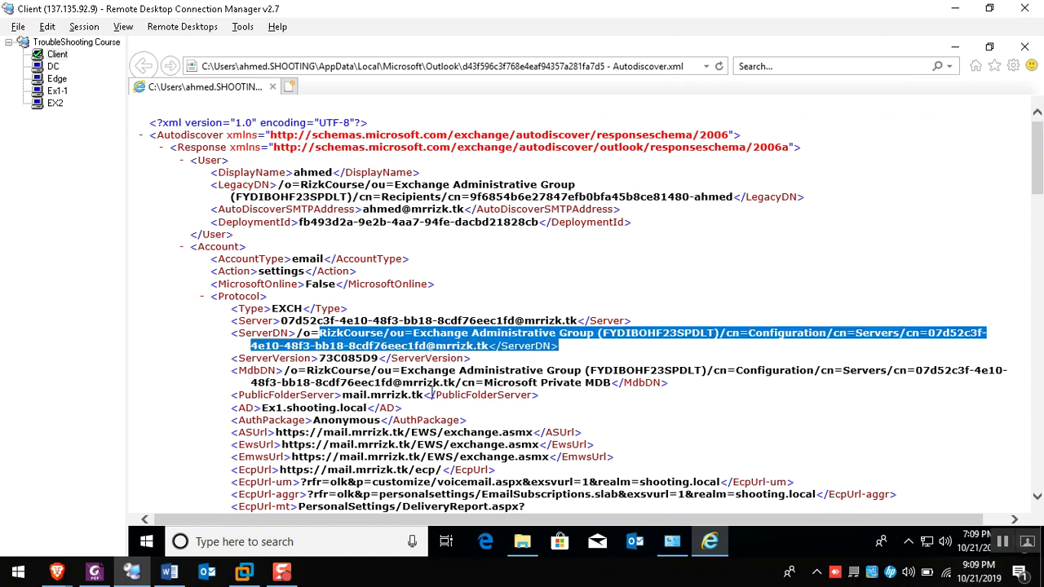
pyautogui.moveTo(353, 433); pyautogui.dragTo(282, 445)
pyautogui.scroll(-5, 441, 330)
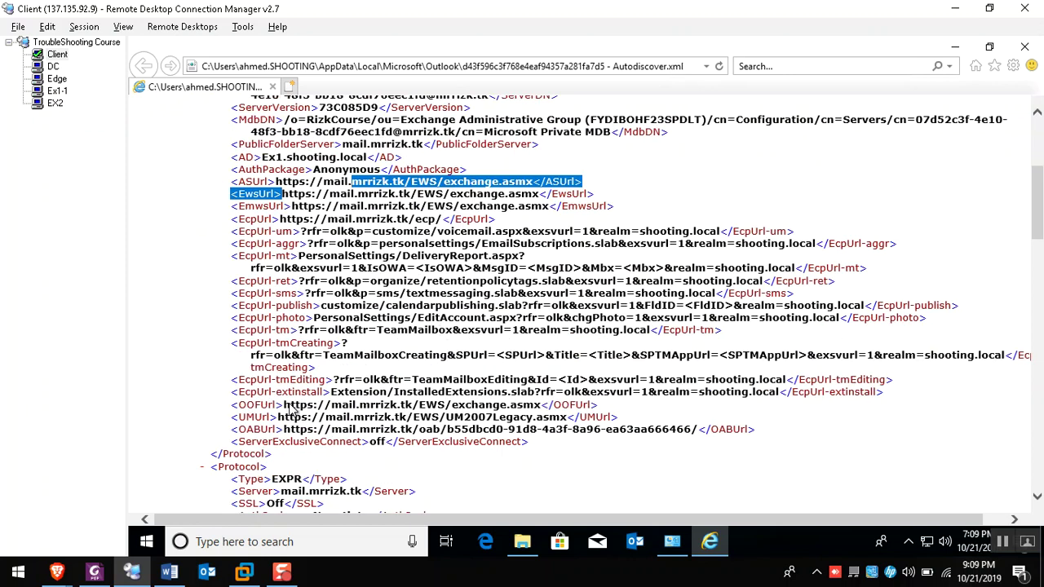
pyautogui.scroll(-3, 294, 408)
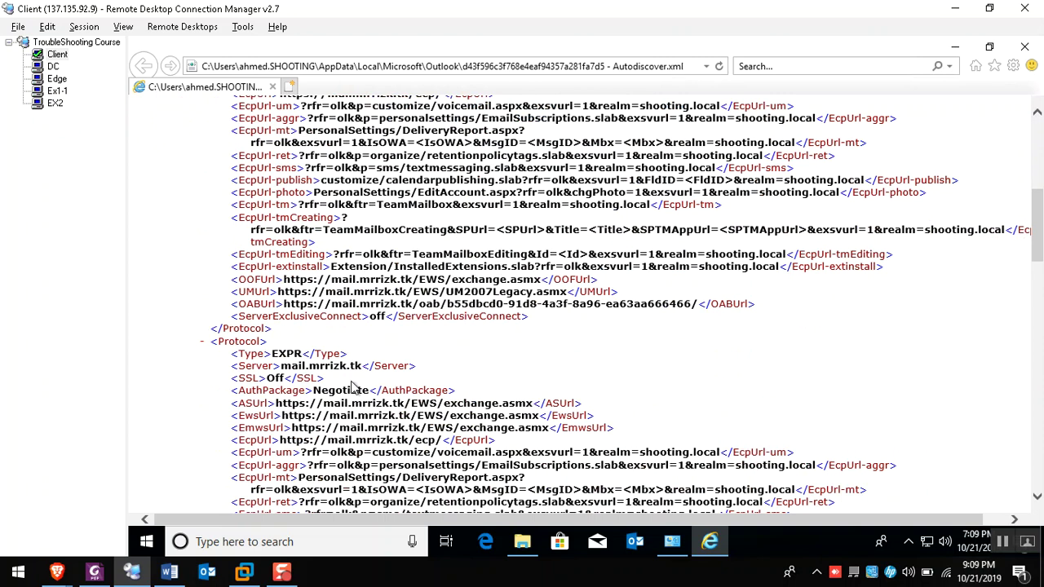
pyautogui.moveTo(313, 391); pyautogui.dragTo(374, 392)
pyautogui.moveTo(275, 404); pyautogui.dragTo(359, 418)
pyautogui.moveTo(548, 427); pyautogui.dragTo(394, 440)
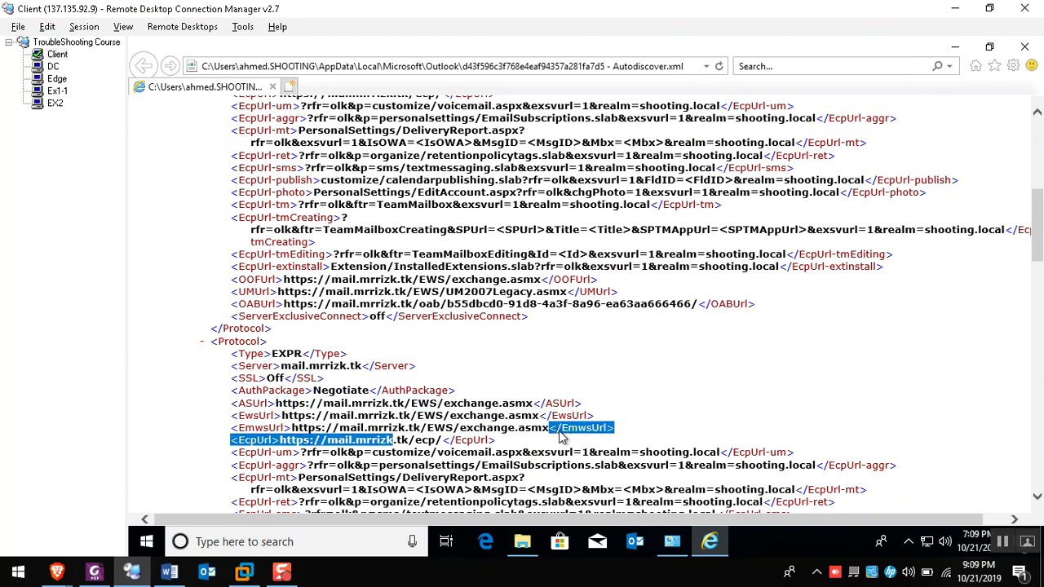
pyautogui.scroll(-8, 560, 438)
pyautogui.scroll(2, 550, 421)
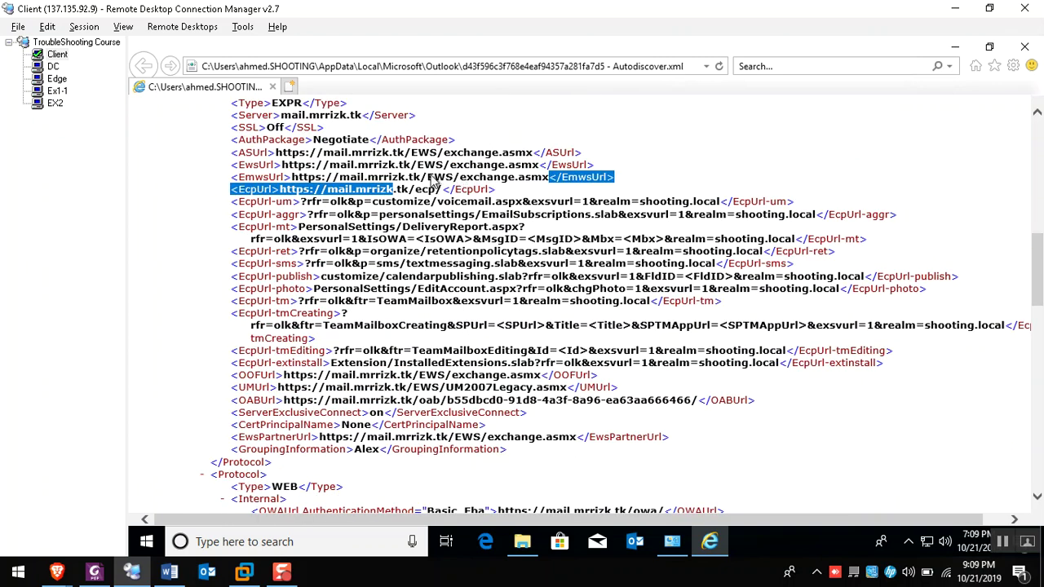
pyautogui.doubleClick(439, 177)
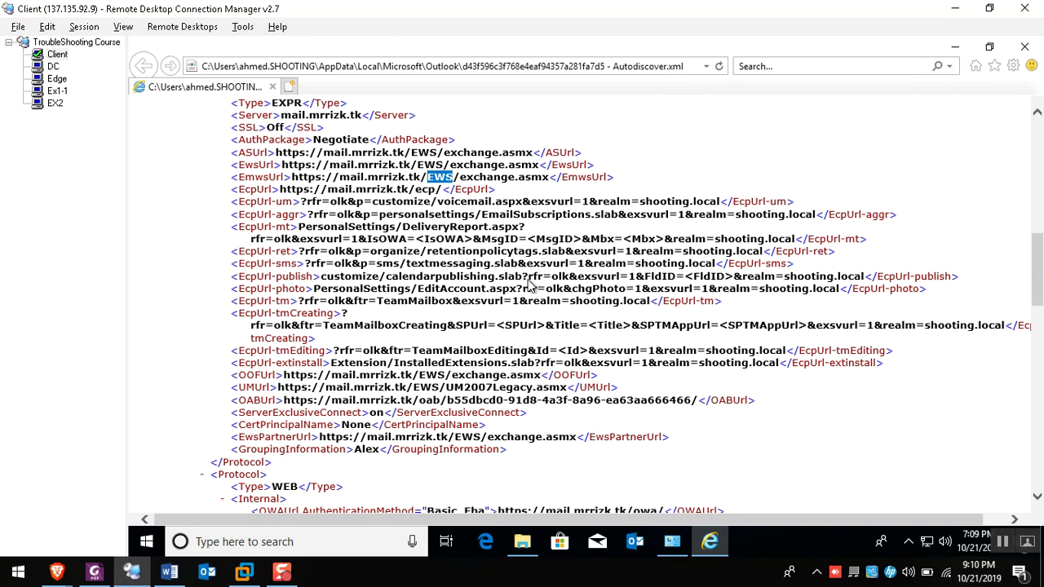
# Close the Autodiscover XML view and switch to the domain controller session
pyautogui.click(1024, 47)
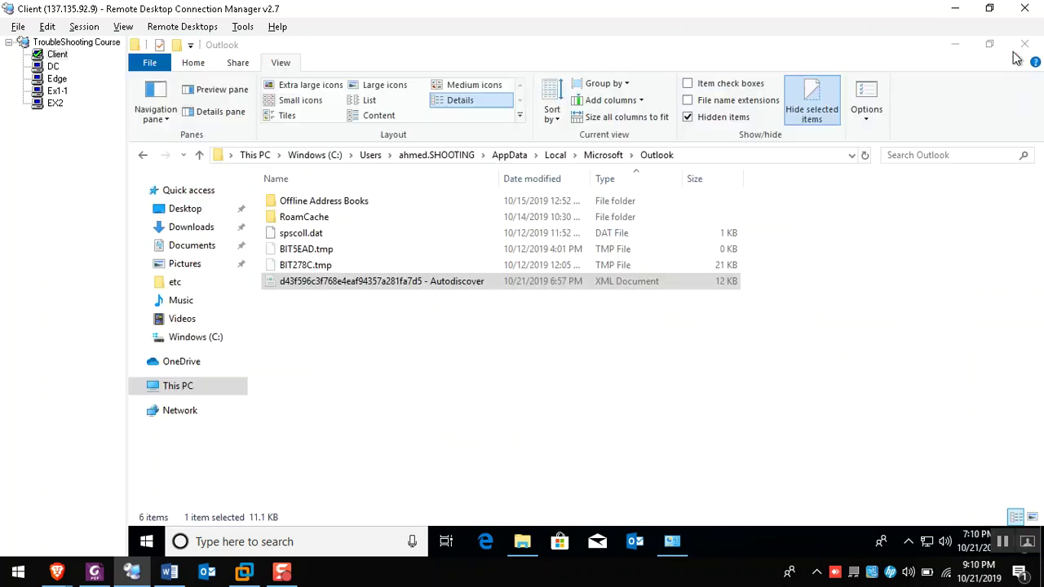
pyautogui.click(53, 67)
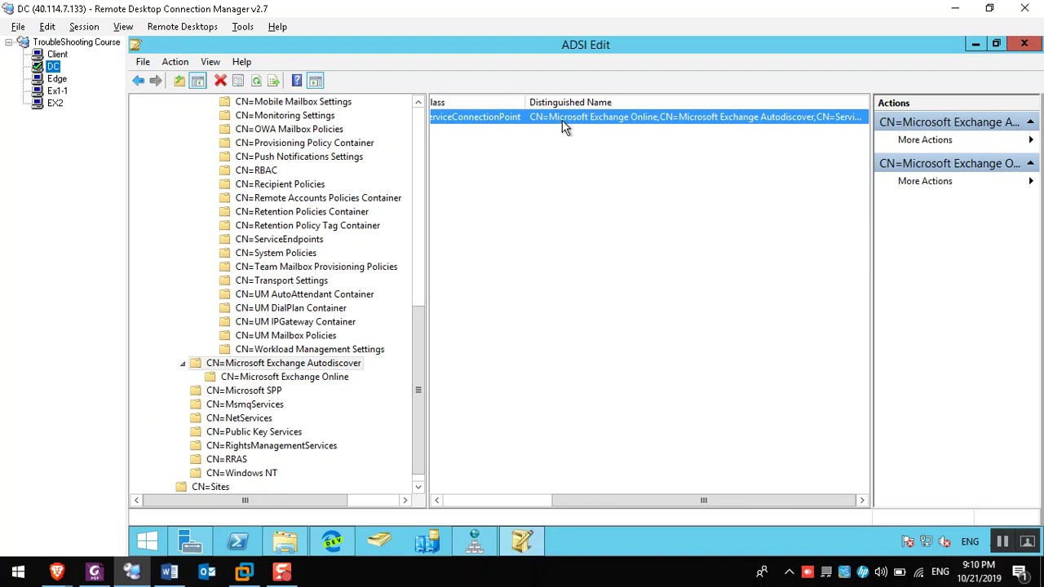
# Open Properties of the Microsoft Exchange Online service connection point
pyautogui.rightClick(593, 120)
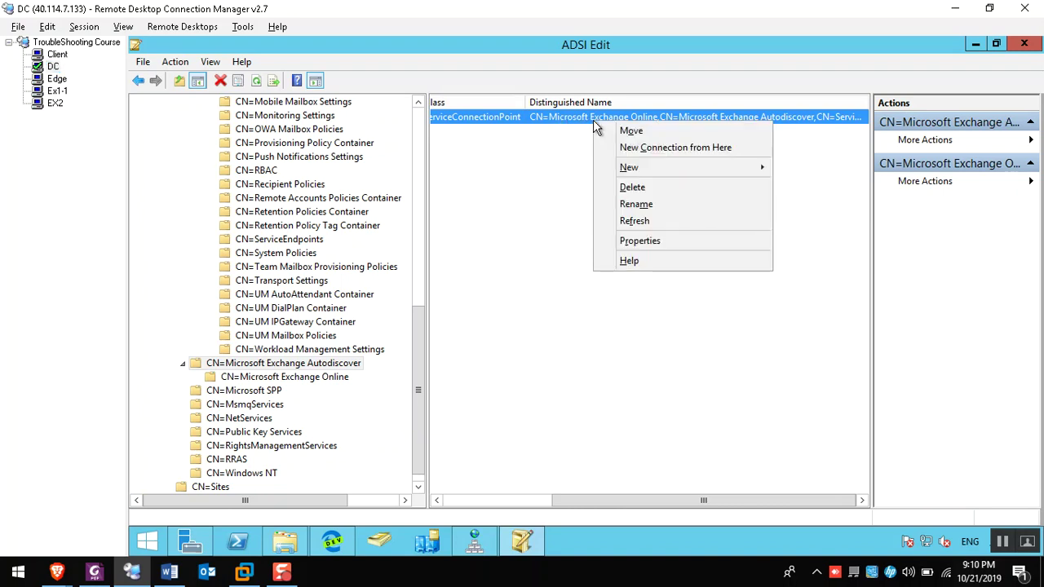
pyautogui.click(621, 241)
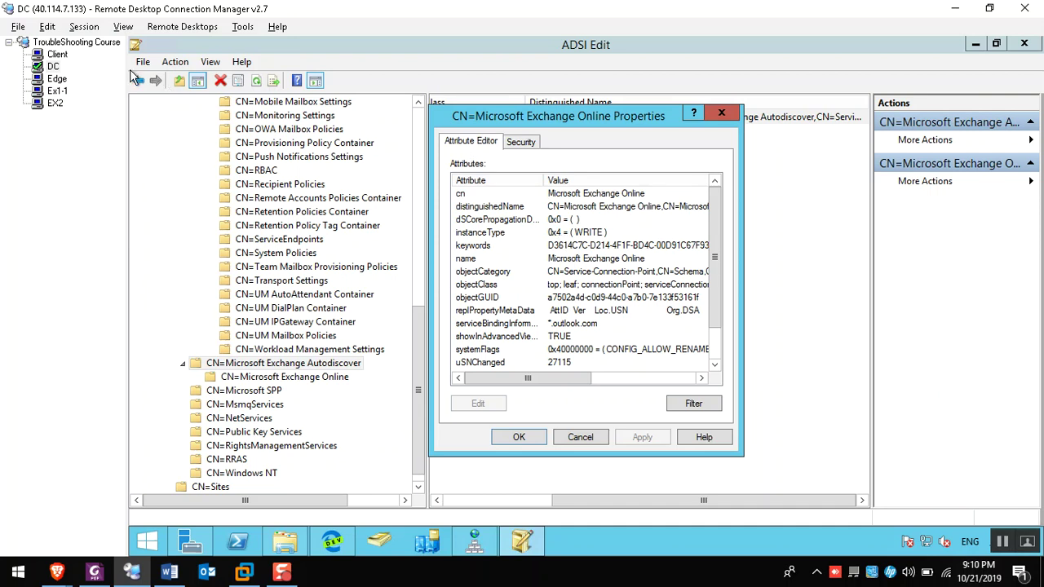
pyautogui.click(52, 57)
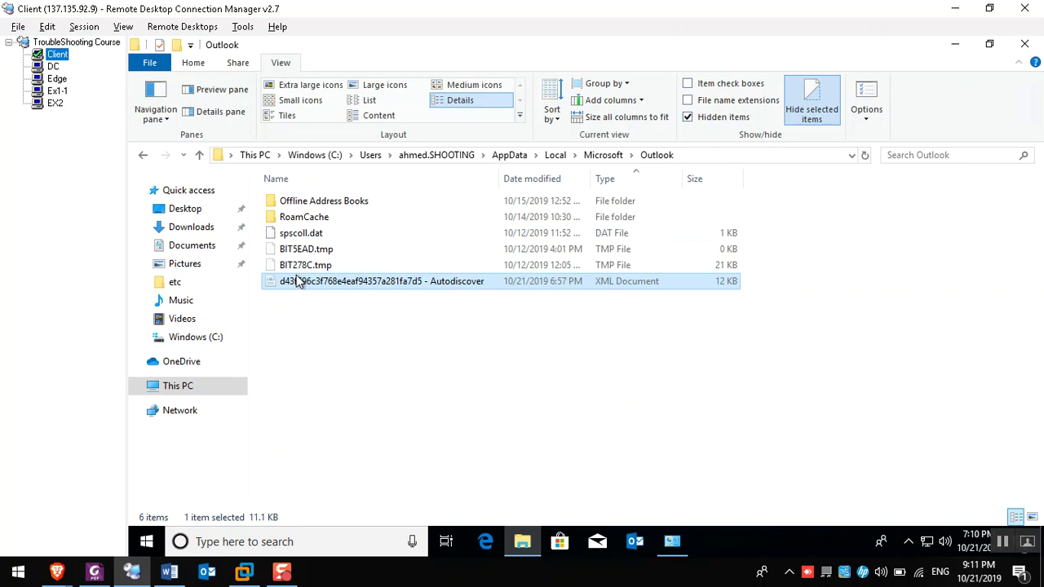
pyautogui.click(53, 67)
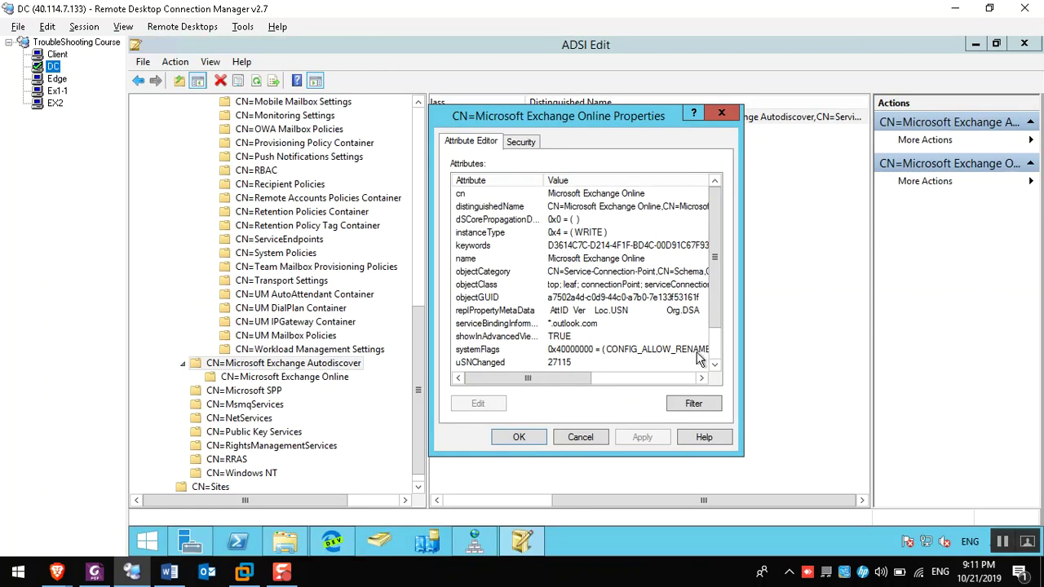
# Review objectCategory and objectClass in the Attribute Editor, close it, and return to Client
pyautogui.scroll(-1, 715, 337)
pyautogui.click(625, 379)
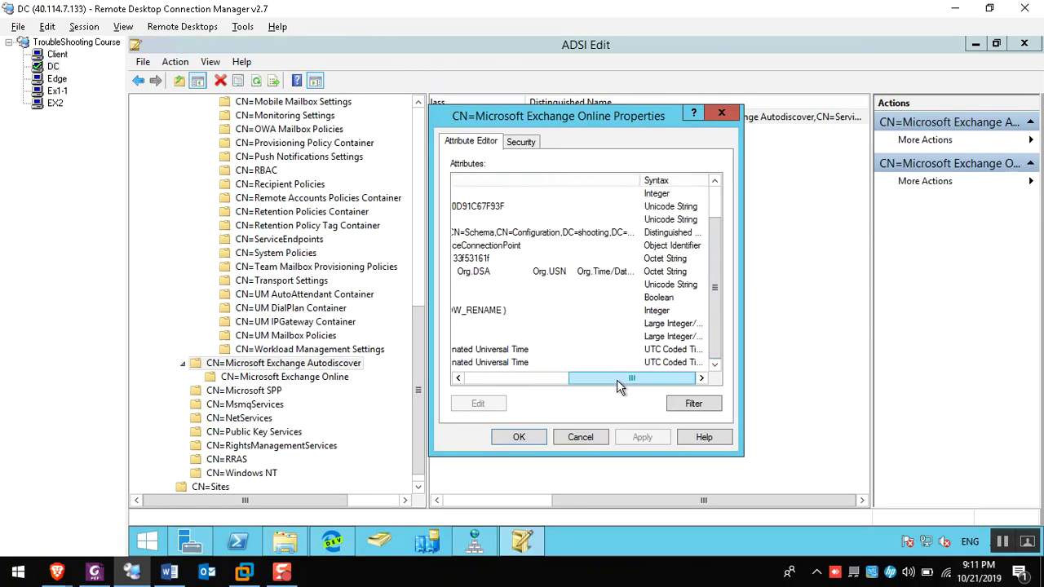
pyautogui.moveTo(591, 380); pyautogui.dragTo(556, 364)
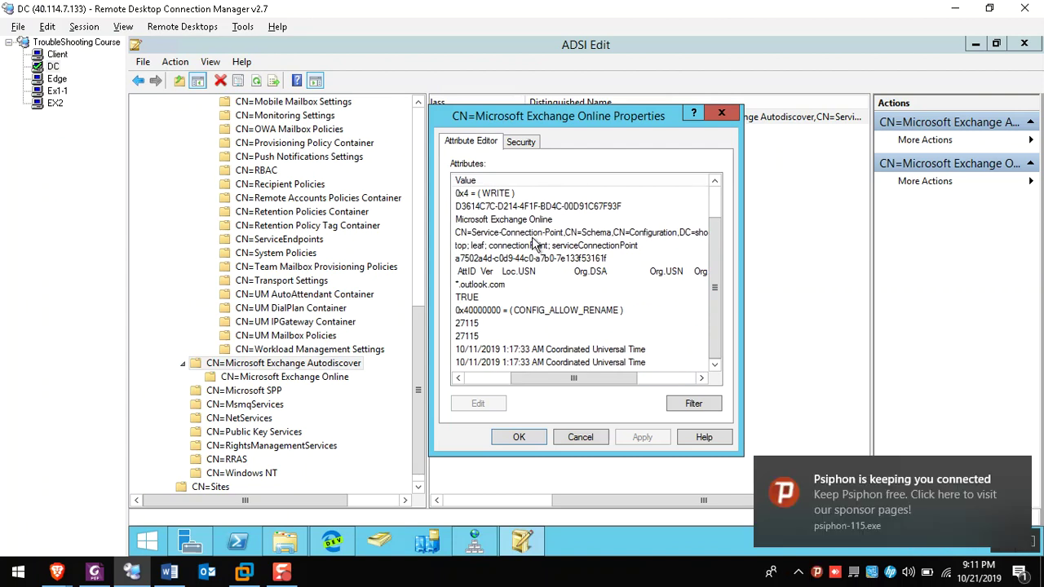
pyautogui.click(585, 237)
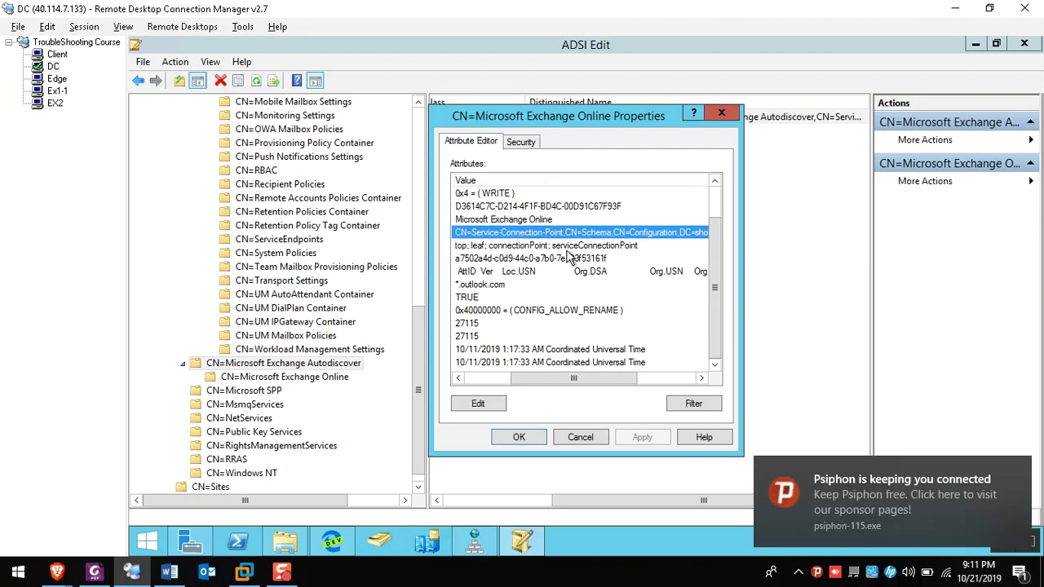
pyautogui.click(562, 247)
pyautogui.click(518, 437)
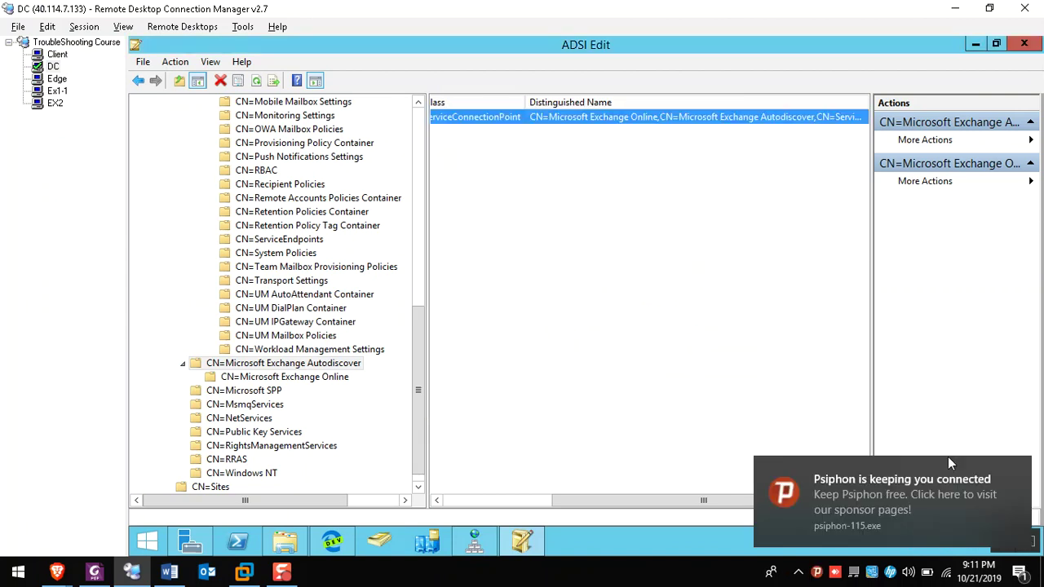
pyautogui.click(1018, 474)
pyautogui.click(57, 54)
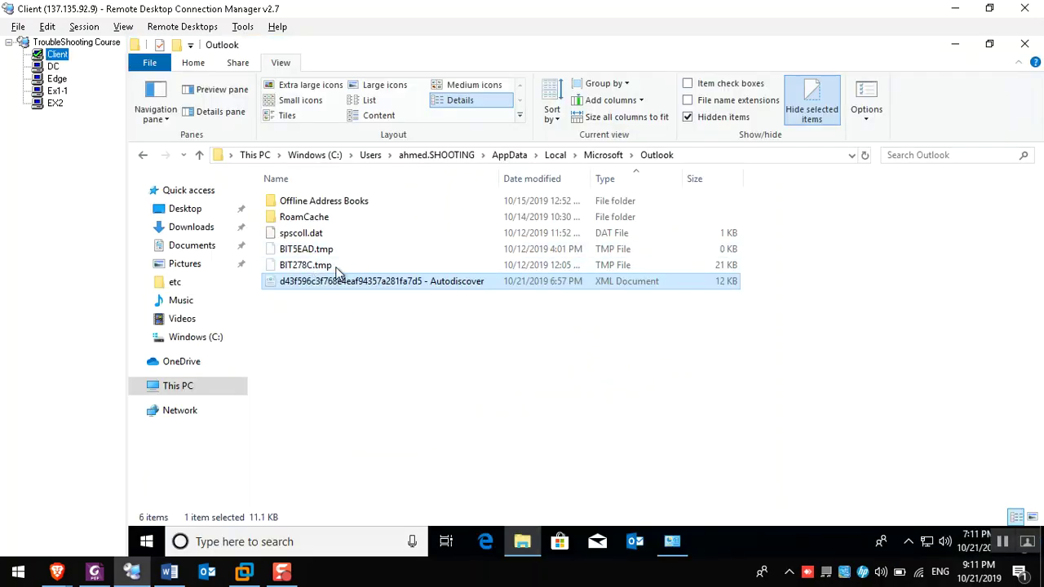
# Check the Mail profiles in Control Panel and close without changes
pyautogui.click(672, 542)
pyautogui.click(672, 542)
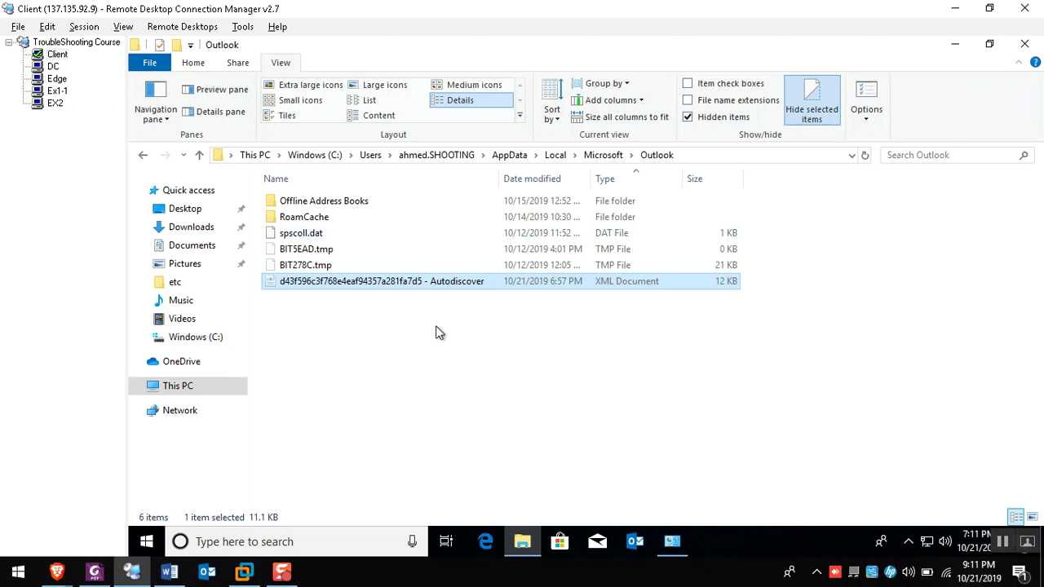
pyautogui.click(682, 545)
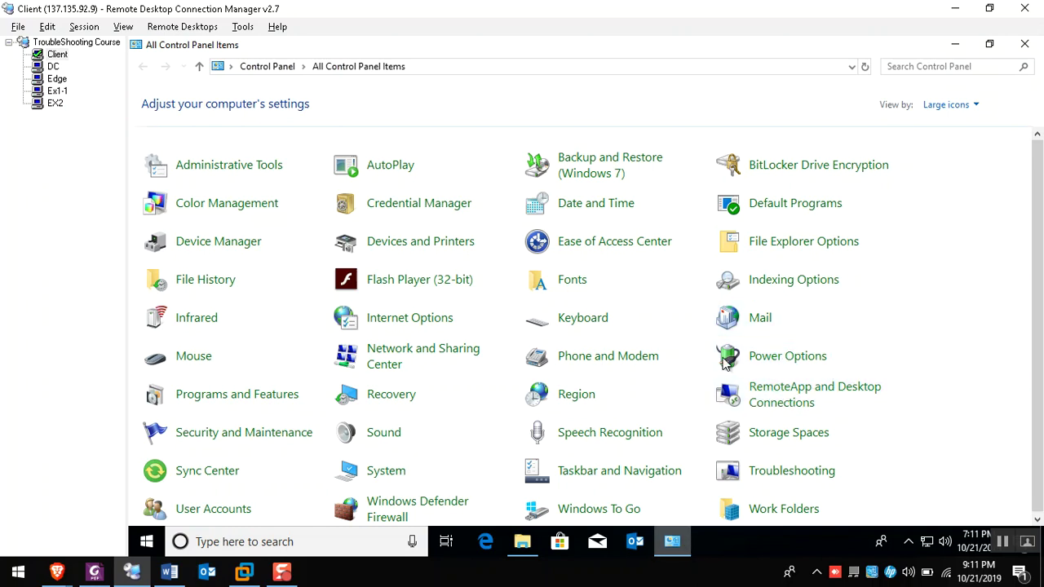
pyautogui.click(760, 321)
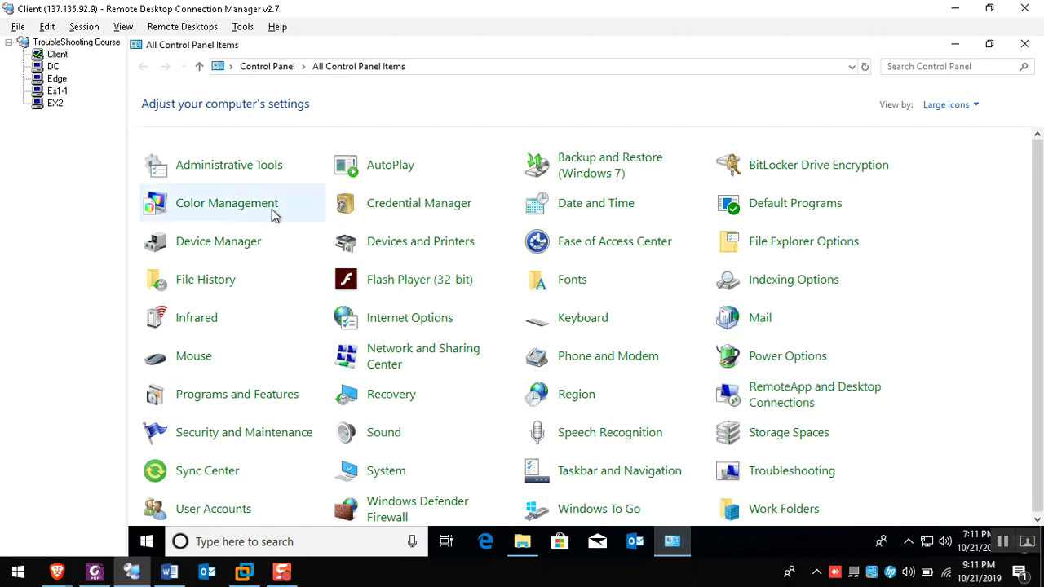
pyautogui.click(361, 392)
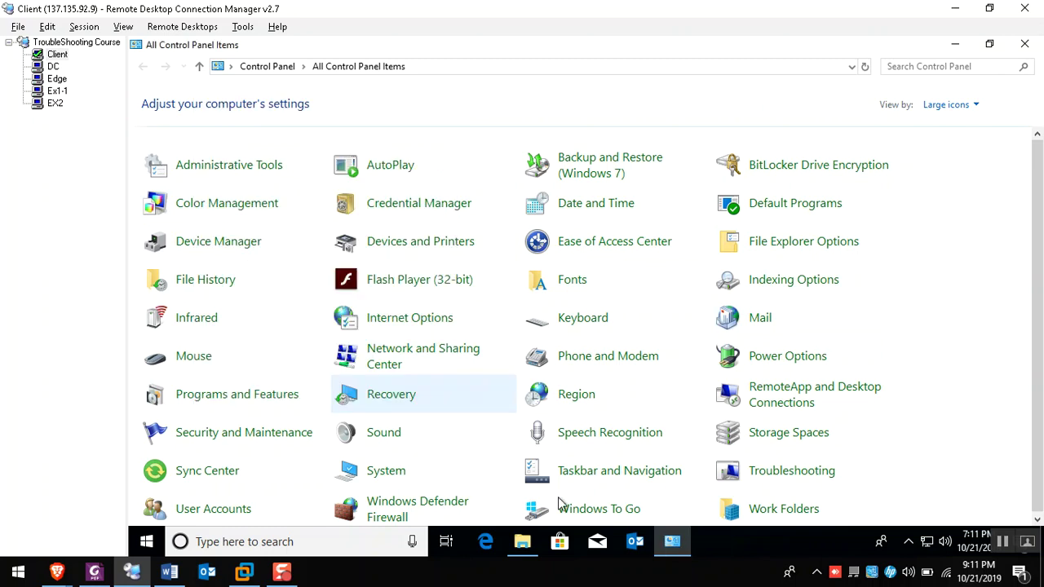
# Permanently delete the cached Autodiscover XML from the Outlook folder with Shift+Delete
pyautogui.click(529, 551)
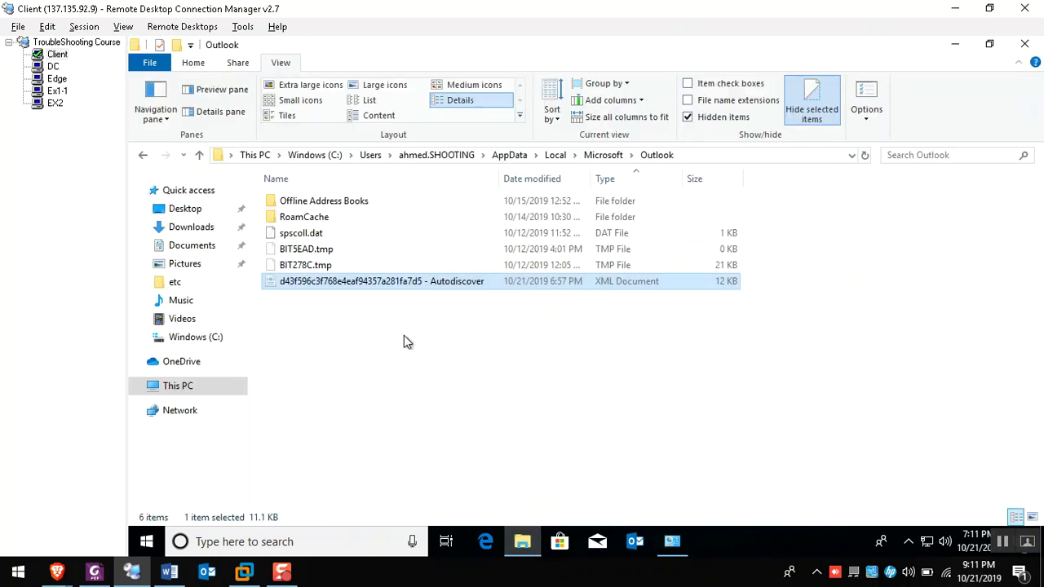
pyautogui.click(335, 255)
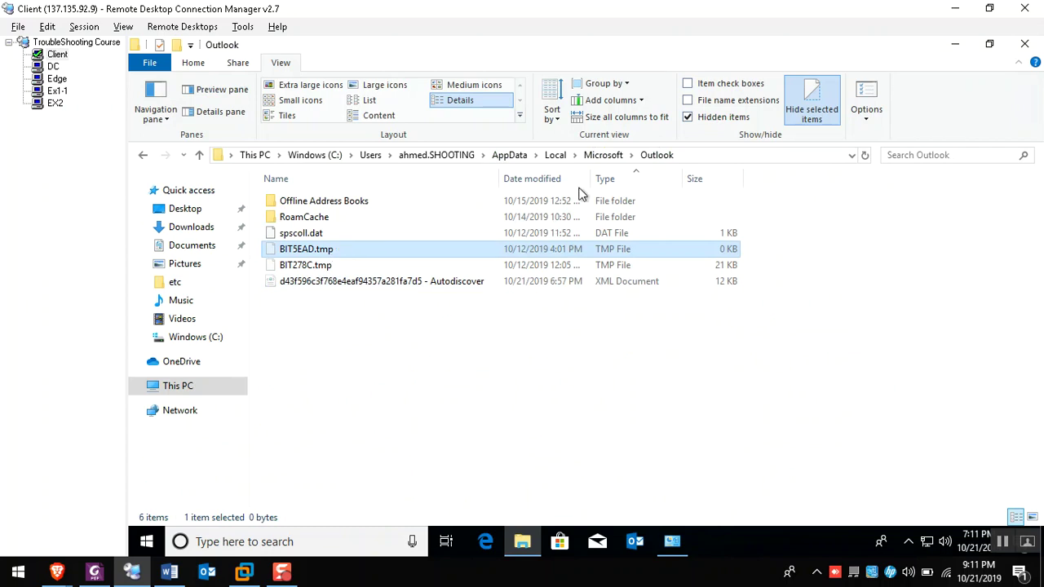
pyautogui.moveTo(590, 176); pyautogui.dragTo(593, 177)
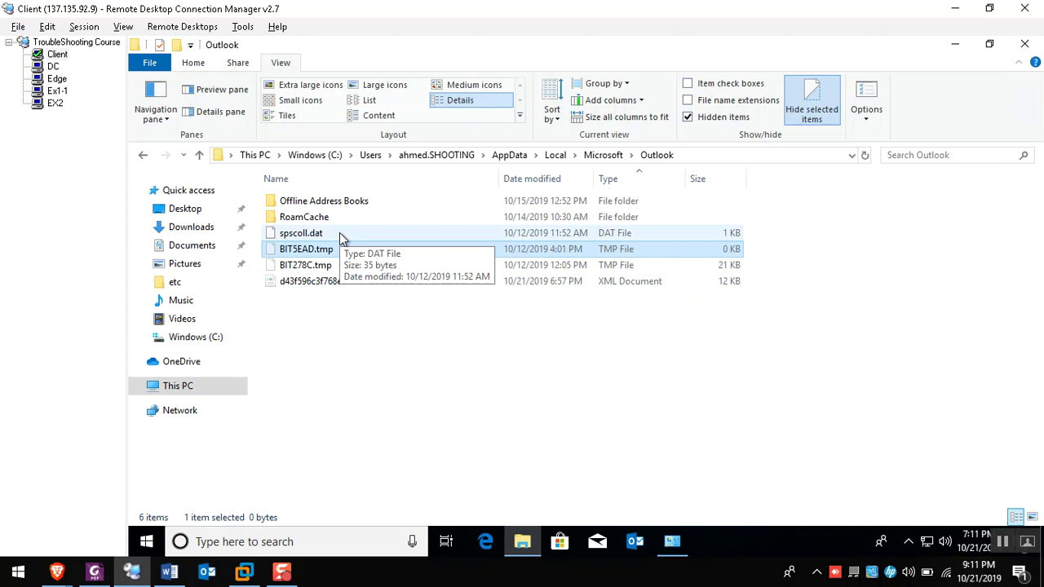
pyautogui.click(672, 541)
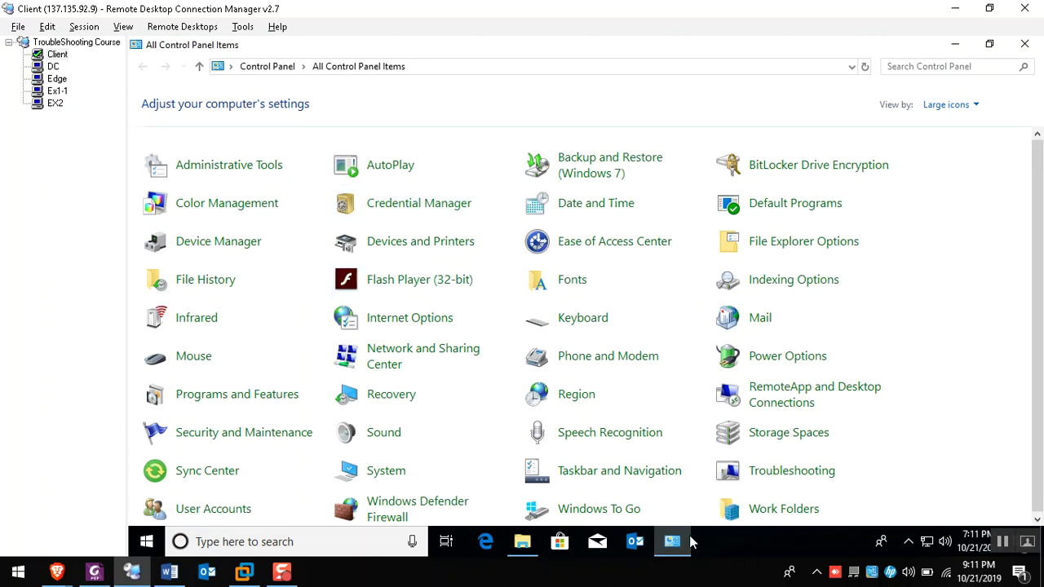
pyautogui.click(685, 541)
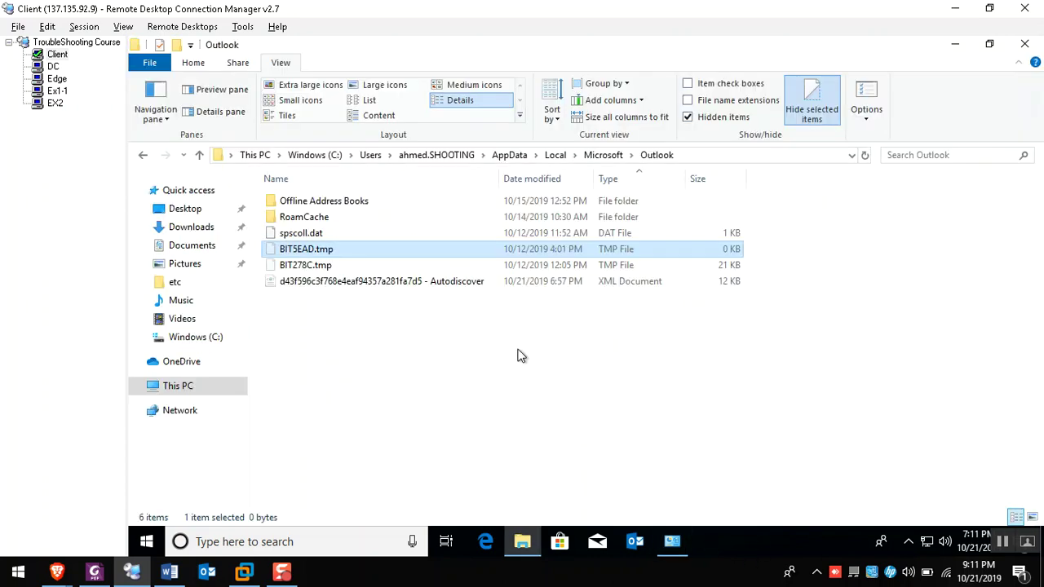
pyautogui.click(341, 285)
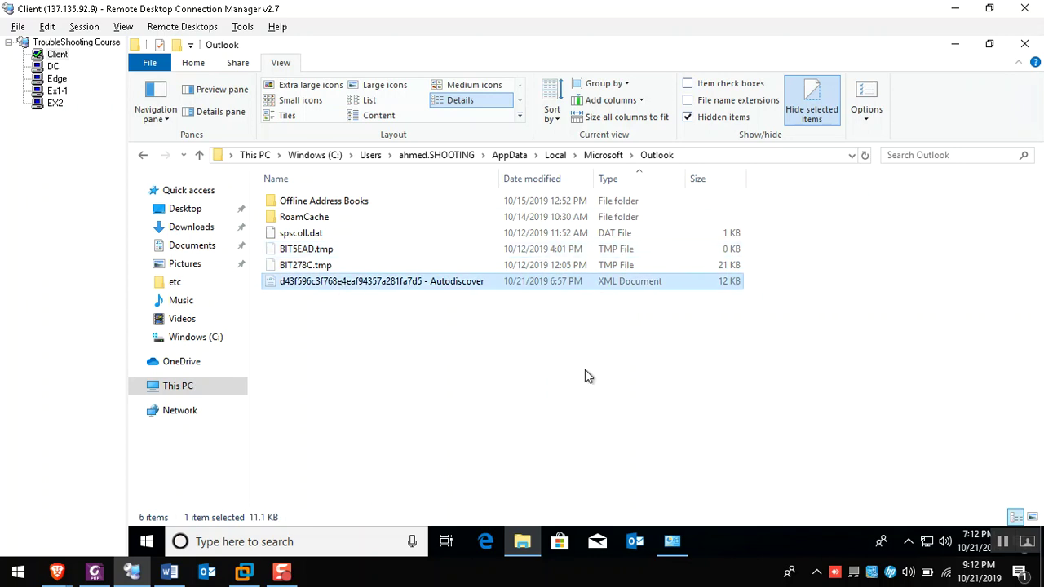
pyautogui.hotkey('shift', 'Delete')
pyautogui.press('Return')
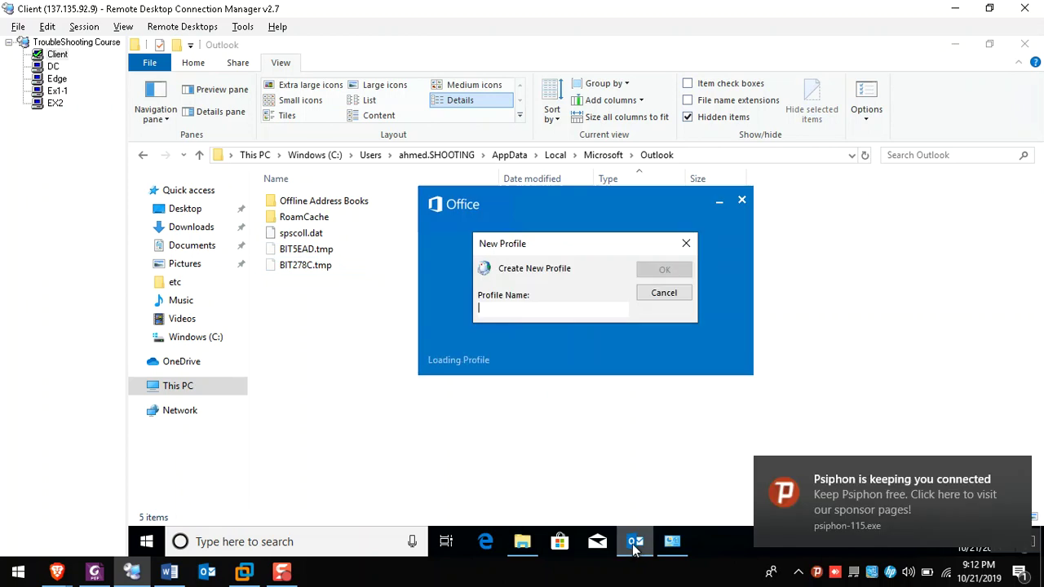
# Name the new Outlook profile, note the prefilled e-mail, then open ADUC on the DC
pyautogui.write('Ahmed')
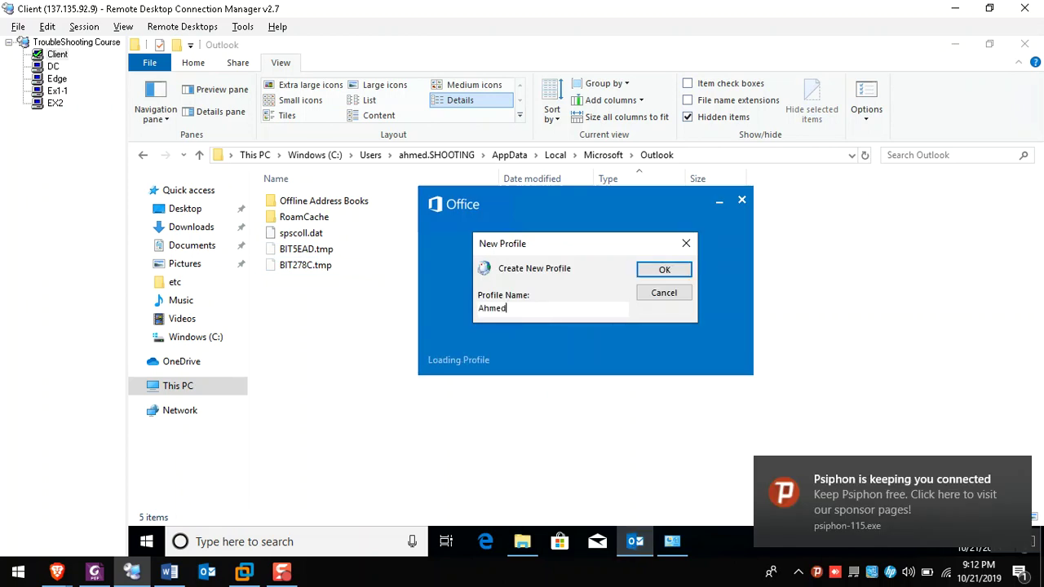
pyautogui.press('Return')
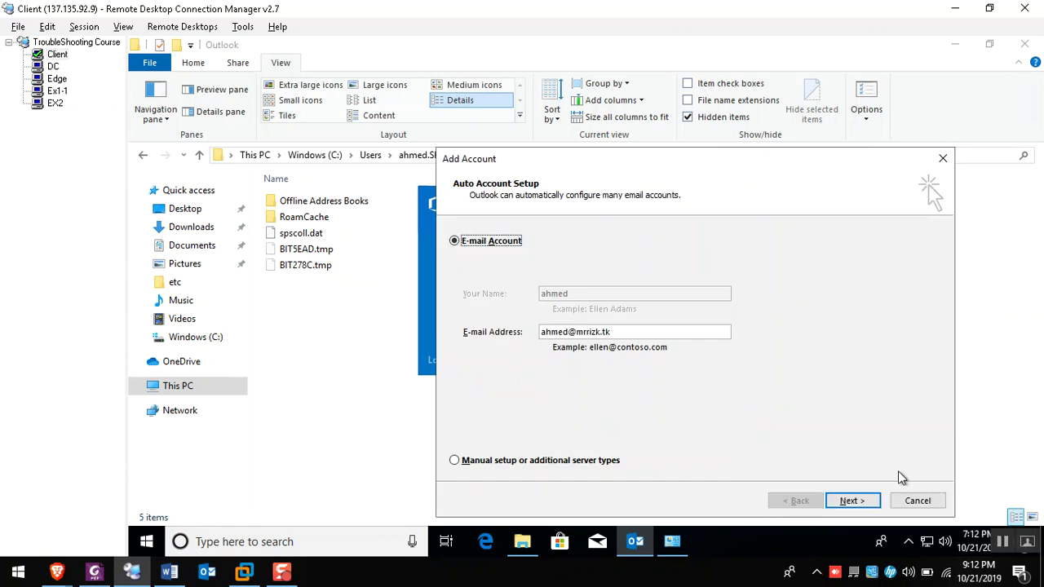
pyautogui.moveTo(671, 153); pyautogui.dragTo(617, 121)
pyautogui.doubleClick(560, 302)
pyautogui.click(53, 67)
pyautogui.click(376, 544)
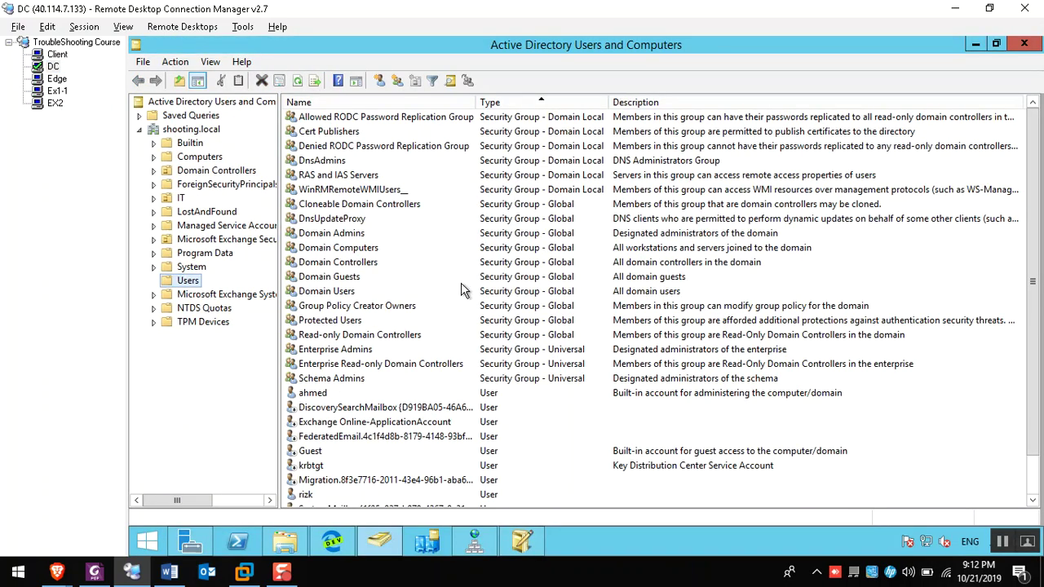
# Check the domain user's E-mail field in ADUC Properties, cancel, and return to Client
pyautogui.click(346, 167)
pyautogui.press('a')
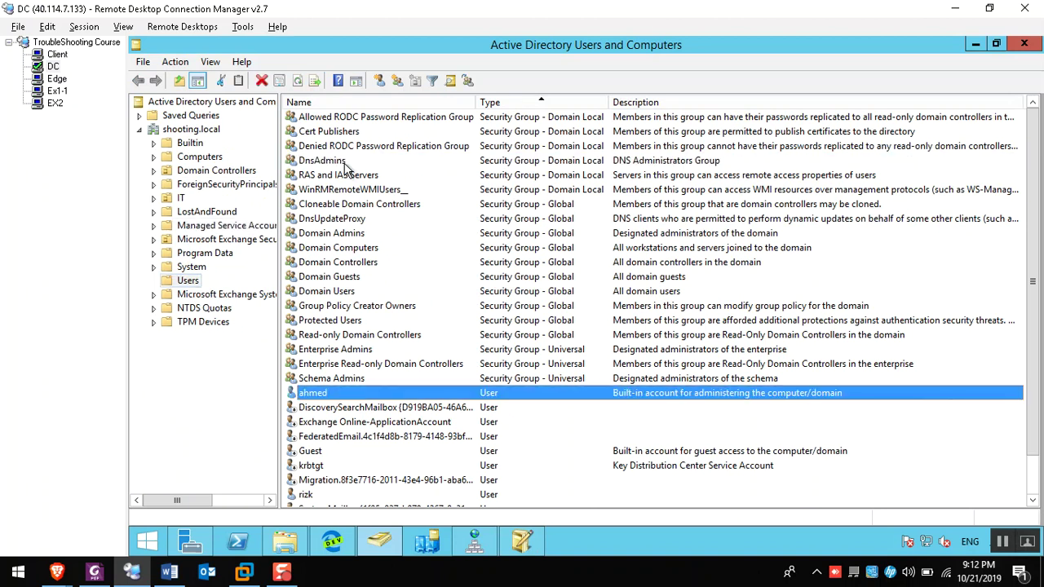
pyautogui.press('Return')
pyautogui.doubleClick(600, 365)
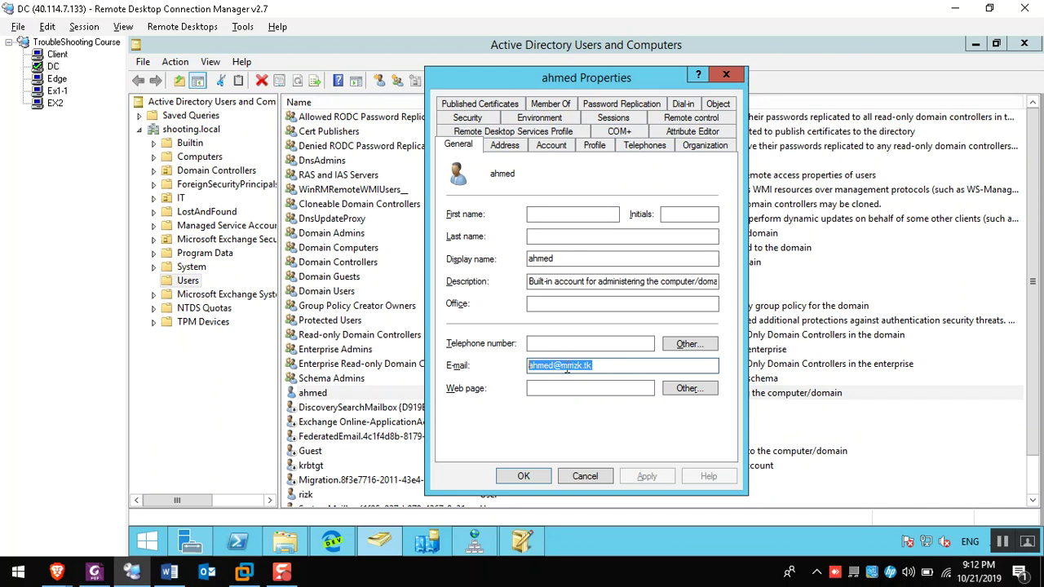
pyautogui.click(600, 366)
pyautogui.doubleClick(600, 365)
pyautogui.click(590, 481)
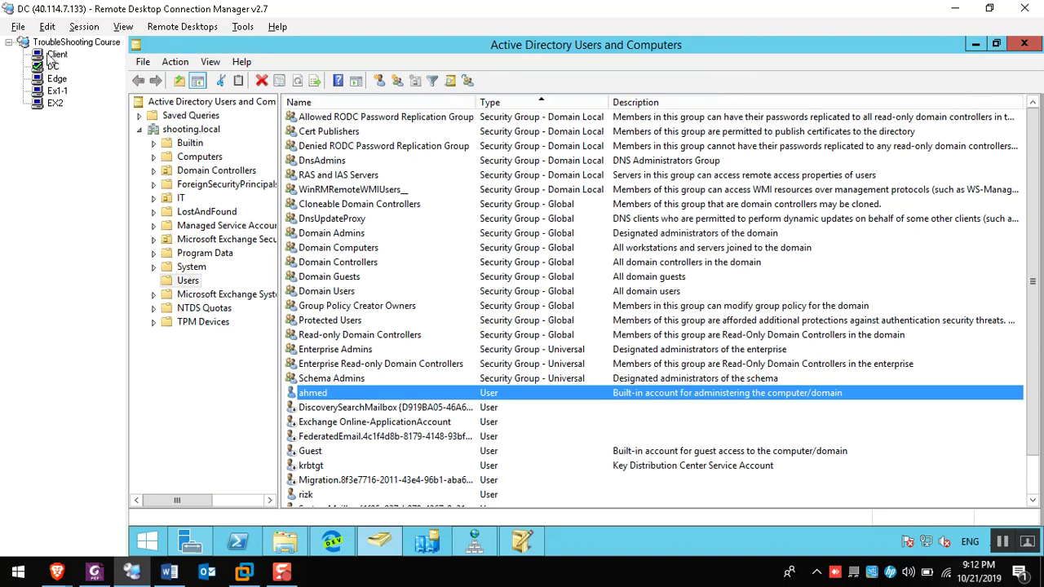
pyautogui.click(54, 55)
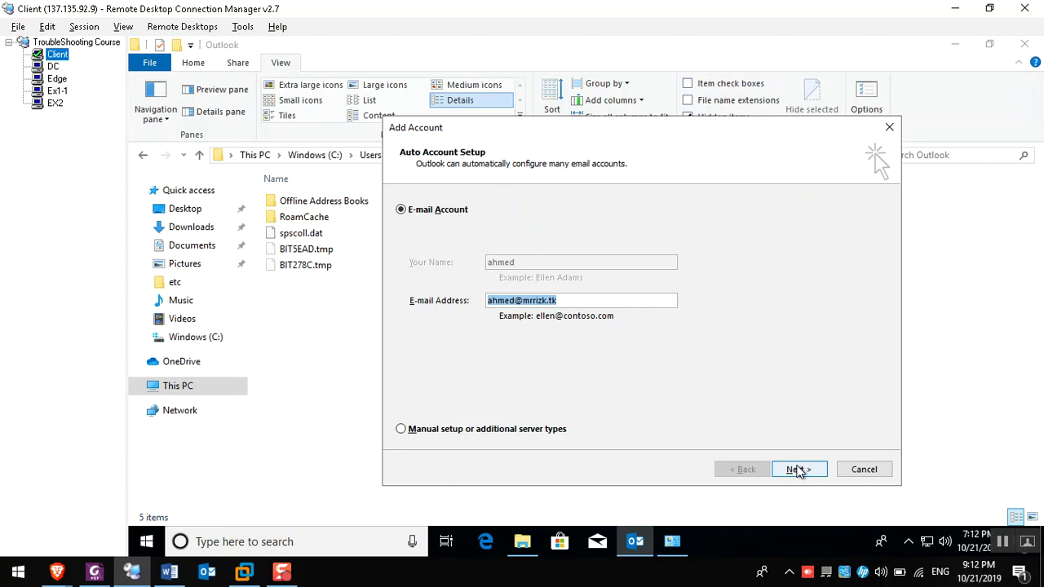
# Start automatic account setup, then check the Autodiscover entry in ADSI Edit on DC
pyautogui.click(798, 471)
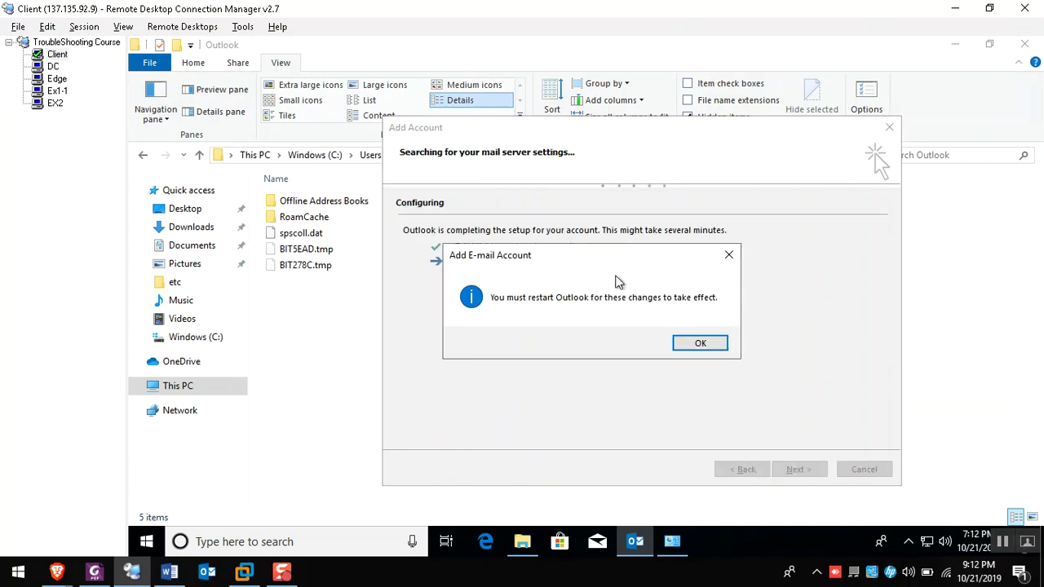
pyautogui.click(53, 66)
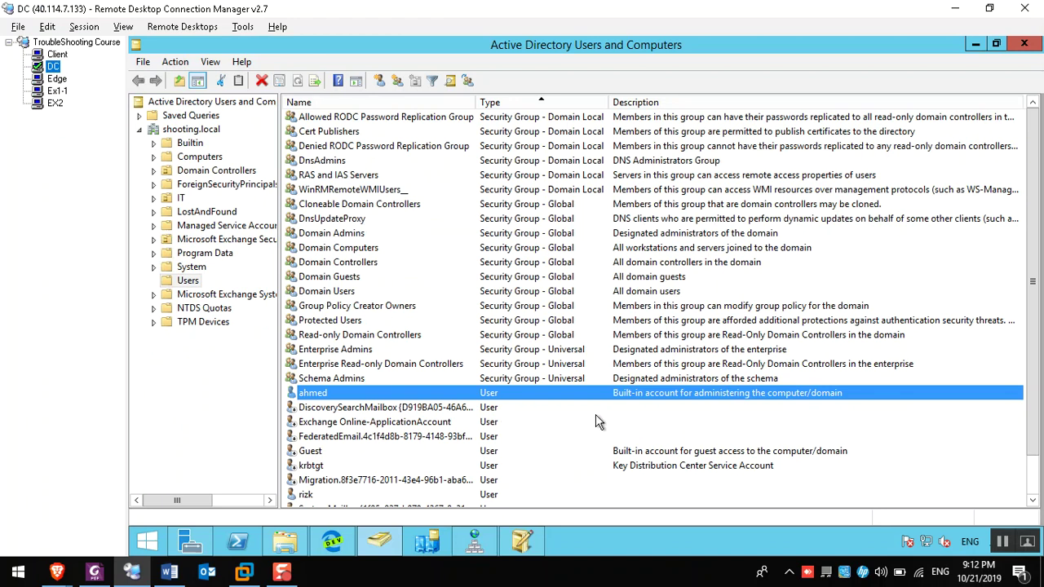
pyautogui.click(523, 540)
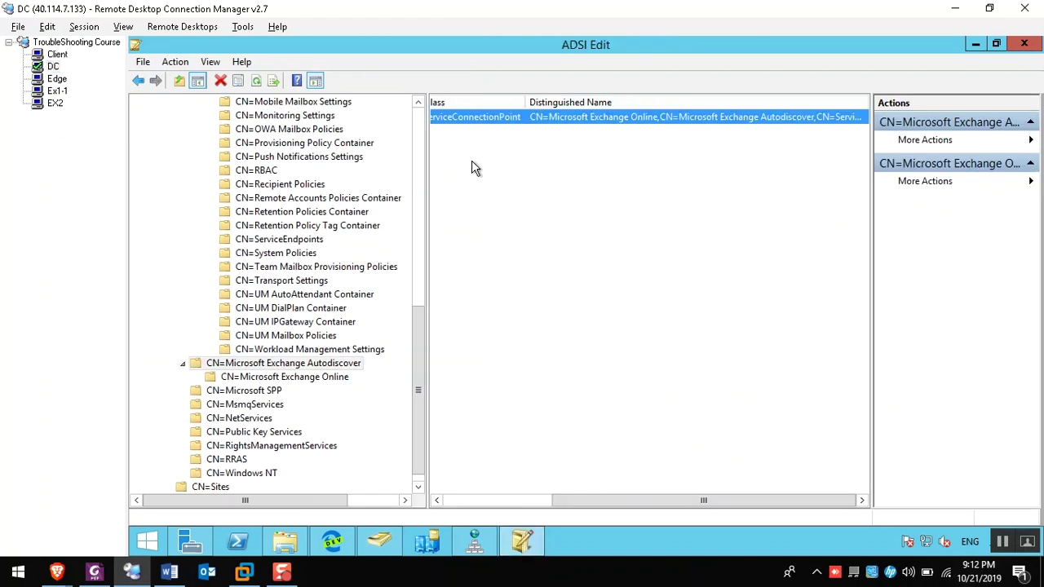
pyautogui.click(493, 504)
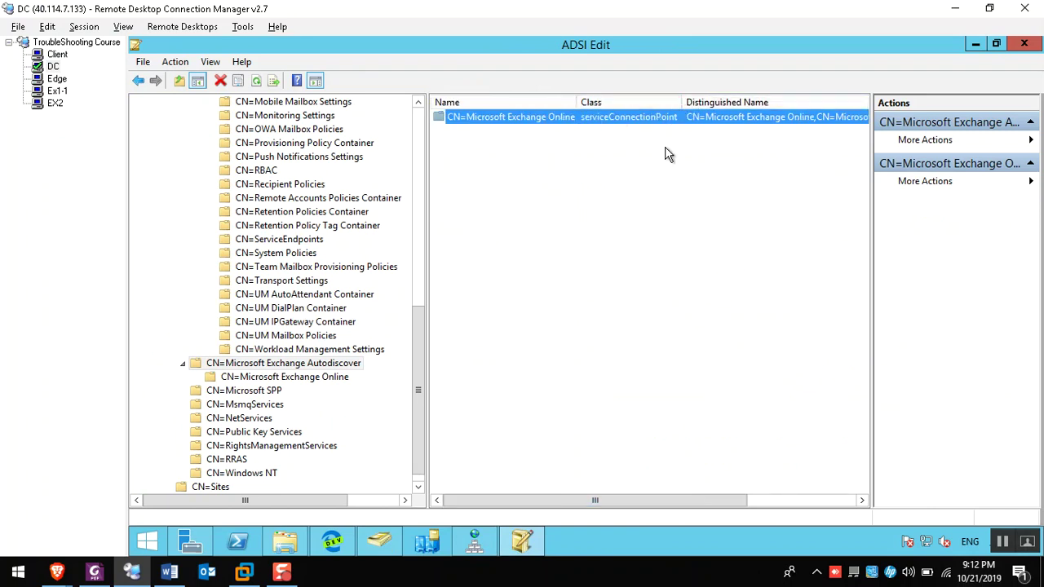
# Dismiss the Outlook restart notice and select the new Autodiscover XML in the Outlook folder
pyautogui.click(58, 54)
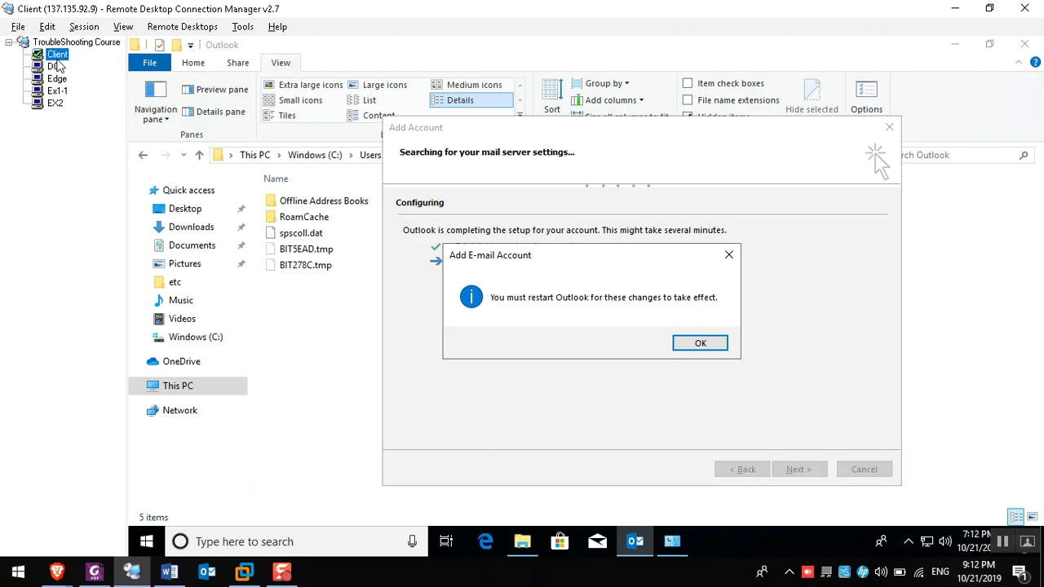
pyautogui.click(694, 345)
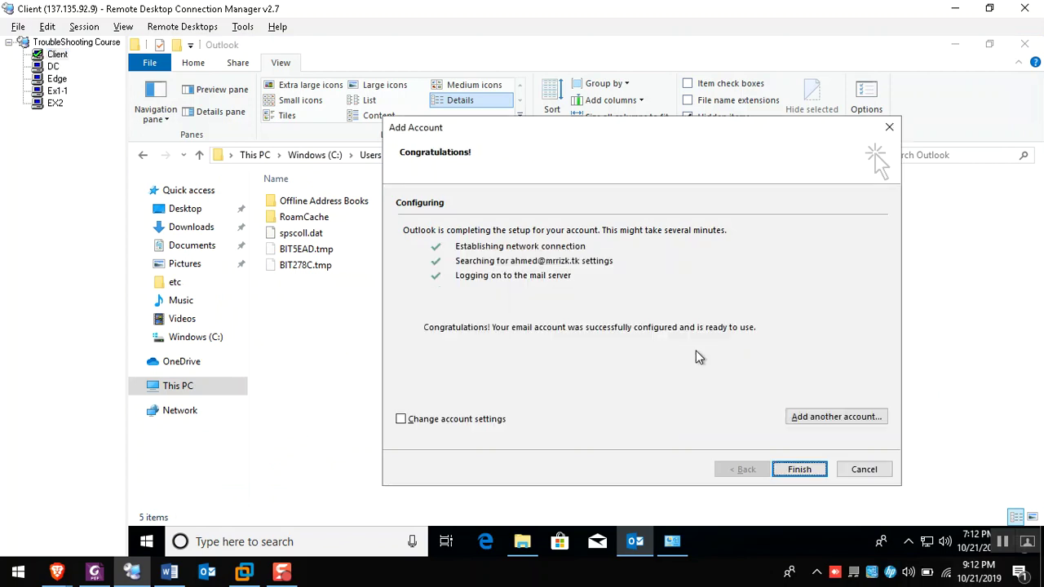
pyautogui.press('Return')
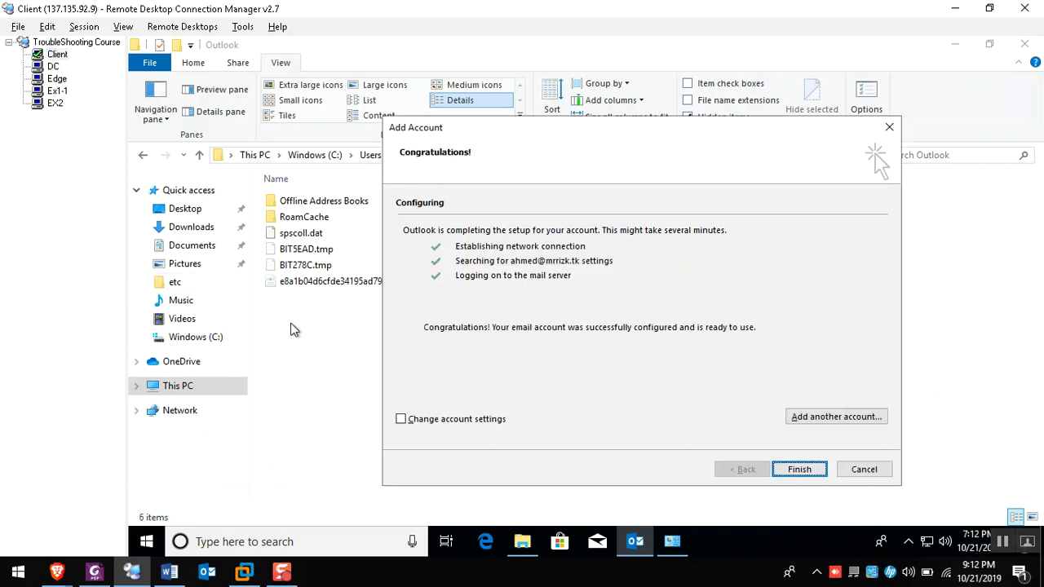
pyautogui.click(436, 285)
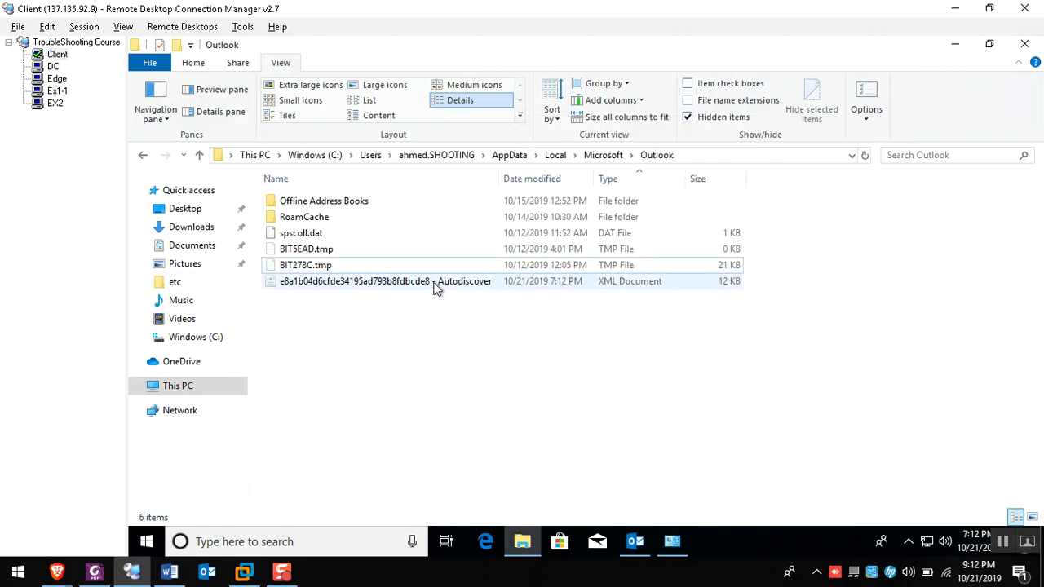
# Refresh the Outlook folder, finish the account setup, and select the new .ost mailbox file
pyautogui.rightClick(379, 307)
pyautogui.click(436, 368)
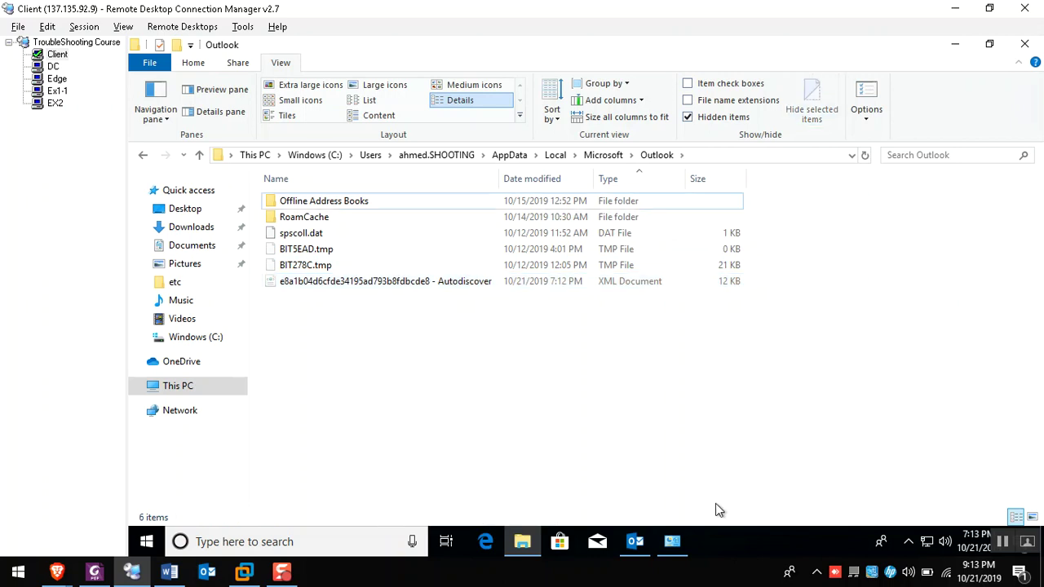
pyautogui.click(636, 542)
pyautogui.click(798, 471)
pyautogui.click(357, 252)
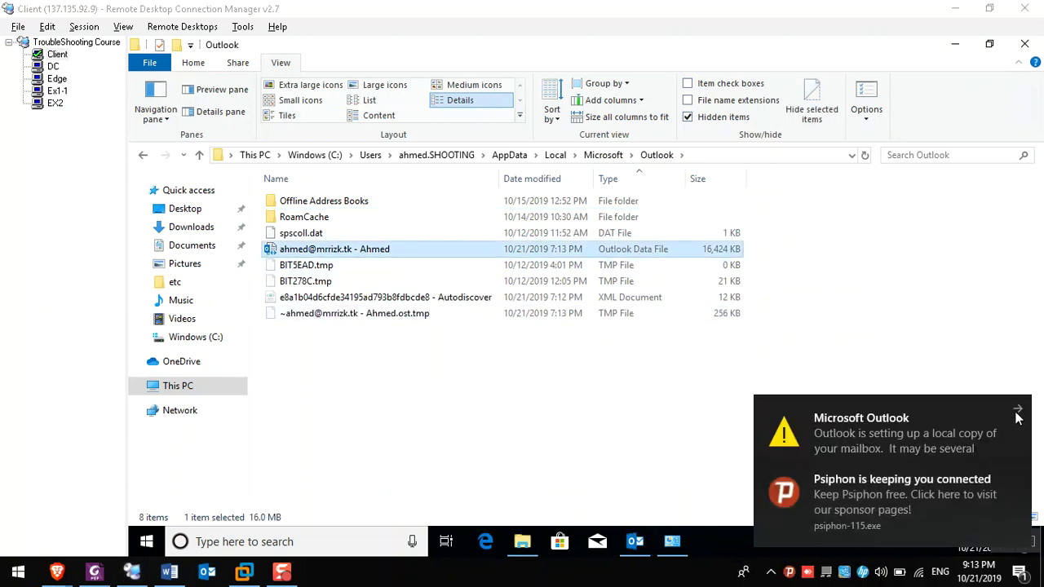
# Dismiss the notifications, briefly show Outlook, select the Autodiscover XML, then show the local desktop
pyautogui.click(1016, 473)
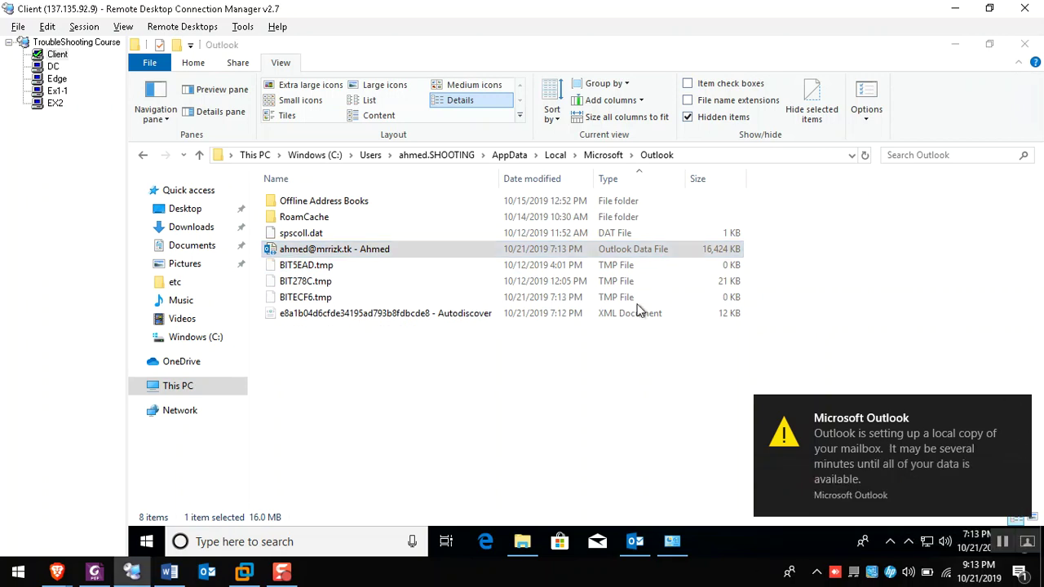
pyautogui.click(1018, 409)
pyautogui.click(642, 557)
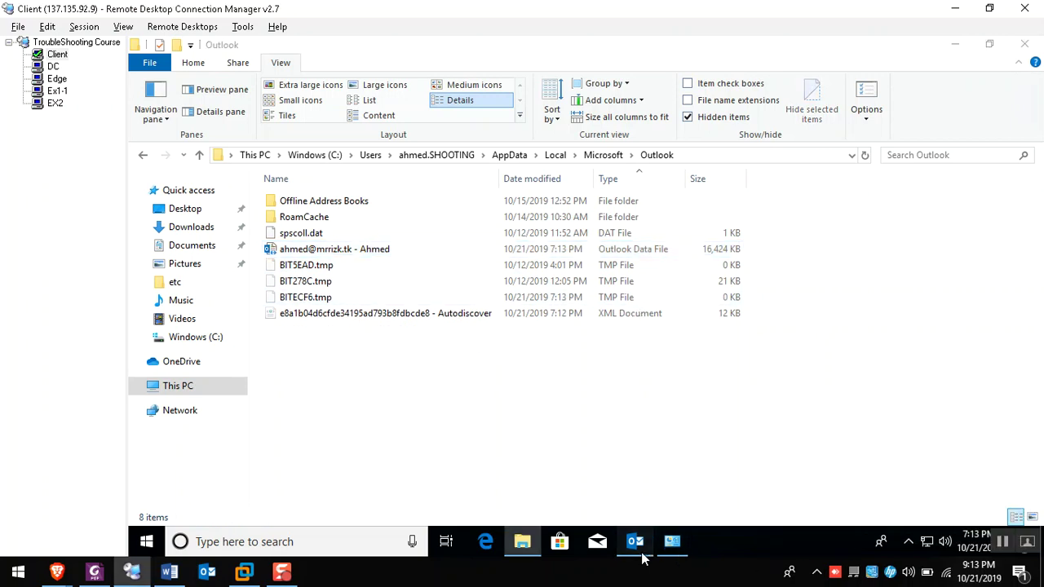
pyautogui.click(642, 557)
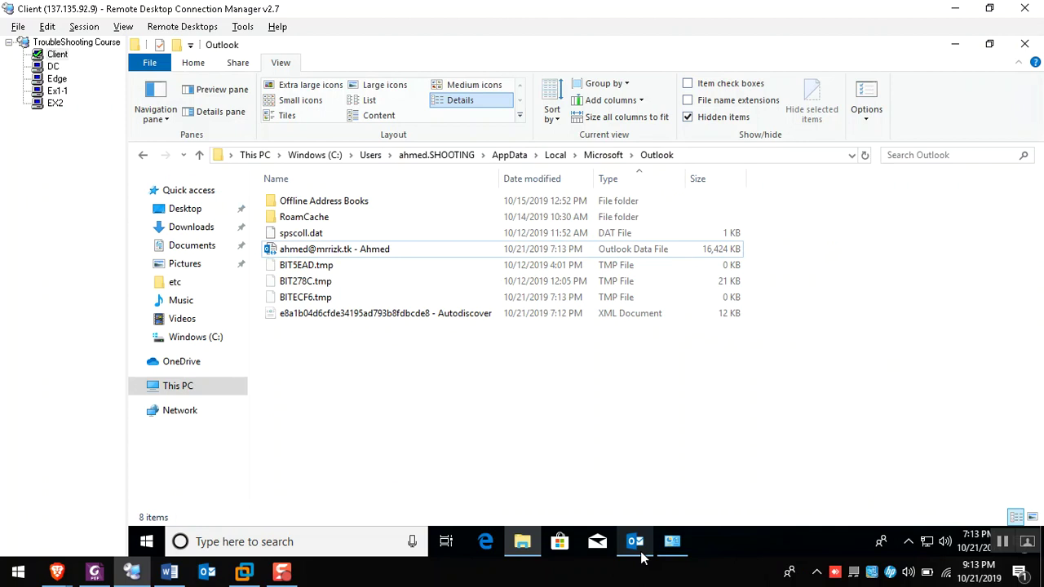
pyautogui.click(369, 318)
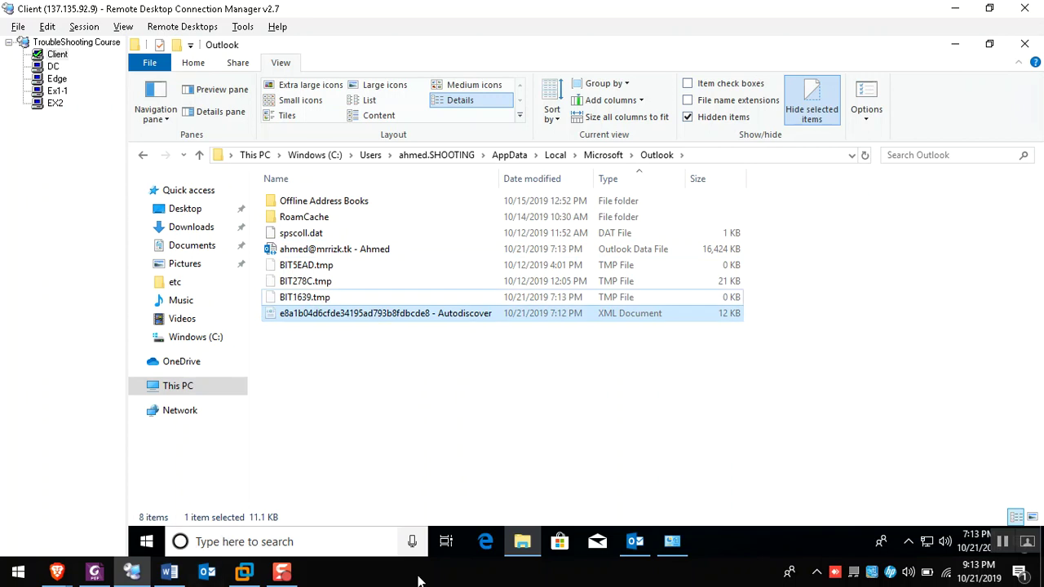
pyautogui.press('super+d')
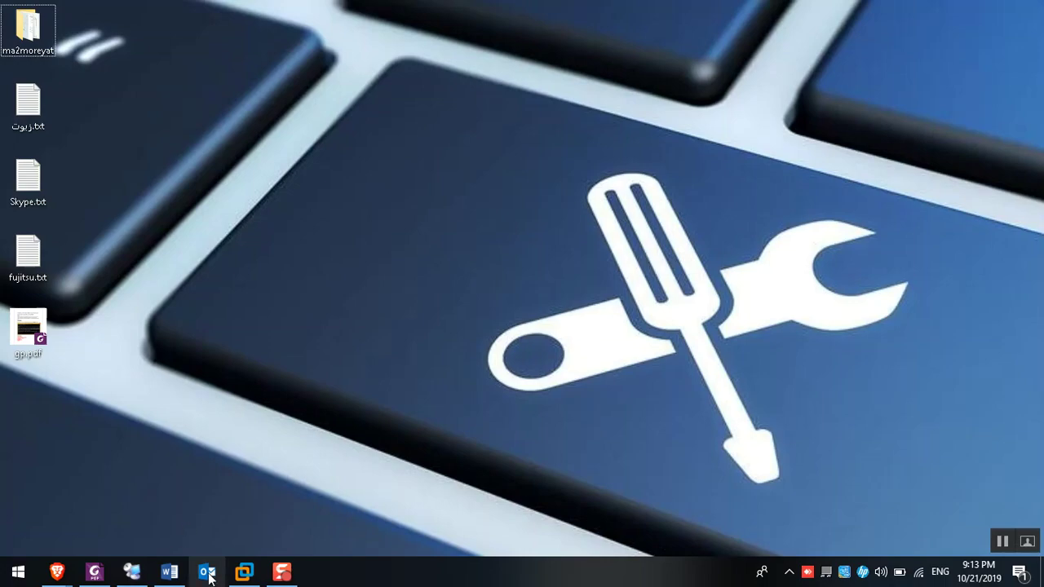
# Open the Mail settings in Control Panel from a Start search for 'mail'
pyautogui.press('super')
pyautogui.write('mail')
pyautogui.press('Down')
pyautogui.press('Down')
pyautogui.press('Down')
pyautogui.press('Down')
pyautogui.press('Down')
pyautogui.press('Down')
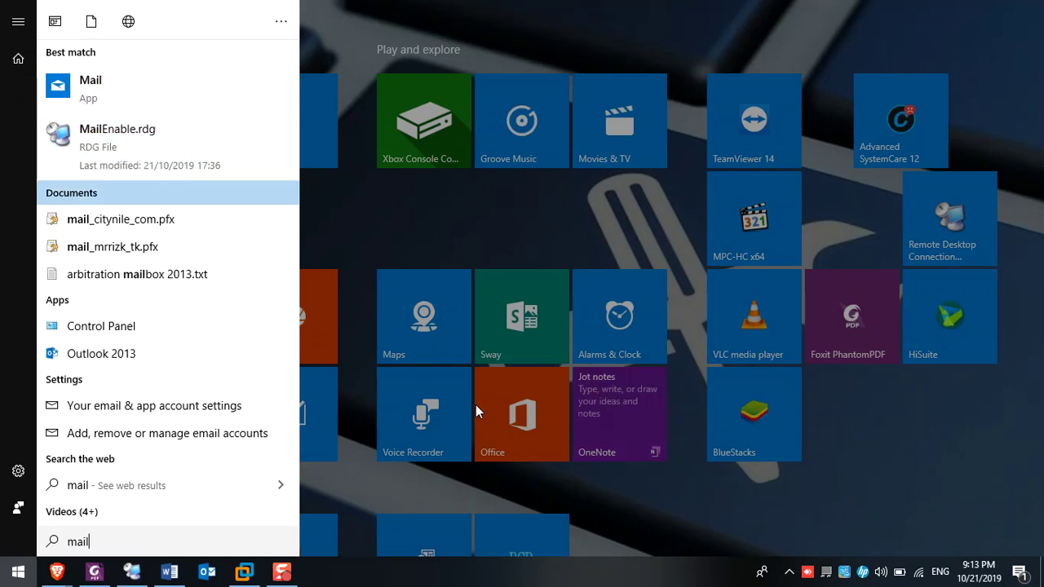
pyautogui.press('Return')
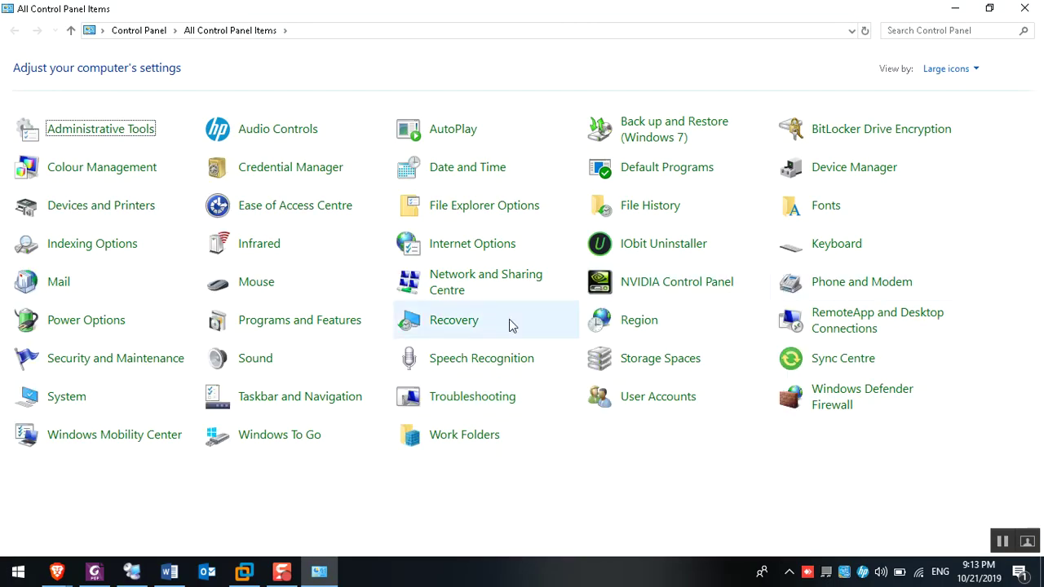
pyautogui.press('Return')
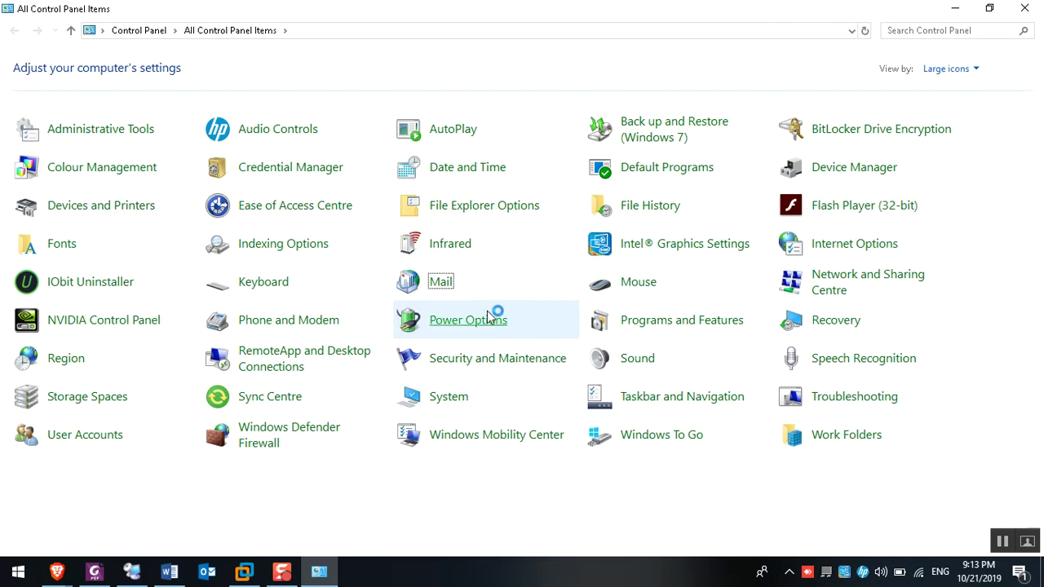
# Remove the test user's profile from the Show Profiles list, confirm, and close the list
pyautogui.click(386, 267)
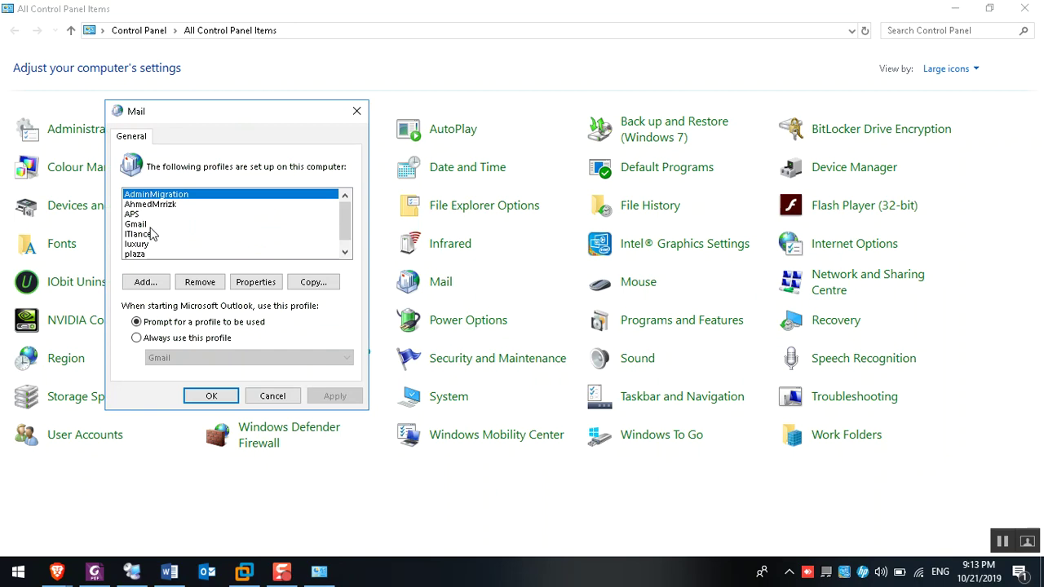
pyautogui.click(161, 204)
pyautogui.click(220, 282)
pyautogui.click(340, 283)
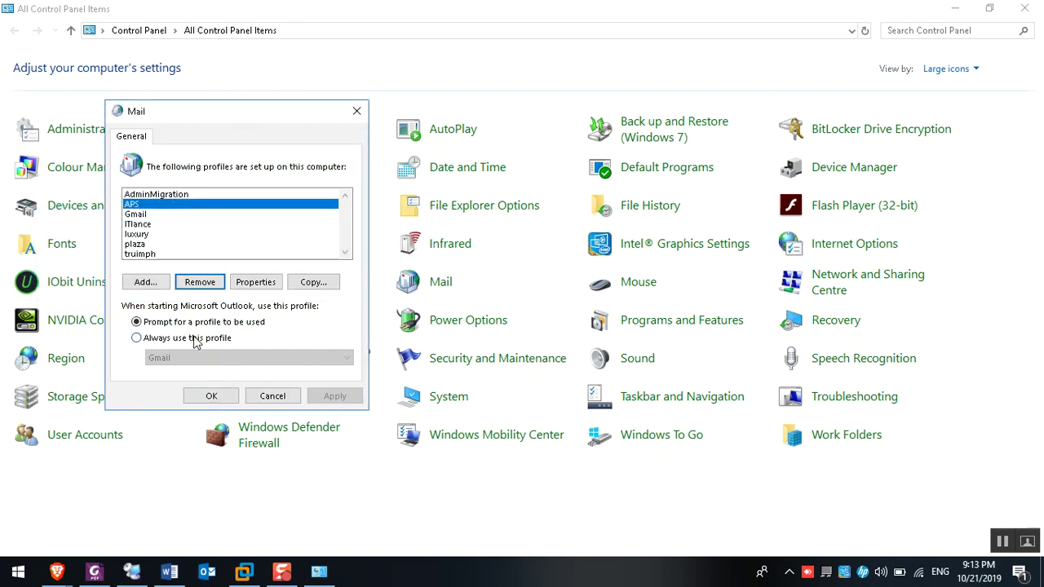
pyautogui.click(211, 396)
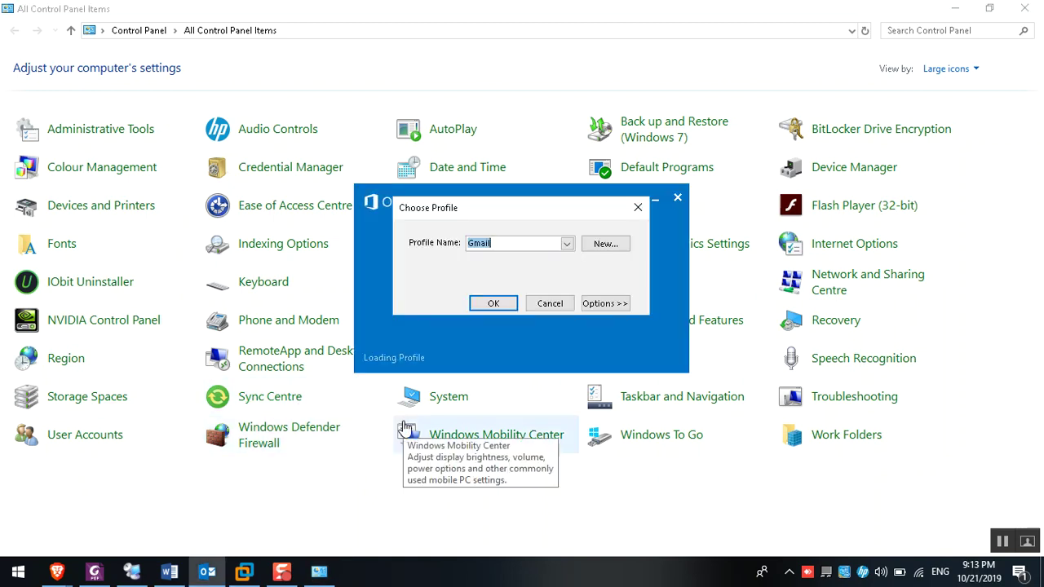
# Create a new Outlook mail profile named after the user and move the setup window
pyautogui.click(606, 245)
pyautogui.write('Ahme')
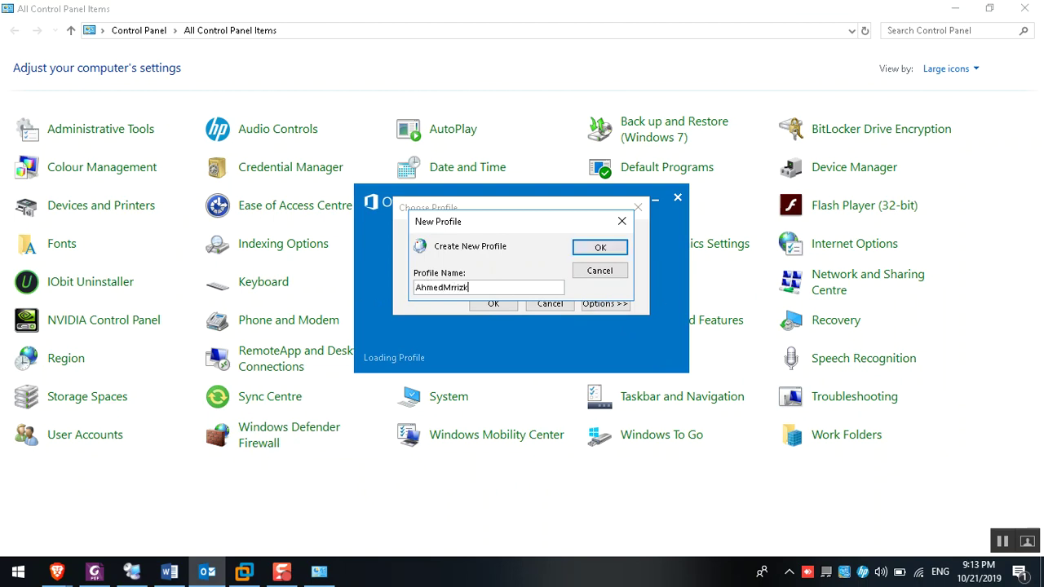
pyautogui.write('dMrrizk')
pyautogui.press('Return')
pyautogui.moveTo(581, 195); pyautogui.dragTo(451, 111)
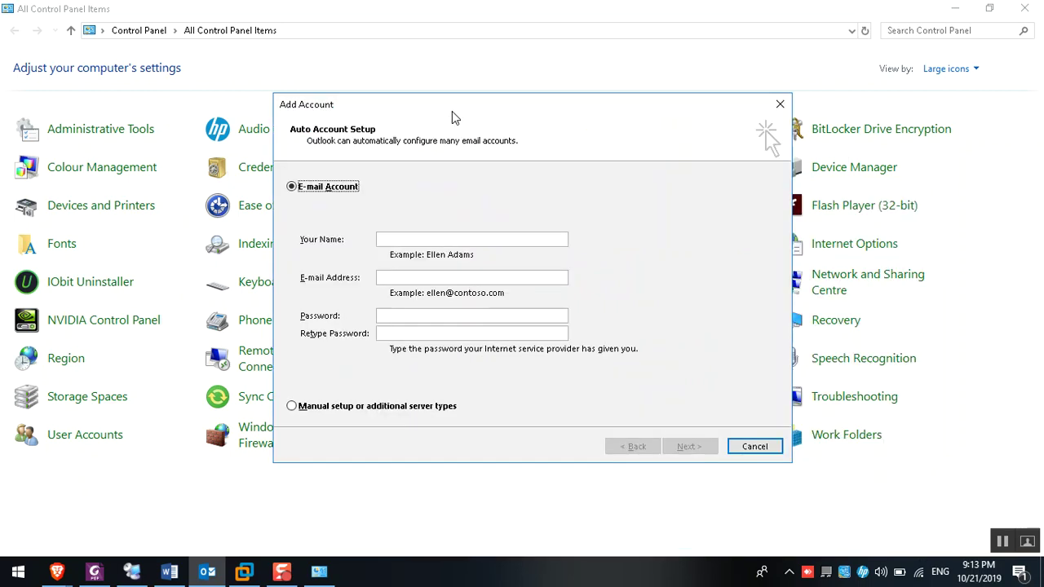
# Step through the empty Add Account fields, then show Brave's Exchange Server supportability matrix page
pyautogui.click(425, 237)
pyautogui.click(397, 278)
pyautogui.click(406, 319)
pyautogui.click(401, 240)
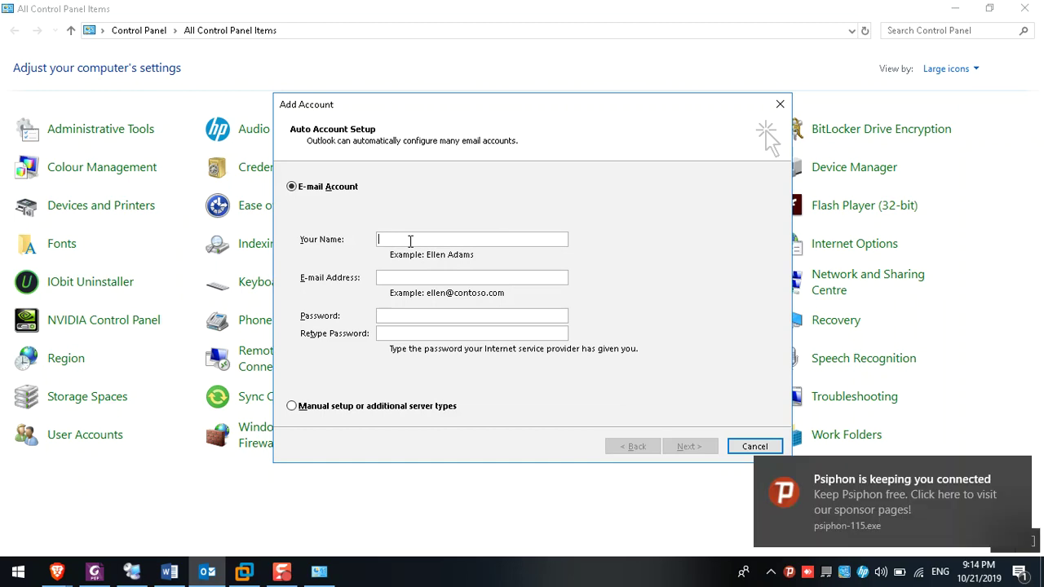
pyautogui.click(425, 240)
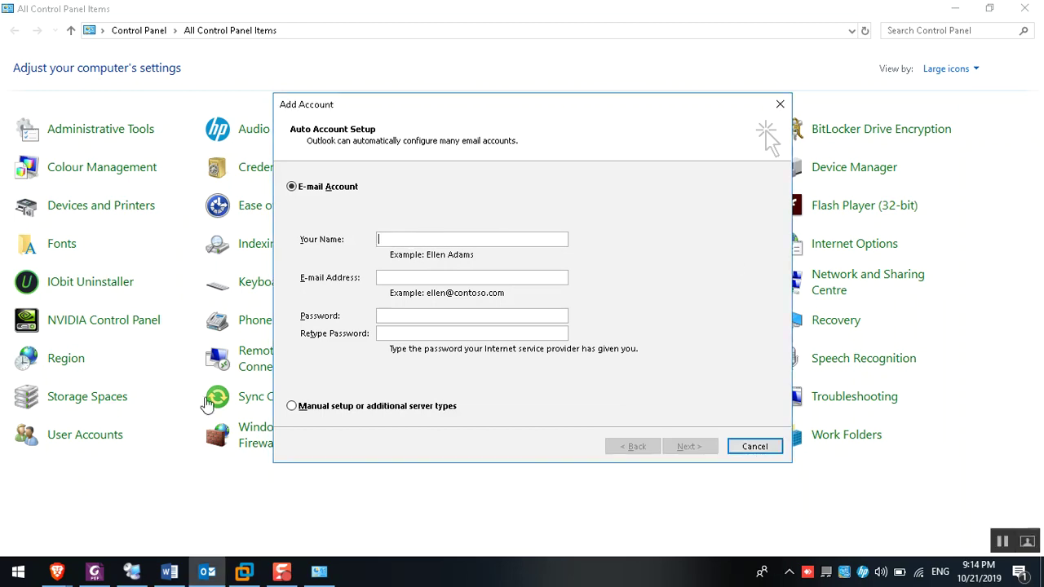
pyautogui.click(57, 571)
pyautogui.click(71, 538)
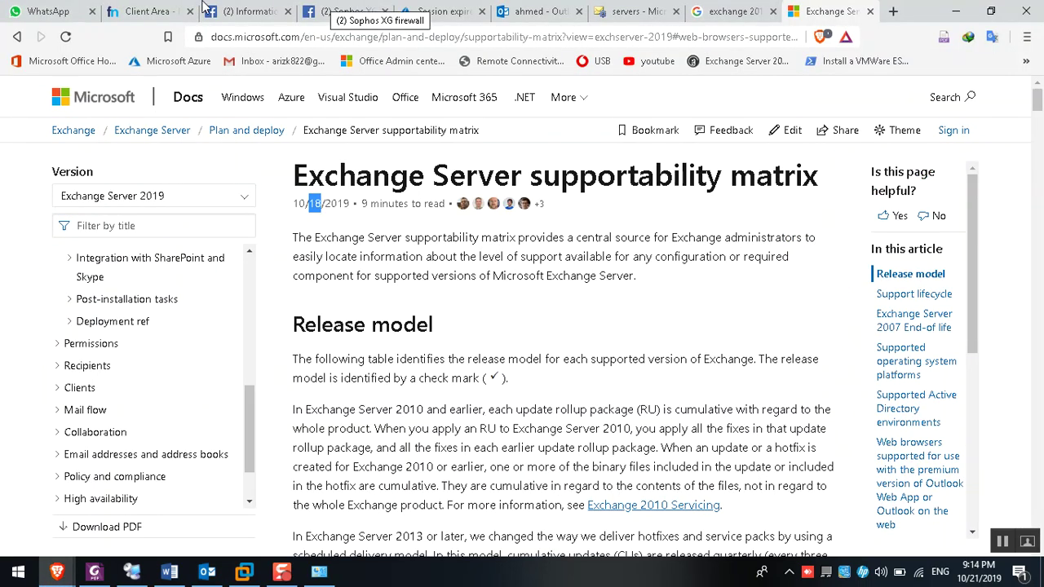
# On Freenom's DNS records, select the AUTODISCOVER CNAME to mail.mrrizk.tk, then bring up the Word notes
pyautogui.click(151, 11)
pyautogui.scroll(-1, 133, 419)
pyautogui.moveTo(139, 415); pyautogui.dragTo(18, 417)
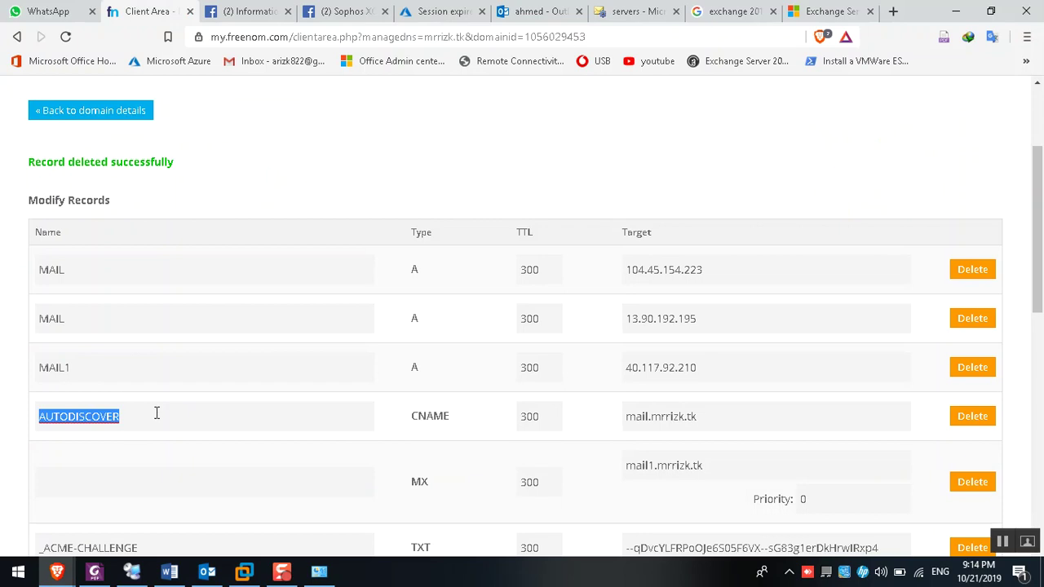
pyautogui.moveTo(164, 421); pyautogui.dragTo(5, 413)
pyautogui.click(207, 571)
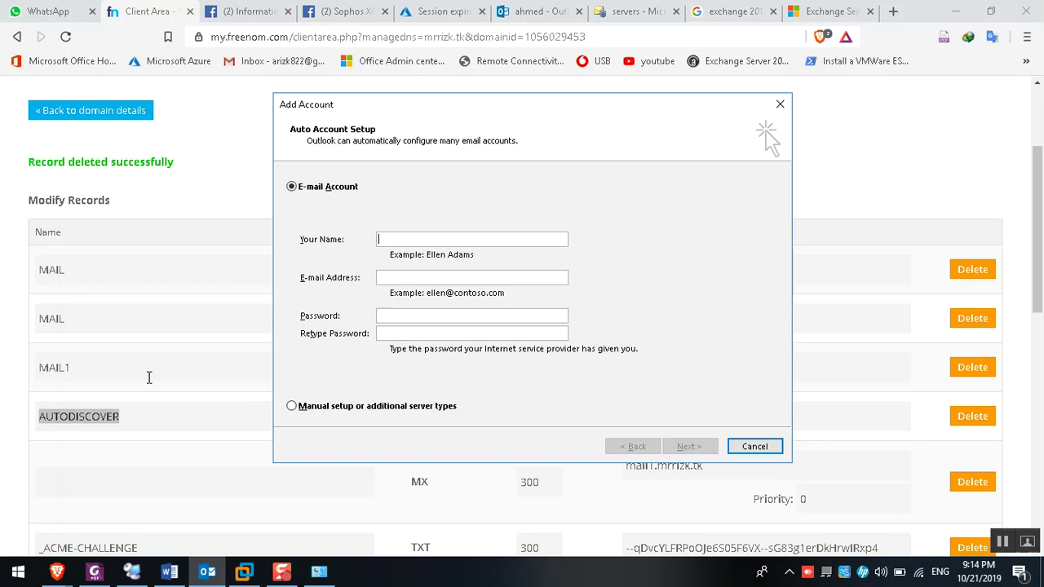
pyautogui.doubleClick(103, 418)
pyautogui.rightClick(95, 416)
pyautogui.click(205, 454)
pyautogui.click(169, 571)
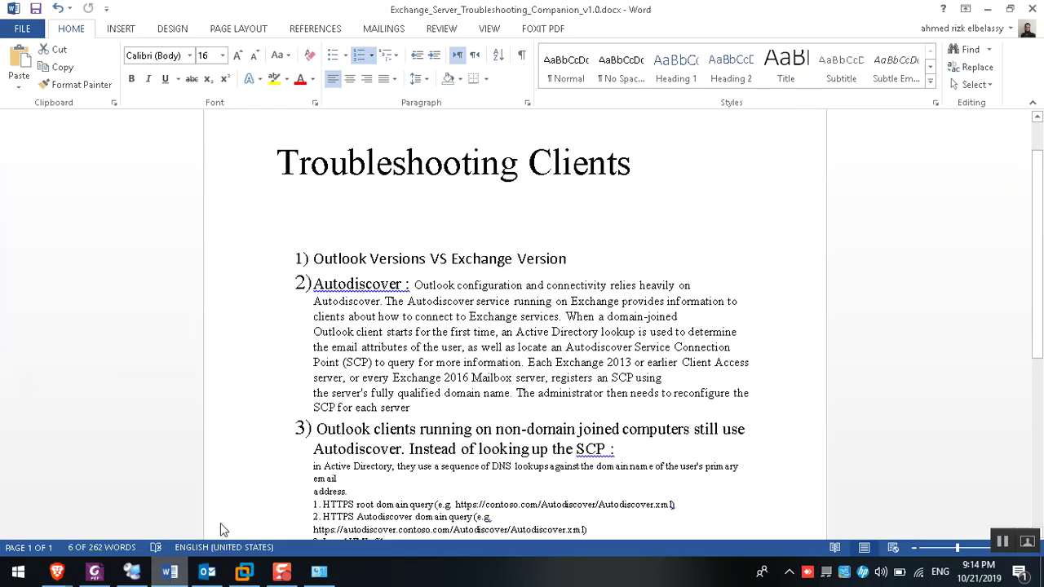
pyautogui.scroll(-2, 407, 320)
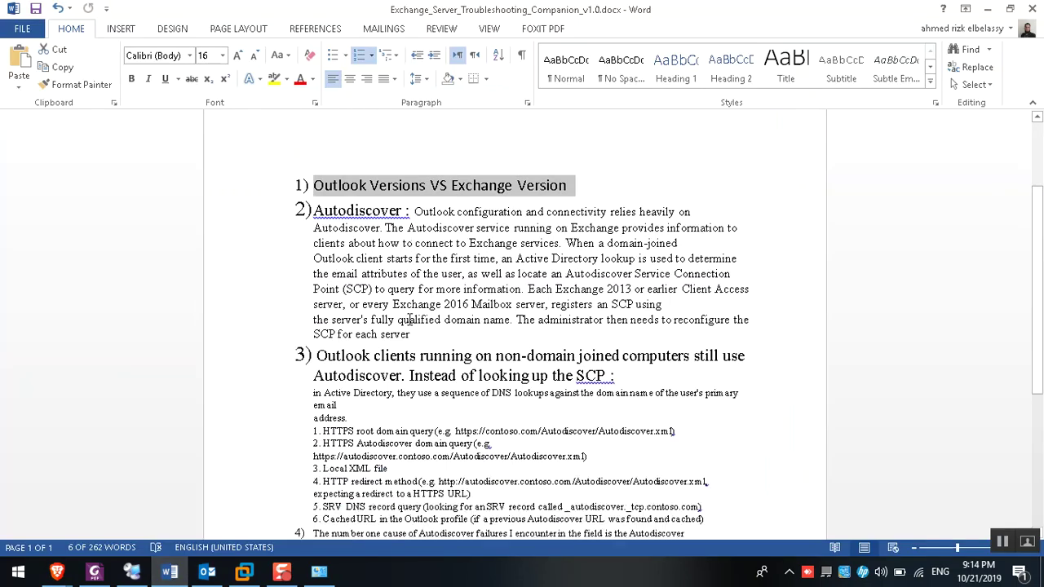
pyautogui.moveTo(329, 356); pyautogui.dragTo(494, 356)
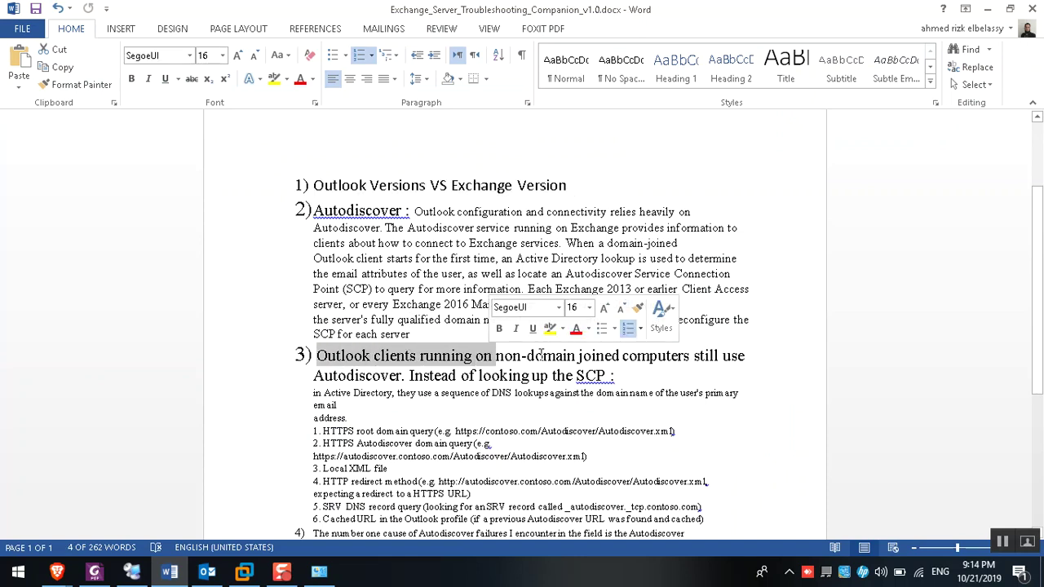
pyautogui.click(507, 357)
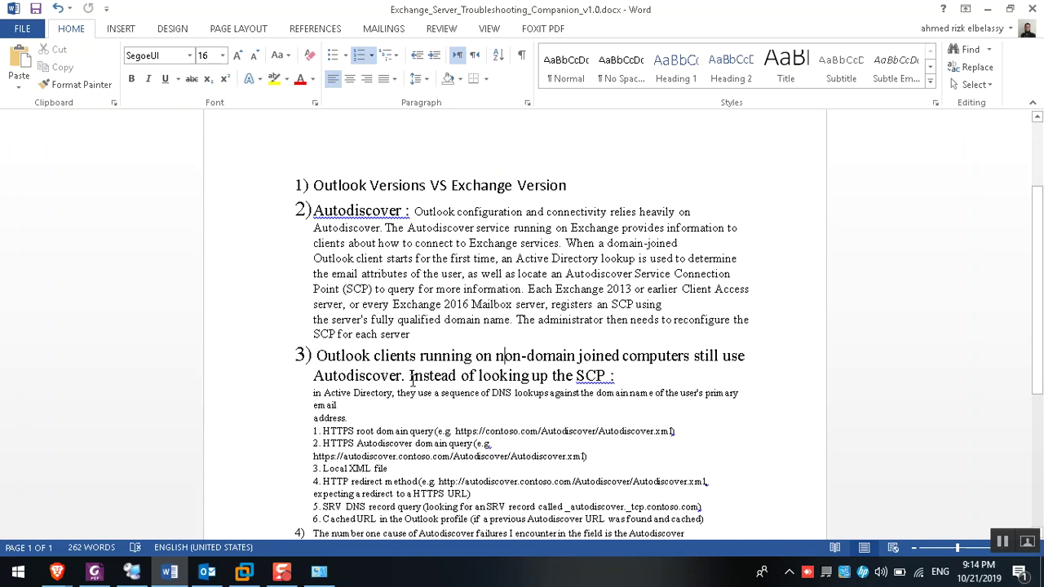
pyautogui.moveTo(402, 374); pyautogui.dragTo(314, 376)
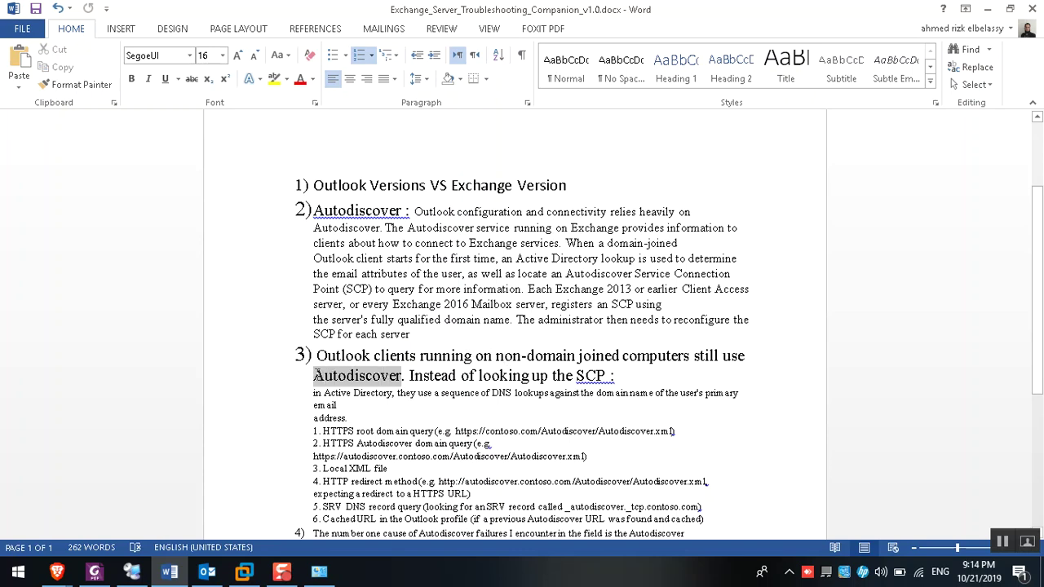
pyautogui.moveTo(410, 376); pyautogui.dragTo(595, 382)
pyautogui.click(595, 380)
pyautogui.doubleClick(596, 377)
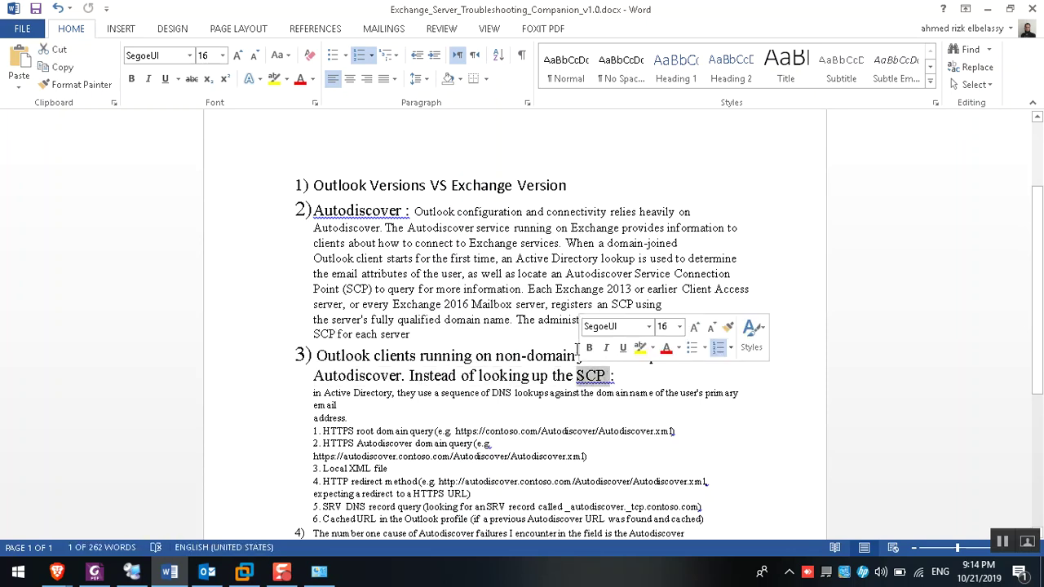
# Open the cached Autodiscover XML in Internet Explorer and scroll down to its AlternativeMailbox Delegate entry
pyautogui.click(132, 572)
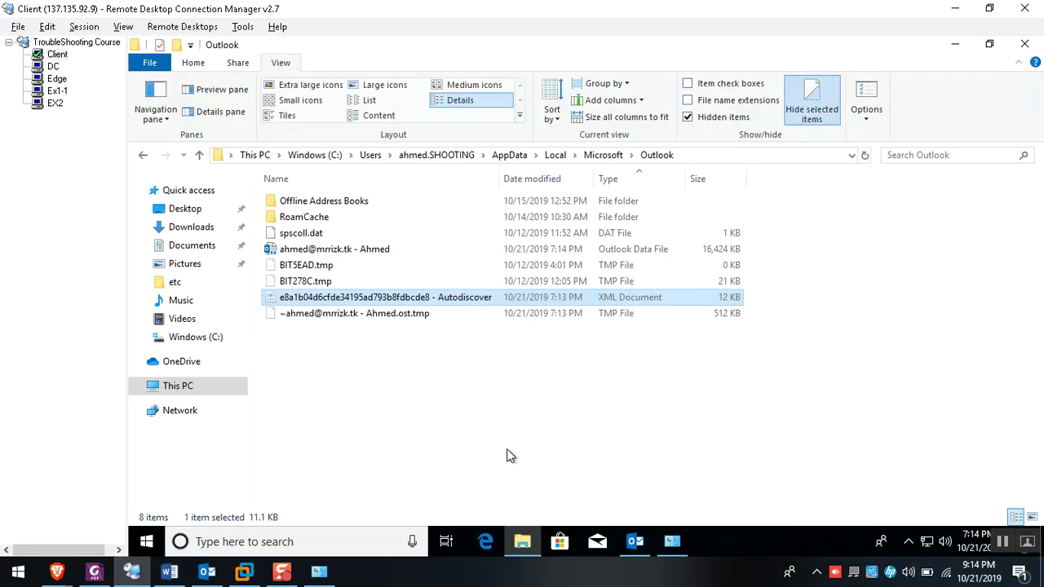
pyautogui.doubleClick(380, 300)
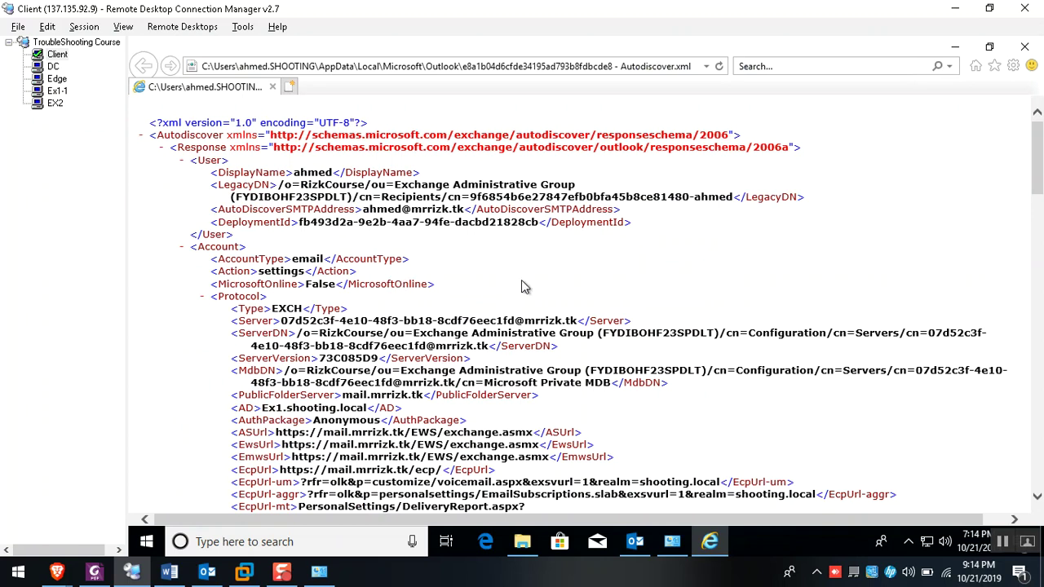
pyautogui.scroll(-5, 524, 286)
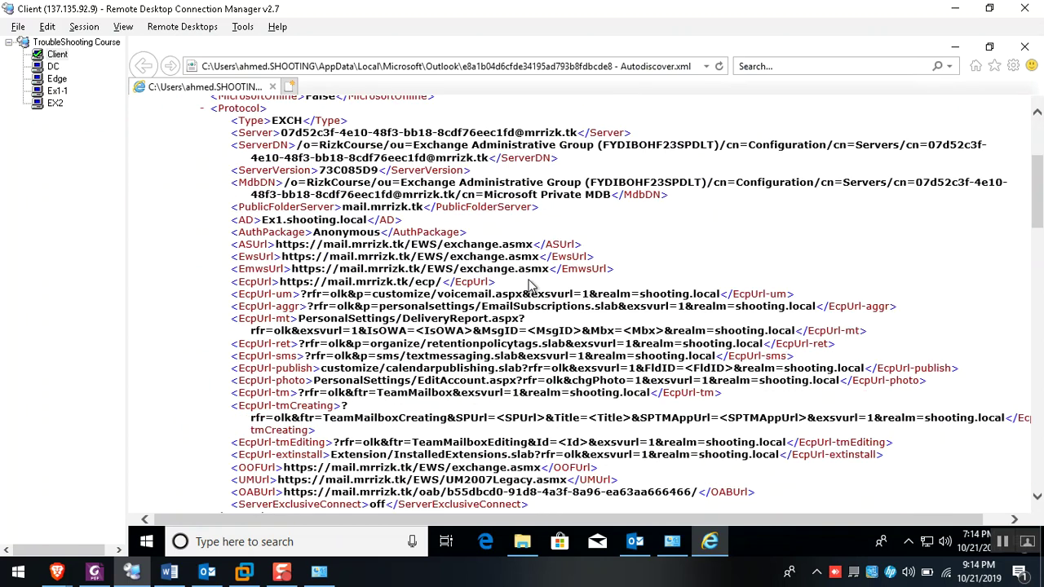
pyautogui.scroll(-8, 529, 286)
pyautogui.scroll(-7, 529, 286)
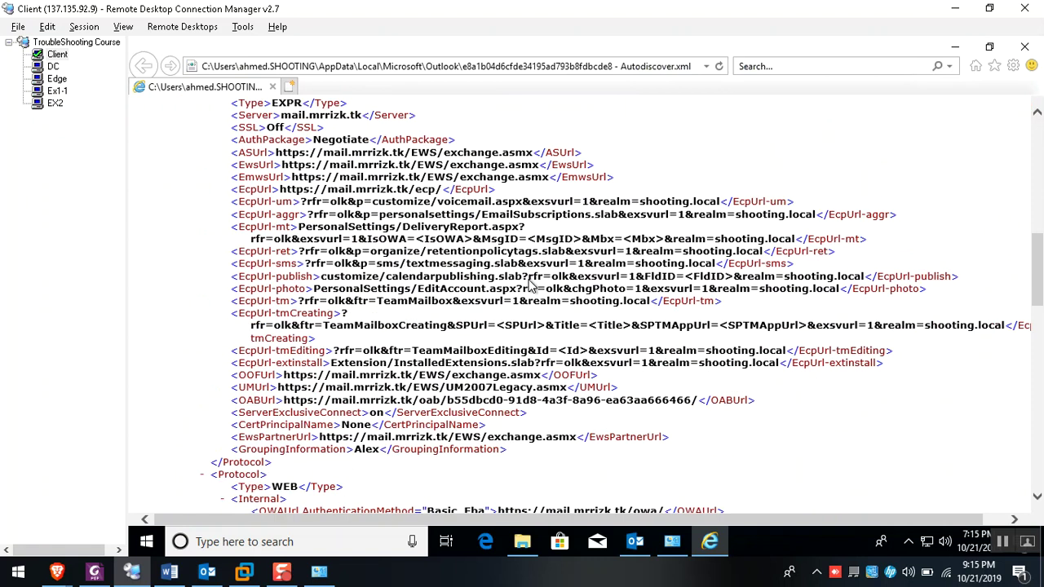
pyautogui.scroll(-3, 569, 372)
pyautogui.scroll(-5, 569, 372)
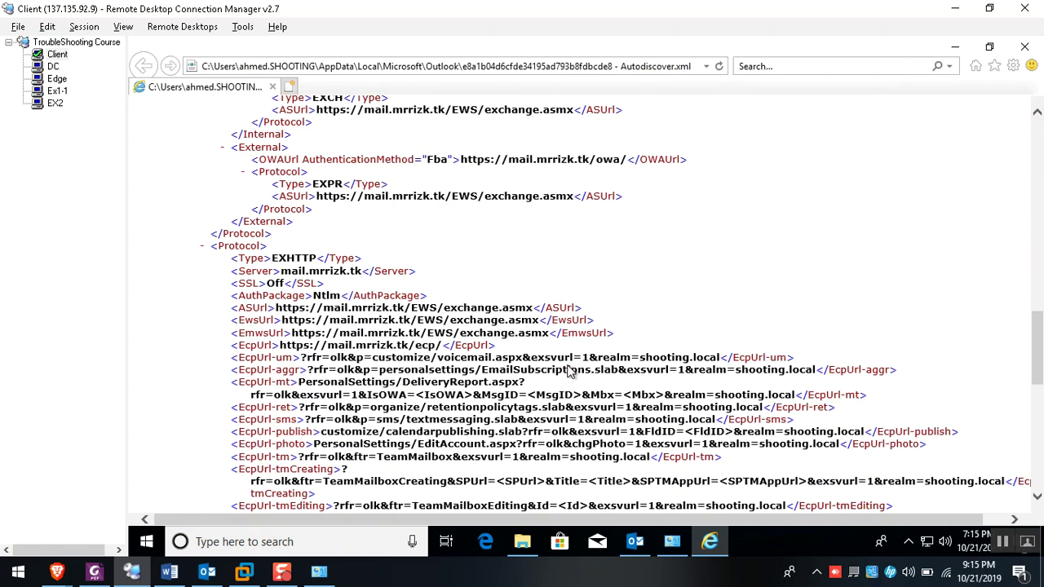
pyautogui.scroll(-8, 563, 359)
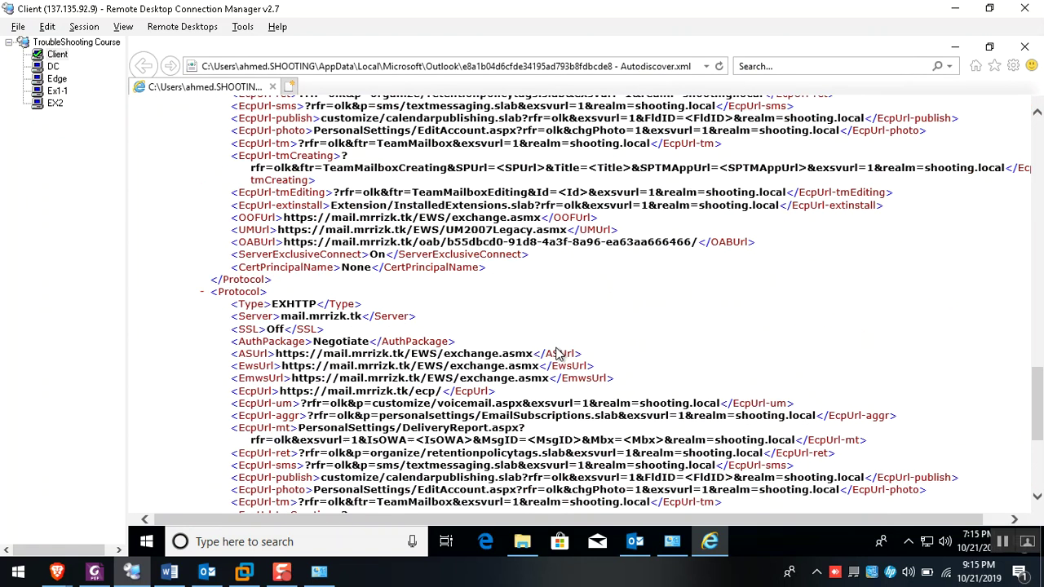
pyautogui.scroll(-7, 586, 383)
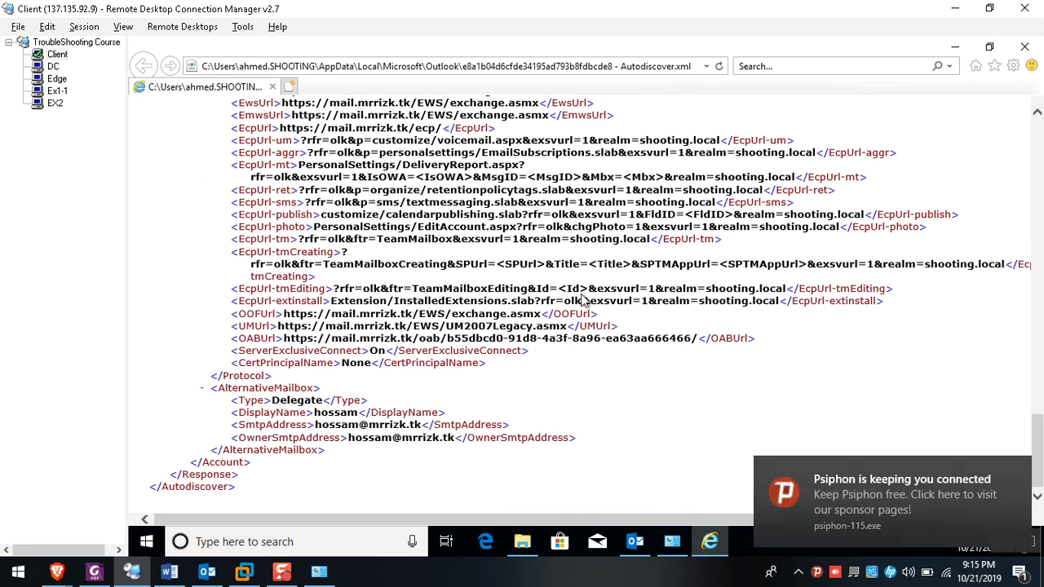
# In the Ex1-1 session, run Get-ClientAccessServer | fl to list the Client Access Server details
pyautogui.click(56, 91)
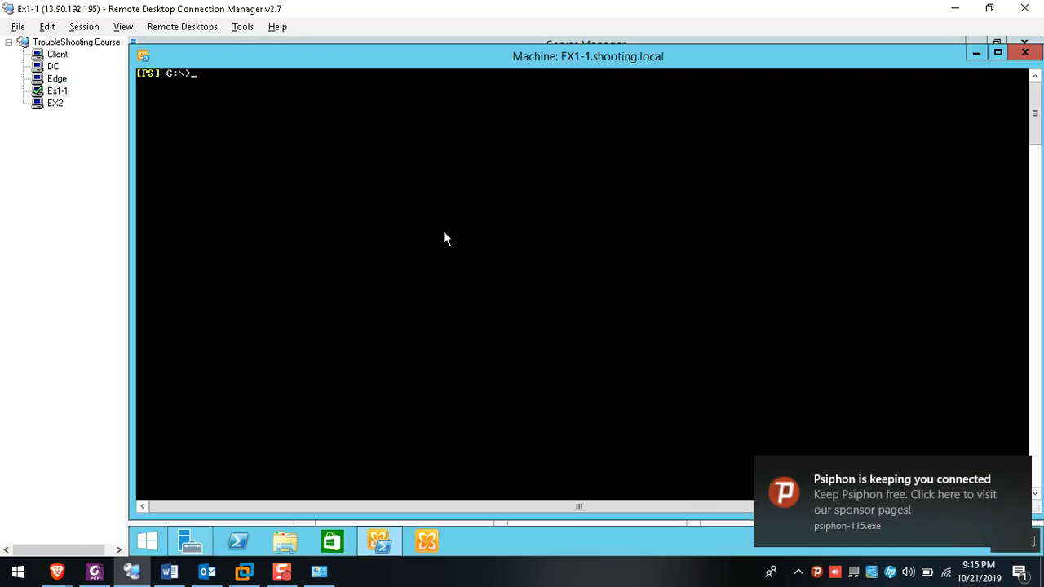
pyautogui.write('cli')
pyautogui.press('Tab')
pyautogui.press('Tab')
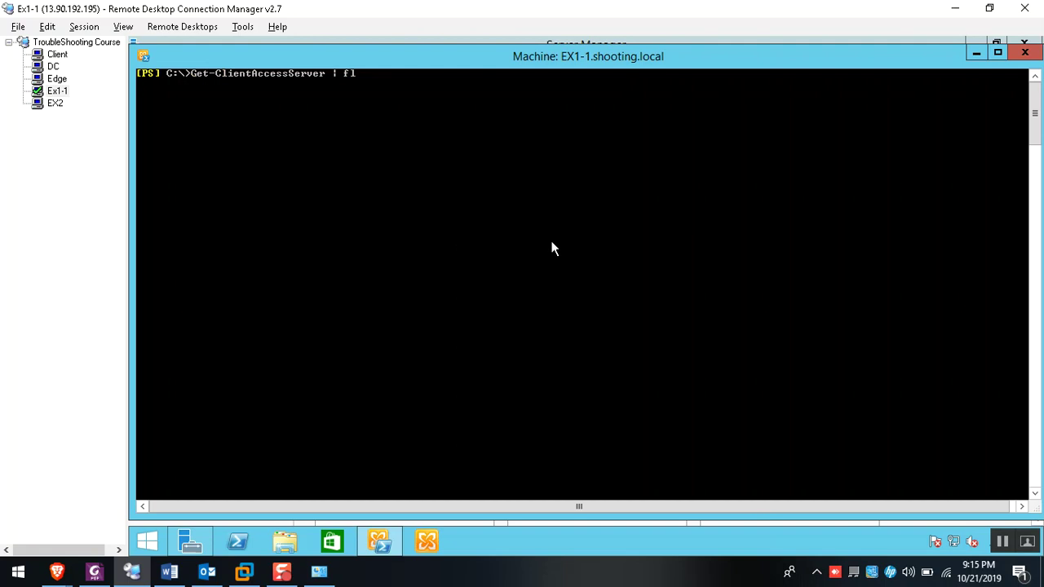
# Mark and copy the AutoDiscoverServiceInternalUri value, then return to the Client session
pyautogui.rightClick(495, 231)
pyautogui.click(529, 237)
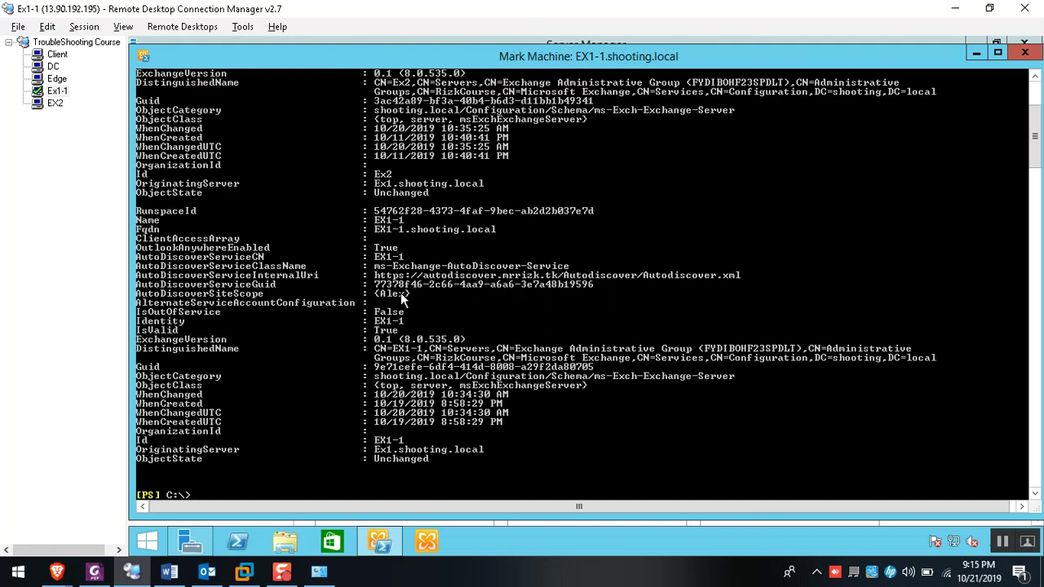
pyautogui.moveTo(376, 276); pyautogui.dragTo(739, 279)
pyautogui.click(738, 277)
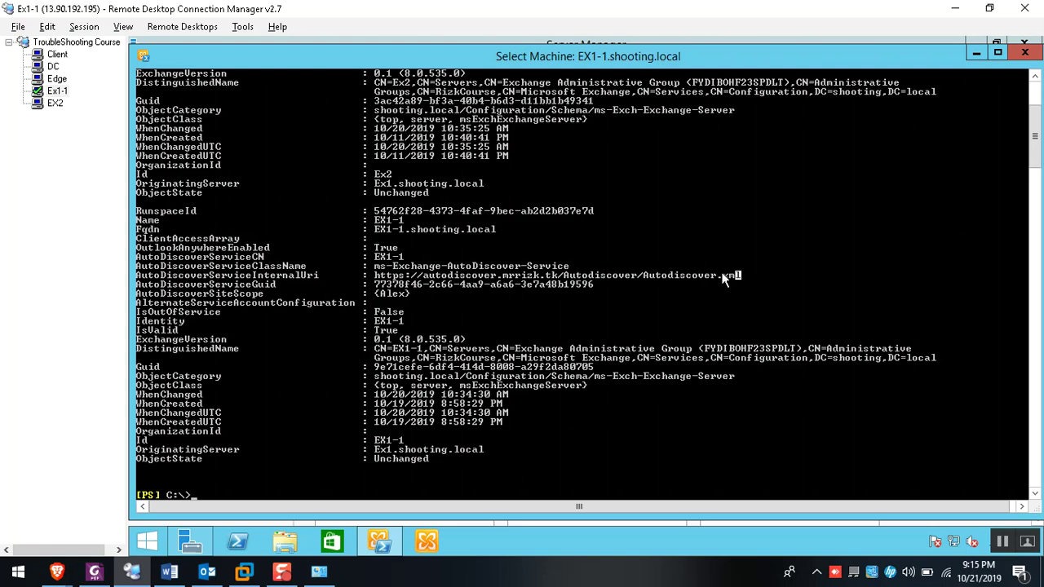
pyautogui.moveTo(375, 277); pyautogui.dragTo(731, 282)
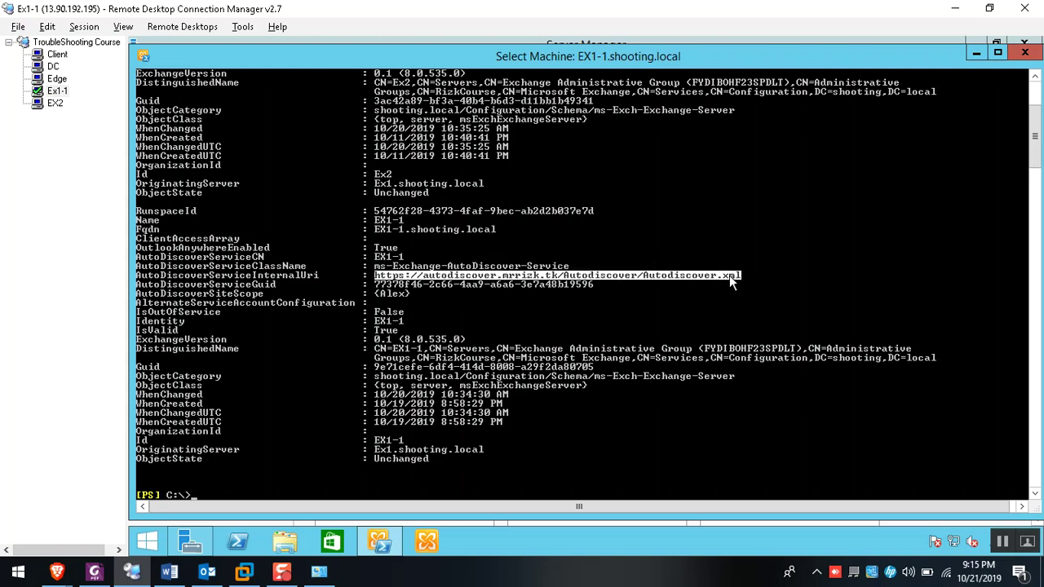
pyautogui.rightClick(729, 275)
pyautogui.click(56, 55)
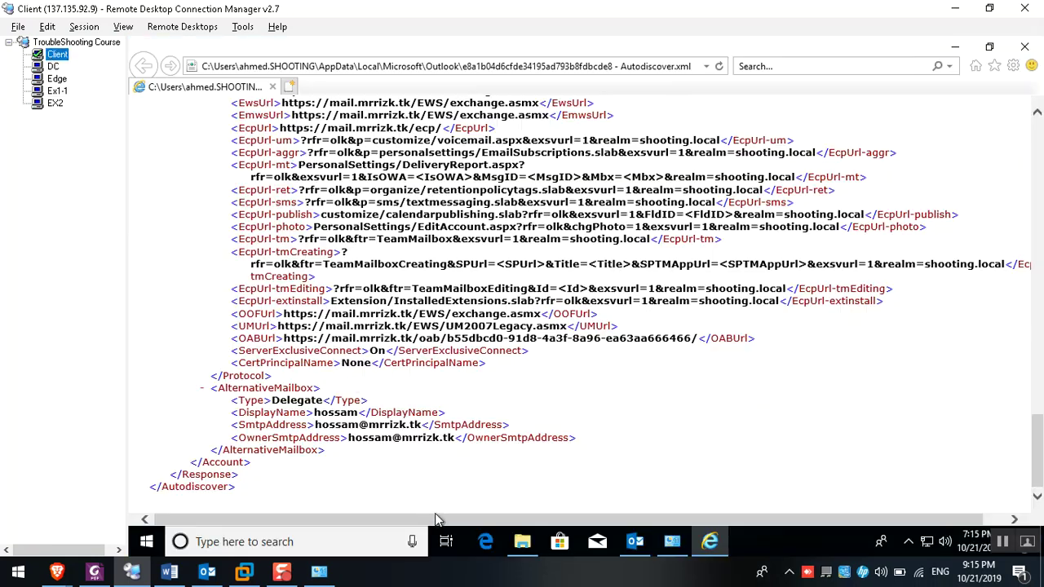
pyautogui.click(57, 571)
# Load the copied AutoDiscover URL in a new Brave tab and sign in with the mailbox account
pyautogui.click(79, 481)
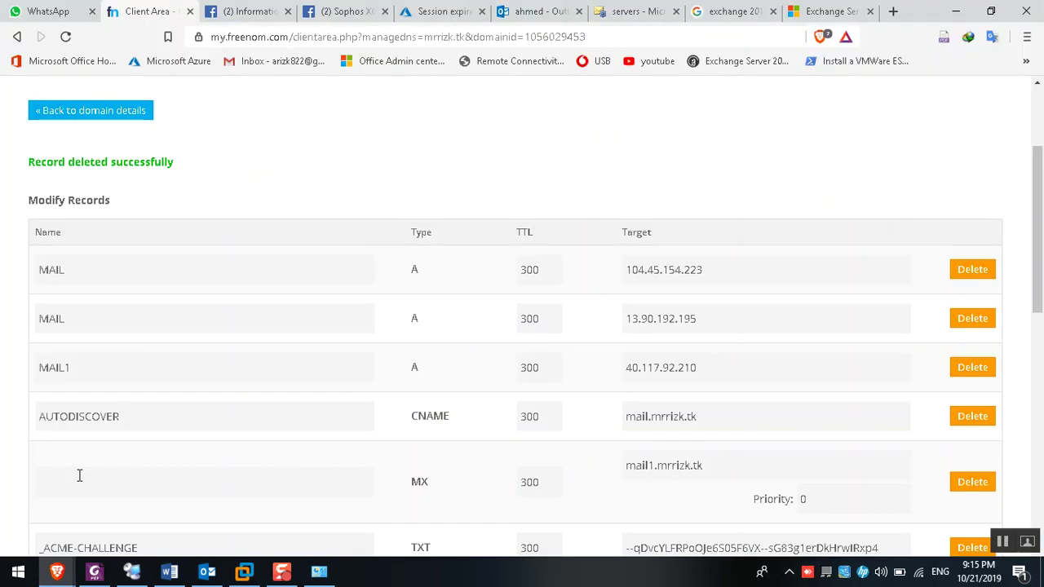
pyautogui.hotkey('ctrl', 't')
pyautogui.hotkey('ctrl', 'v')
pyautogui.press('Return')
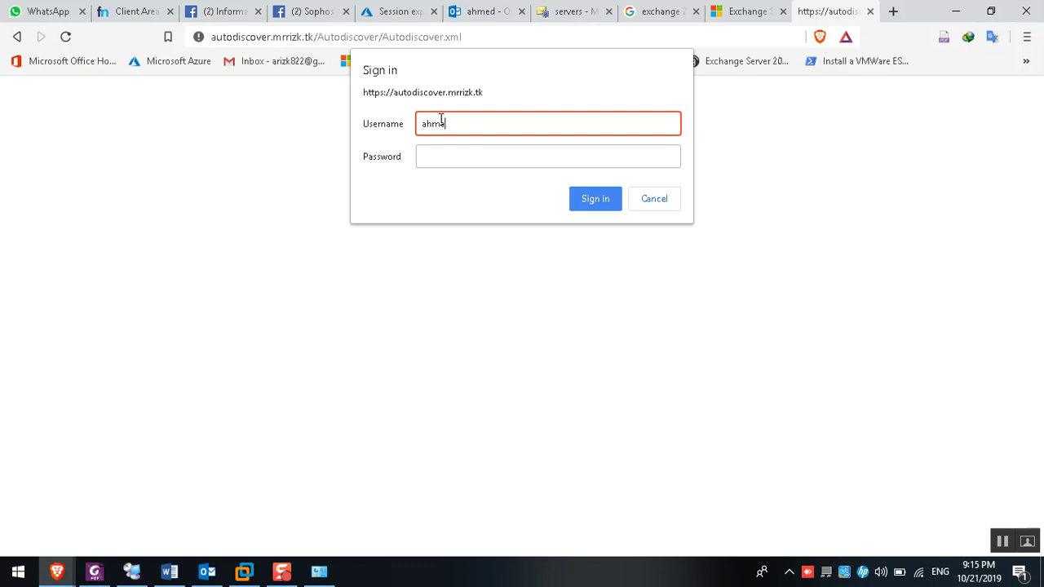
pyautogui.press('Tab')
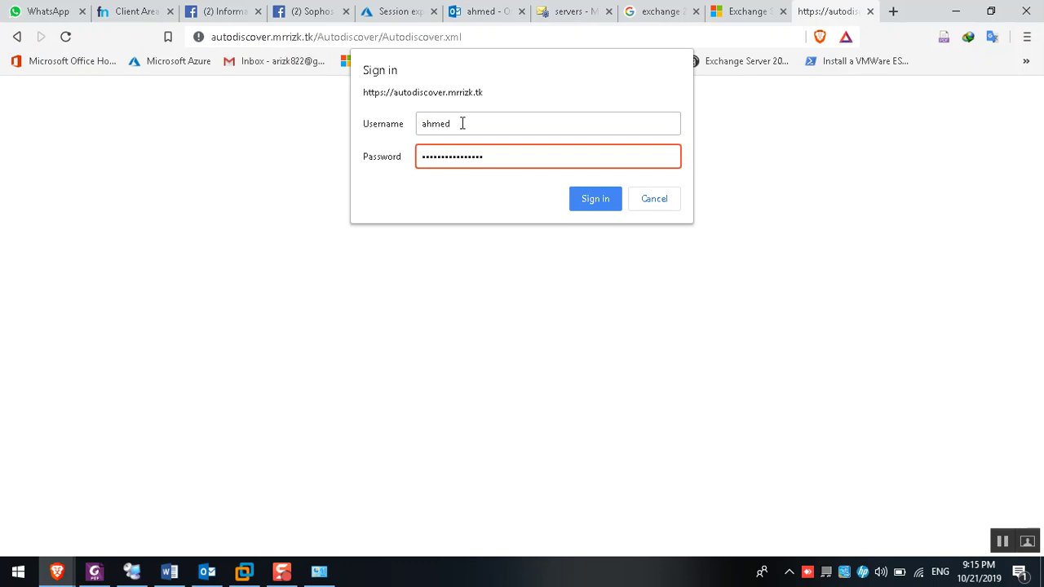
pyautogui.click(585, 205)
# Recheck the AUTODISCOVER record on the Freenom tab, return to the loading tab, then switch to RDCMan
pyautogui.click(140, 11)
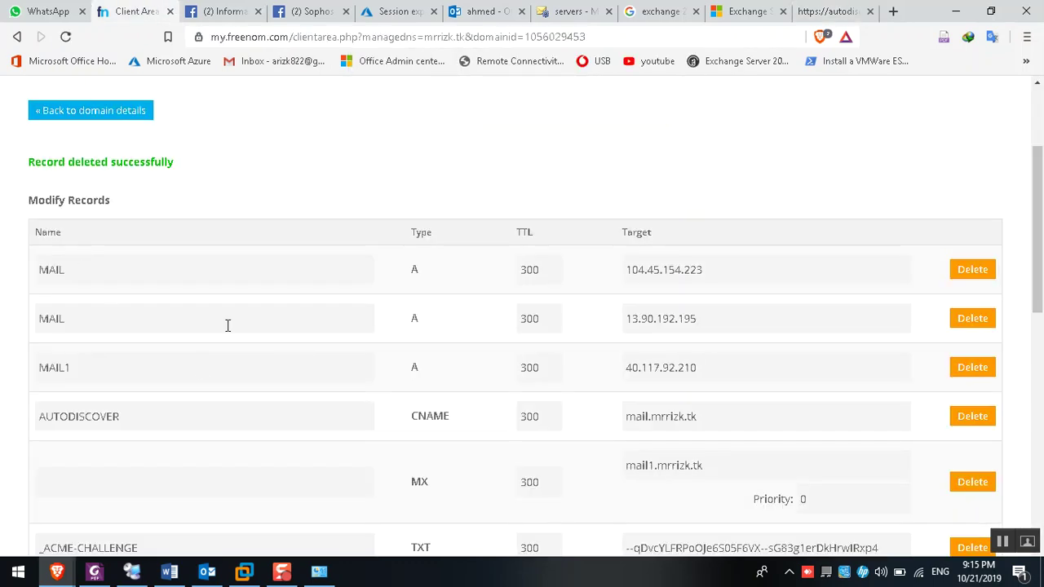
pyautogui.moveTo(120, 417); pyautogui.dragTo(7, 425)
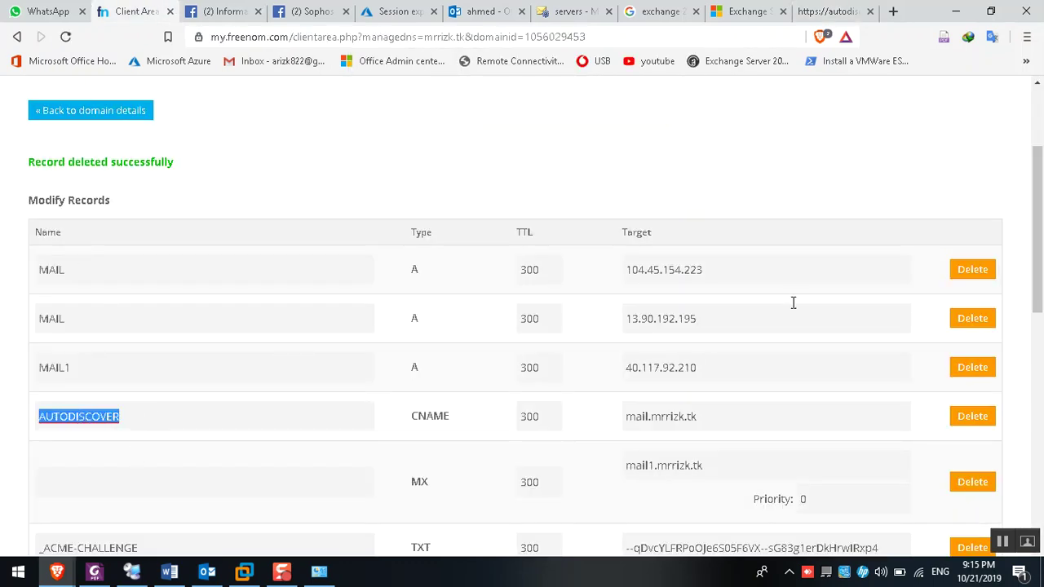
pyautogui.click(832, 11)
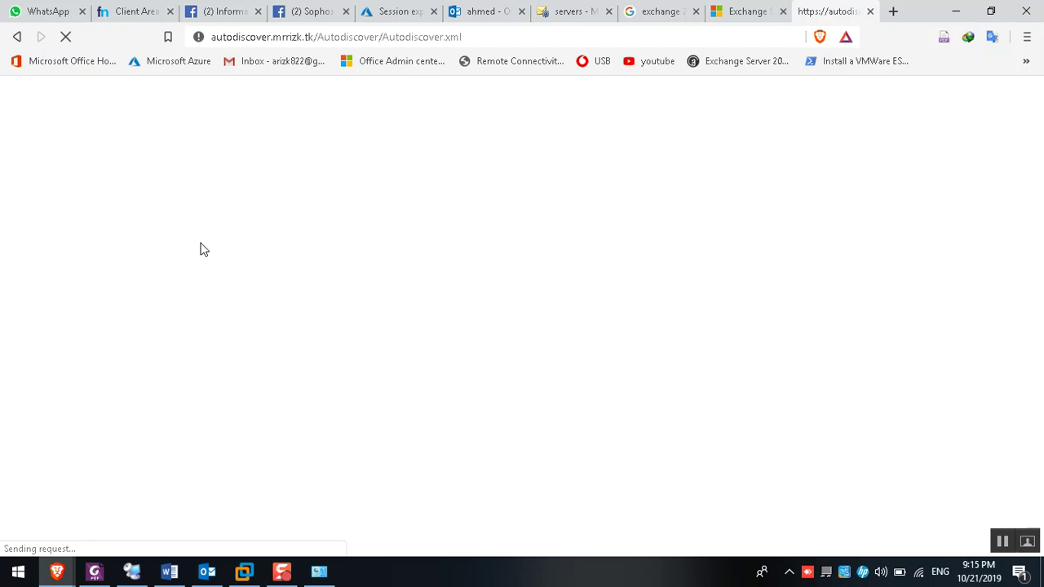
pyautogui.click(131, 571)
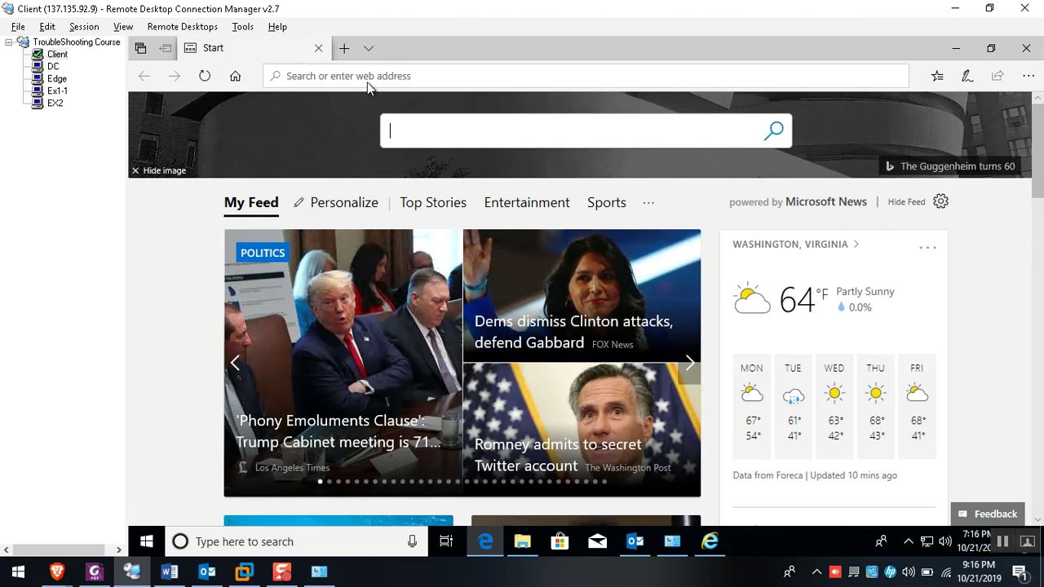
# Paste and load the AutoDiscover URL through the address bar's context menu
pyautogui.rightClick(367, 82)
pyautogui.click(359, 124)
pyautogui.rightClick(346, 76)
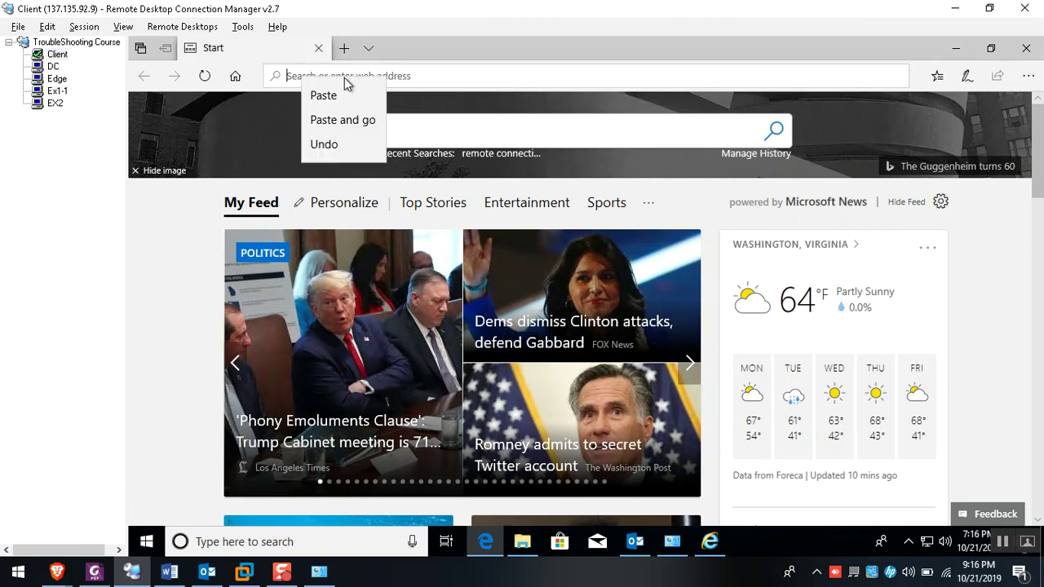
pyautogui.click(350, 119)
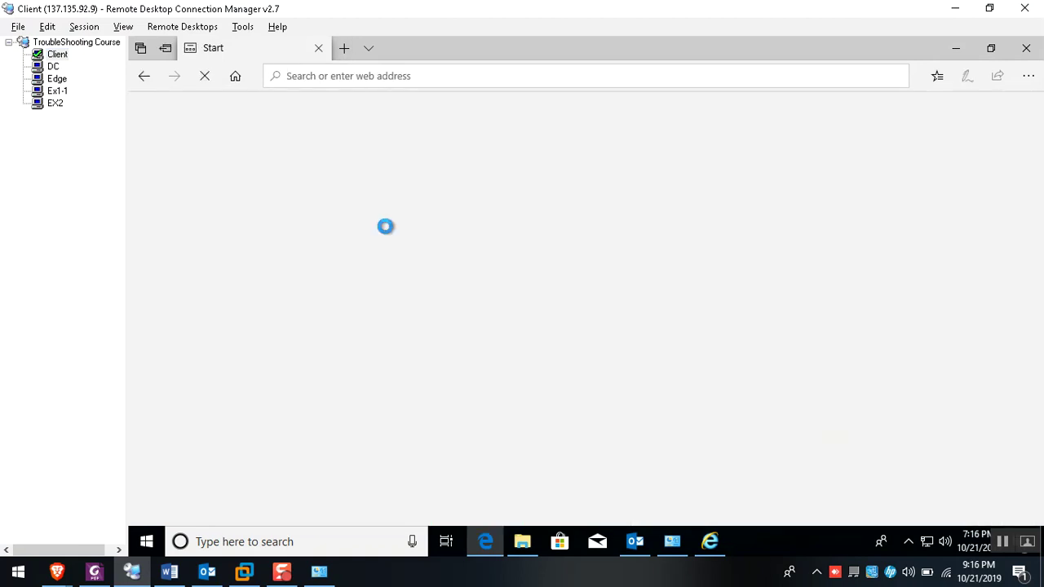
# Bring the browser's Autodiscover.xml response forward and mark its Error block
pyautogui.moveTo(57, 571)
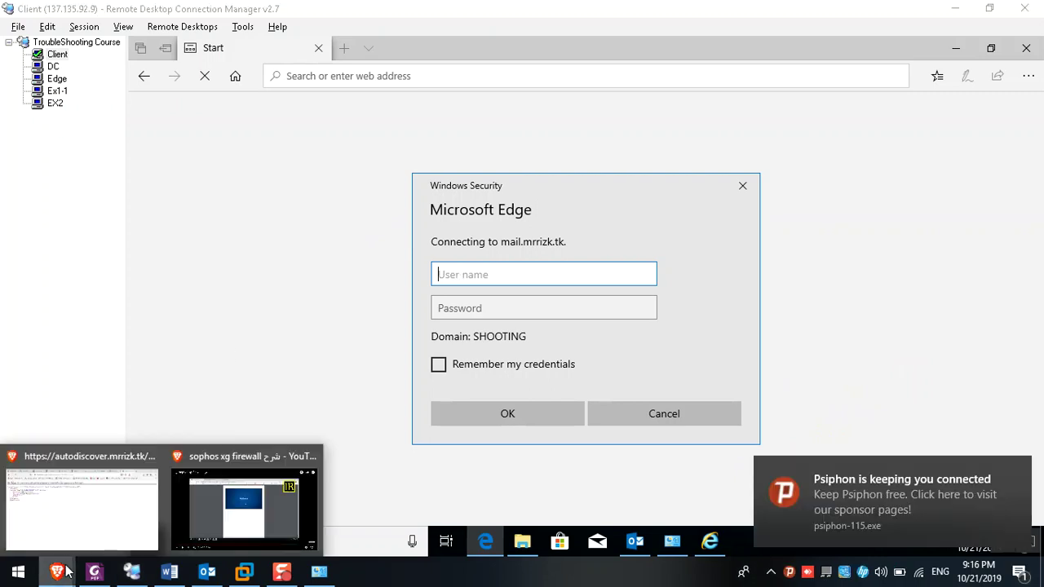
pyautogui.click(74, 513)
pyautogui.moveTo(75, 142); pyautogui.dragTo(244, 205)
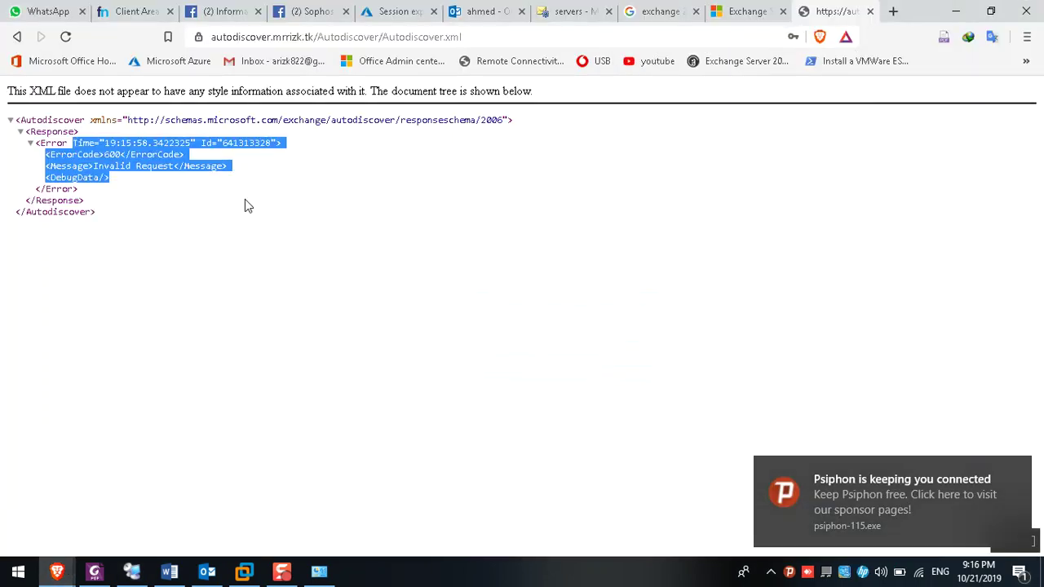
# Clear the XML selection, dismiss the Psiphon notification, and scroll through the Word troubleshooting notes
pyautogui.click(152, 180)
pyautogui.click(1017, 471)
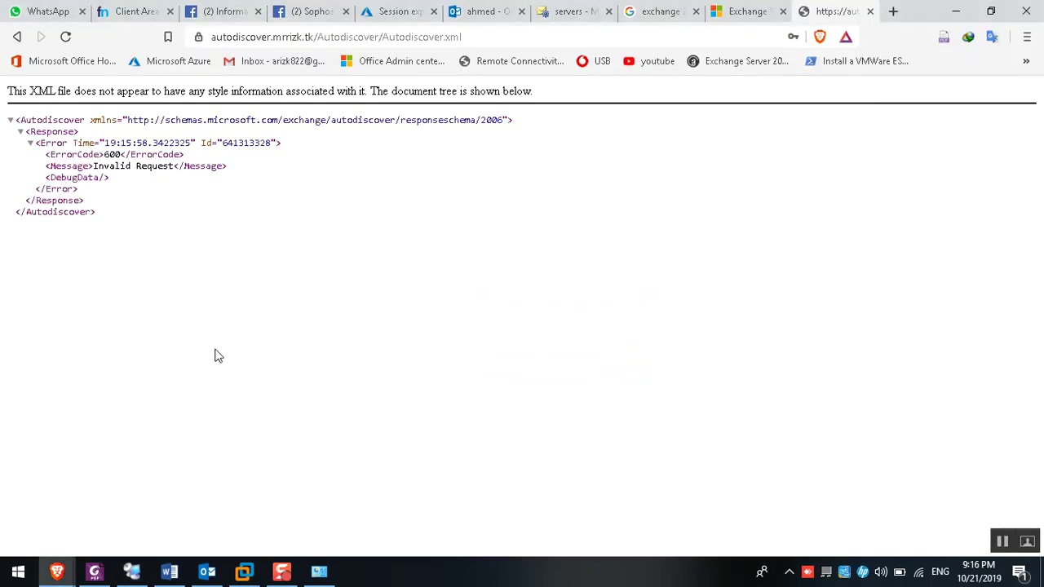
pyautogui.click(169, 571)
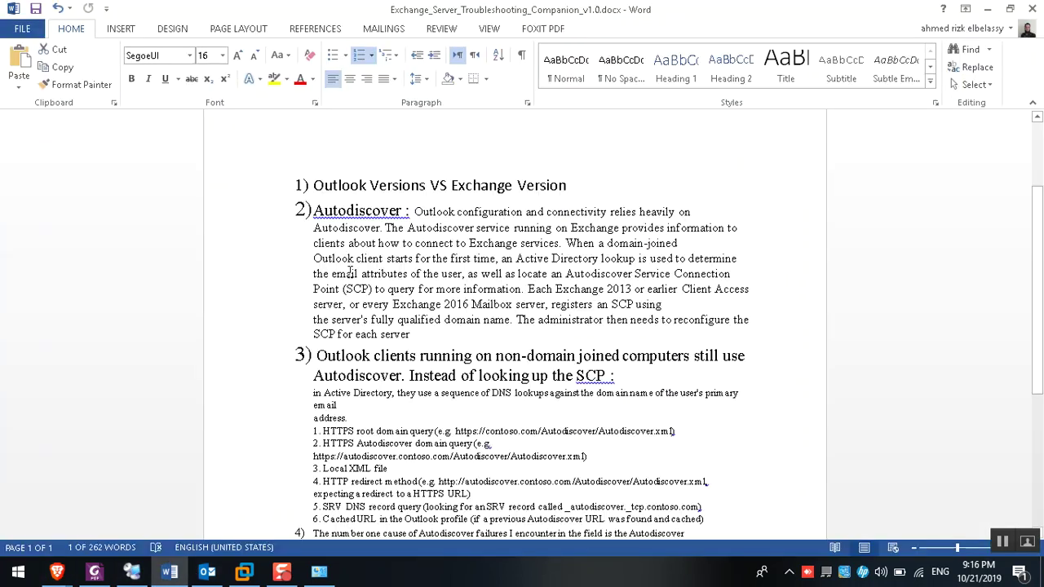
pyautogui.scroll(-2, 468, 378)
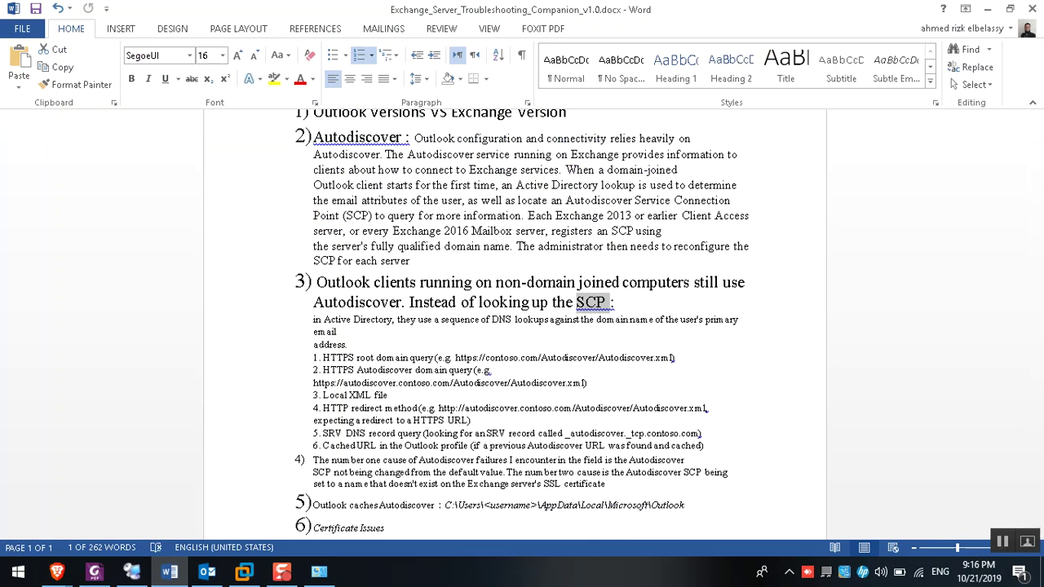
# Open testconnectivity.microsoft.com in a new Brave tab and proceed to the Outlook Connectivity test form
pyautogui.click(57, 571)
pyautogui.click(49, 515)
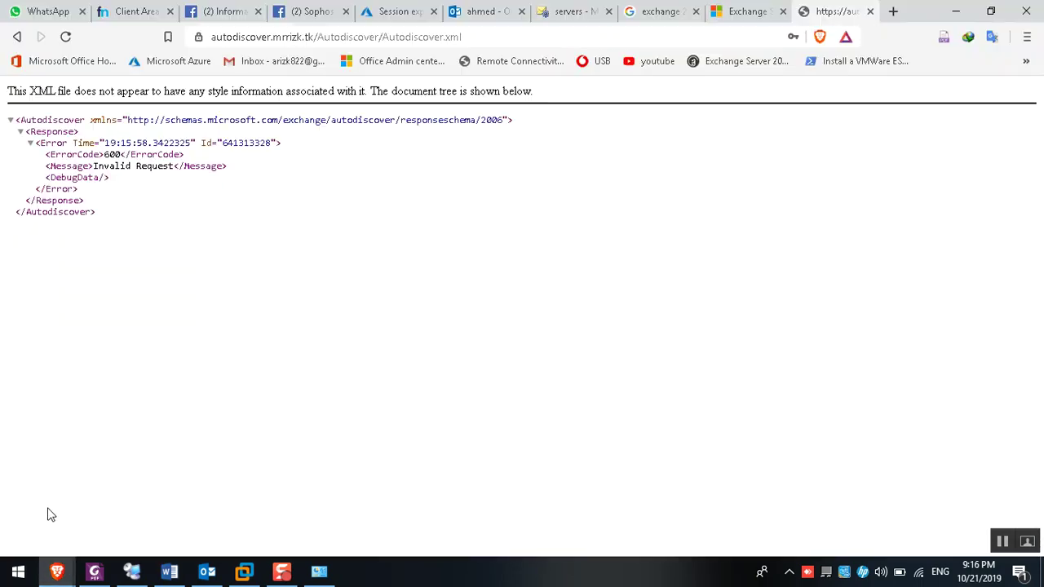
pyautogui.hotkey('ctrl', 't')
pyautogui.write('remot')
pyautogui.press('Down')
pyautogui.press('Return')
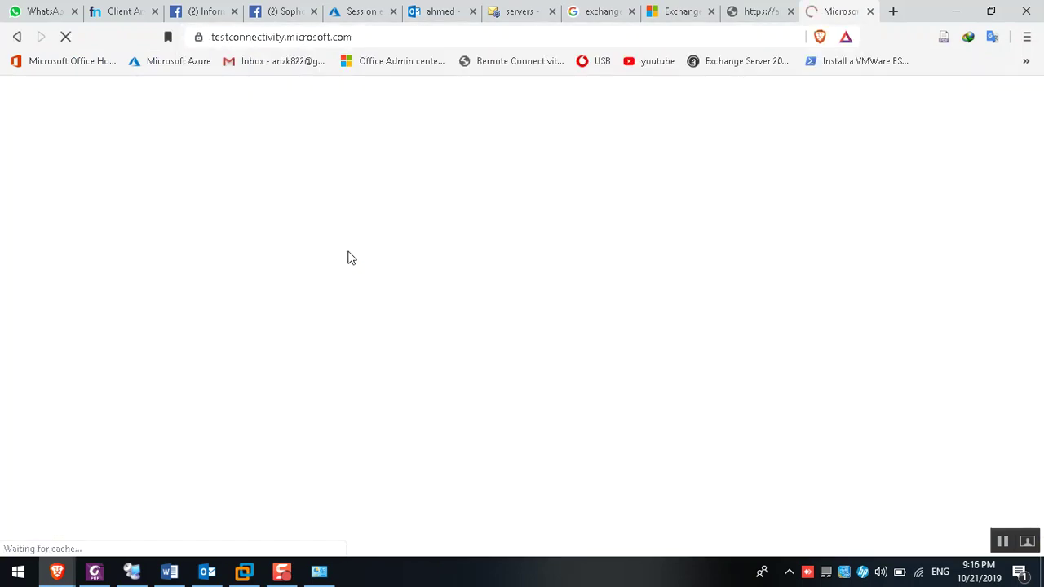
pyautogui.scroll(-3, 348, 254)
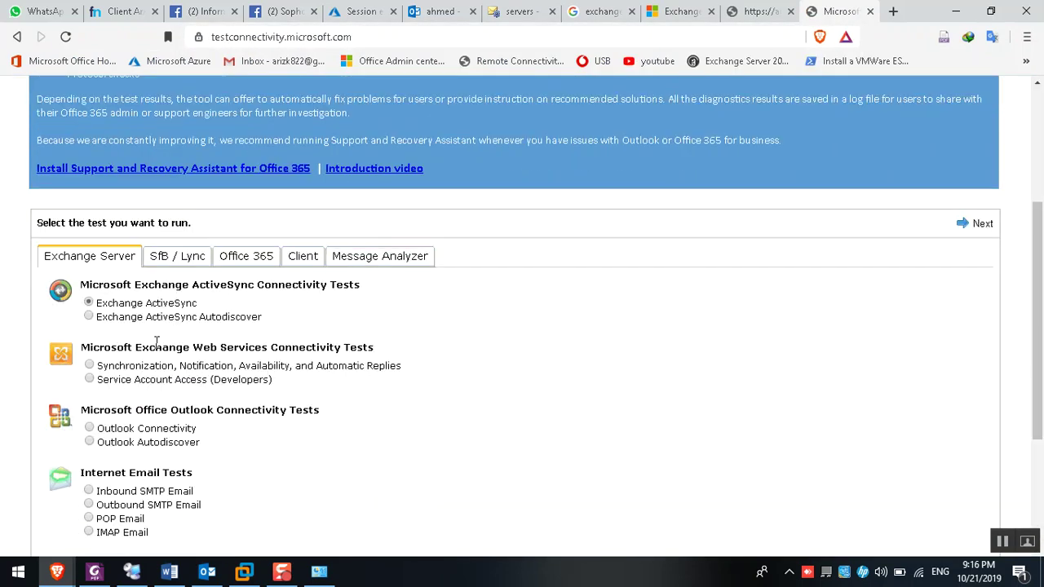
pyautogui.click(120, 432)
pyautogui.click(973, 225)
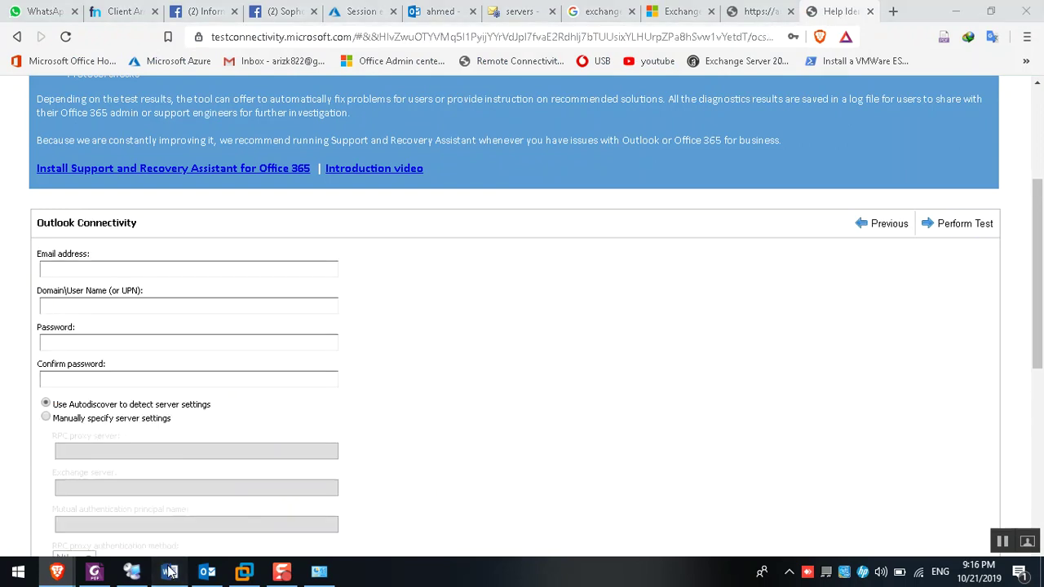
# In the Word notes, mark the HTTPS root domain query step and its example URL
pyautogui.click(169, 571)
pyautogui.moveTo(324, 357); pyautogui.dragTo(538, 357)
pyautogui.moveTo(676, 357); pyautogui.dragTo(457, 358)
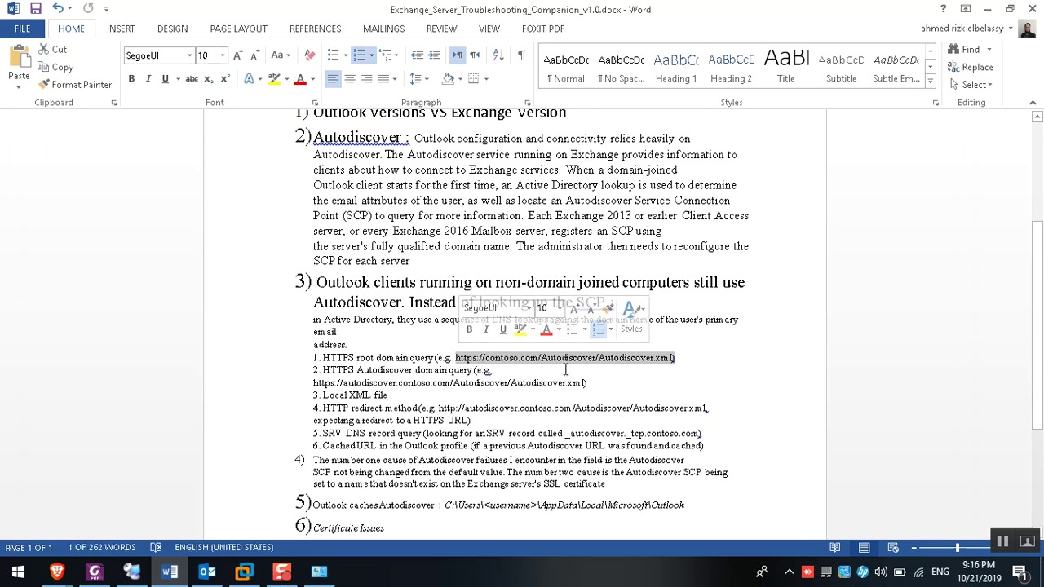
# Select parts of the step 1 Autodiscover URL, undoing an accidental word move, then go to RDCMan
pyautogui.click(544, 358)
pyautogui.doubleClick(543, 358)
pyautogui.moveTo(543, 357); pyautogui.dragTo(634, 363)
pyautogui.hotkey('ctrl', 'z')
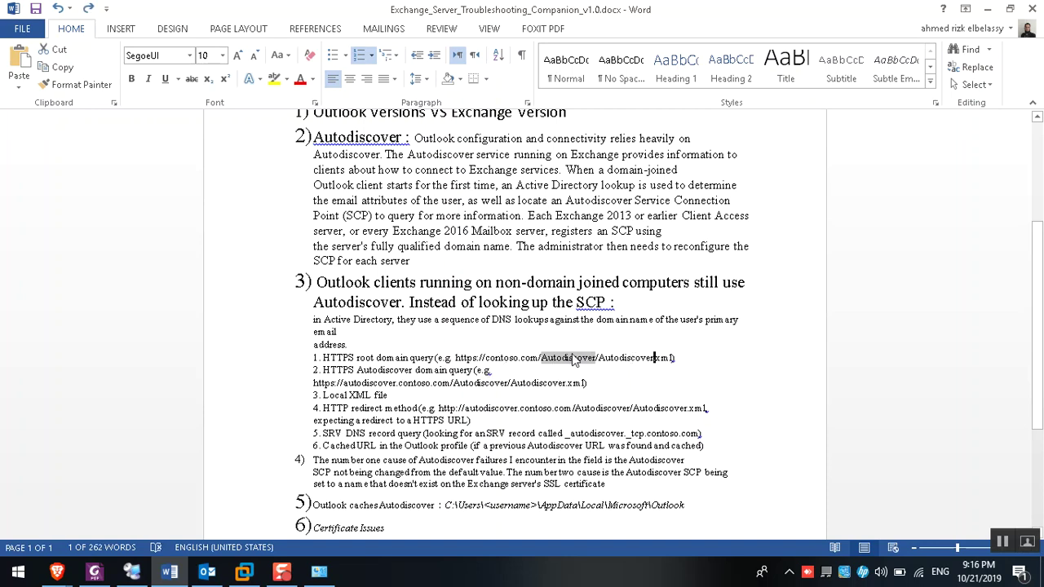
pyautogui.moveTo(676, 357); pyautogui.dragTo(599, 359)
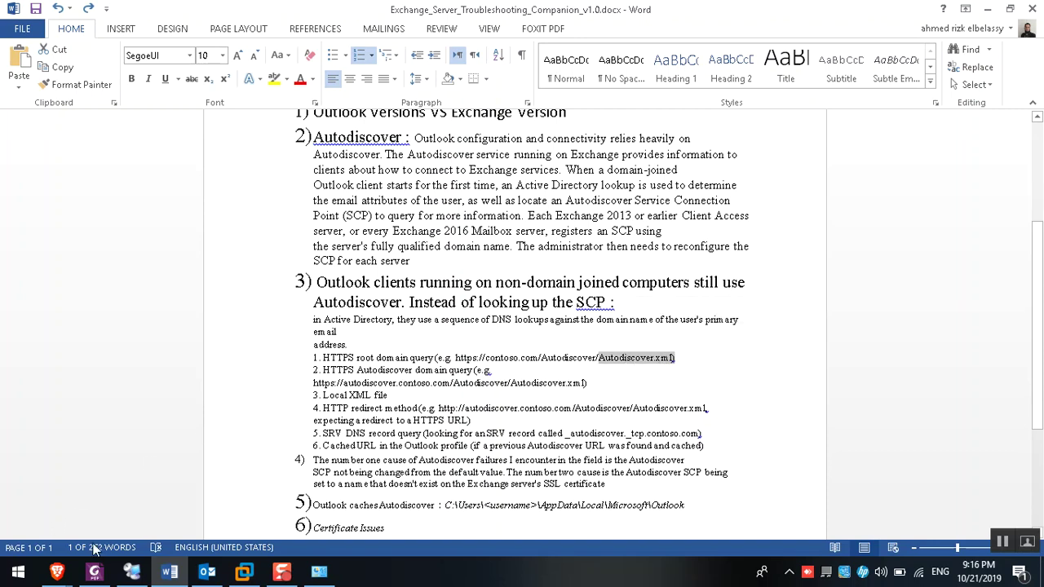
pyautogui.click(132, 571)
# Sign in to mail.mrrizk.tk with the user's saved credentials so Autodiscover.xml returns error 600 Invalid Request
pyautogui.write('ahmed')
pyautogui.press('Tab')
pyautogui.write('••')
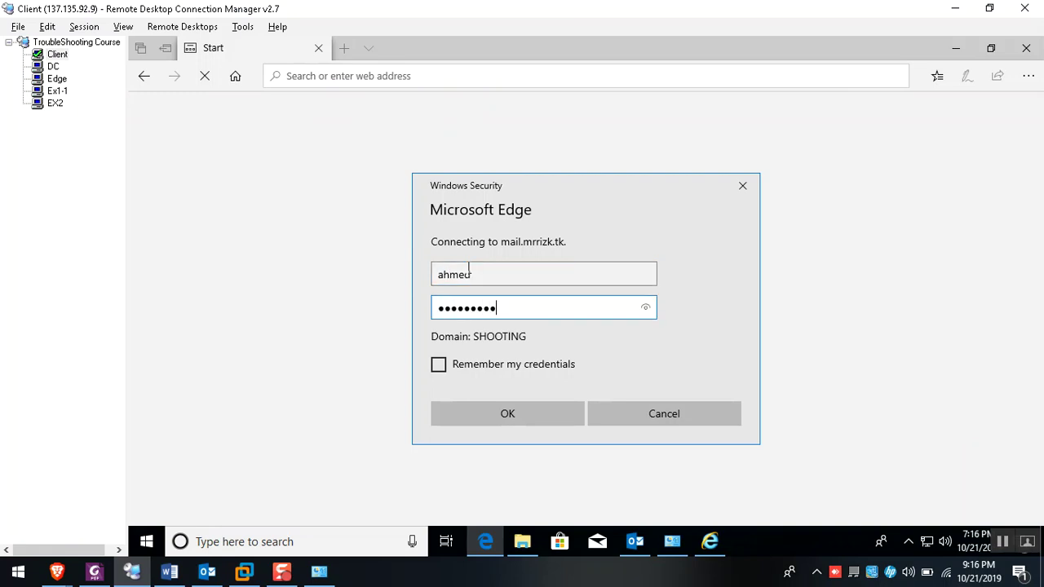
pyautogui.write('••••••••••••••')
pyautogui.press('Tab')
pyautogui.press('space')
pyautogui.press('Return')
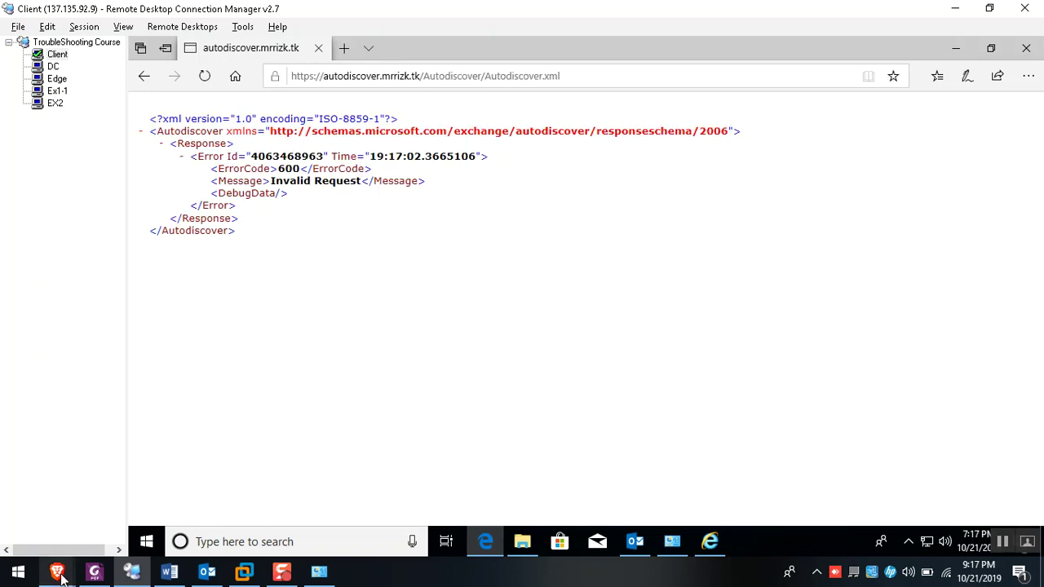
# Fill the Outlook Connectivity e-mail field with the second mailbox's address copied from the Exchange admin center
pyautogui.moveTo(94, 571)
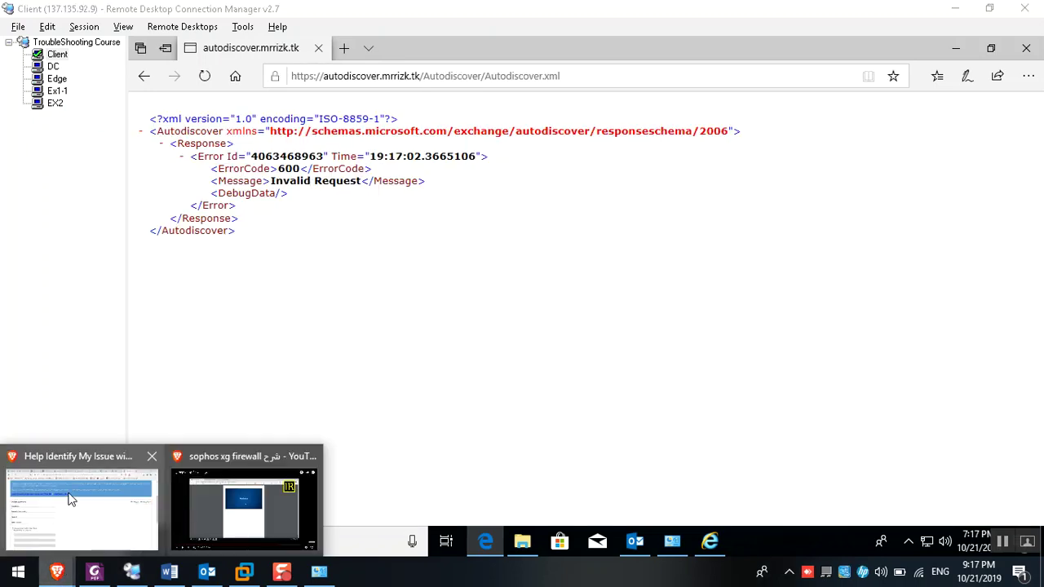
pyautogui.click(82, 512)
pyautogui.click(98, 268)
pyautogui.write('a')
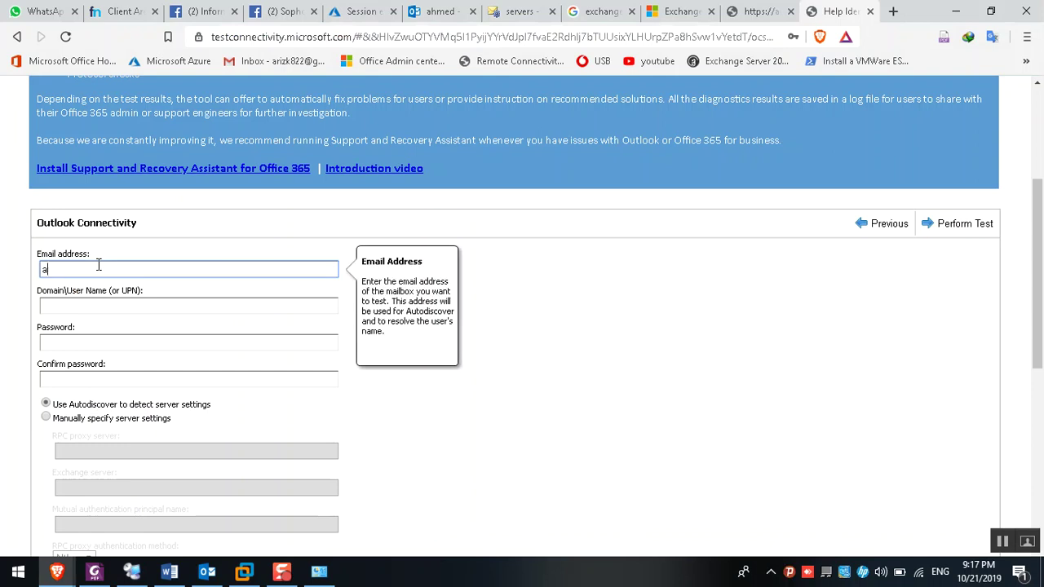
pyautogui.write('hmed')
pyautogui.hotkey('ctrl', 'a')
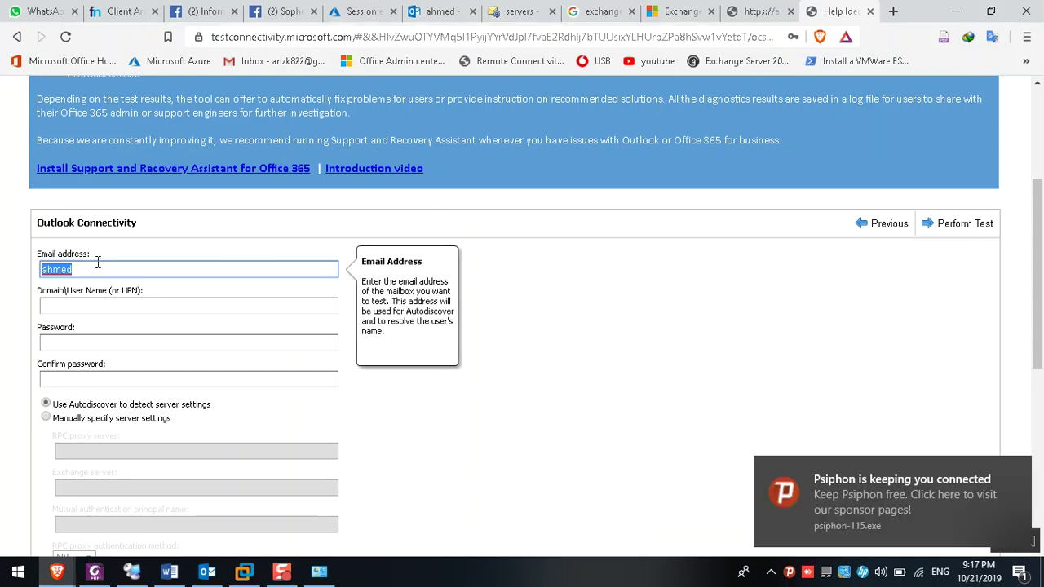
pyautogui.click(519, 10)
pyautogui.click(87, 168)
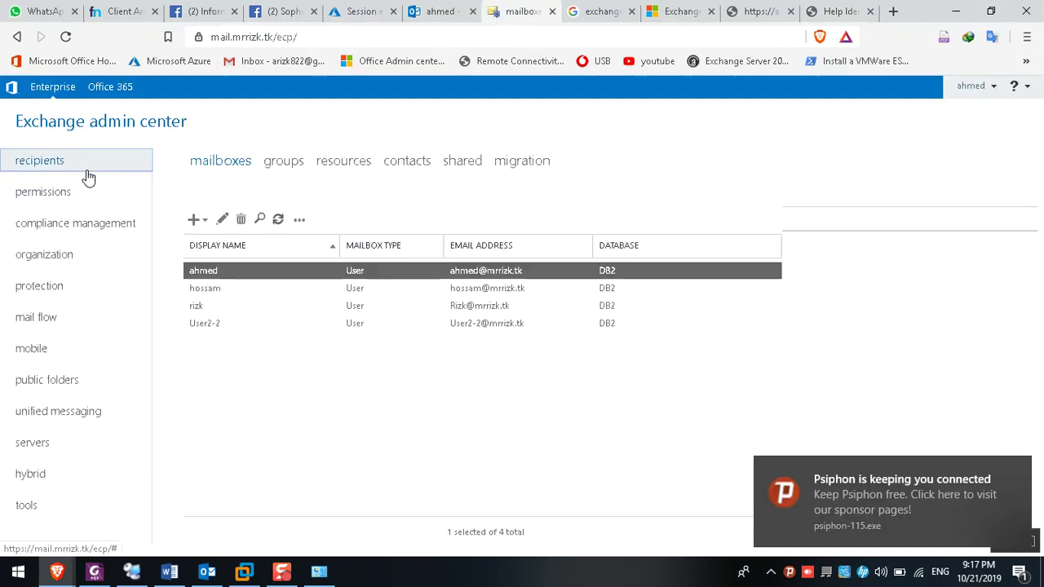
pyautogui.click(840, 12)
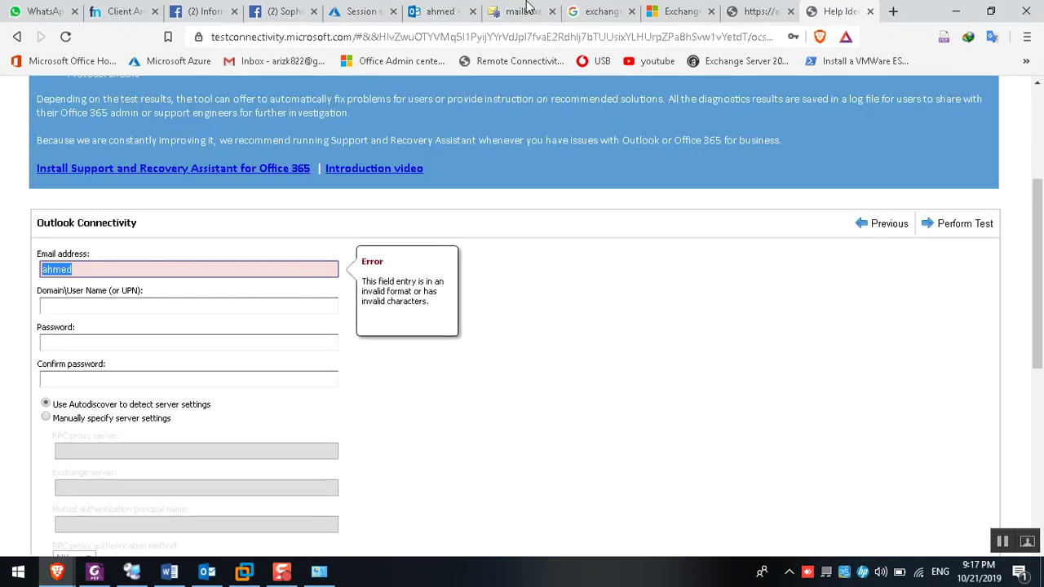
pyautogui.click(529, 10)
pyautogui.click(230, 290)
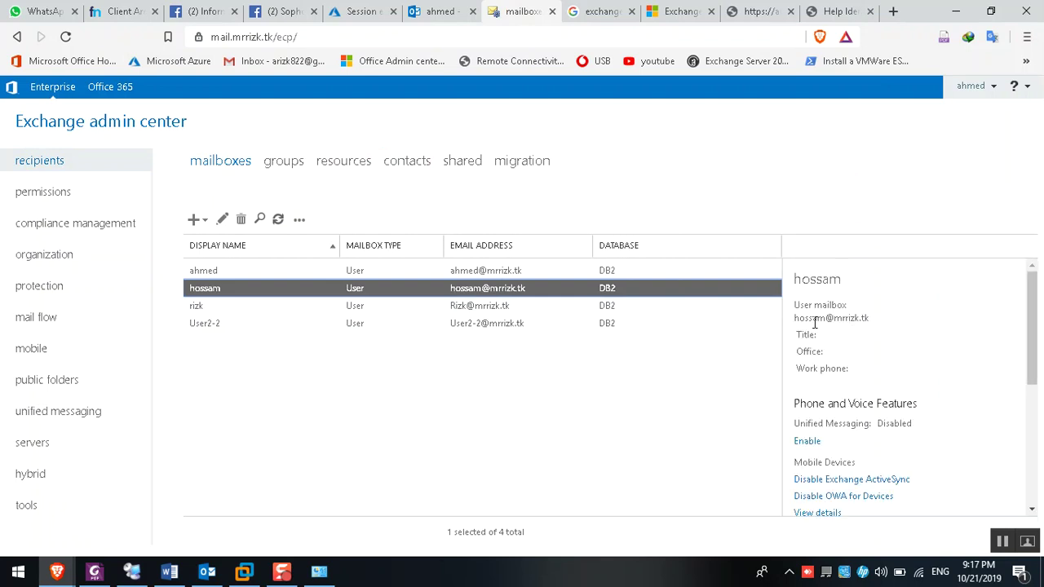
pyautogui.tripleClick(814, 320)
pyautogui.hotkey('ctrl', 'c')
pyautogui.click(816, 11)
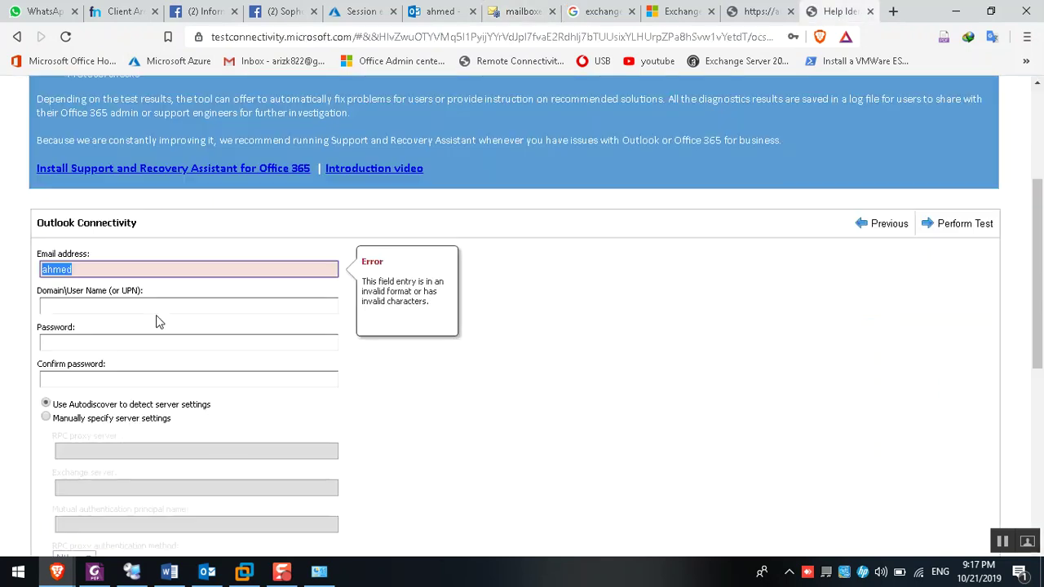
pyautogui.hotkey('ctrl', 'v')
# Enter the domain\user account name, the password and its confirmation
pyautogui.click(119, 304)
pyautogui.write('shootin')
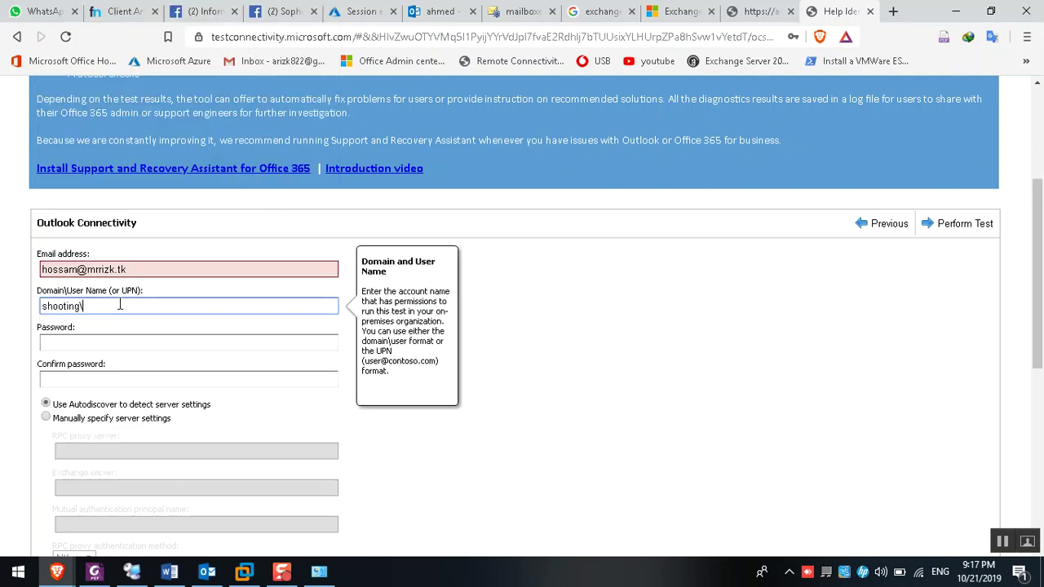
pyautogui.write('g\\hossam')
pyautogui.press('Tab')
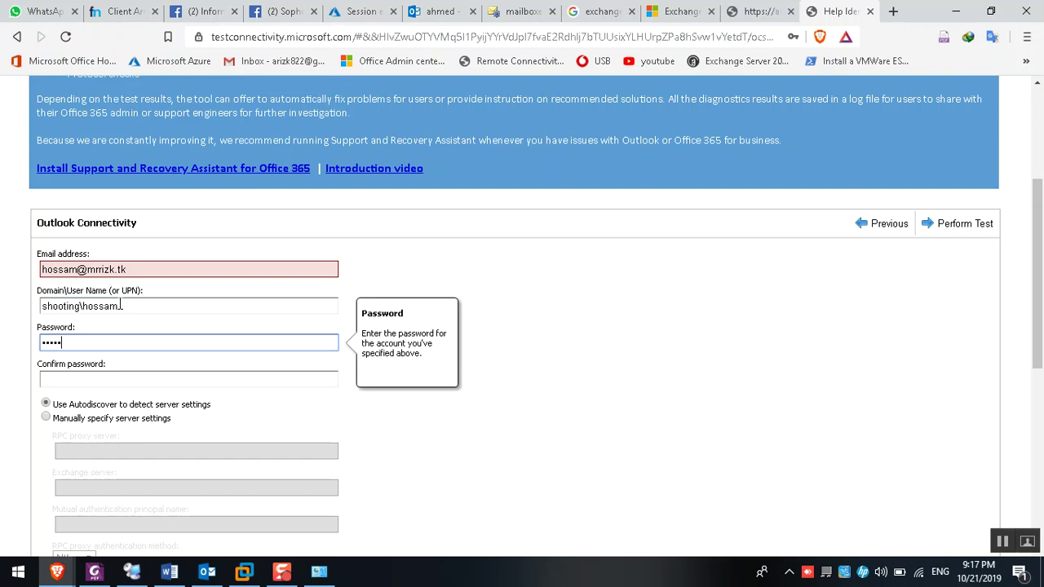
pyautogui.write('d')
pyautogui.press('Tab')
pyautogui.write('P')
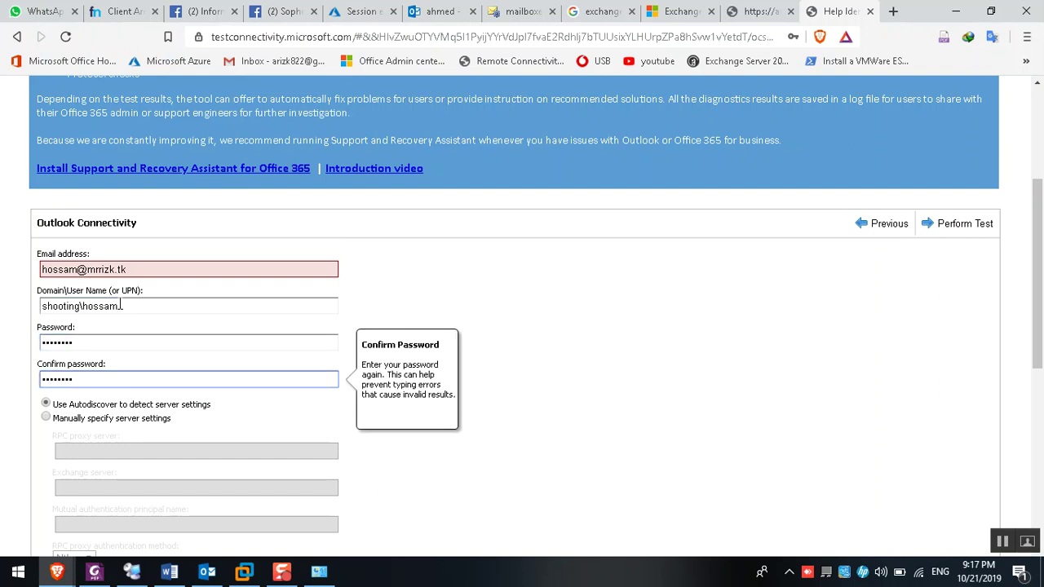
# Accept the acknowledgement, verify the captcha code and start the Outlook connectivity test
pyautogui.scroll(-3, 137, 310)
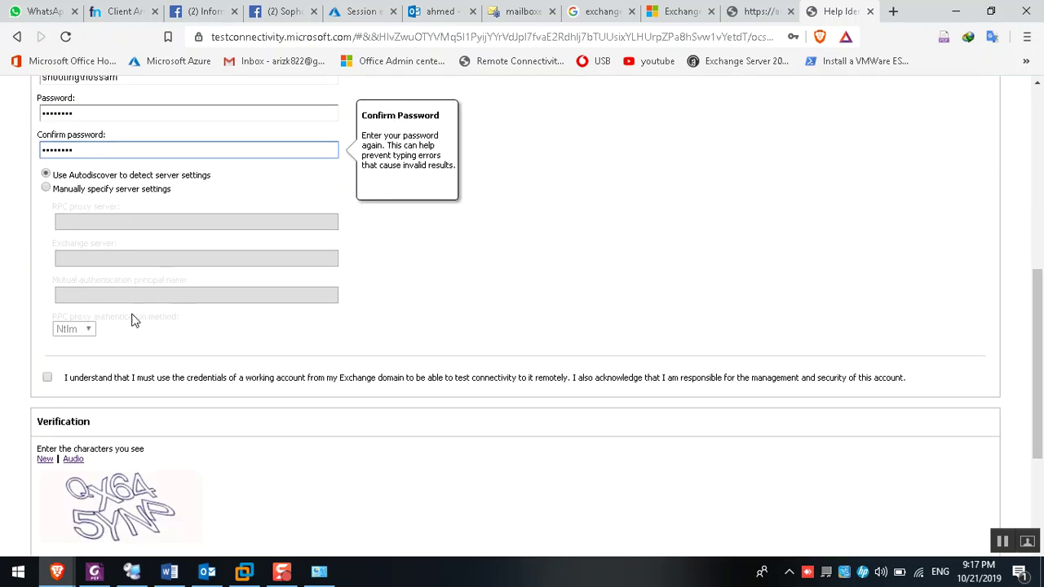
pyautogui.click(49, 379)
pyautogui.click(49, 379)
pyautogui.scroll(-3, 90, 391)
pyautogui.click(98, 350)
pyautogui.write('qx645ynp')
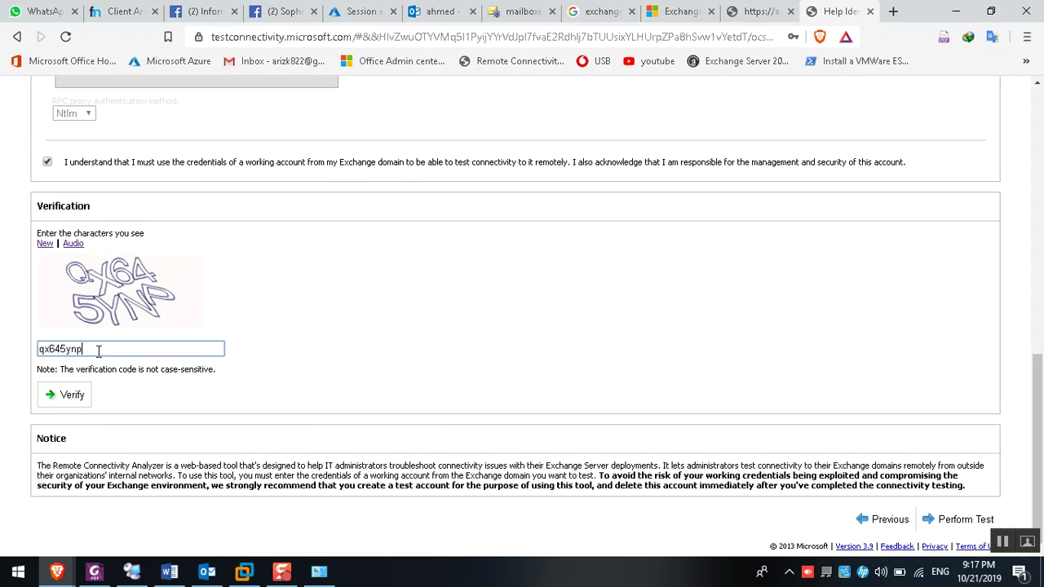
pyautogui.click(42, 402)
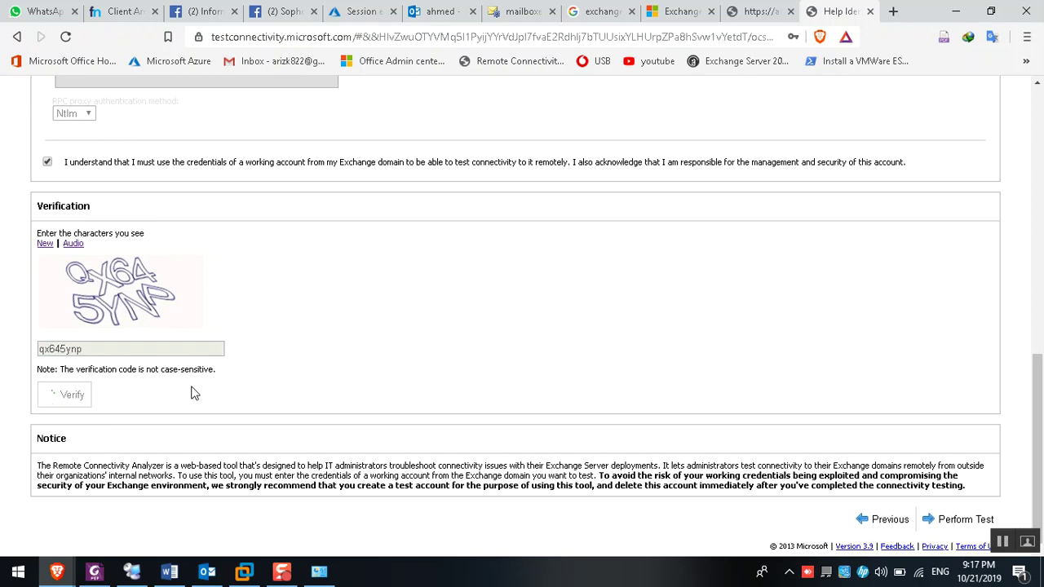
pyautogui.scroll(4, 783, 208)
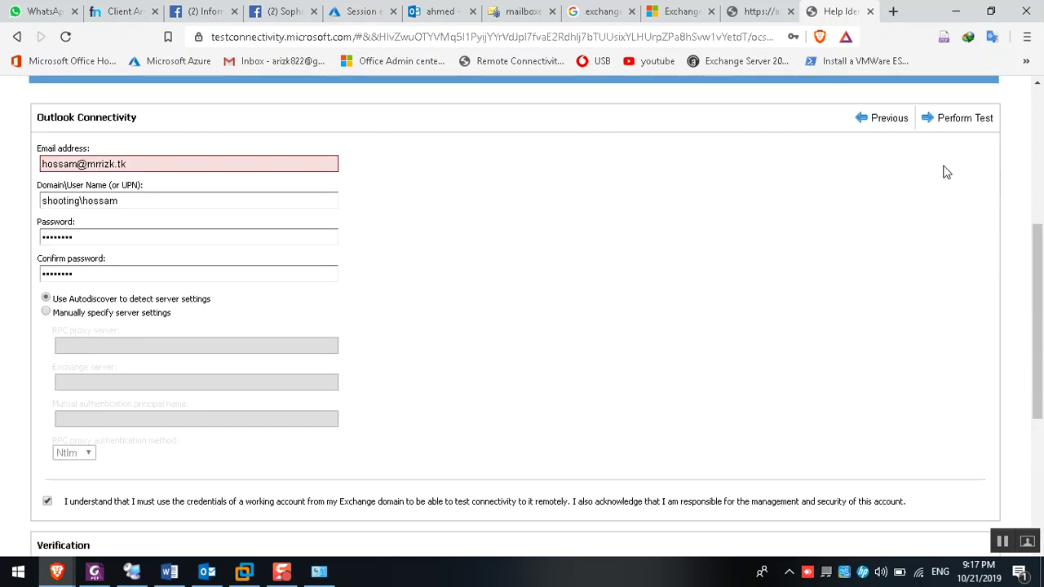
pyautogui.click(948, 135)
# In the Word notes, highlight the root-domain and autodiscover example URLs and the Local XML file entry
pyautogui.click(169, 571)
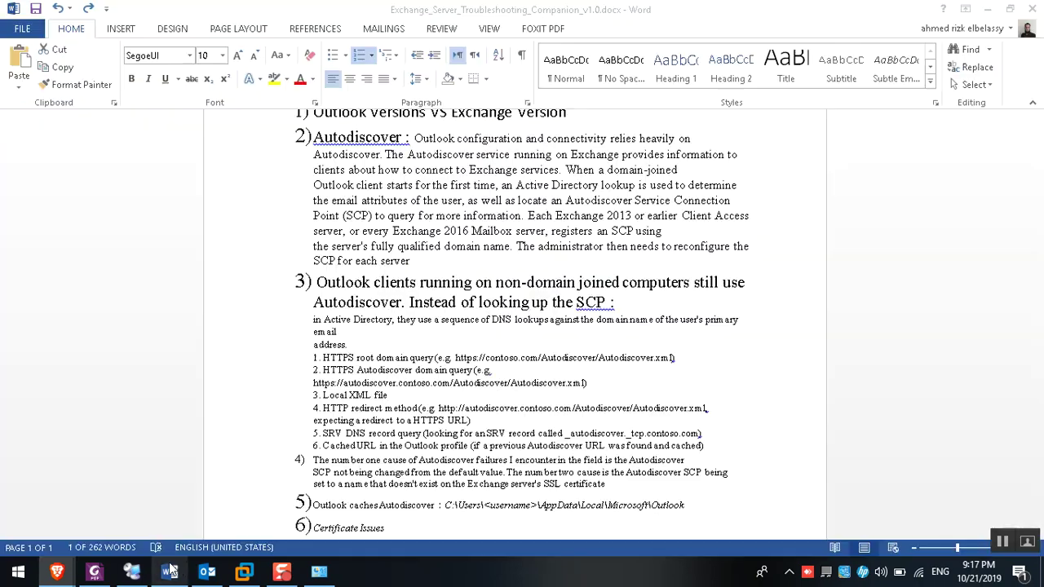
pyautogui.moveTo(455, 355); pyautogui.dragTo(611, 361)
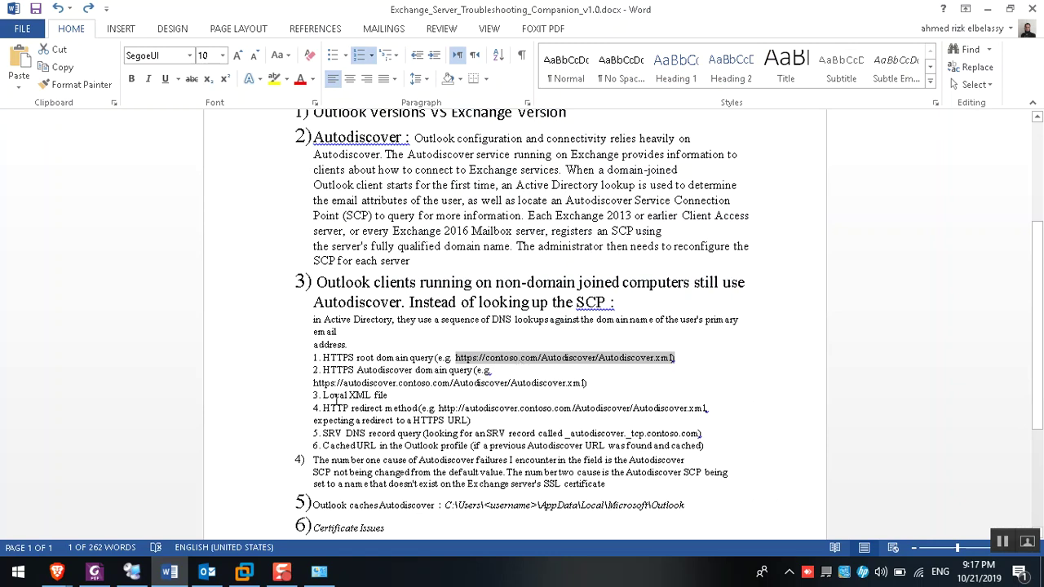
pyautogui.moveTo(344, 383); pyautogui.dragTo(587, 383)
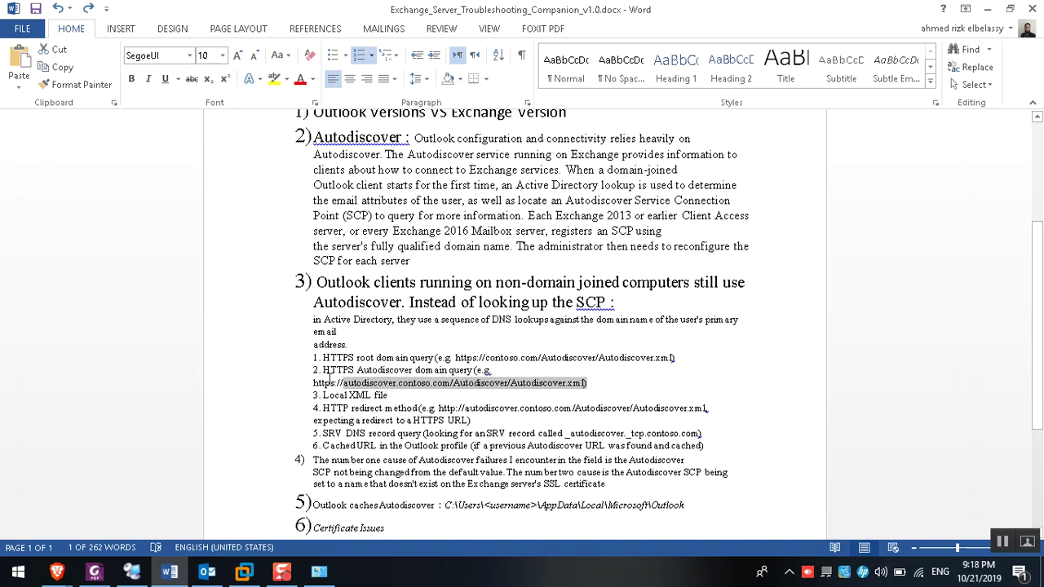
pyautogui.moveTo(324, 371); pyautogui.dragTo(577, 393)
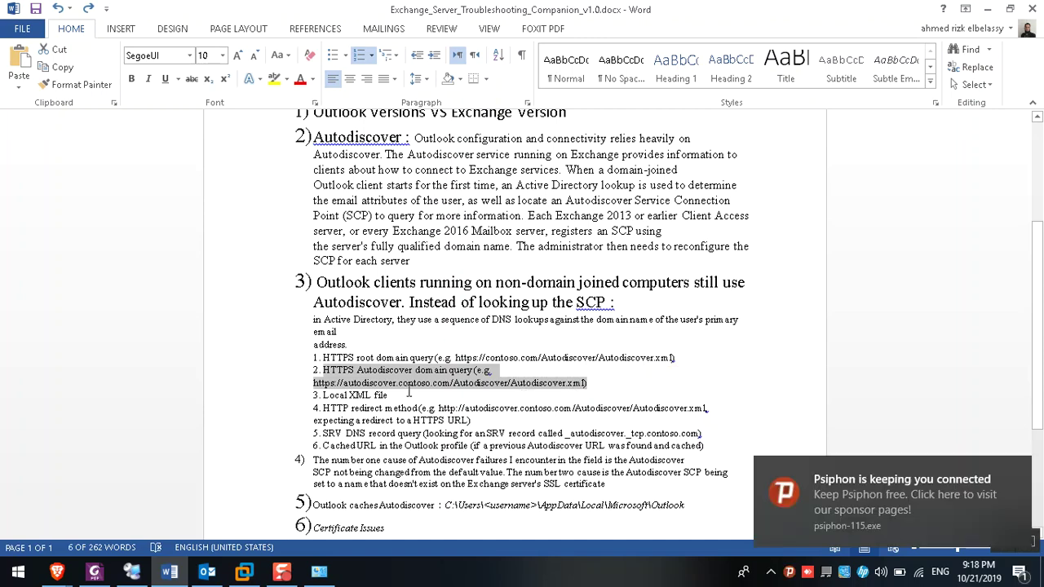
pyautogui.click(341, 384)
pyautogui.moveTo(343, 385); pyautogui.dragTo(396, 383)
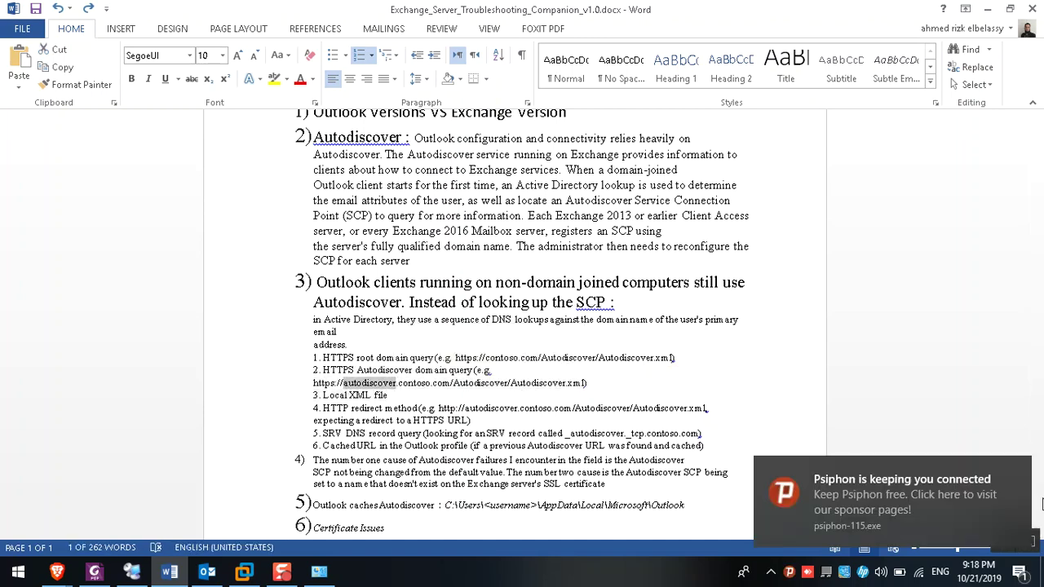
pyautogui.moveTo(315, 384); pyautogui.dragTo(599, 384)
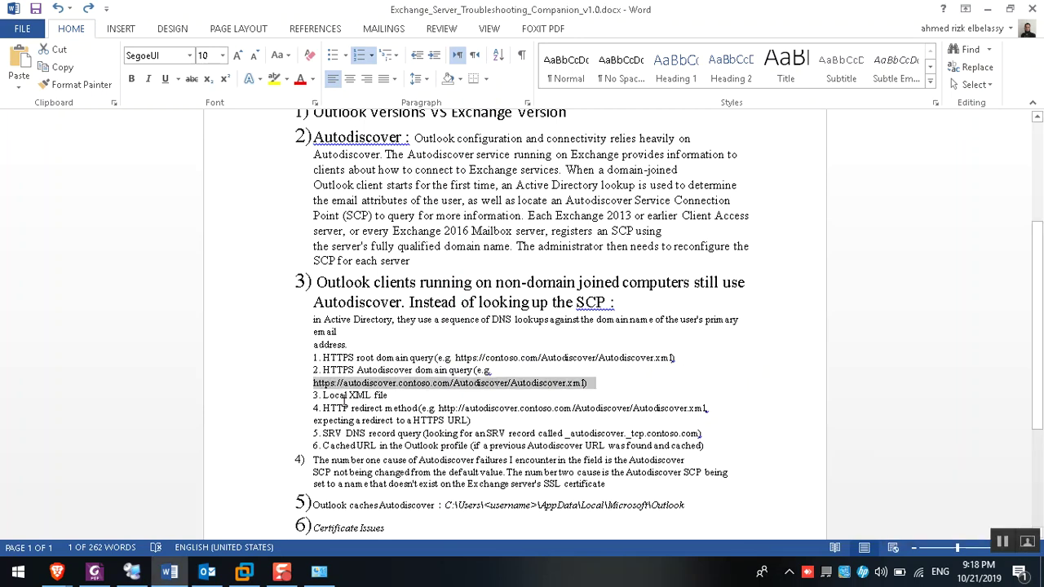
pyautogui.moveTo(322, 394); pyautogui.dragTo(392, 395)
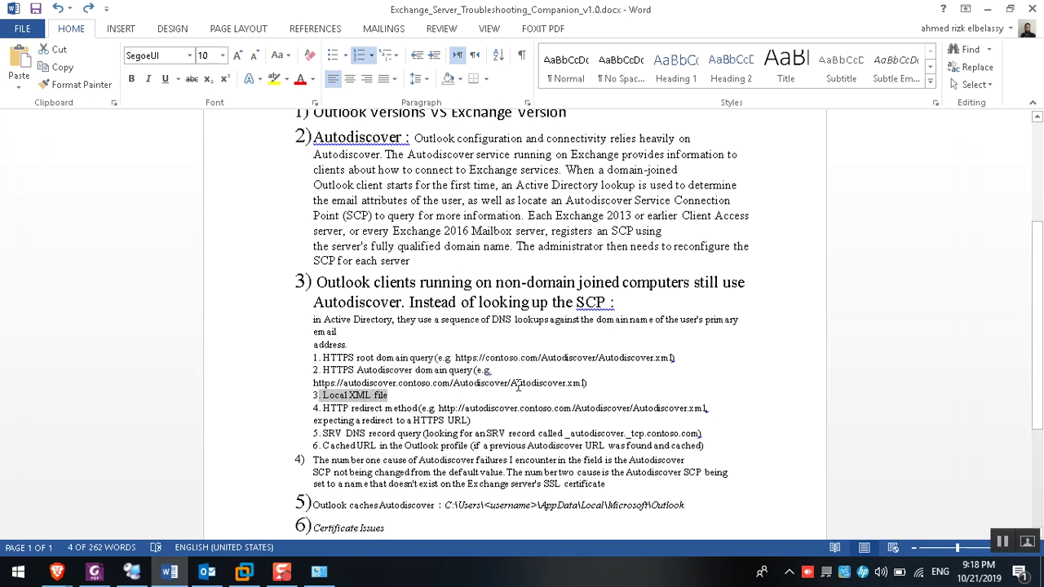
pyautogui.moveTo(512, 383); pyautogui.dragTo(589, 381)
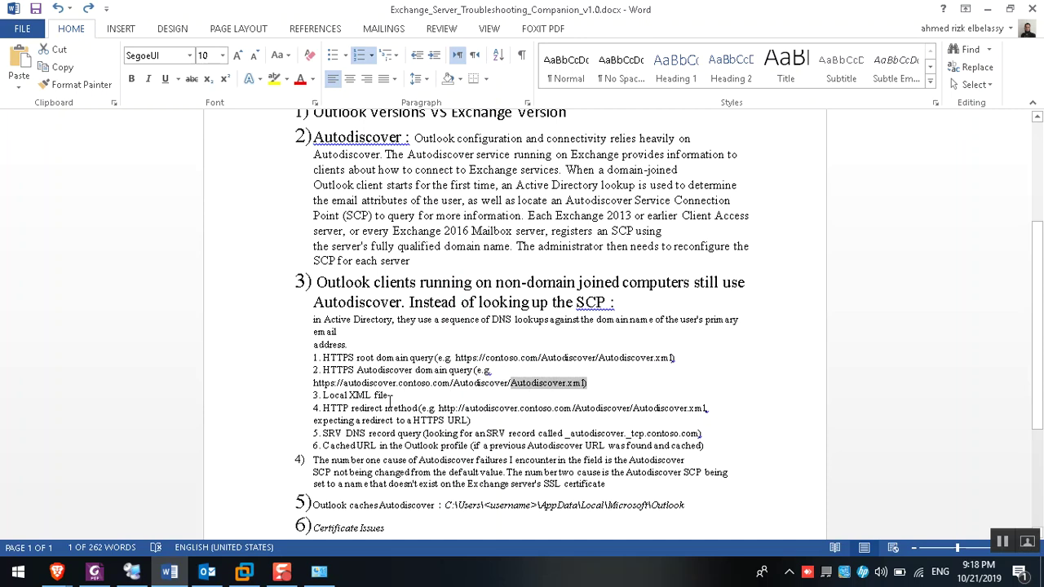
pyautogui.moveTo(323, 357); pyautogui.dragTo(601, 346)
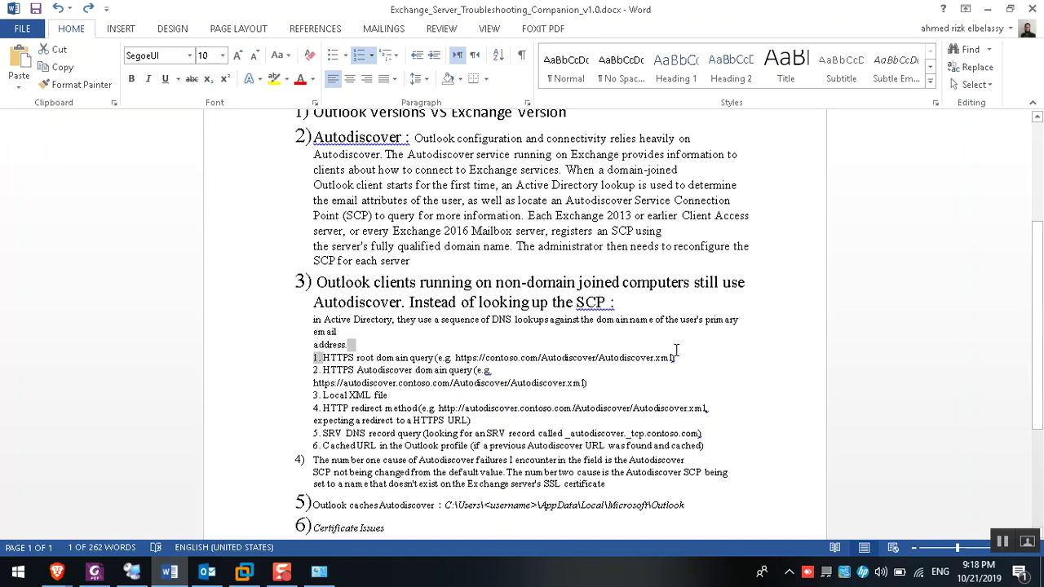
pyautogui.moveTo(676, 351); pyautogui.dragTo(681, 357)
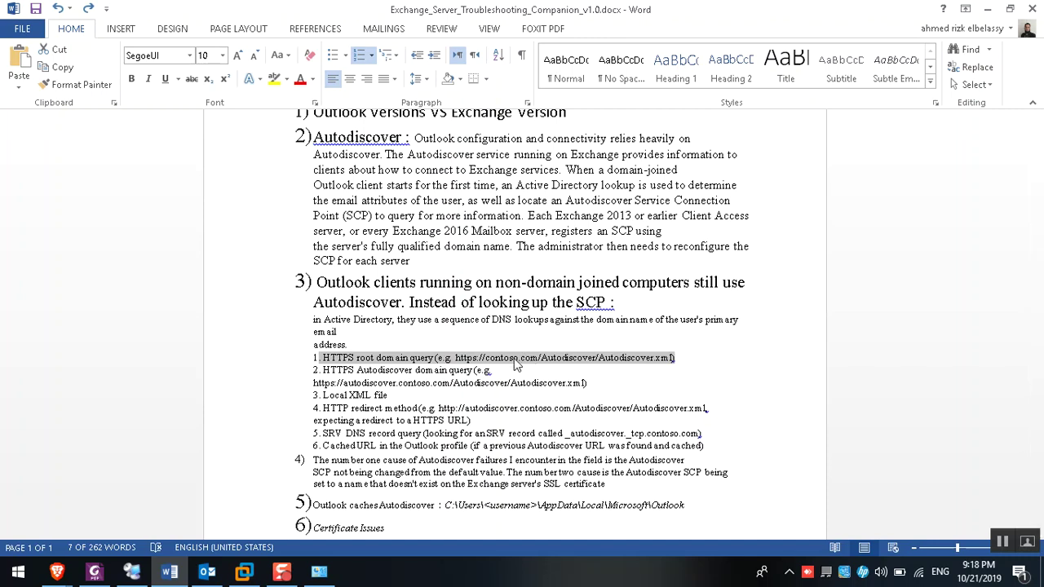
pyautogui.click(350, 395)
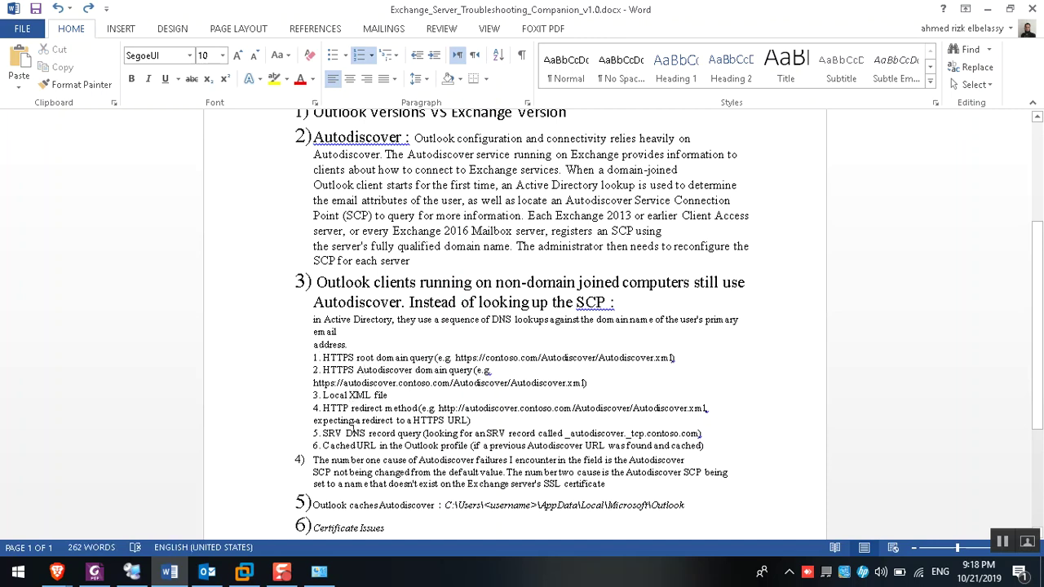
pyautogui.moveTo(354, 357); pyautogui.dragTo(653, 359)
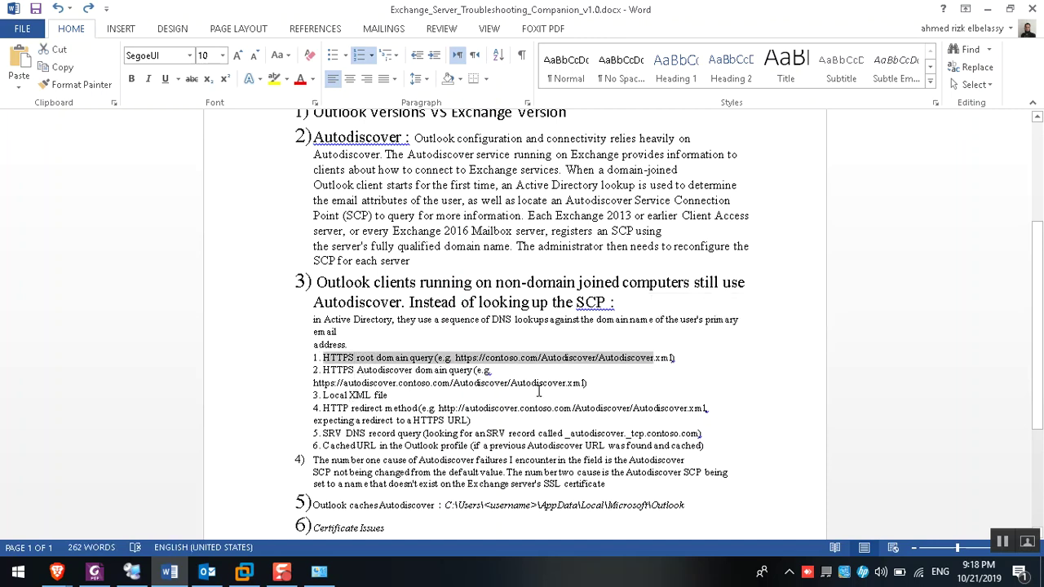
pyautogui.moveTo(344, 384); pyautogui.dragTo(397, 384)
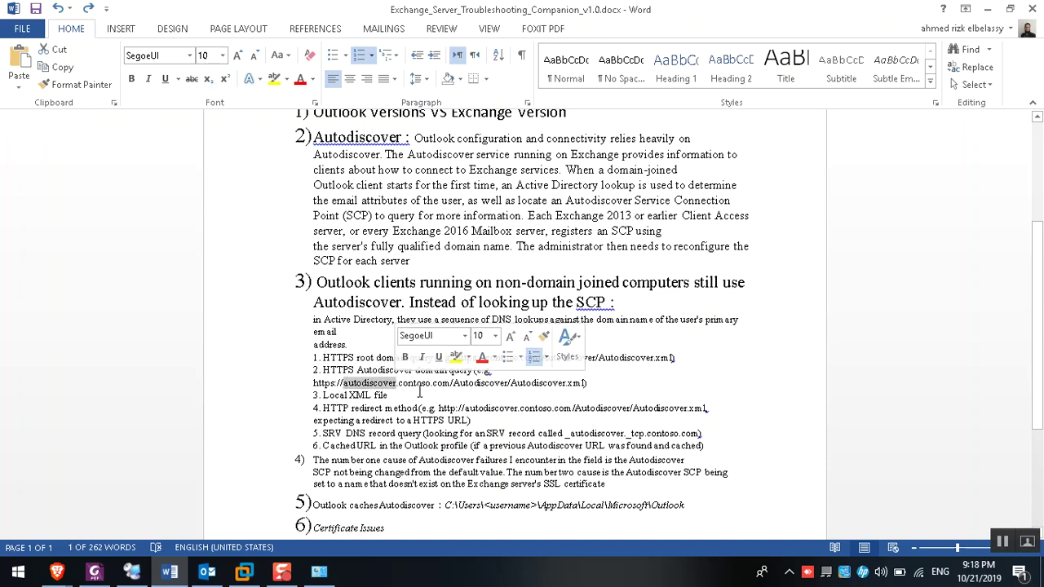
pyautogui.moveTo(324, 395); pyautogui.dragTo(389, 395)
pyautogui.click(392, 395)
pyautogui.click(359, 397)
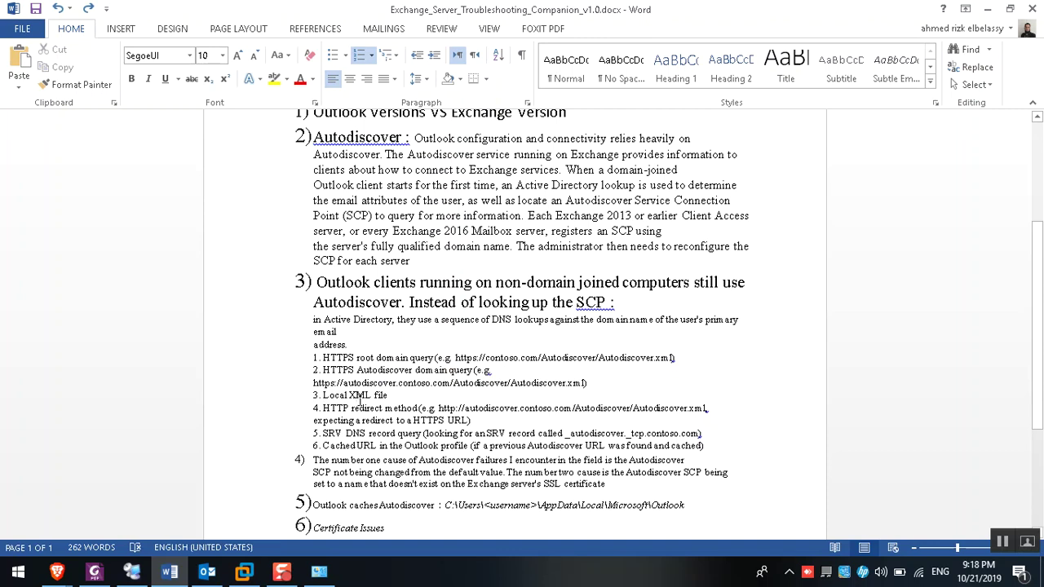
pyautogui.moveTo(397, 382); pyautogui.dragTo(437, 371)
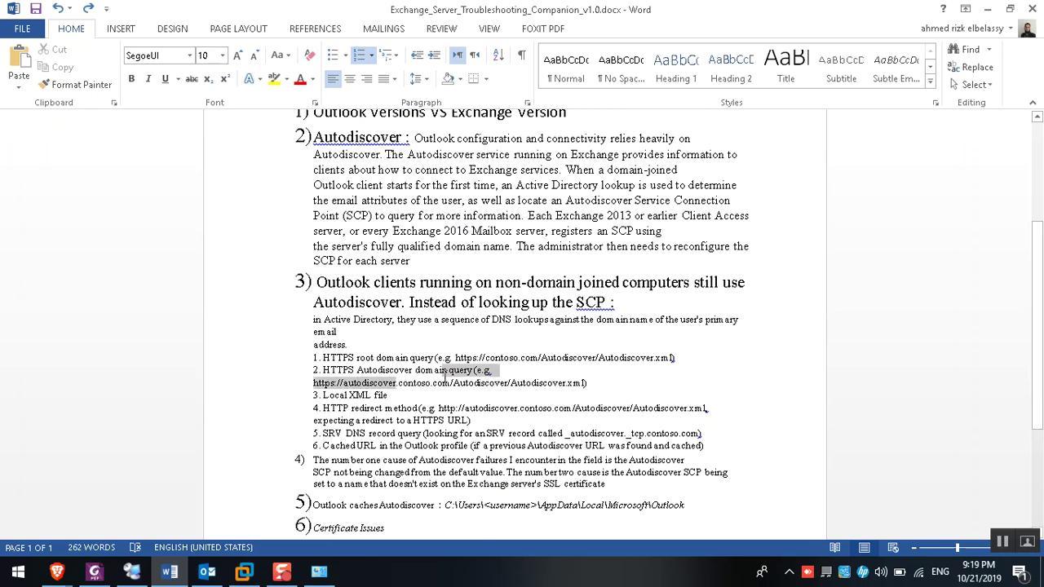
pyautogui.moveTo(442, 407); pyautogui.dragTo(564, 413)
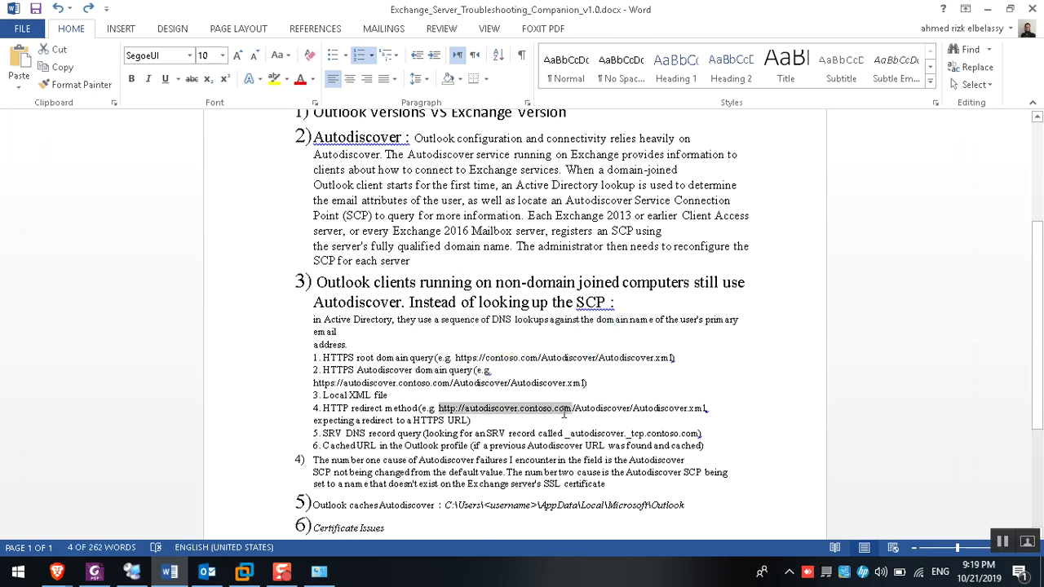
pyautogui.moveTo(323, 435); pyautogui.dragTo(699, 438)
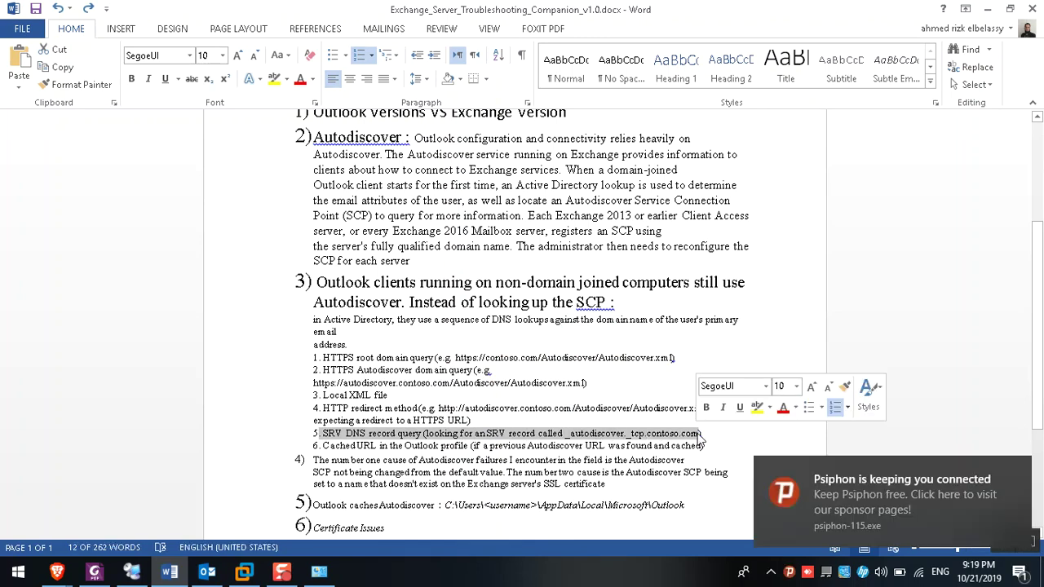
# Dismiss the Psiphon notification and bring the Remote Connectivity Analyzer browser window forward
pyautogui.click(1024, 469)
pyautogui.click(834, 450)
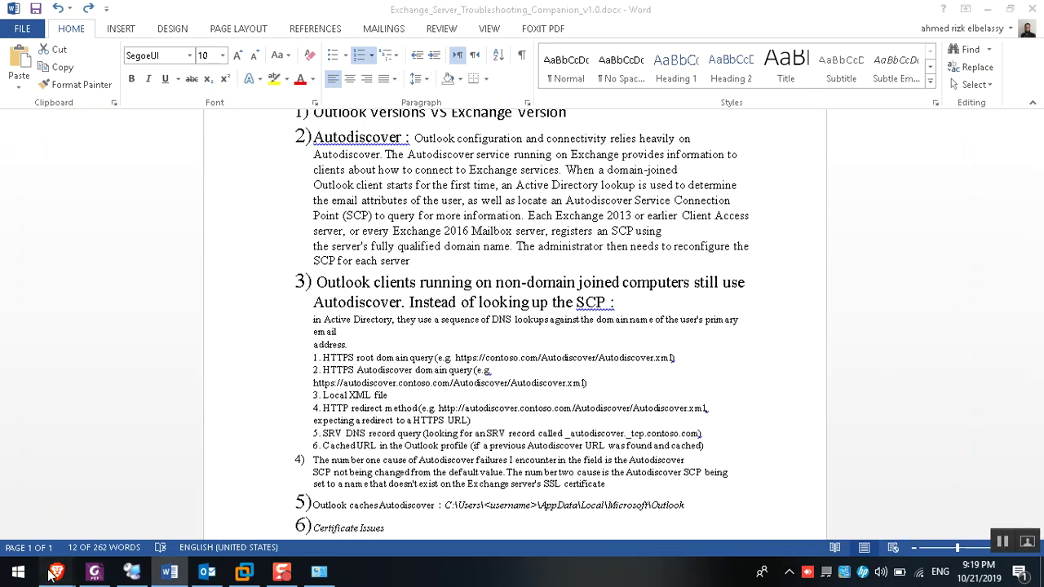
pyautogui.moveTo(57, 571)
pyautogui.click(75, 506)
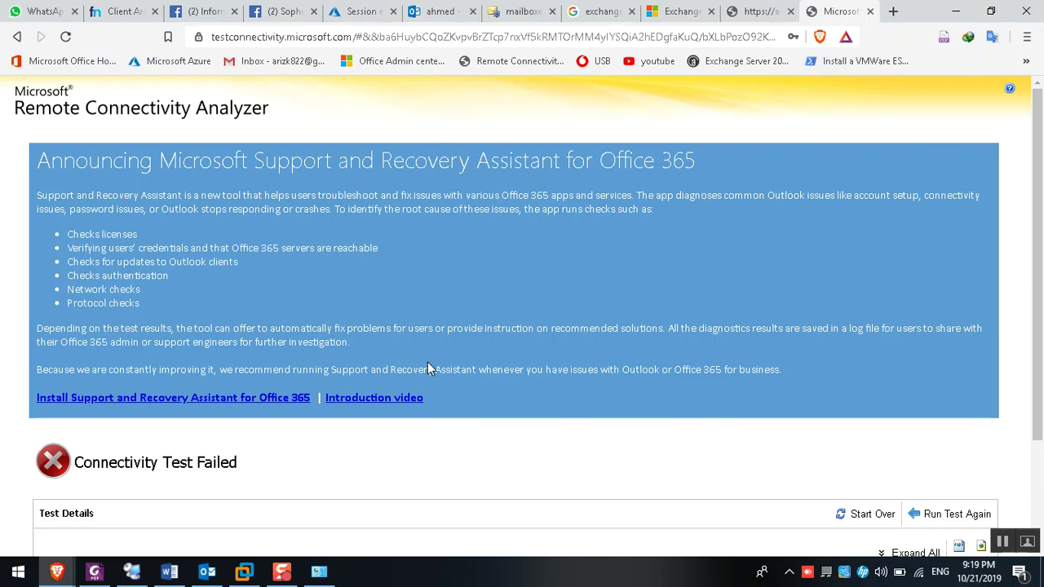
# Search Google in a new tab for 'exchange server service record'
pyautogui.hotkey('ctrl', 't')
pyautogui.write('google.com')
pyautogui.press('Return')
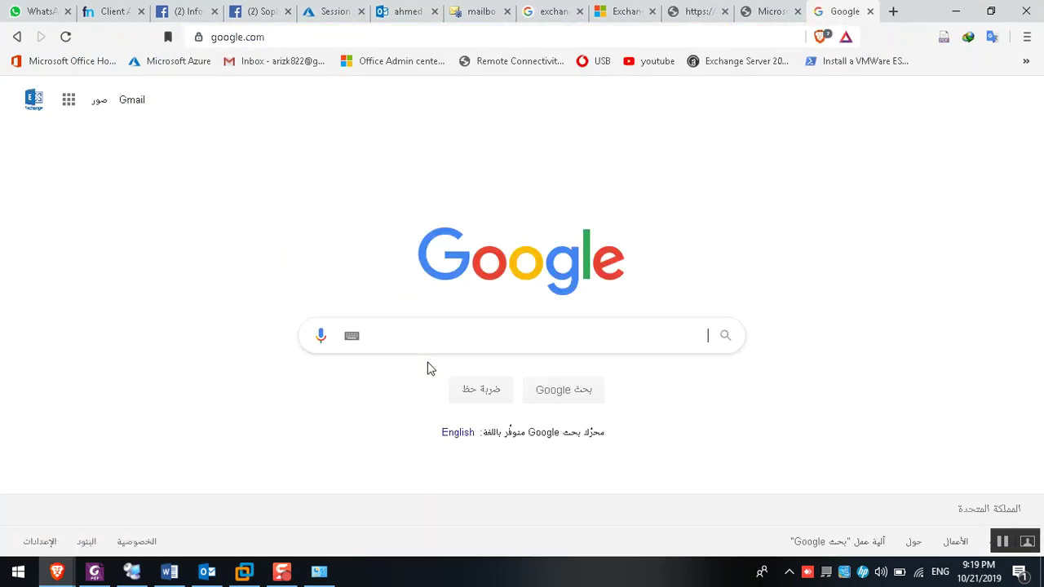
pyautogui.write('exchange server')
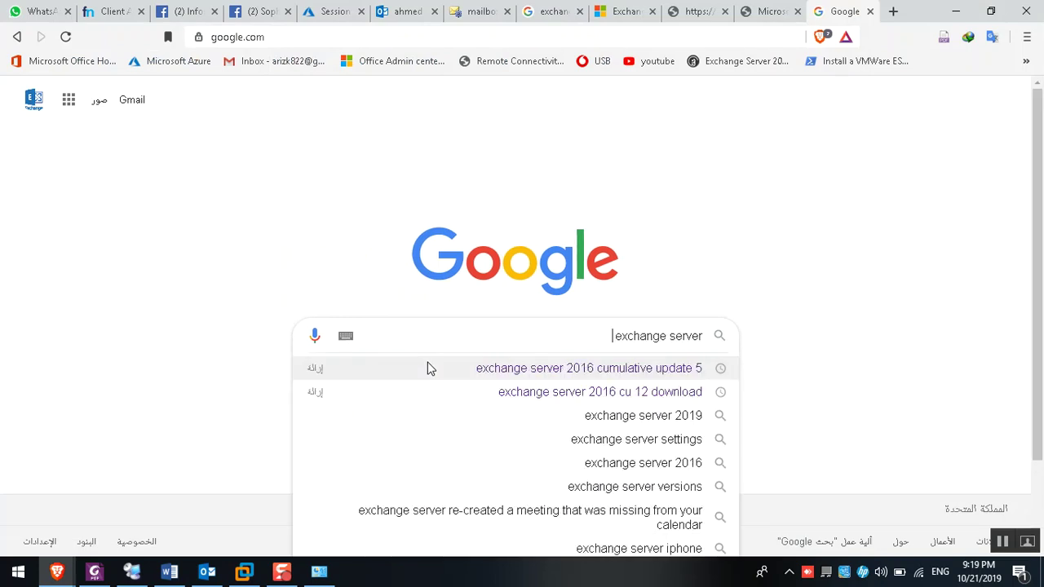
pyautogui.write(' se')
pyautogui.write('rv')
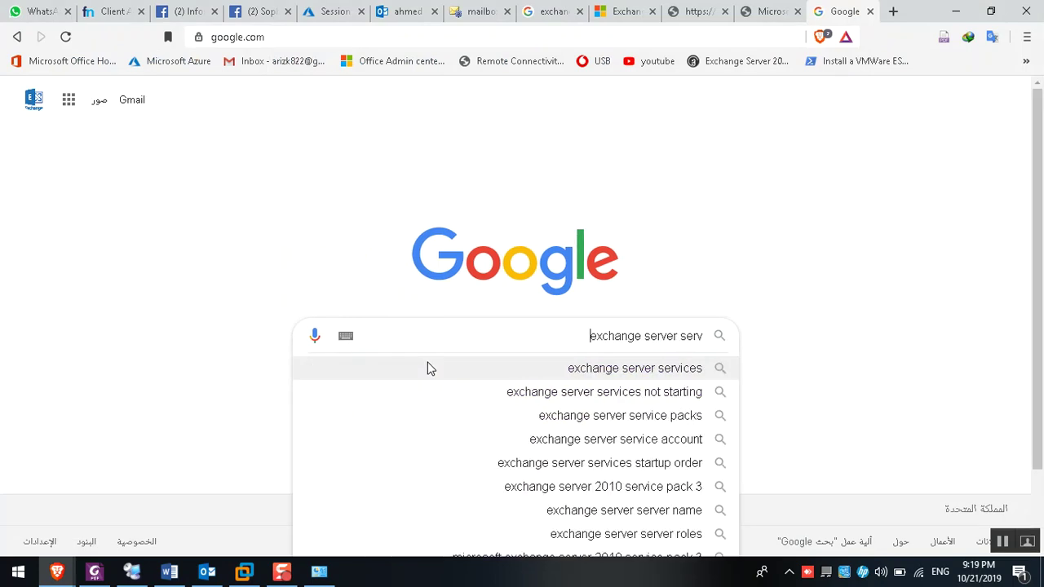
pyautogui.write('ice record')
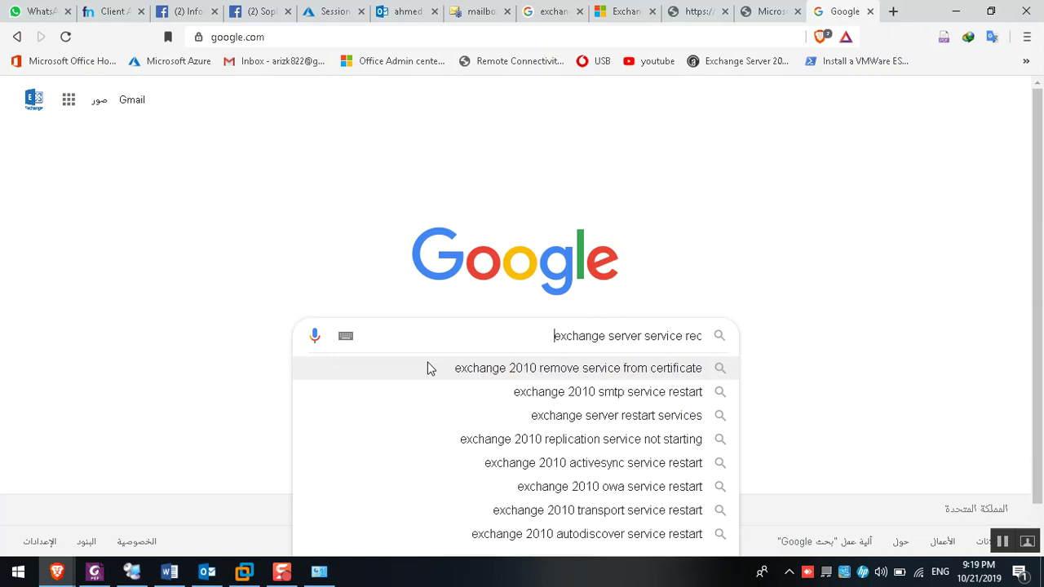
pyautogui.press('Return')
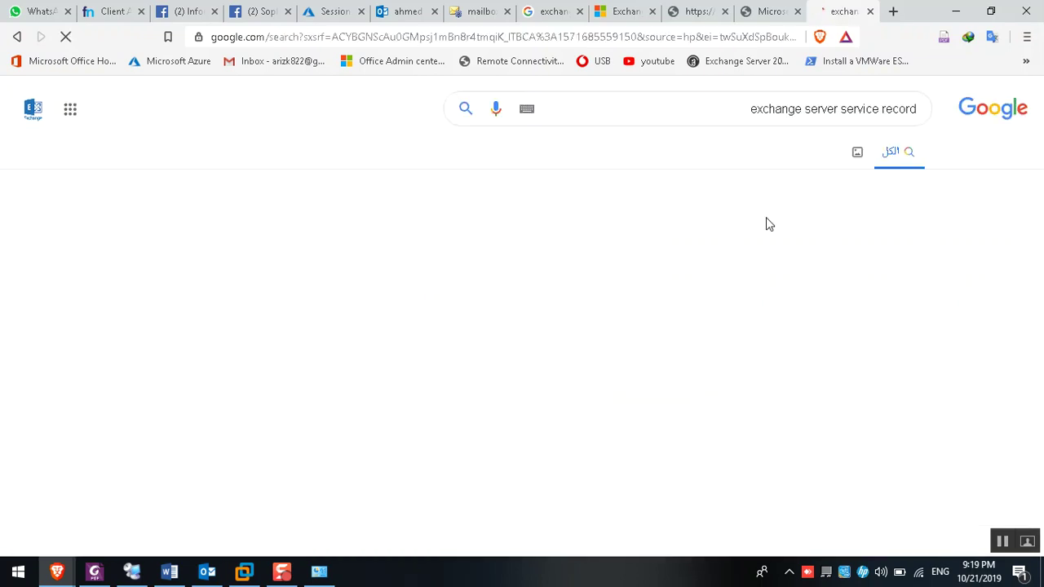
# Open the TechNet SRV record article and highlight the SRV record name in its nslookup -q=srv command
pyautogui.rightClick(768, 220)
pyautogui.click(789, 233)
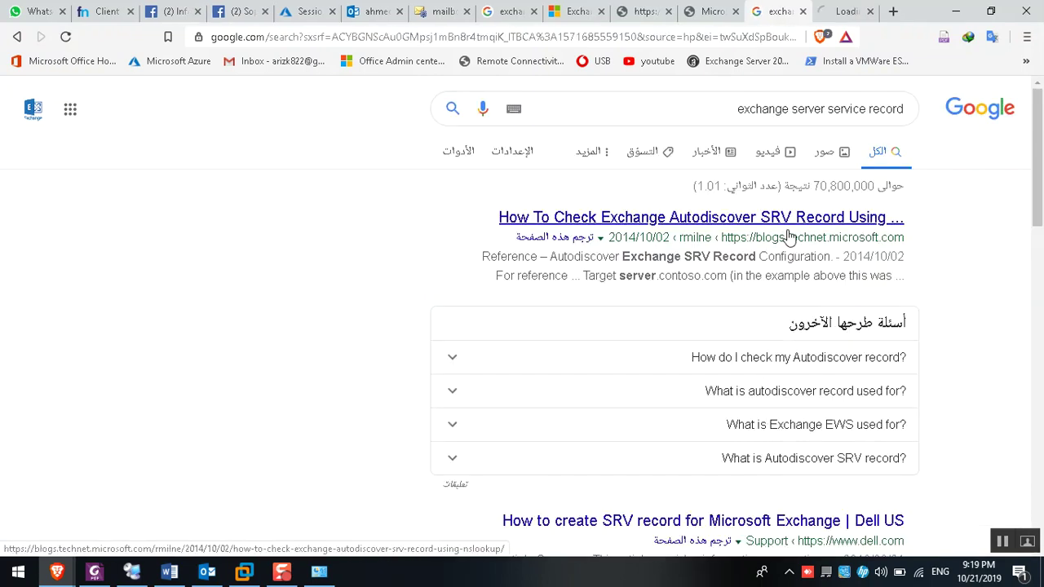
pyautogui.scroll(-1, 799, 326)
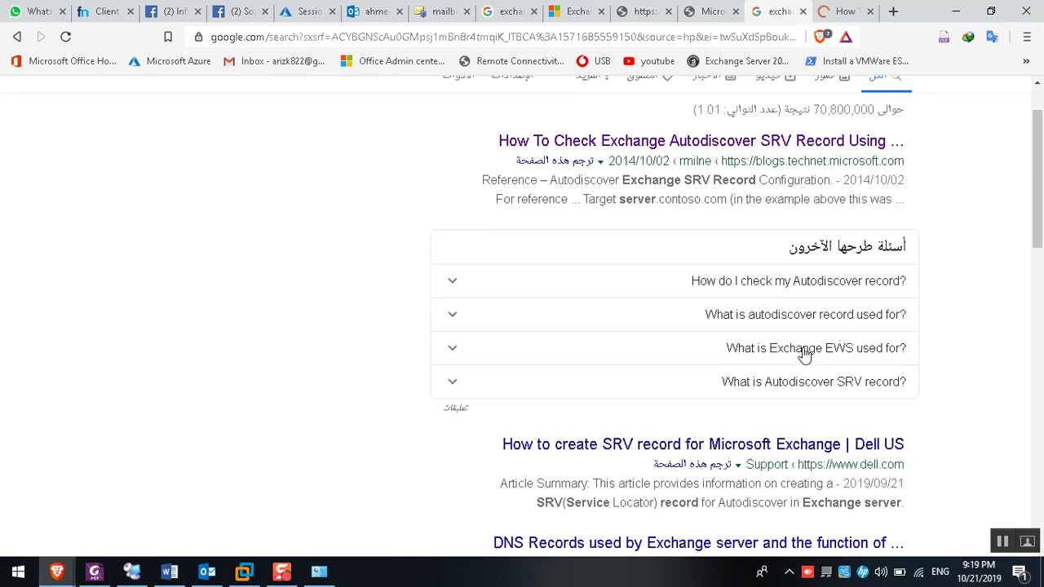
pyautogui.scroll(-1, 734, 400)
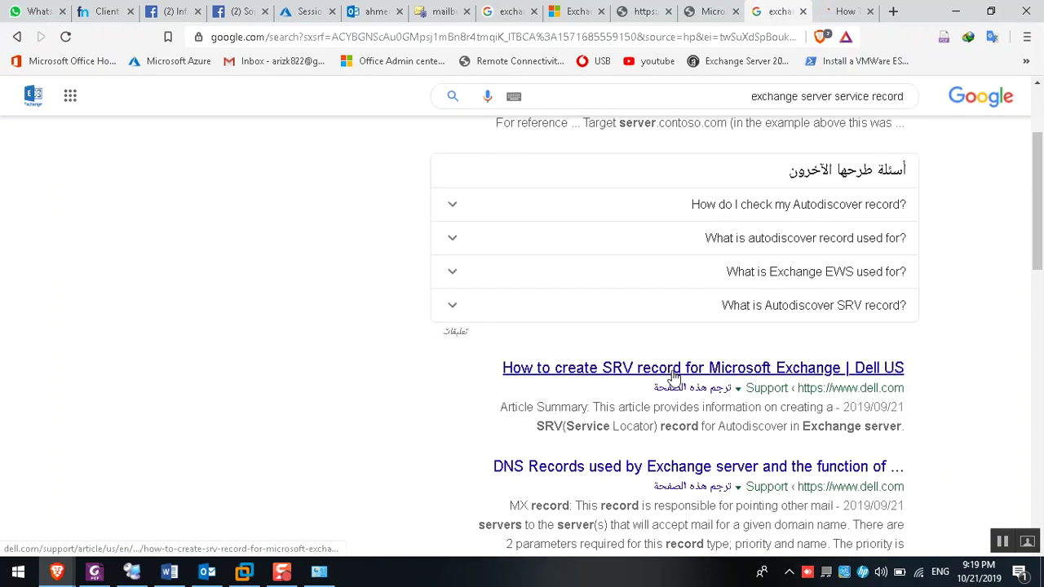
pyautogui.click(852, 11)
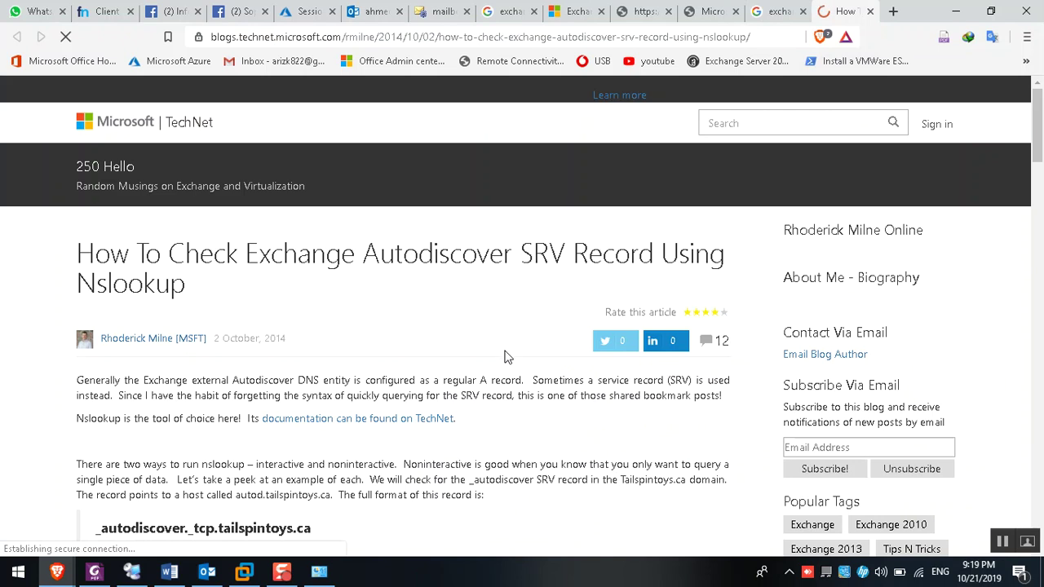
pyautogui.scroll(-4, 490, 351)
pyautogui.scroll(-1, 408, 339)
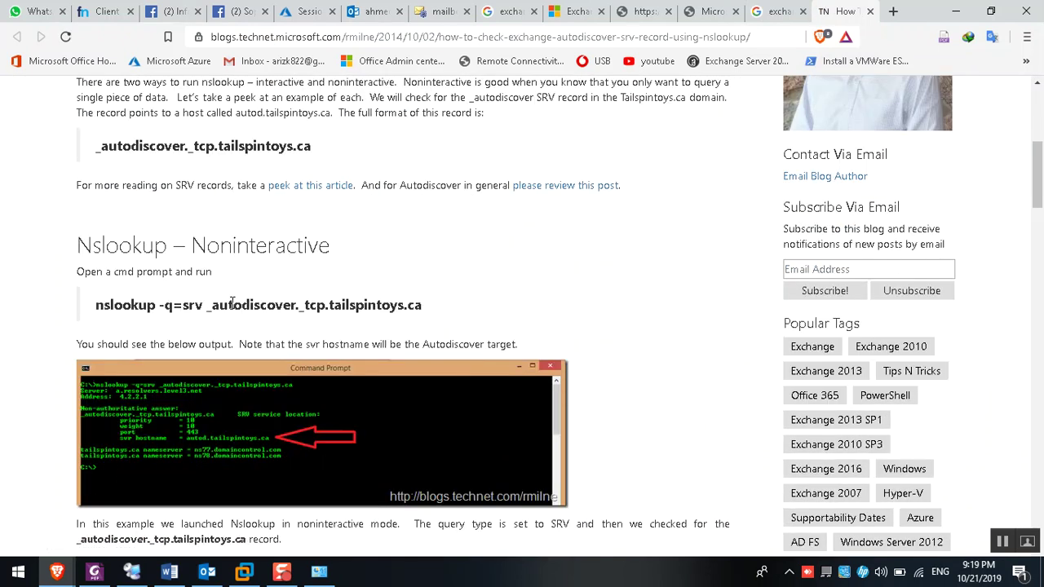
pyautogui.doubleClick(343, 308)
pyautogui.click(376, 322)
pyautogui.moveTo(227, 308); pyautogui.dragTo(423, 306)
pyautogui.click(459, 306)
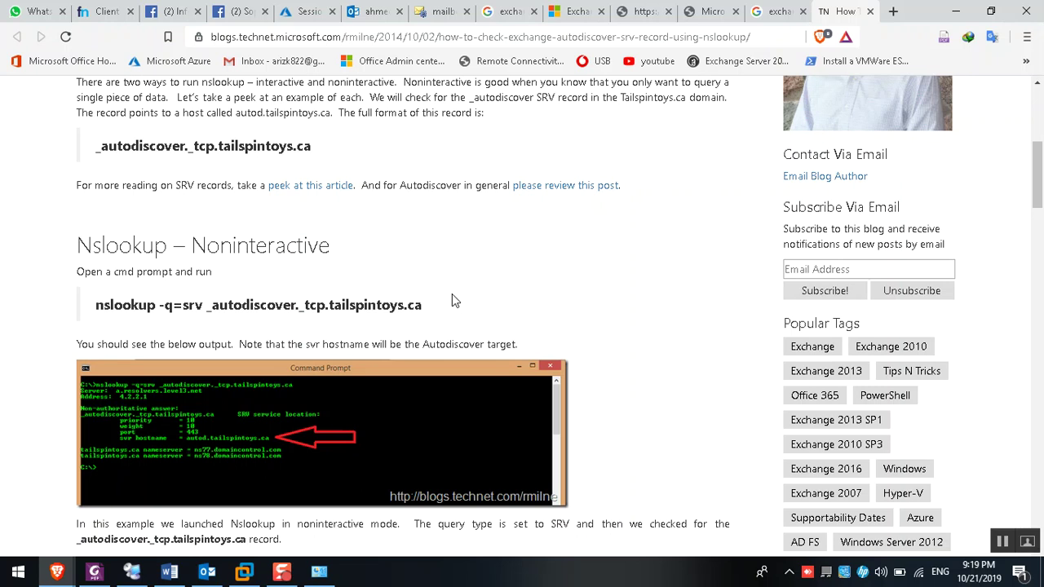
# Highlight the HTTPS Autodiscover URL and 'Cached URL in the Outlook profile' lines in the Word notes
pyautogui.click(169, 572)
pyautogui.click(367, 434)
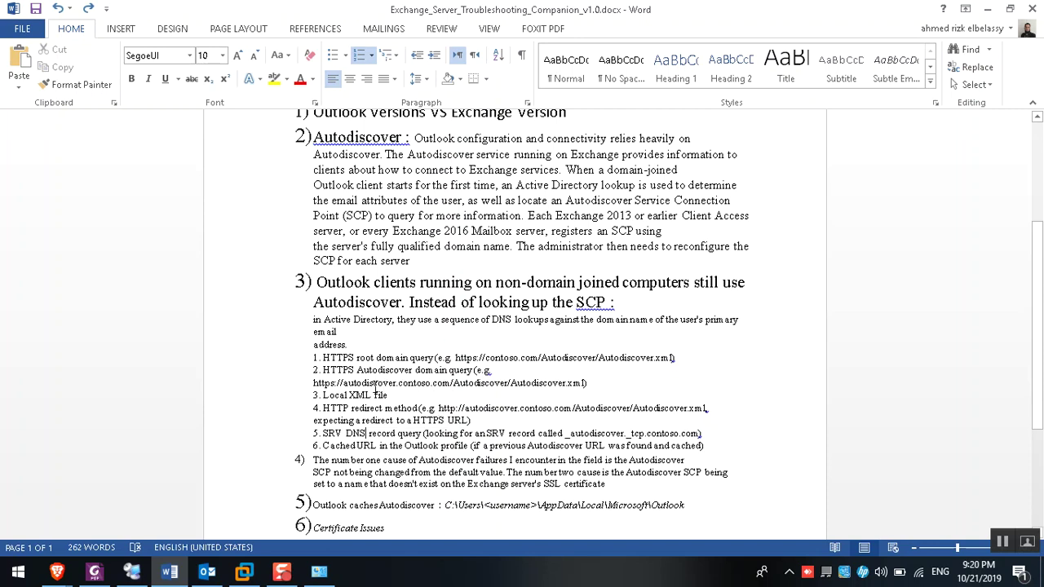
pyautogui.moveTo(314, 383); pyautogui.dragTo(586, 384)
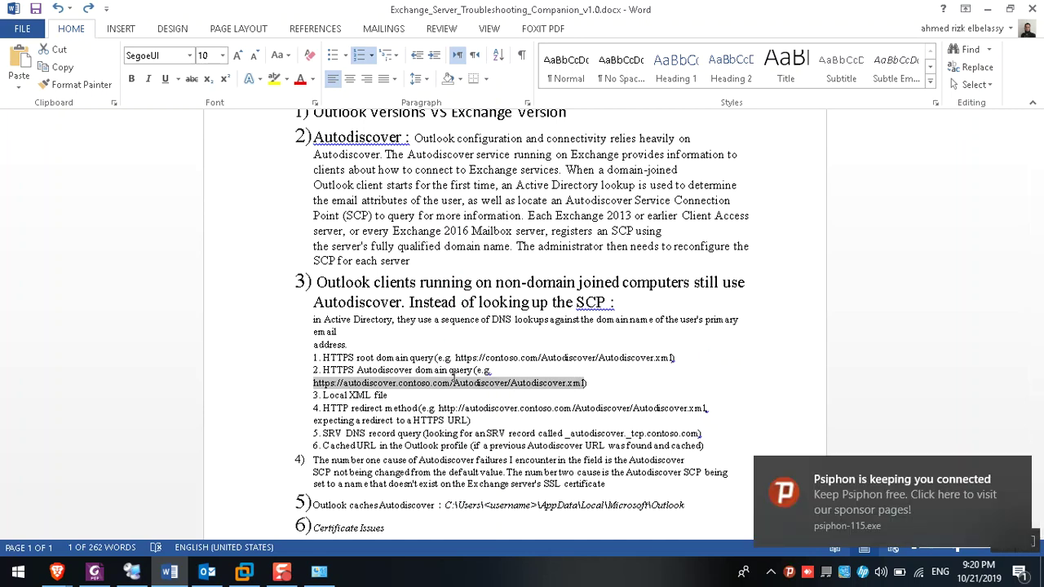
pyautogui.moveTo(322, 445); pyautogui.dragTo(468, 446)
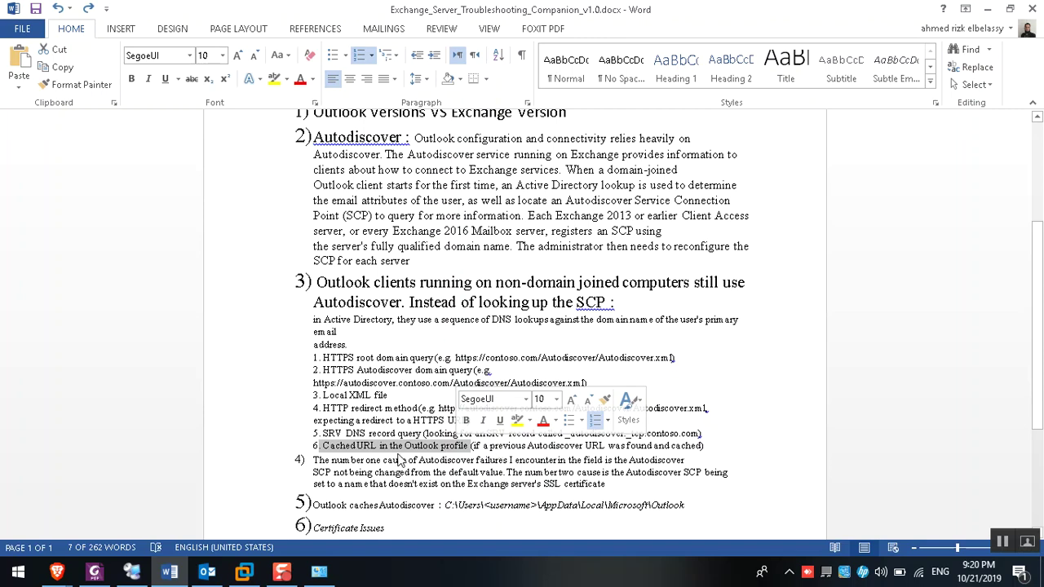
pyautogui.click(131, 571)
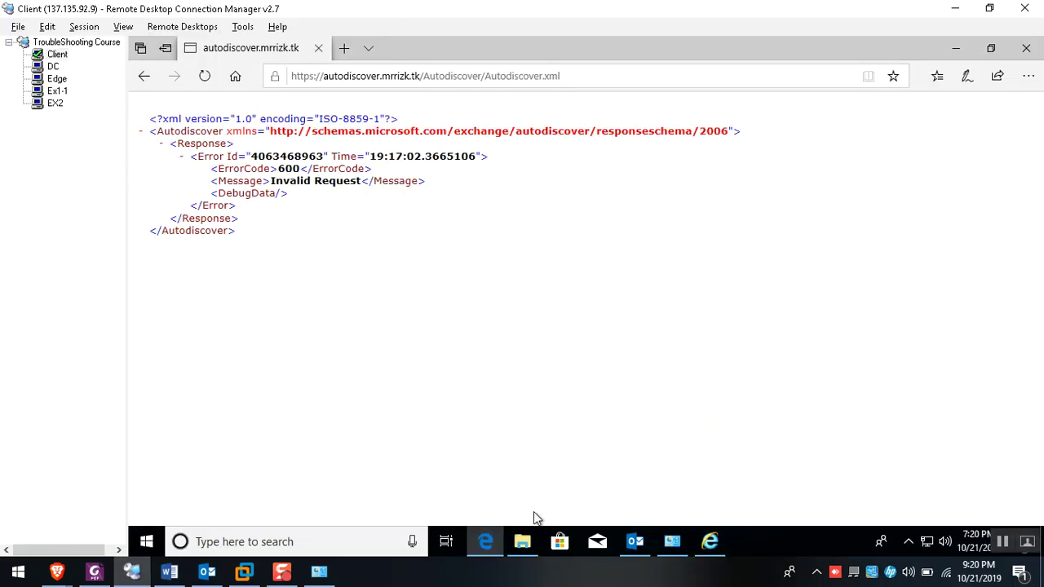
# Select the cached Autodiscover XML in the client's Outlook folder and restart Outlook maximized
pyautogui.click(524, 544)
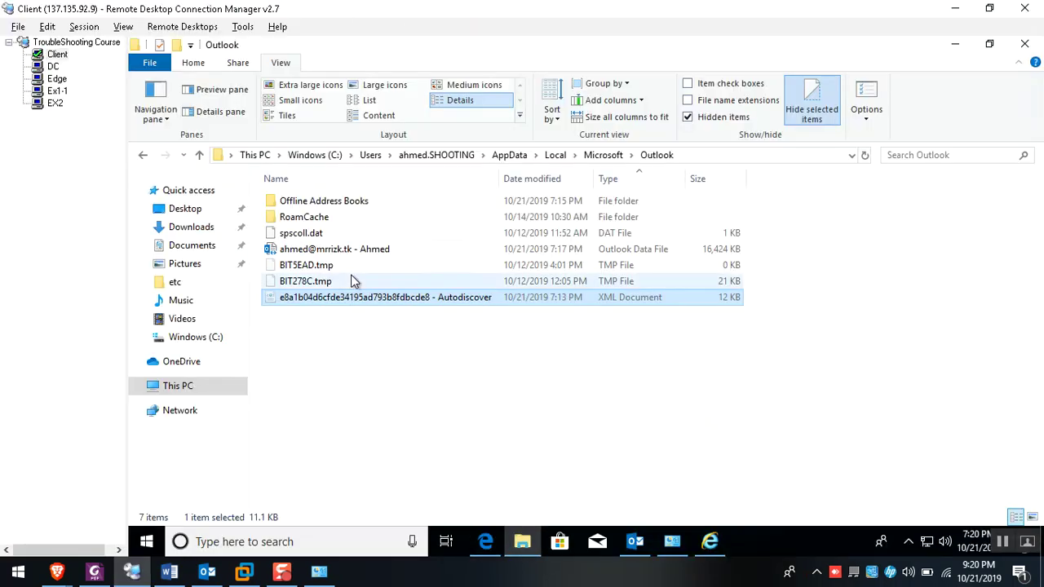
pyautogui.rightClick(650, 543)
pyautogui.click(642, 507)
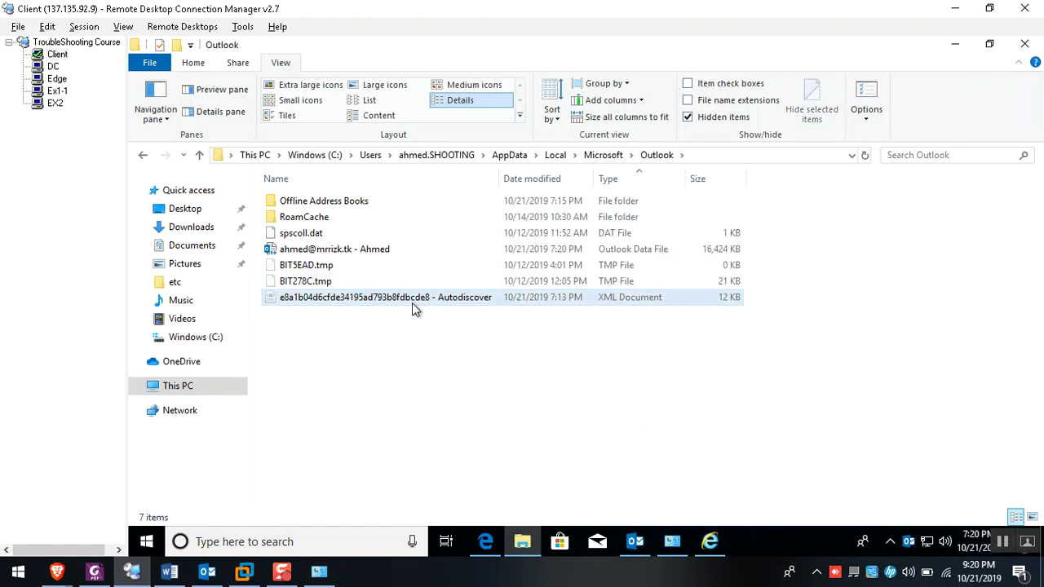
pyautogui.click(412, 302)
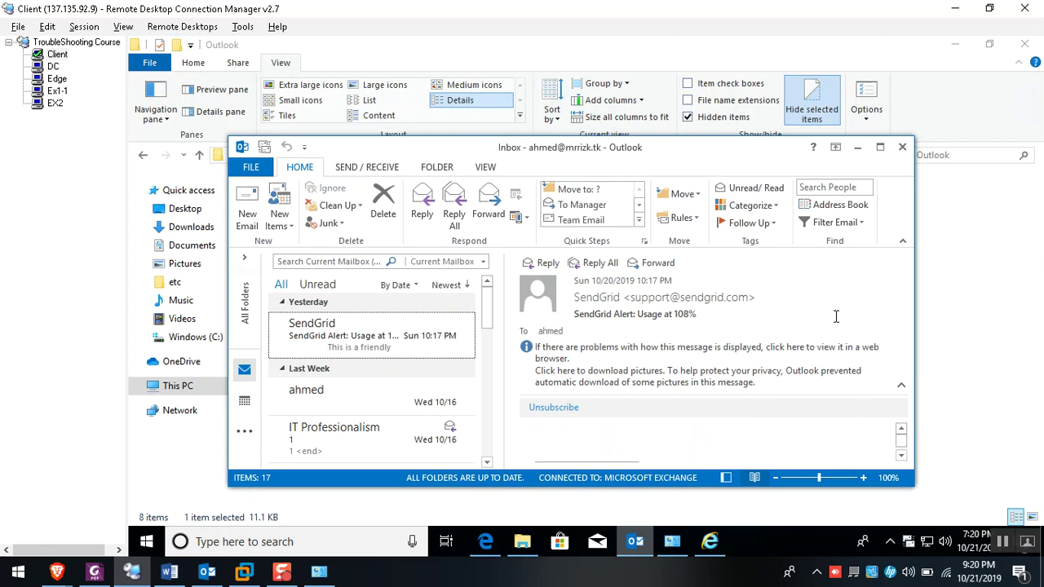
pyautogui.click(879, 148)
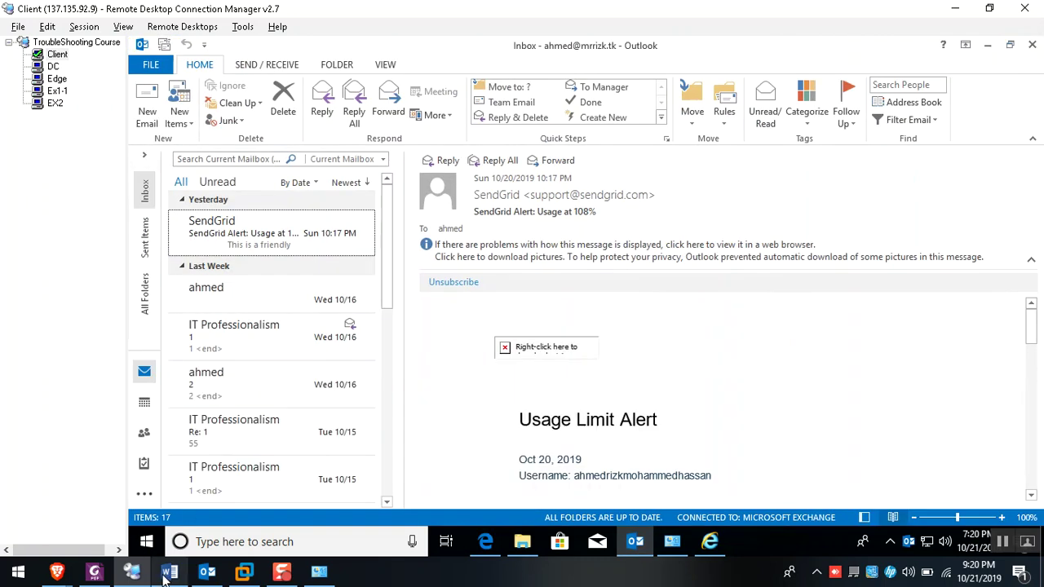
# Return to the Word notes, then bring up the nslookup blog window
pyautogui.click(168, 571)
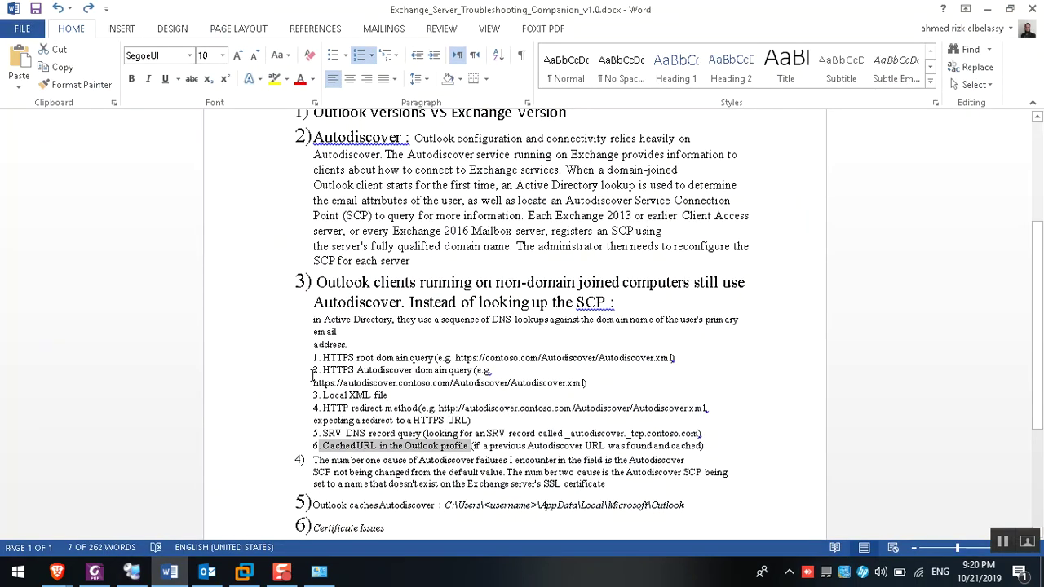
pyautogui.scroll(-2, 313, 376)
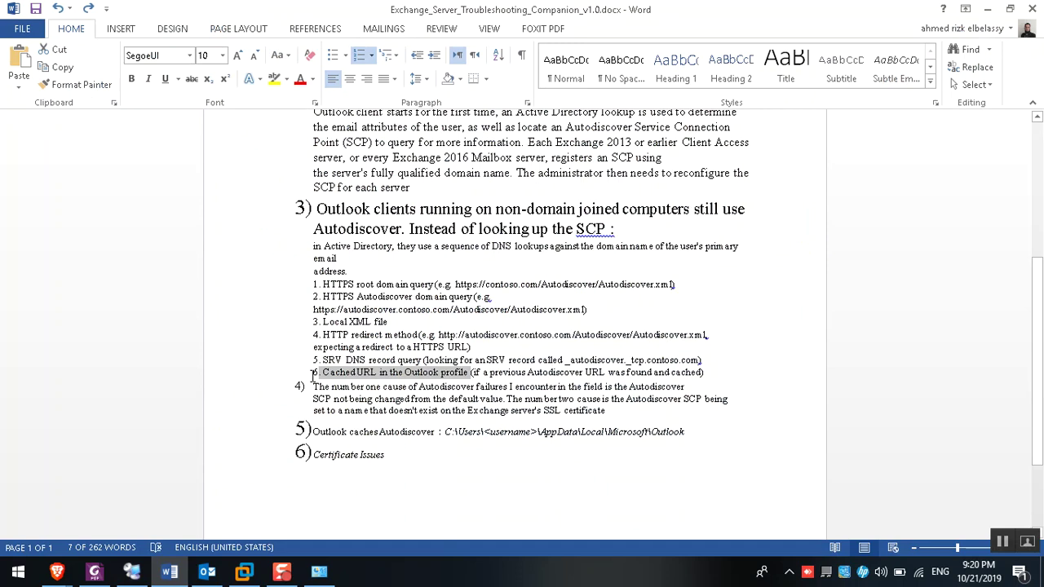
pyautogui.click(57, 571)
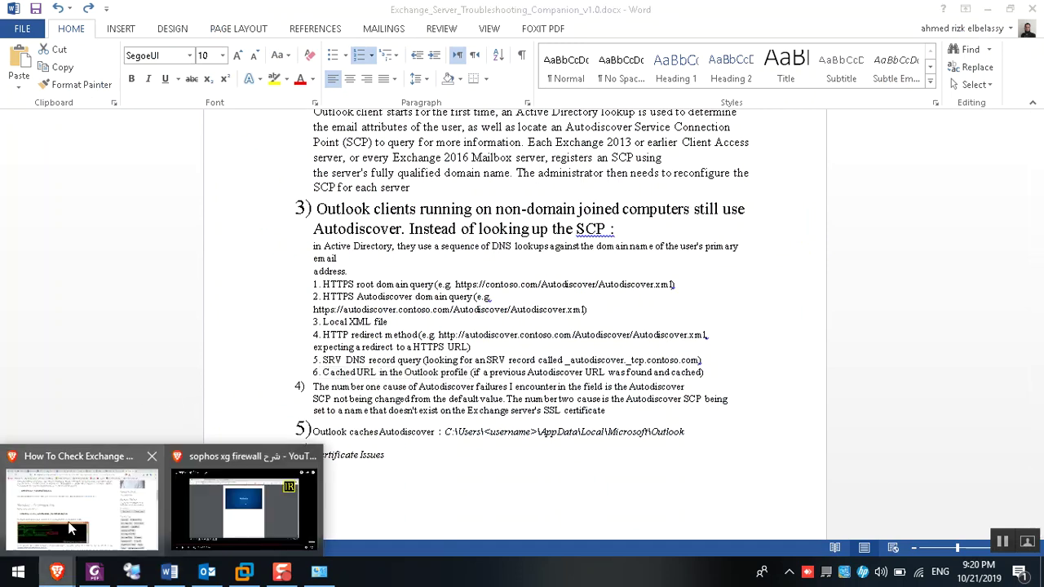
pyautogui.click(70, 528)
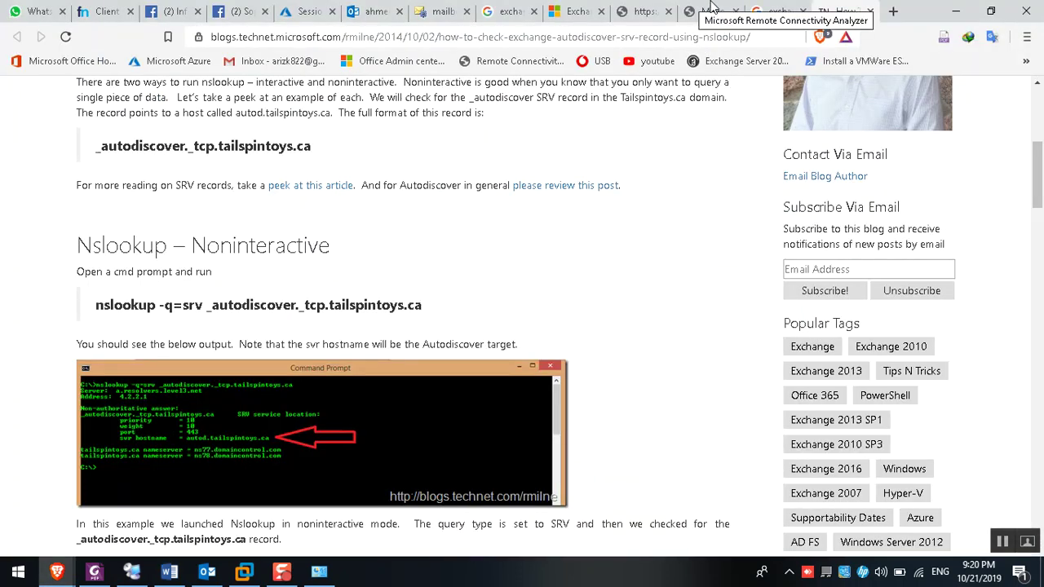
# Expand all analyzer test steps and open the failing mrrizk.tk Autodiscover URL in a new tab
pyautogui.click(712, 11)
pyautogui.scroll(-3, 187, 356)
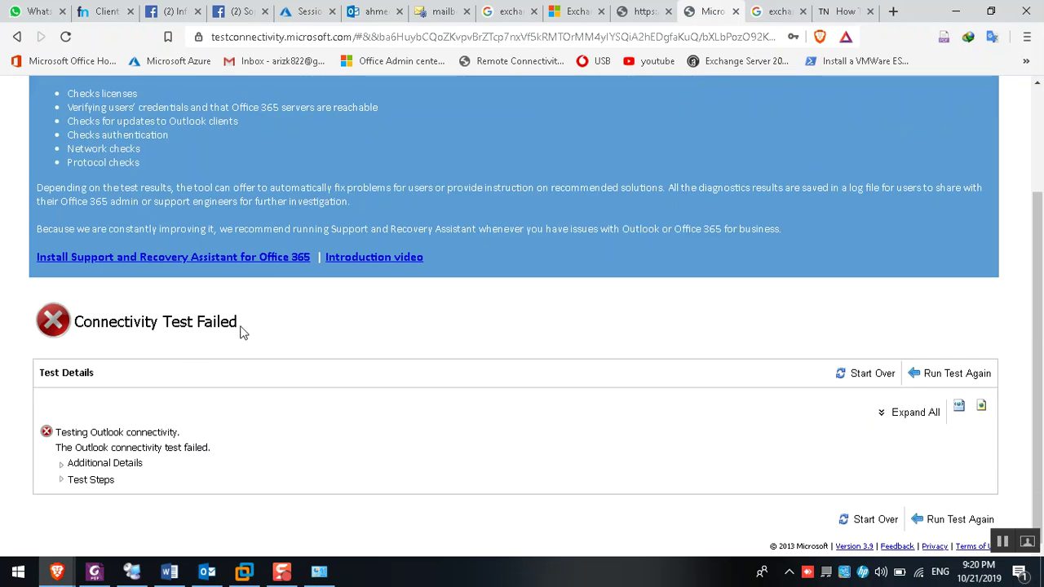
pyautogui.click(905, 413)
pyautogui.scroll(-4, 293, 391)
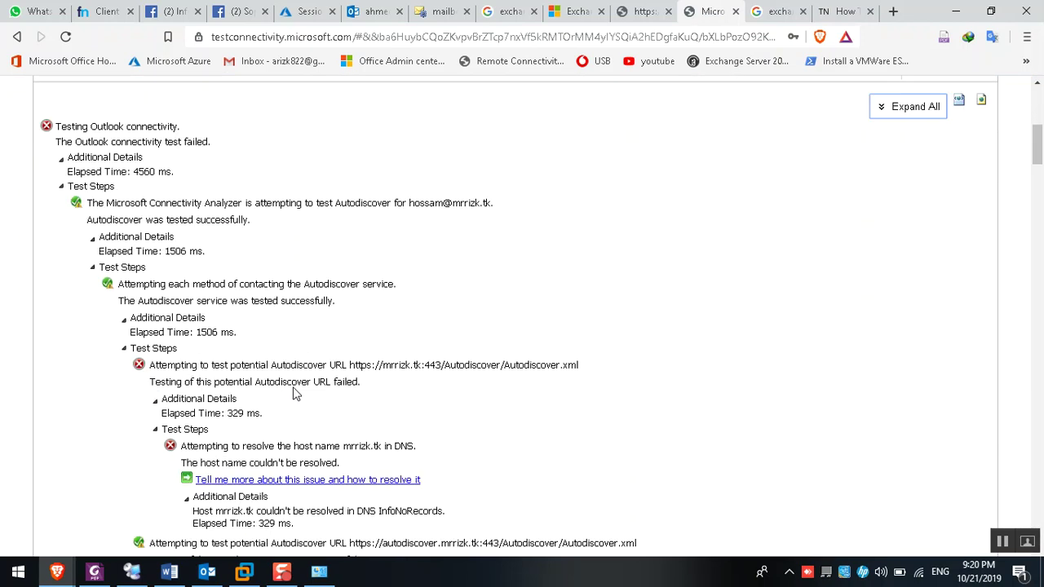
pyautogui.moveTo(350, 365); pyautogui.dragTo(583, 367)
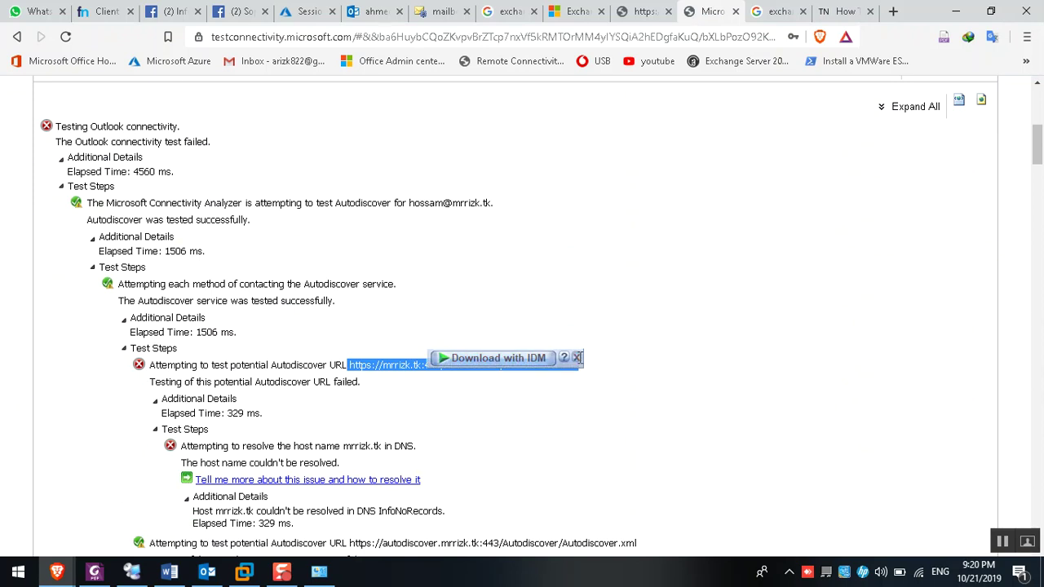
pyautogui.rightClick(371, 365)
pyautogui.click(418, 394)
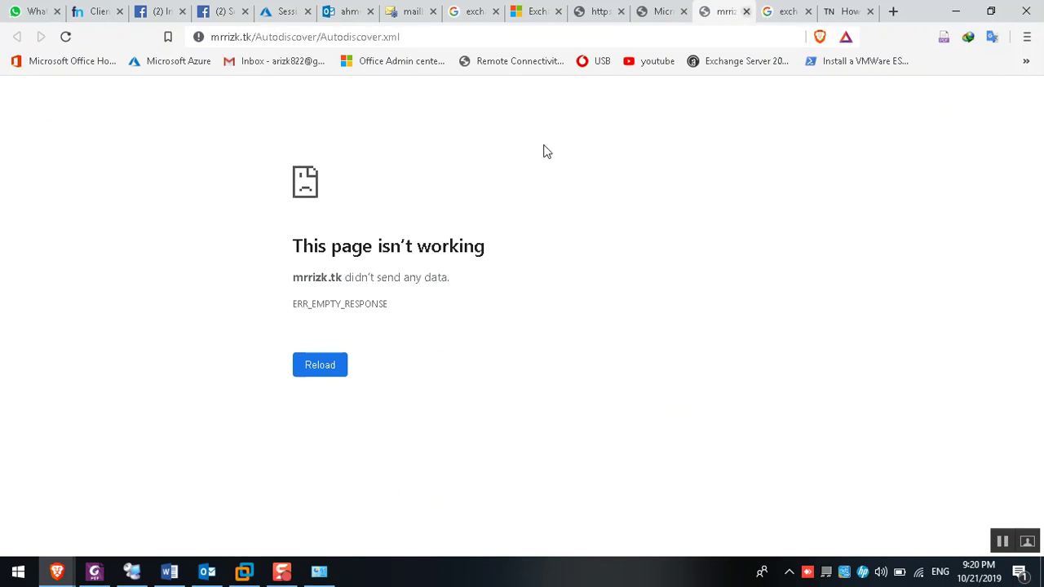
pyautogui.click(746, 12)
# Check the EX1-1 session, then open the autodiscover.mrrizk.tk Autodiscover URL in a new tab
pyautogui.click(131, 571)
pyautogui.click(57, 91)
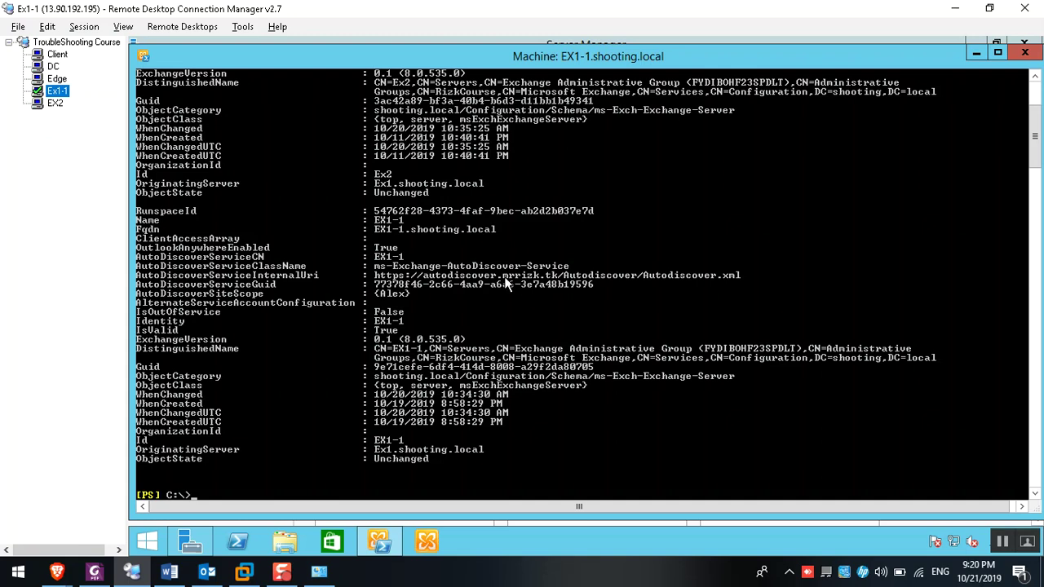
pyautogui.click(956, 12)
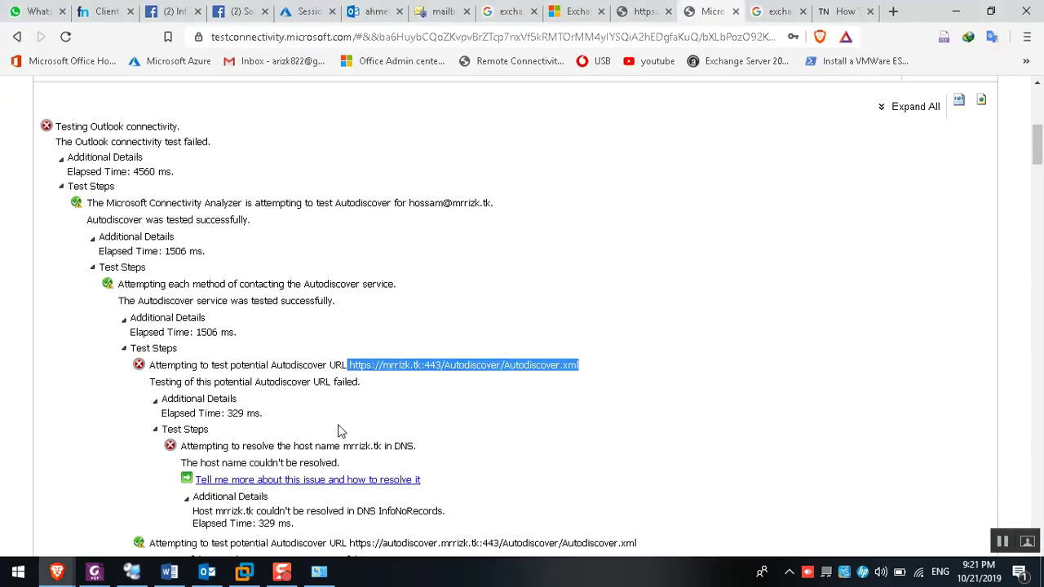
pyautogui.scroll(-1, 387, 398)
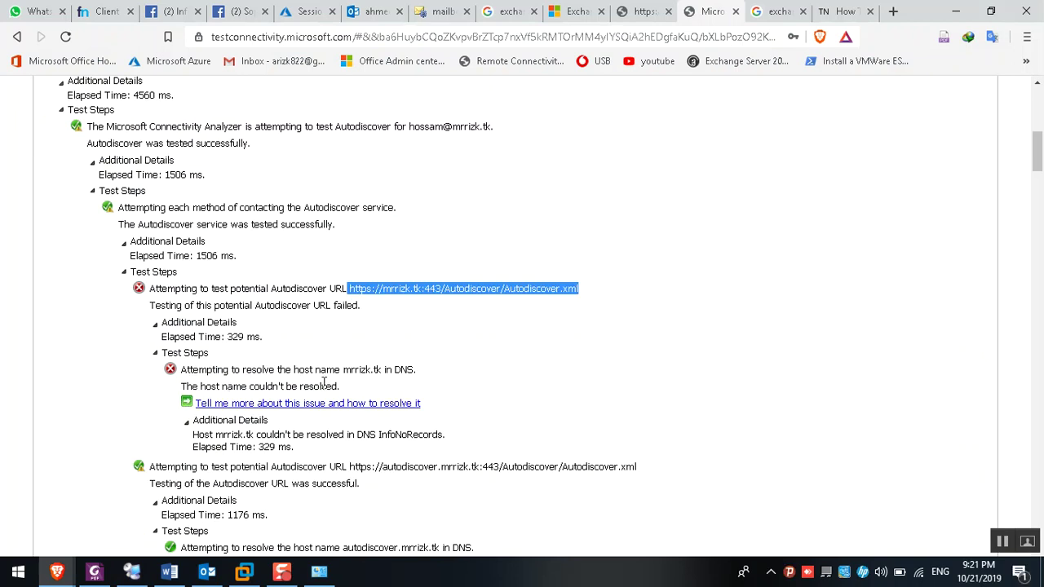
pyautogui.scroll(-3, 287, 387)
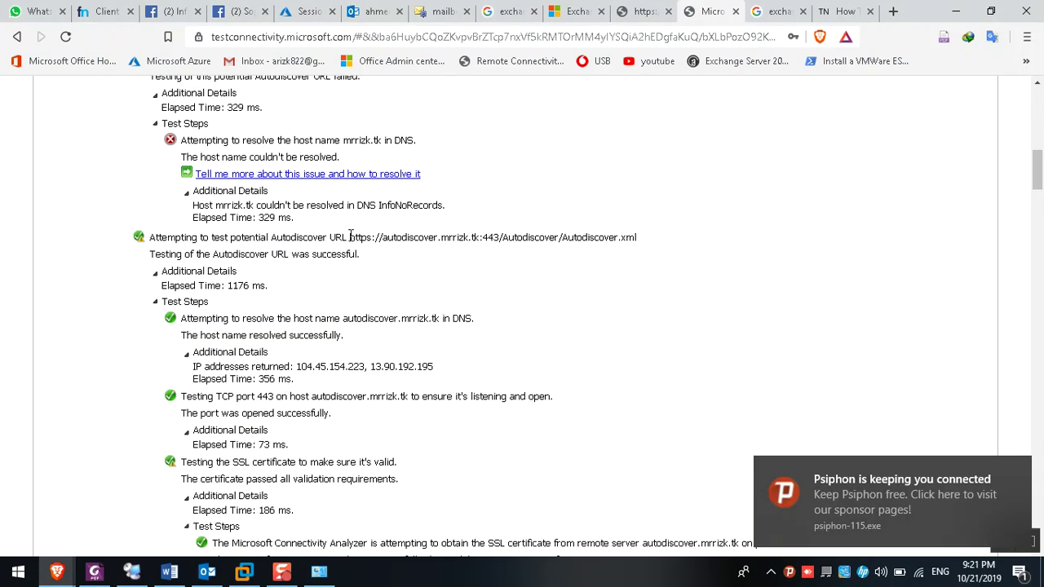
pyautogui.moveTo(350, 237); pyautogui.dragTo(691, 247)
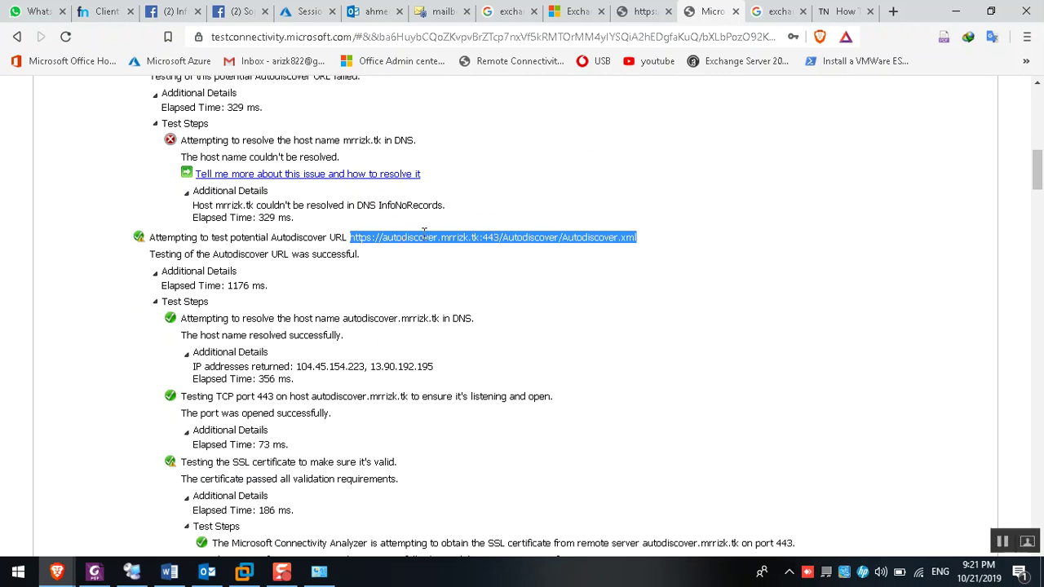
pyautogui.rightClick(474, 240)
pyautogui.click(530, 270)
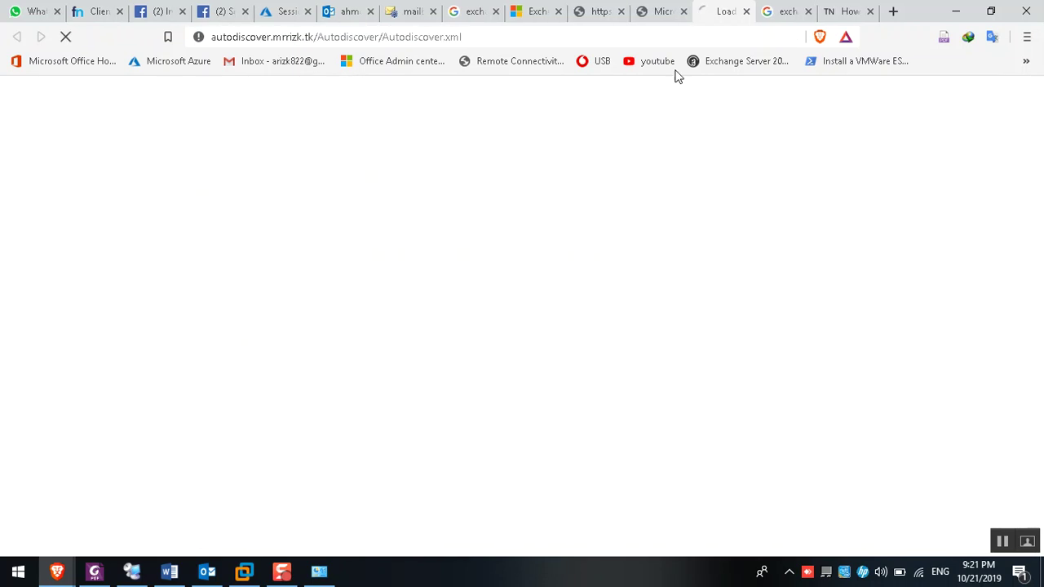
# Review the returned IP addresses and the mail.mrrizk.tk server name in the analyzer results
pyautogui.click(664, 8)
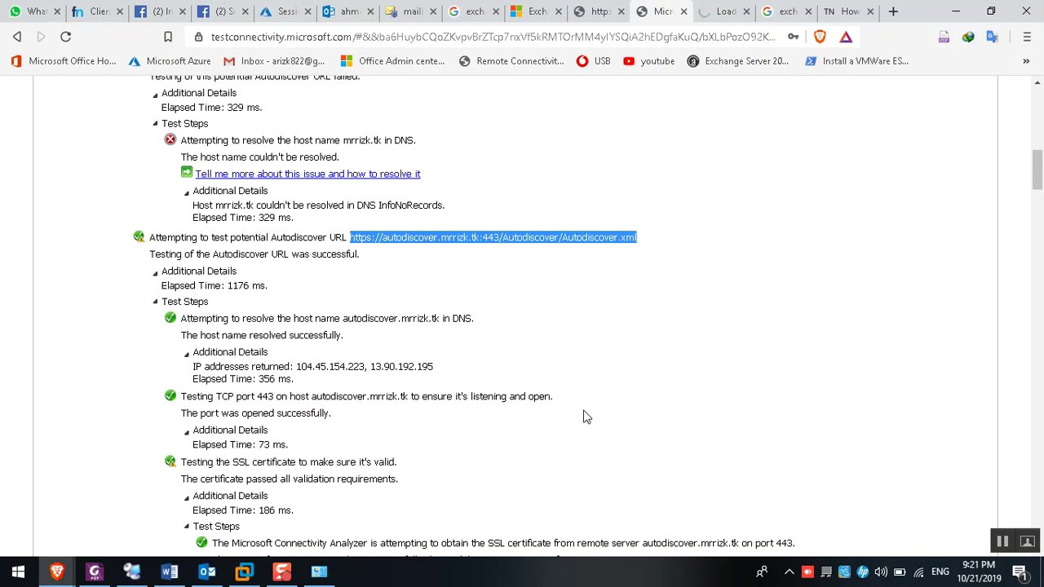
pyautogui.moveTo(314, 366); pyautogui.dragTo(434, 367)
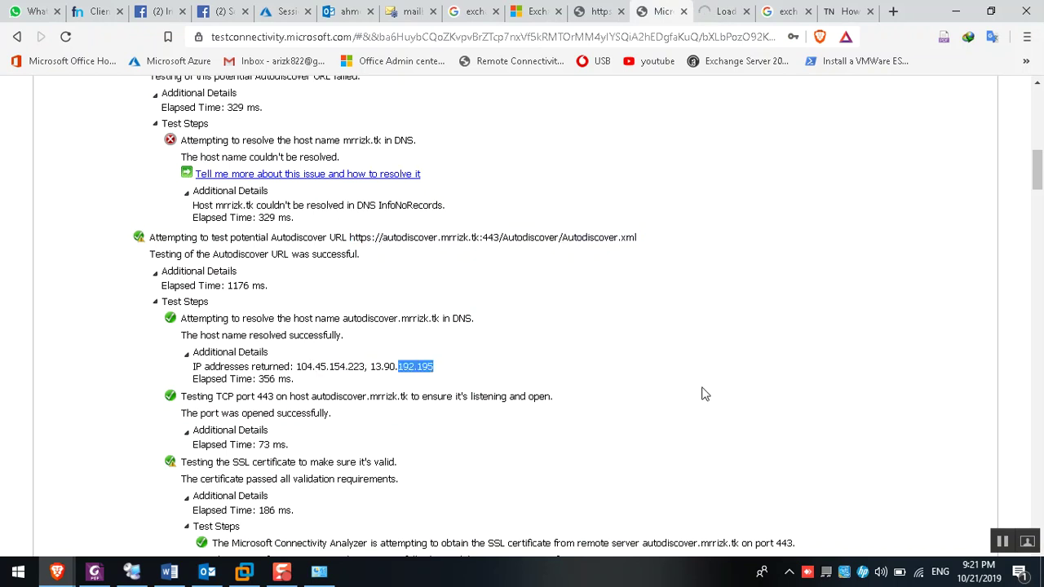
pyautogui.scroll(-5, 708, 422)
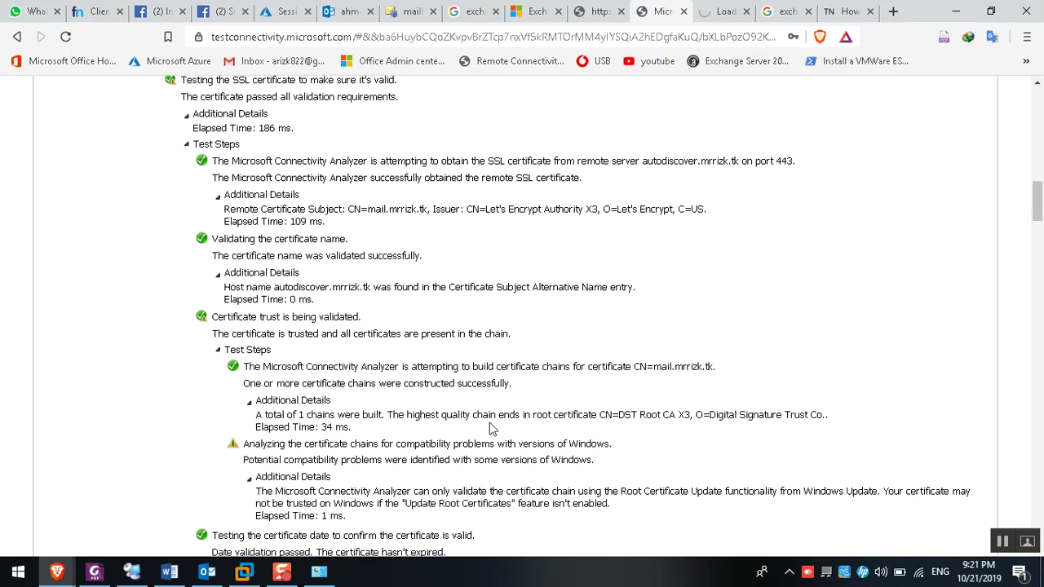
pyautogui.scroll(-18, 493, 429)
pyautogui.scroll(-15, 472, 433)
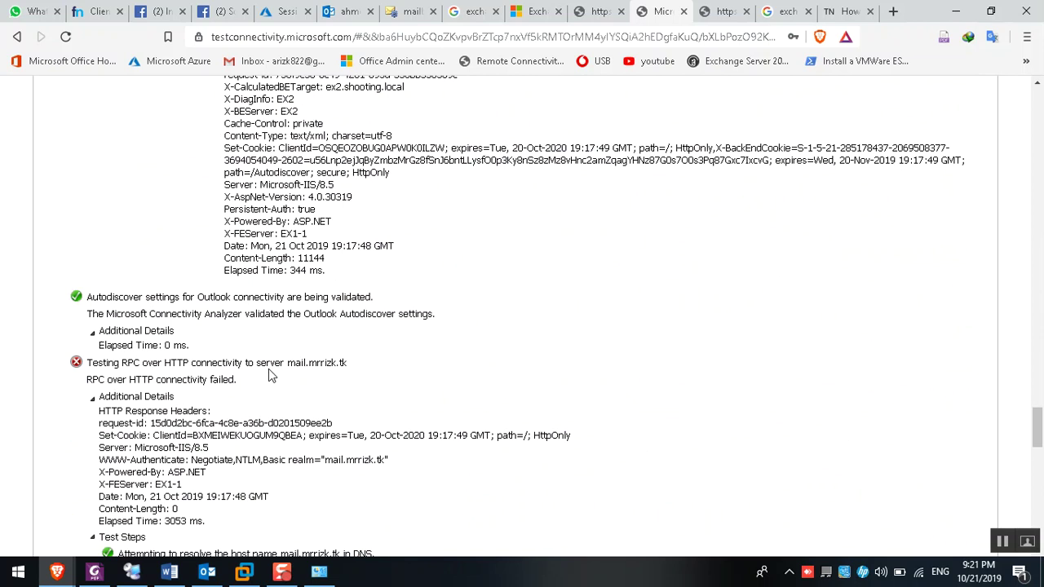
pyautogui.moveTo(285, 362); pyautogui.dragTo(350, 365)
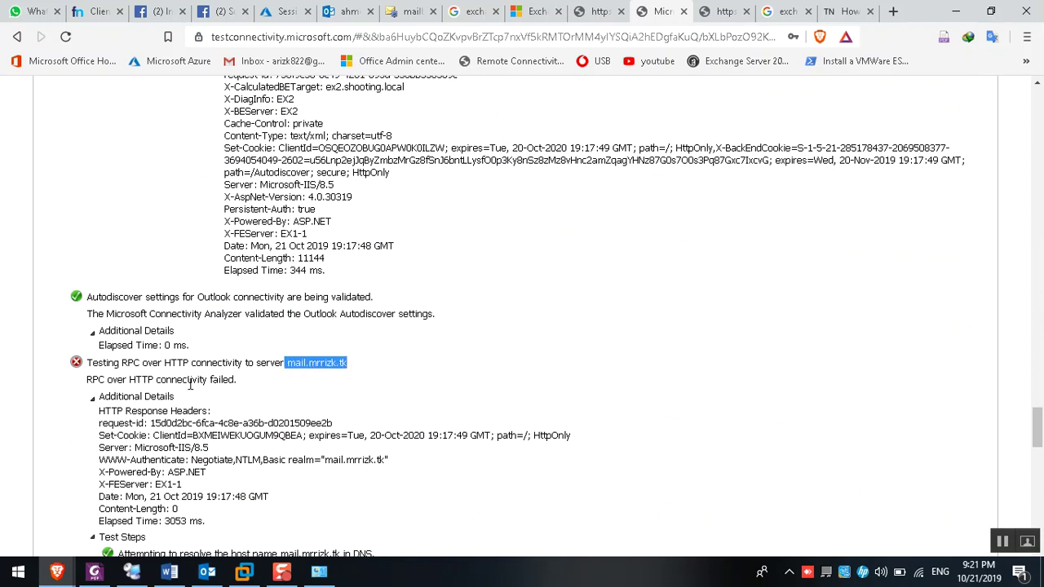
pyautogui.scroll(-3, 183, 386)
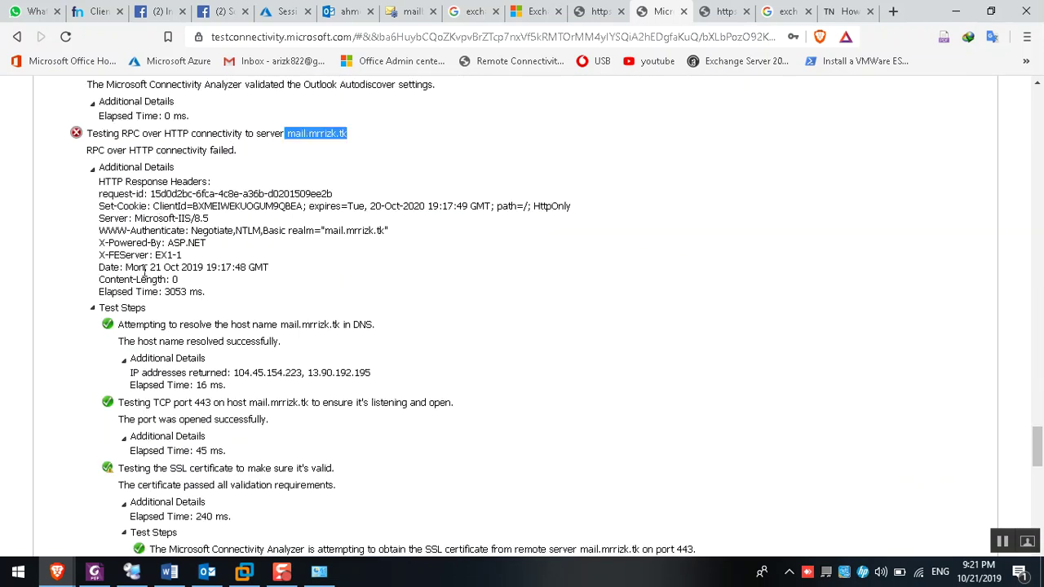
pyautogui.scroll(-15, 150, 245)
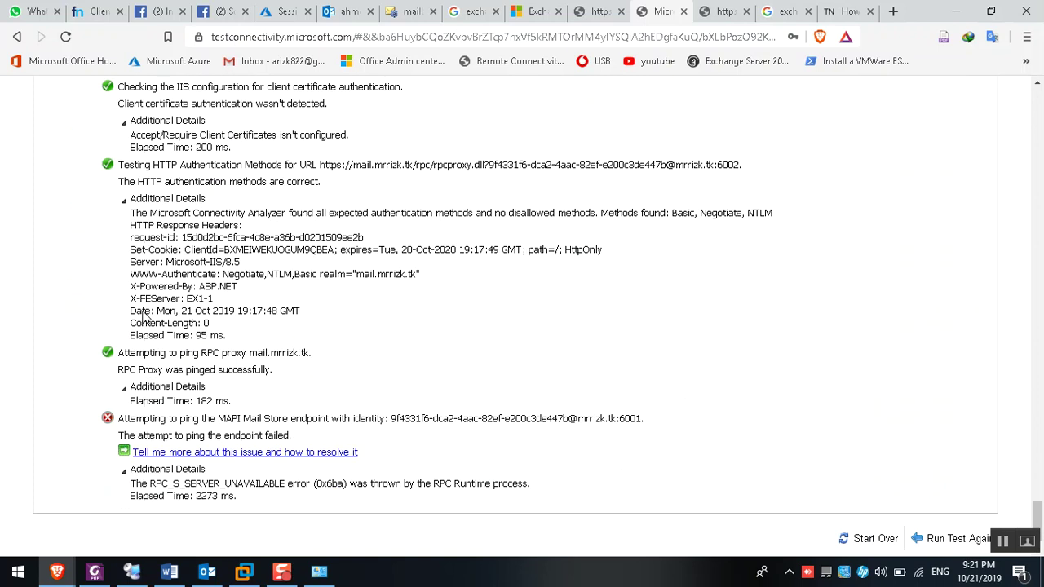
# Mark the failed MAPI ping's RPC error and open its help link in a new tab
pyautogui.moveTo(119, 419); pyautogui.dragTo(239, 418)
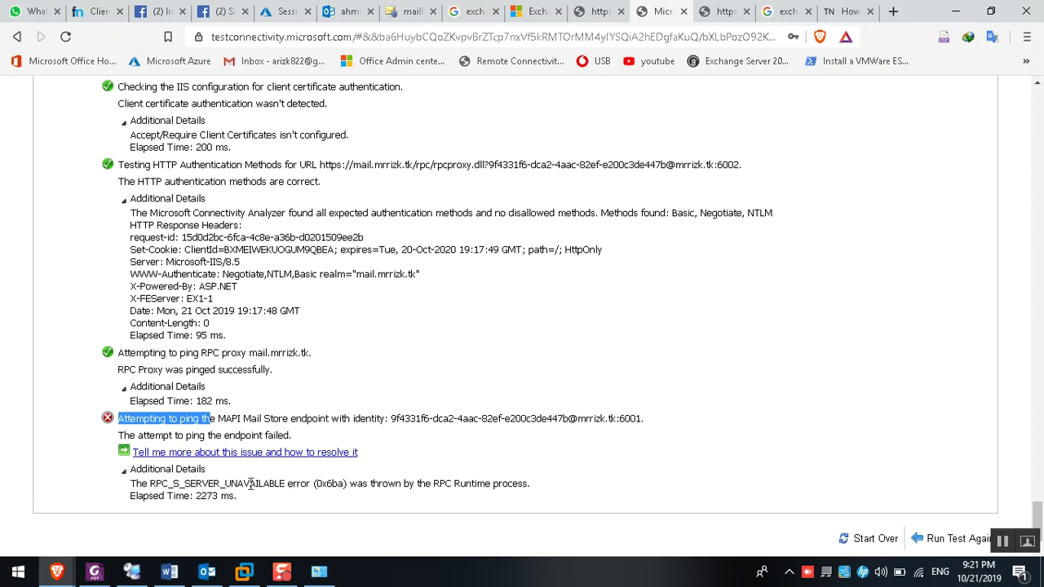
pyautogui.moveTo(349, 483); pyautogui.dragTo(523, 483)
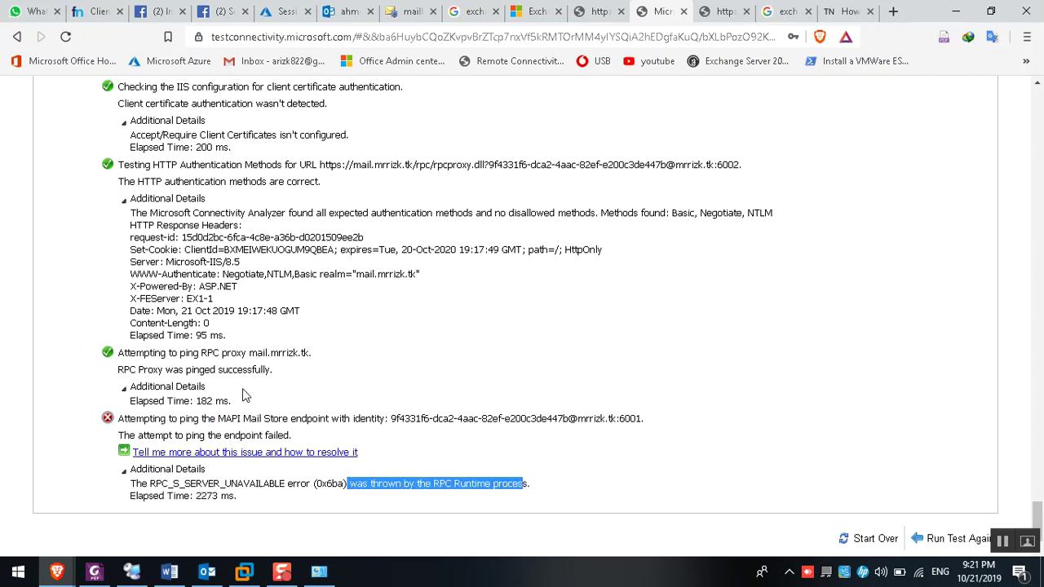
pyautogui.rightClick(220, 455)
pyautogui.click(261, 257)
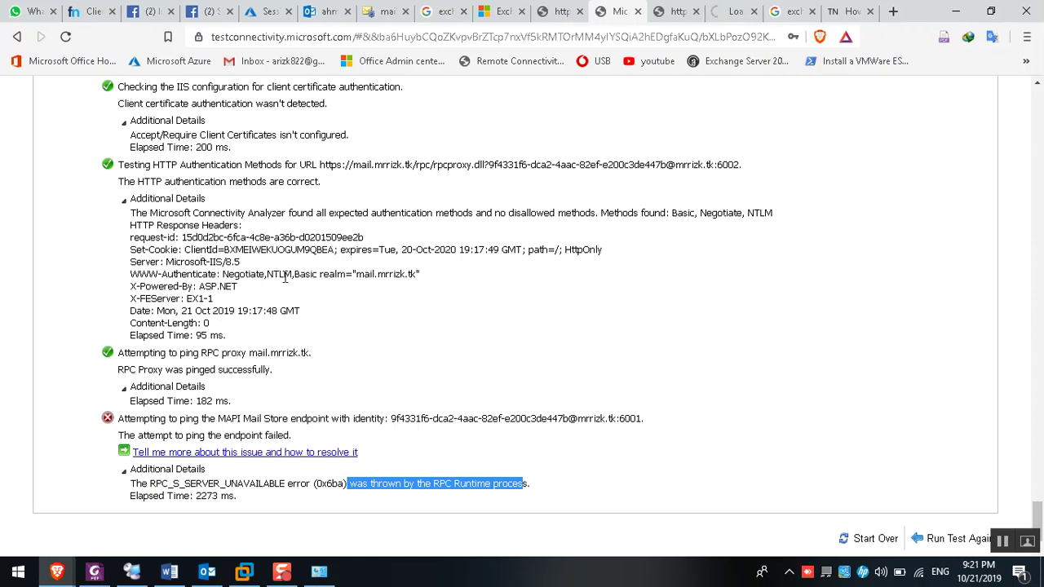
# Show the servers' virtual directories list in the EAC with the type filter open
pyautogui.click(385, 10)
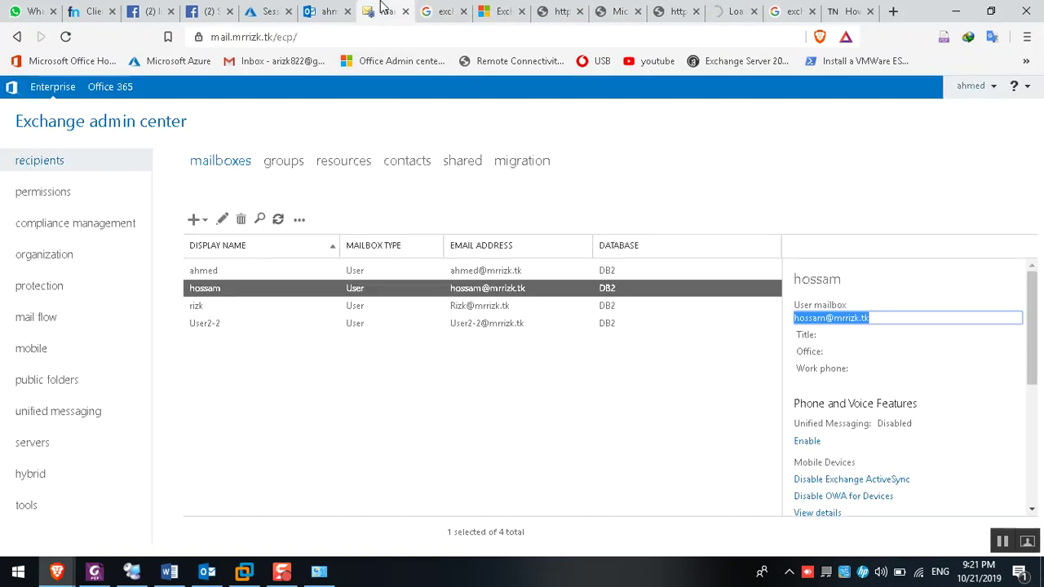
pyautogui.click(37, 441)
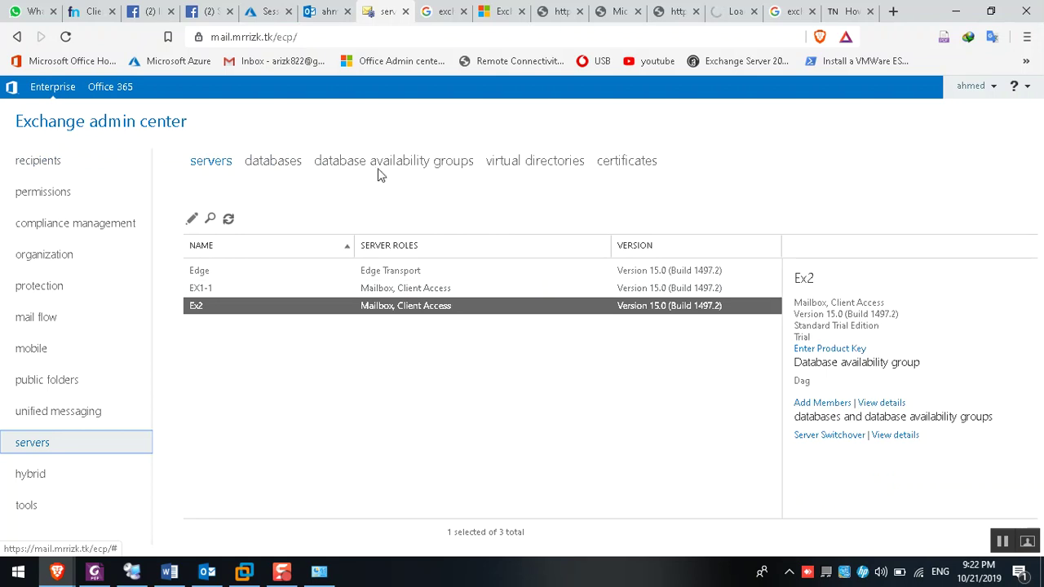
pyautogui.click(509, 160)
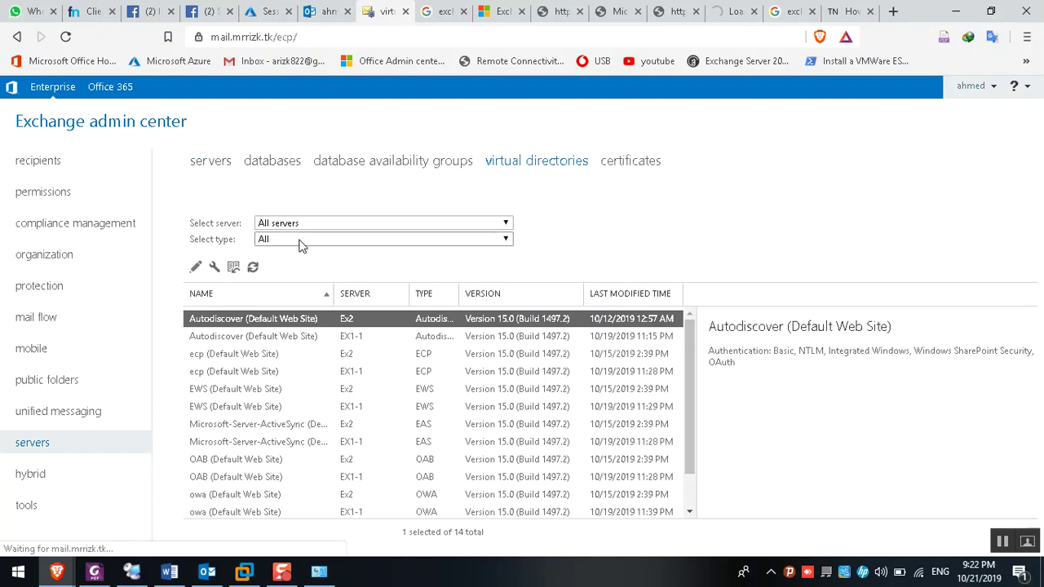
pyautogui.click(294, 239)
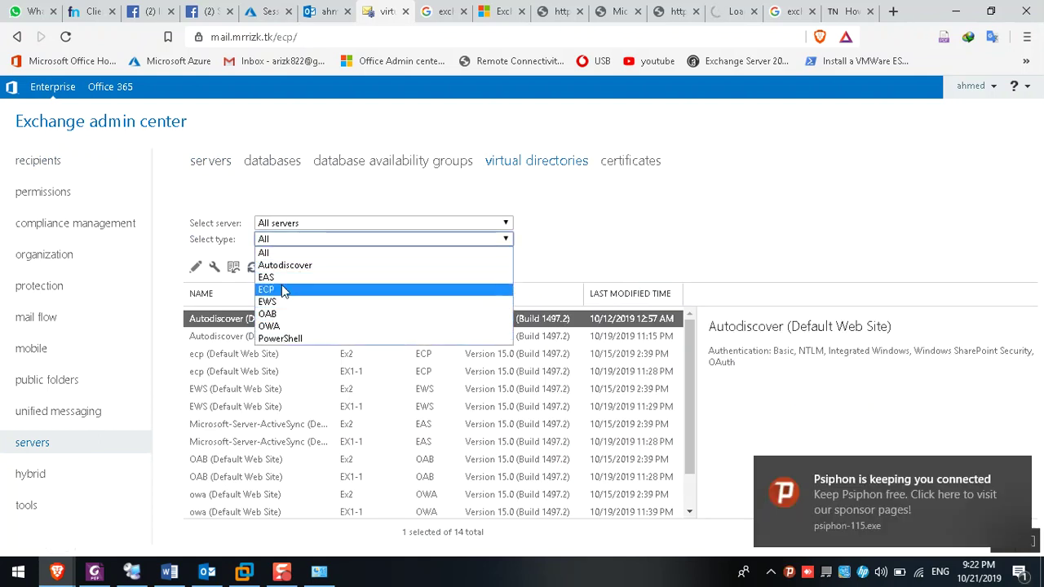
# Return to the EX1-1 PowerShell session and clear the console
pyautogui.click(131, 572)
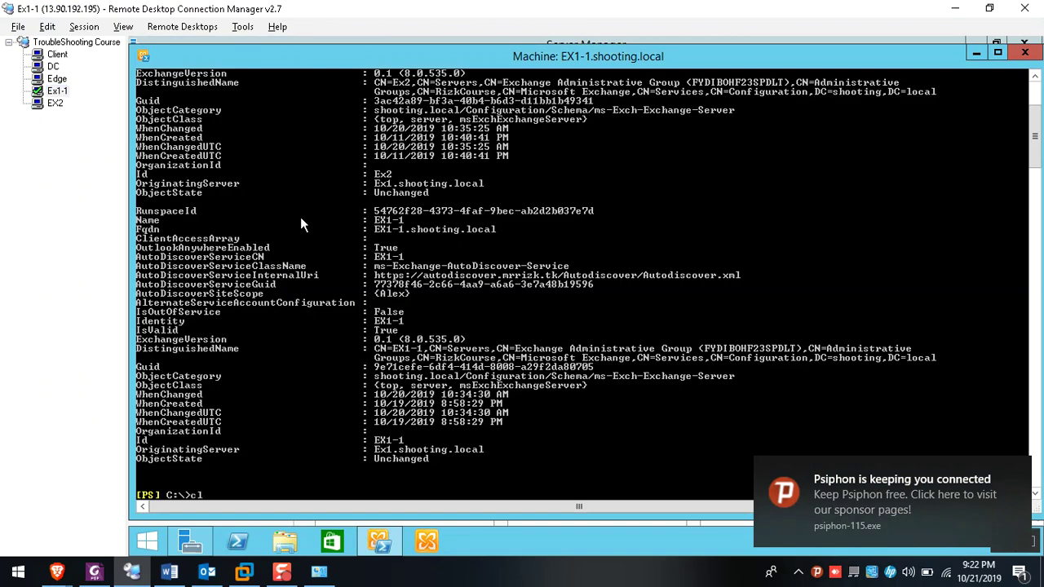
pyautogui.hotkey('alt', 'Tab')
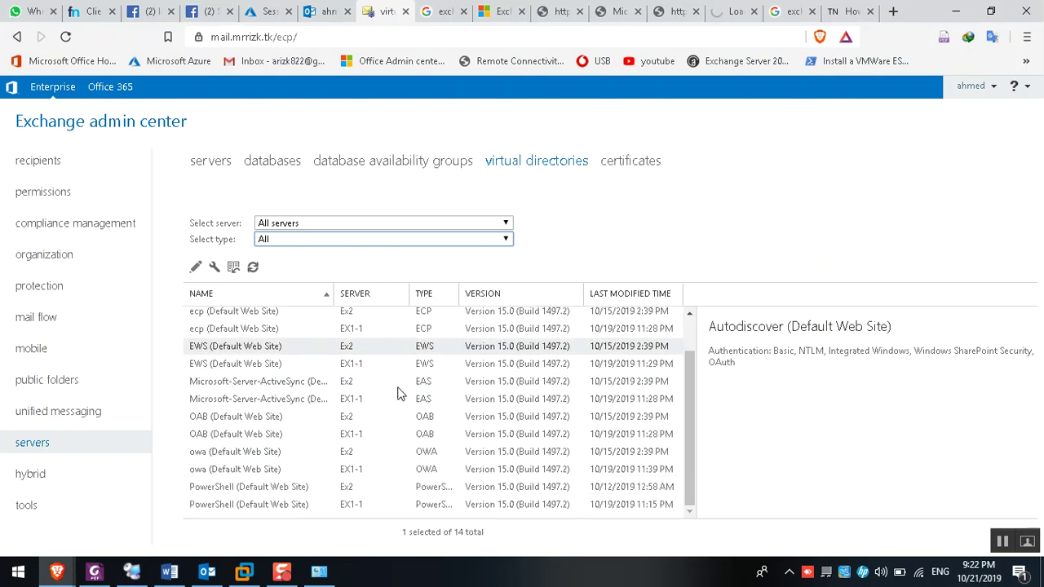
pyautogui.hotkey('alt', 'Tab')
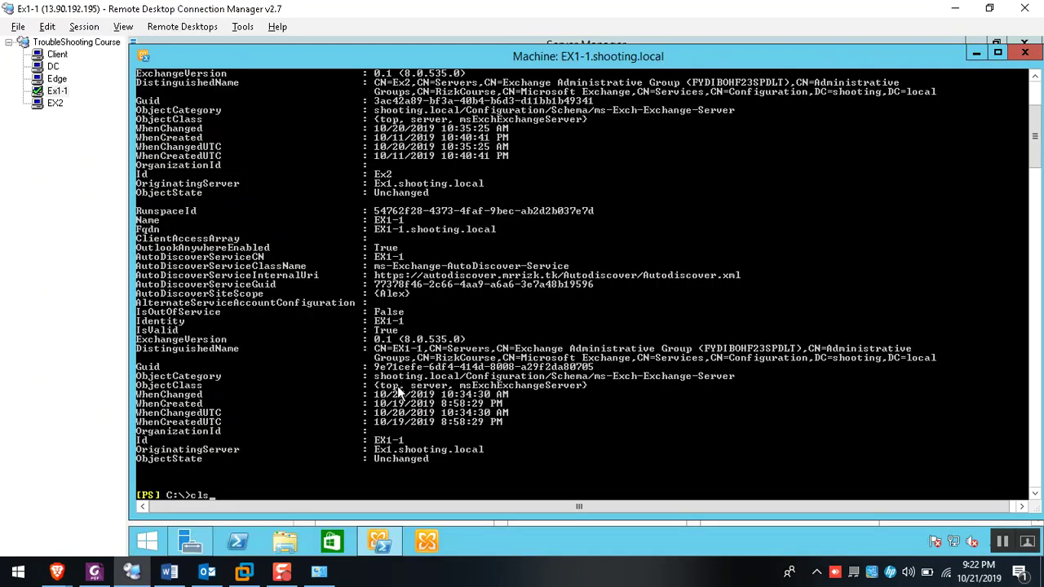
pyautogui.press('Return')
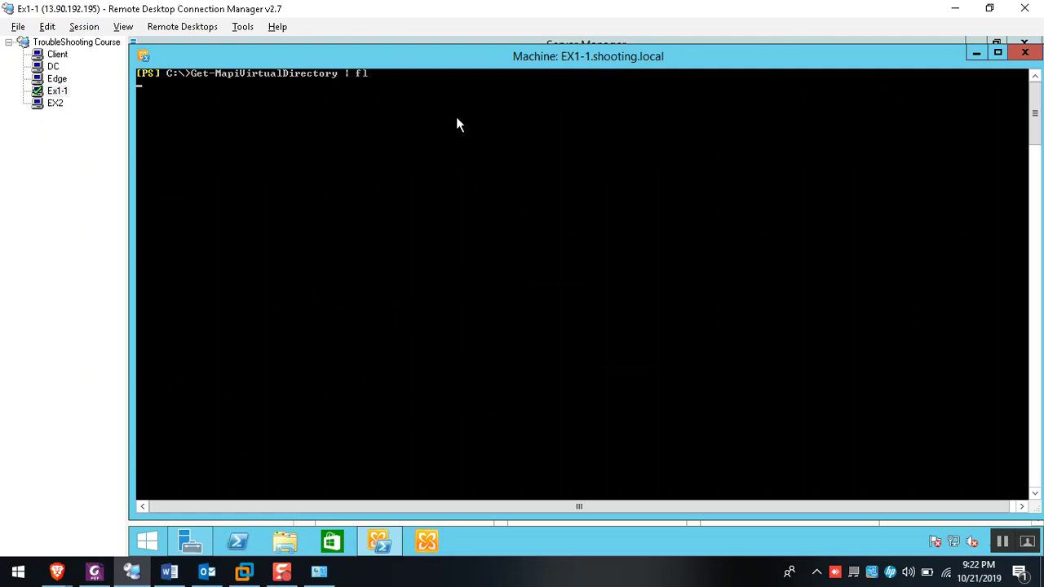
# Mark the MAPI virtual directory URL lines on EX1-1, then clear the console with cls
pyautogui.doubleClick(481, 57)
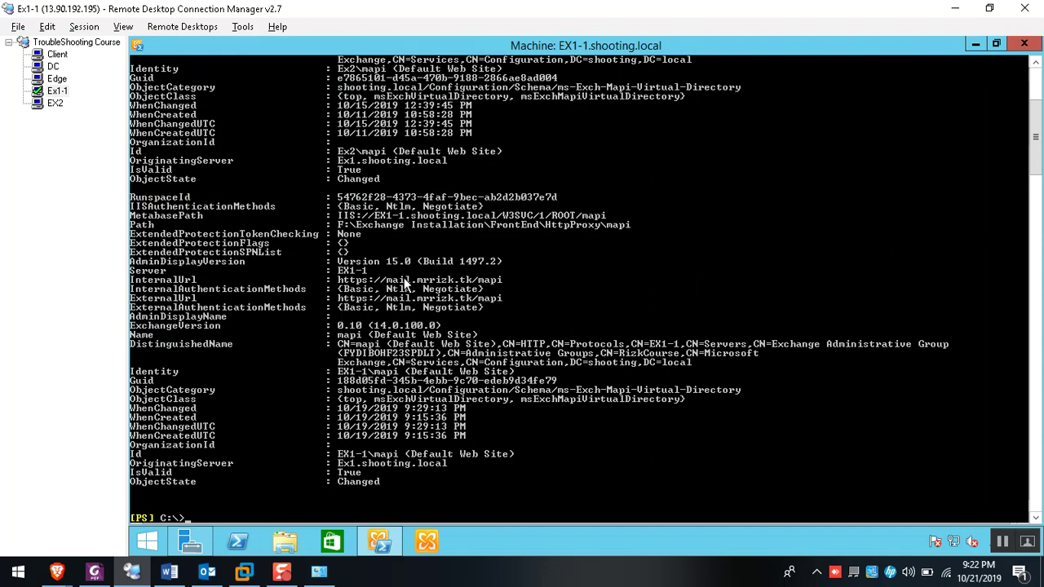
pyautogui.scroll(1, 403, 280)
pyautogui.rightClick(392, 333)
pyautogui.click(431, 341)
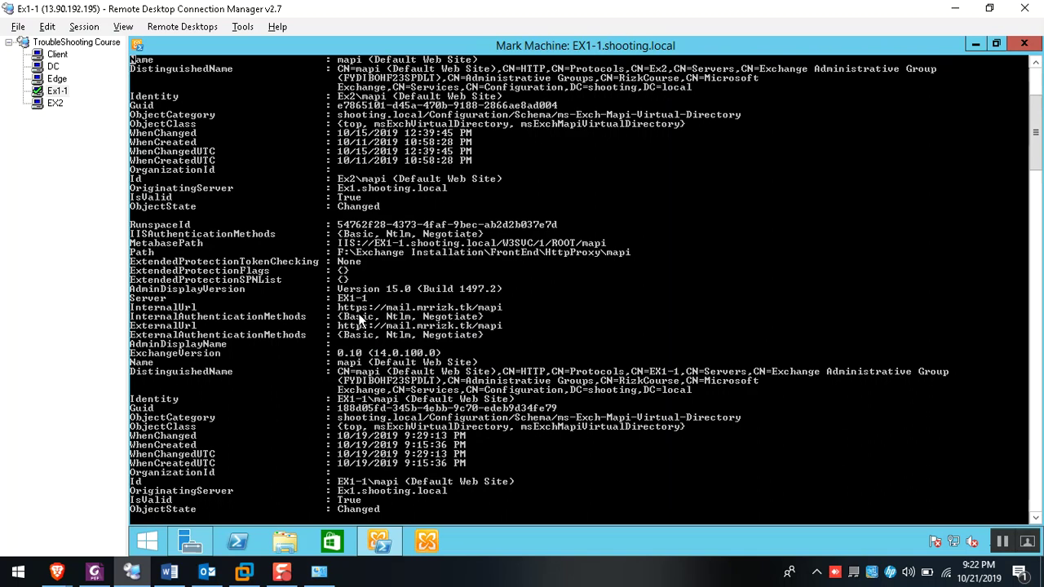
pyautogui.moveTo(340, 307); pyautogui.dragTo(349, 326)
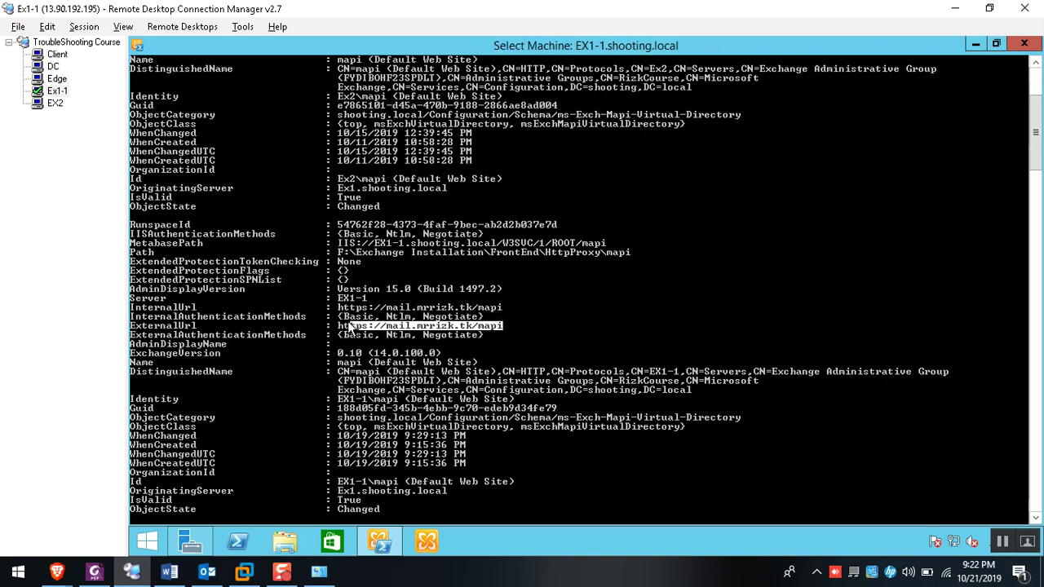
pyautogui.press('Return')
pyautogui.write('cls')
pyautogui.press('Return')
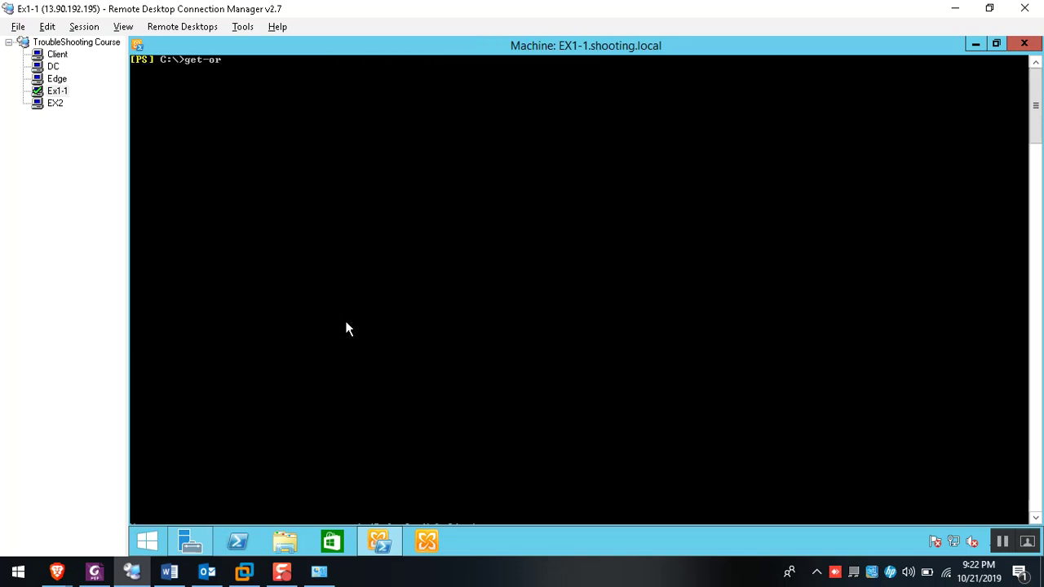
# Run Get-OrganizationConfig and highlight the MapiHttpEnabled False line
pyautogui.write('get-orga')
pyautogui.press('Tab')
pyautogui.press('Tab')
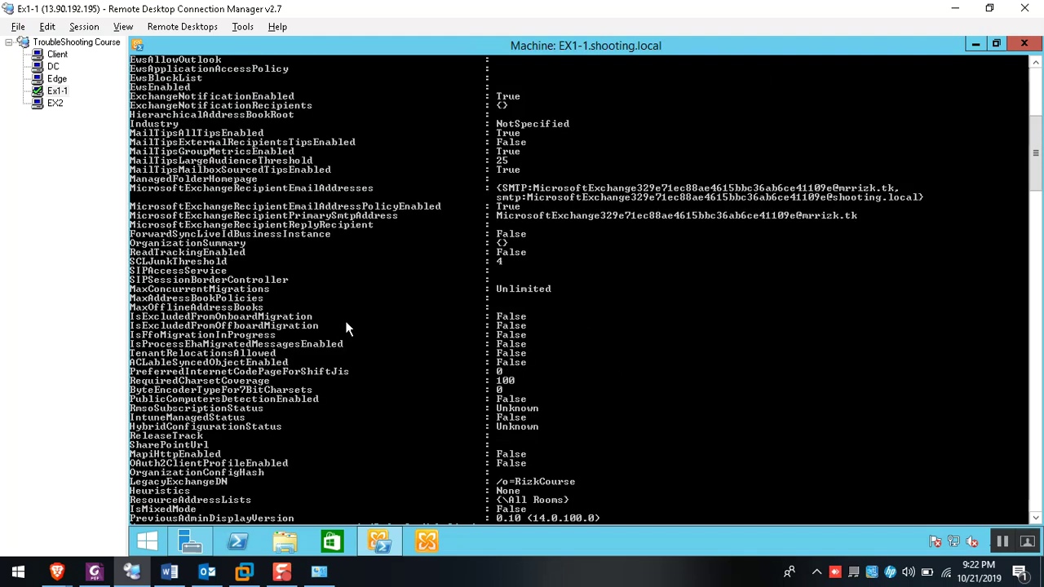
pyautogui.scroll(3, 238, 331)
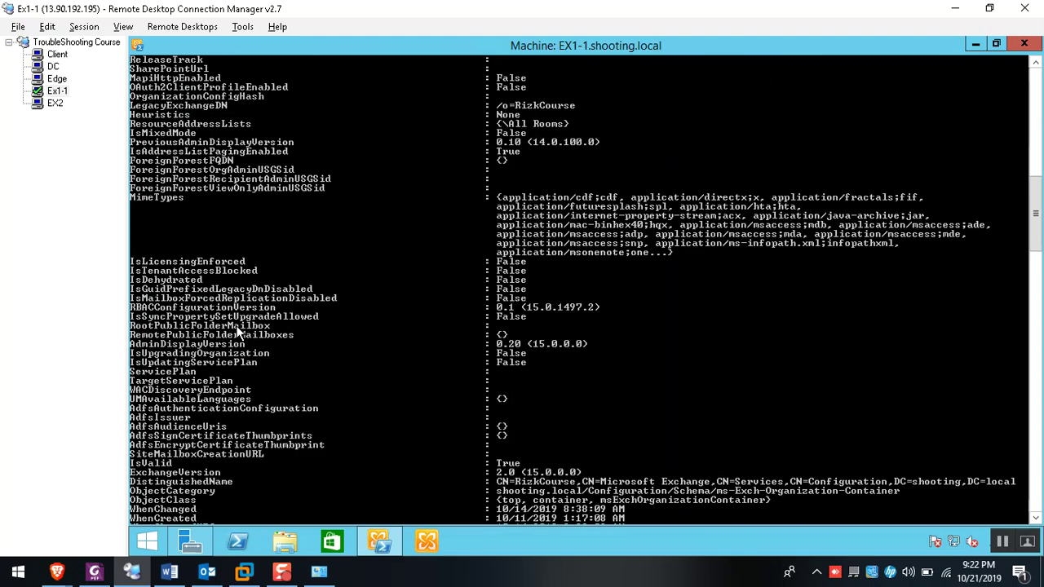
pyautogui.scroll(3, 238, 330)
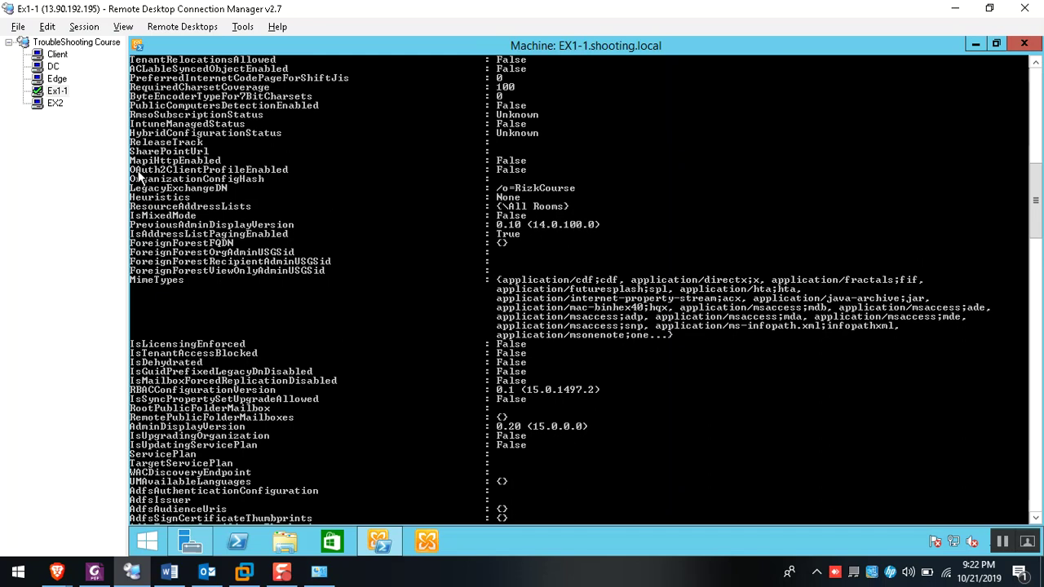
pyautogui.rightClick(219, 197)
pyautogui.click(239, 208)
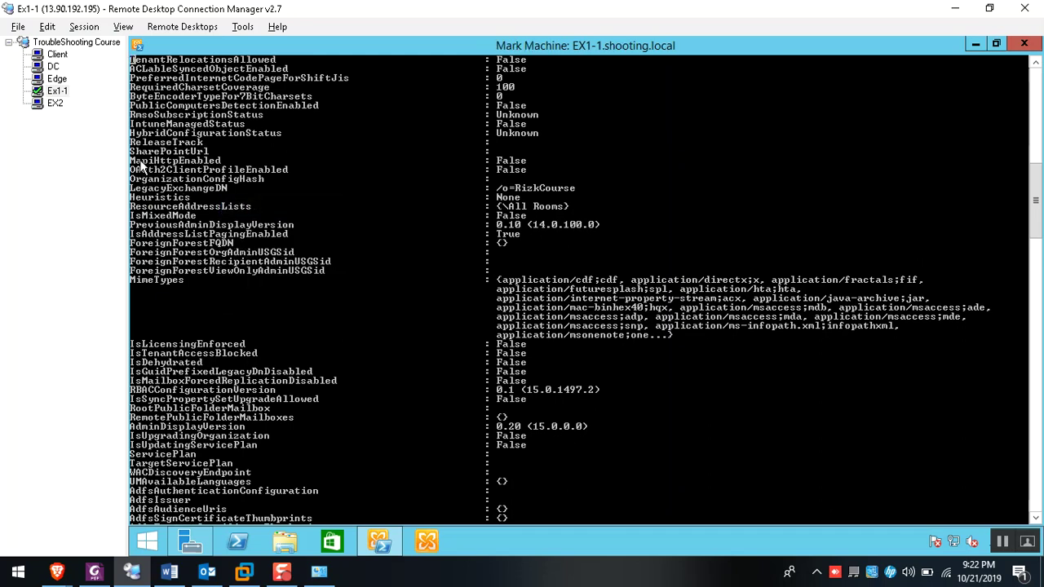
pyautogui.moveTo(134, 162); pyautogui.dragTo(502, 167)
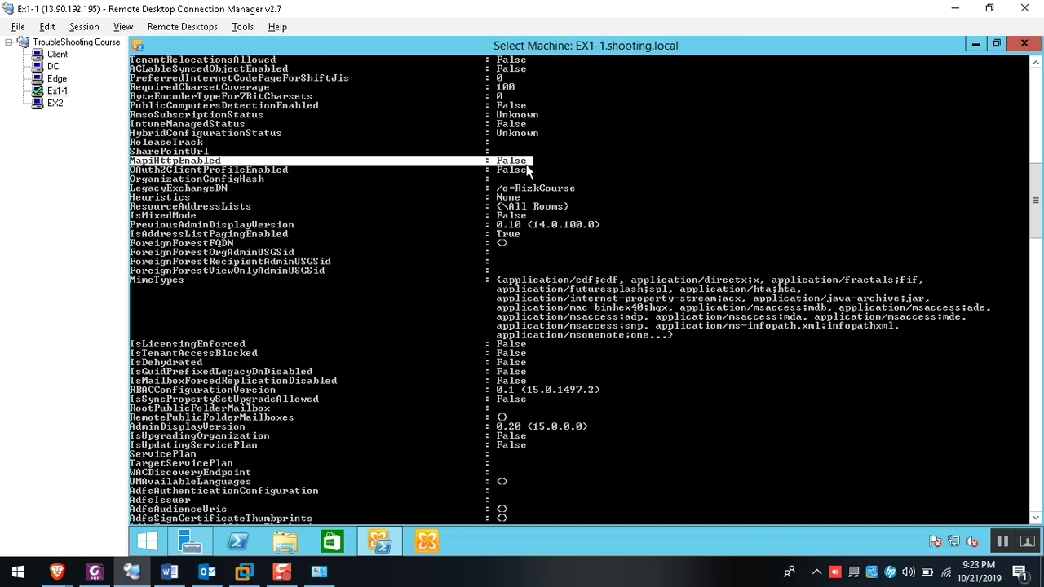
pyautogui.moveTo(526, 166); pyautogui.dragTo(133, 163)
pyautogui.click(208, 571)
# Enter the account holder's name in Outlook's Add Account wizard
pyautogui.click(401, 241)
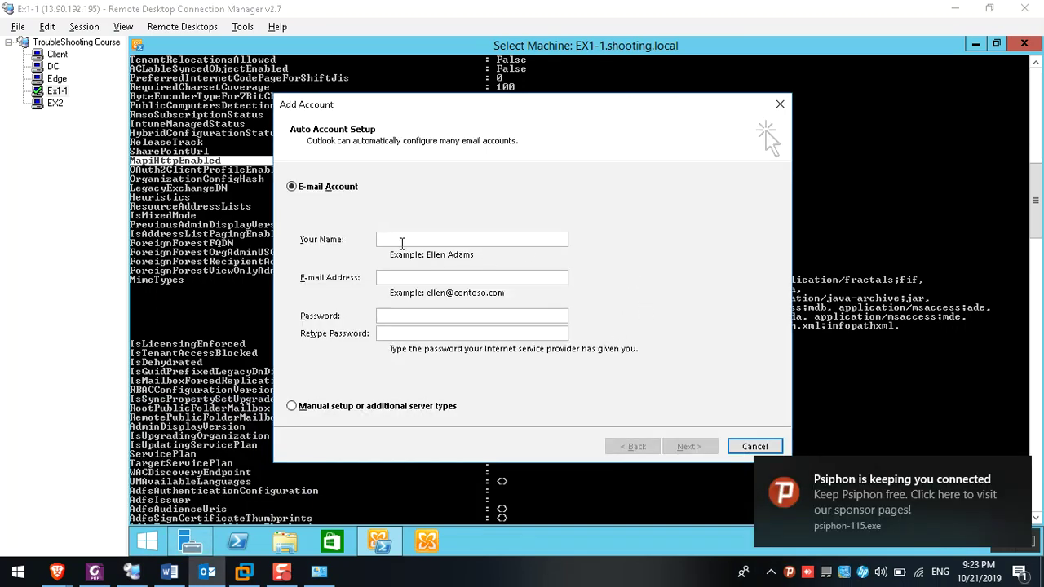
pyautogui.write('hossan')
pyautogui.press('Tab')
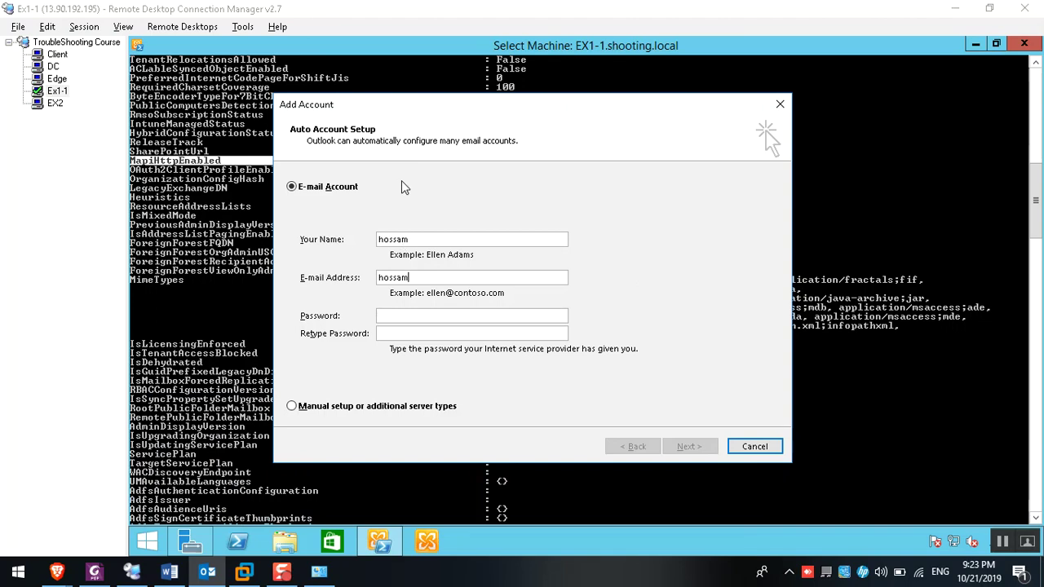
# Return to the Exchange admin center's virtual directories list in the browser
pyautogui.click(236, 162)
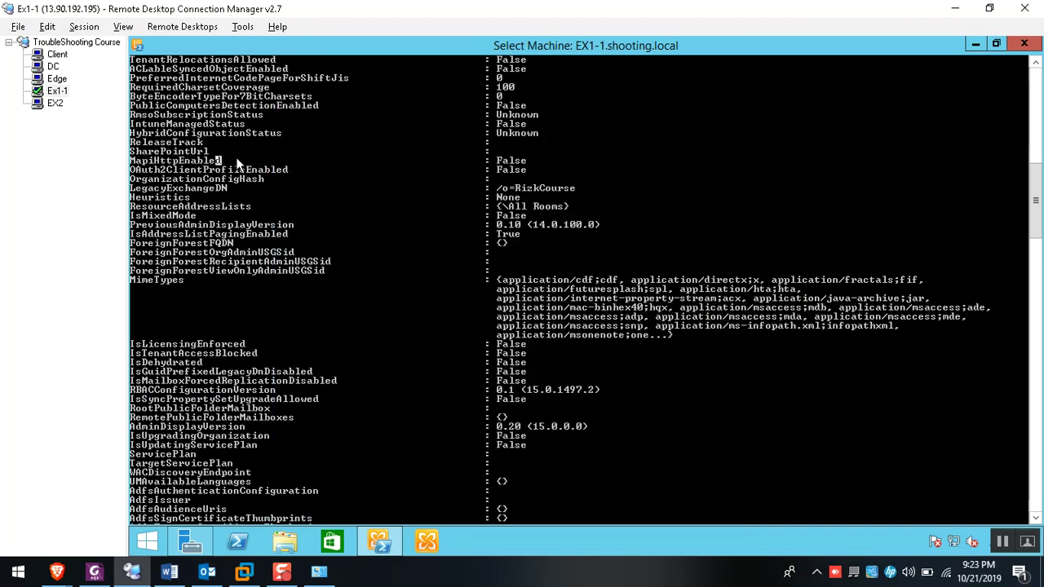
pyautogui.moveTo(57, 571)
pyautogui.click(79, 493)
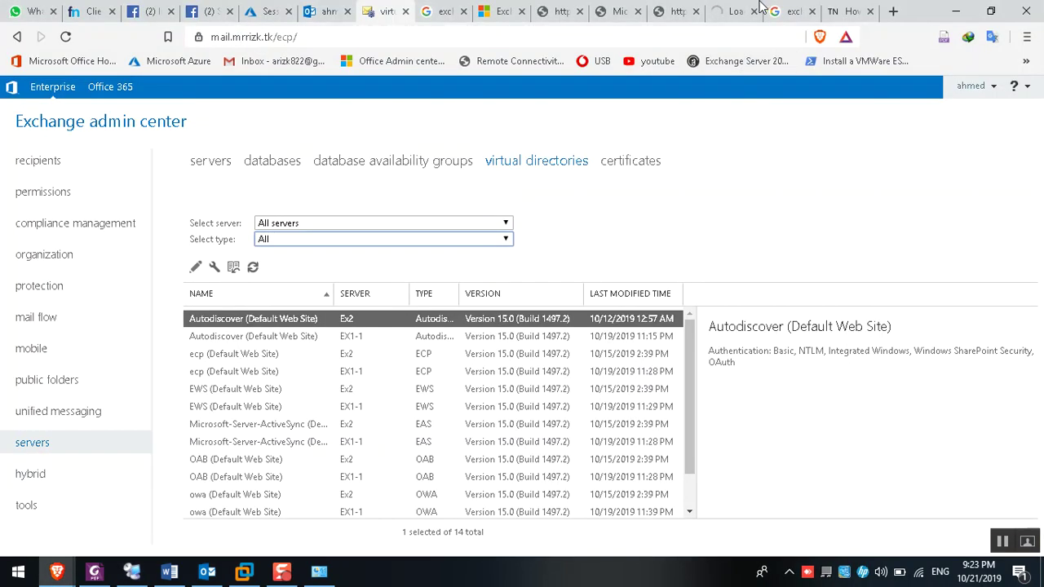
# Open the 'RPC Server Unavailable' help article from the test results and close the extra tabs
pyautogui.click(681, 8)
pyautogui.click(627, 8)
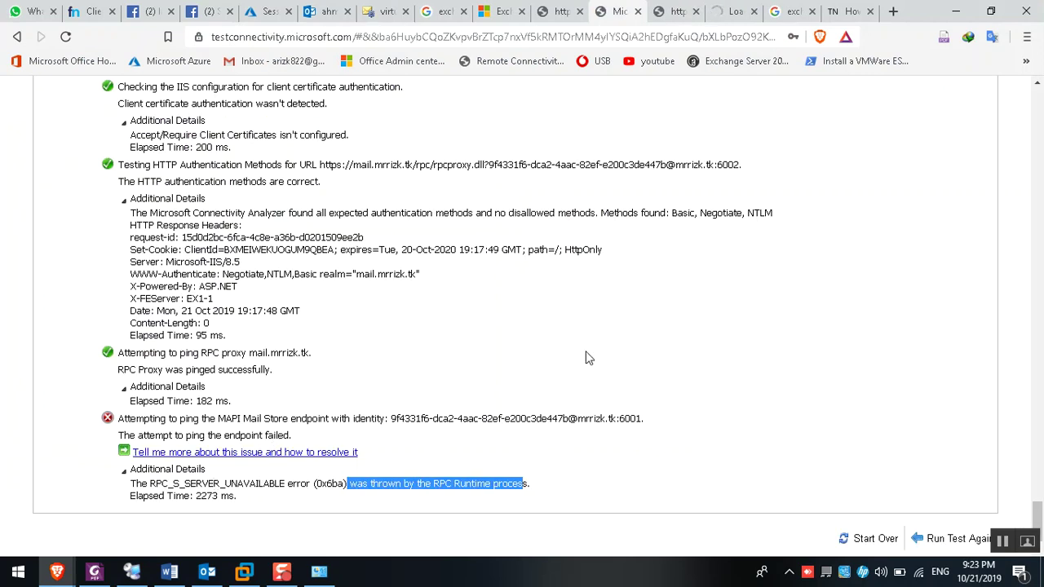
pyautogui.rightClick(261, 454)
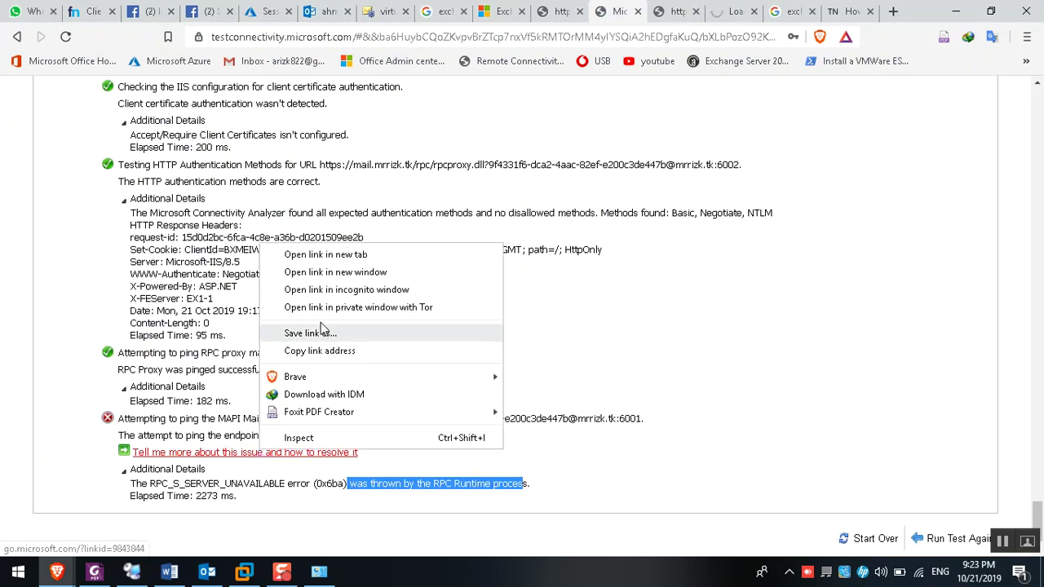
pyautogui.click(331, 257)
pyautogui.click(650, 10)
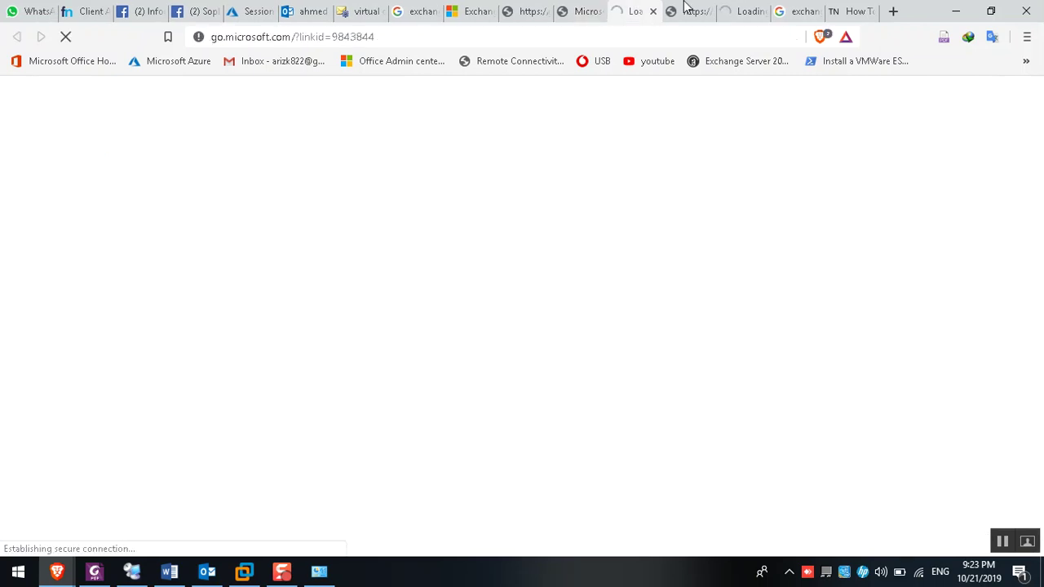
pyautogui.click(688, 9)
pyautogui.click(707, 11)
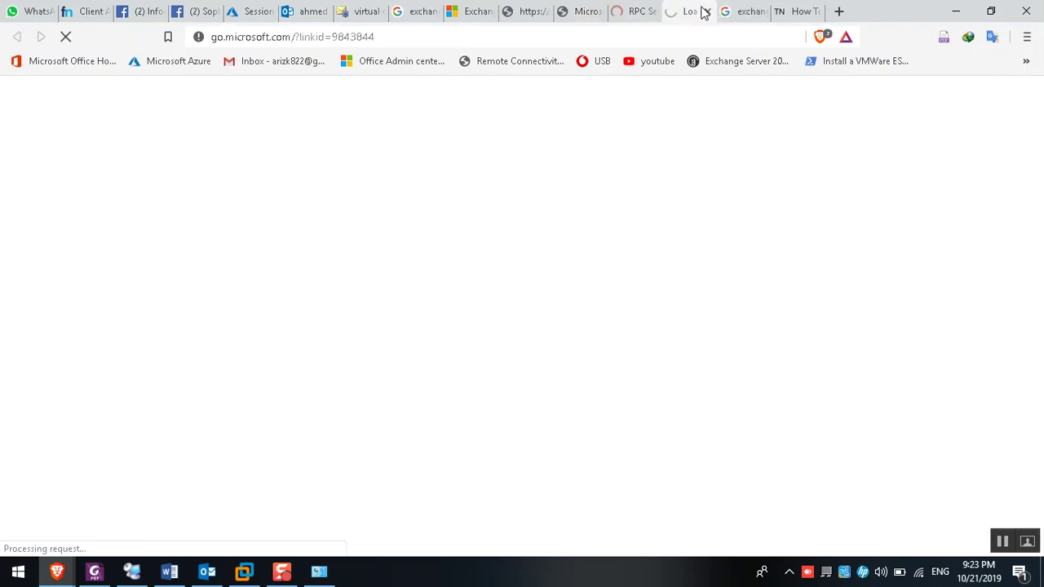
pyautogui.click(706, 11)
pyautogui.click(640, 12)
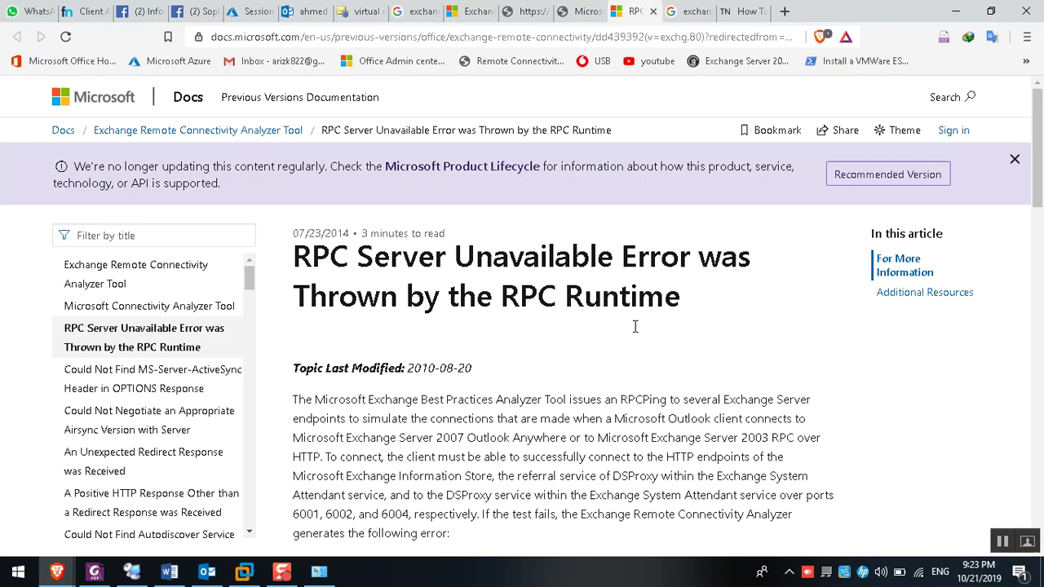
# Highlight the DNS resolution and firewall causes in the article, then reload the Azure portal
pyautogui.scroll(-4, 789, 477)
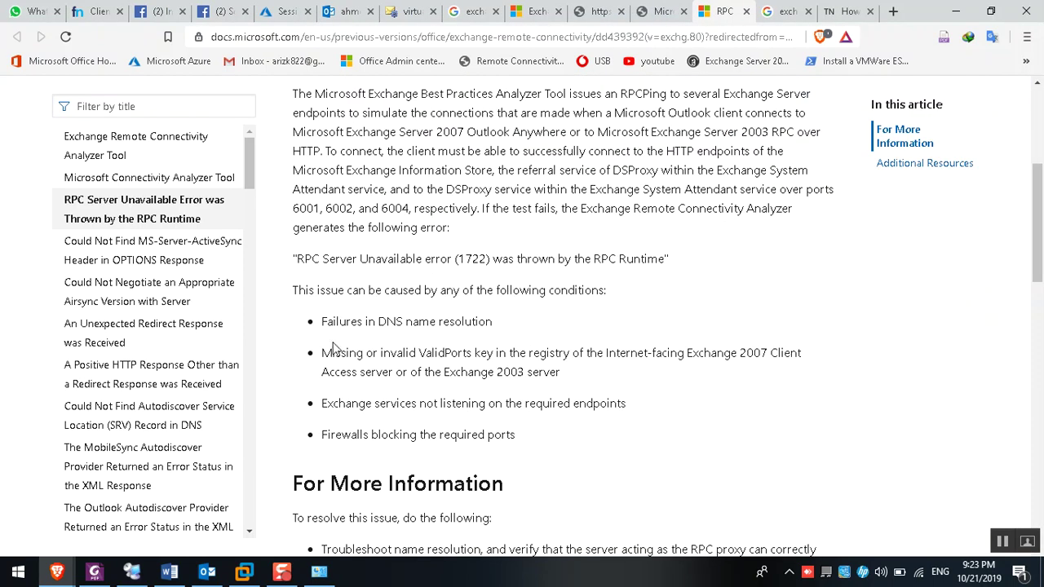
pyautogui.moveTo(328, 325); pyautogui.dragTo(536, 327)
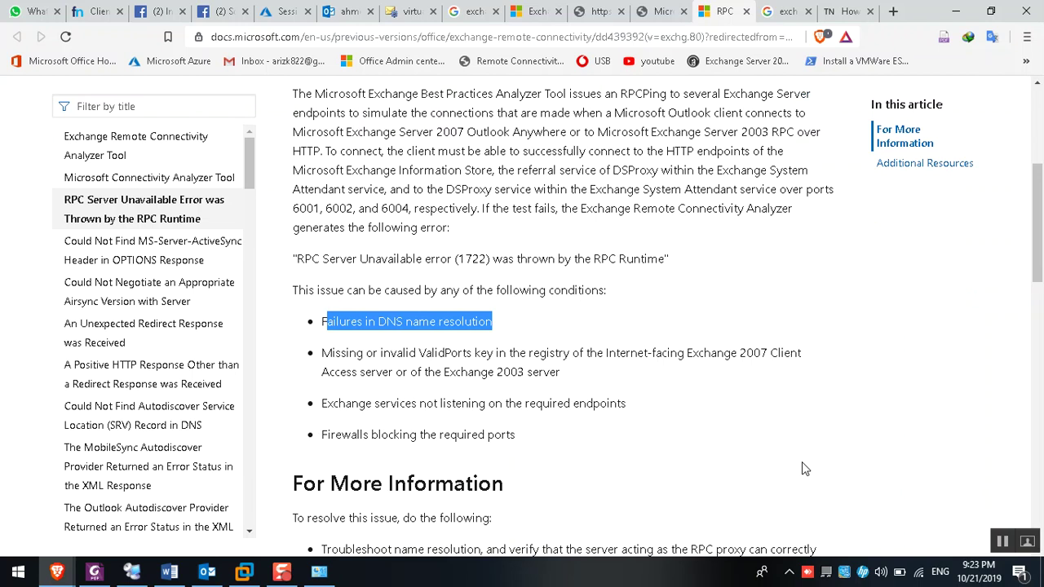
pyautogui.scroll(-1, 804, 469)
pyautogui.moveTo(342, 359); pyautogui.dragTo(492, 361)
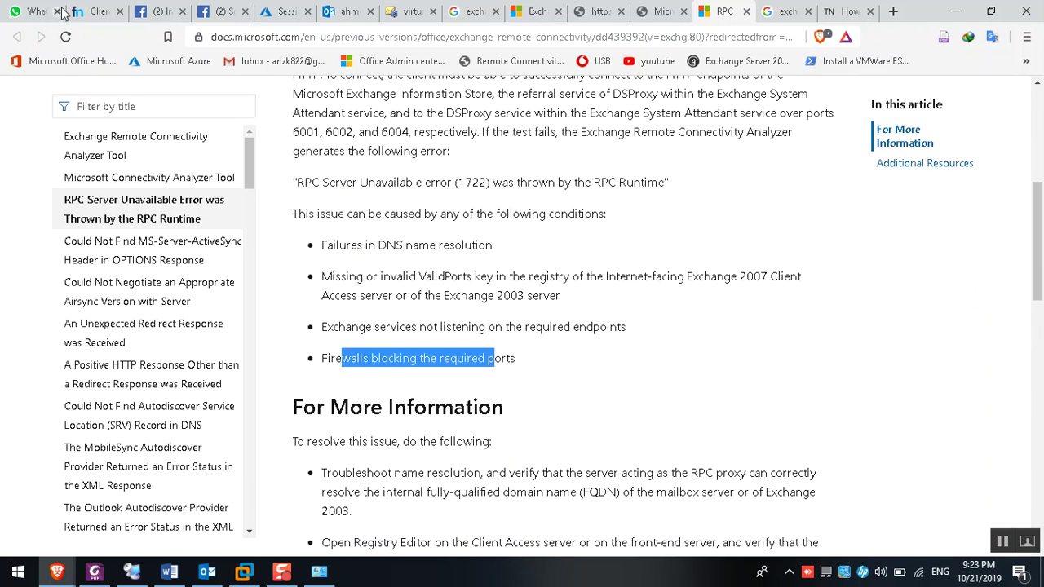
pyautogui.click(281, 12)
pyautogui.click(164, 63)
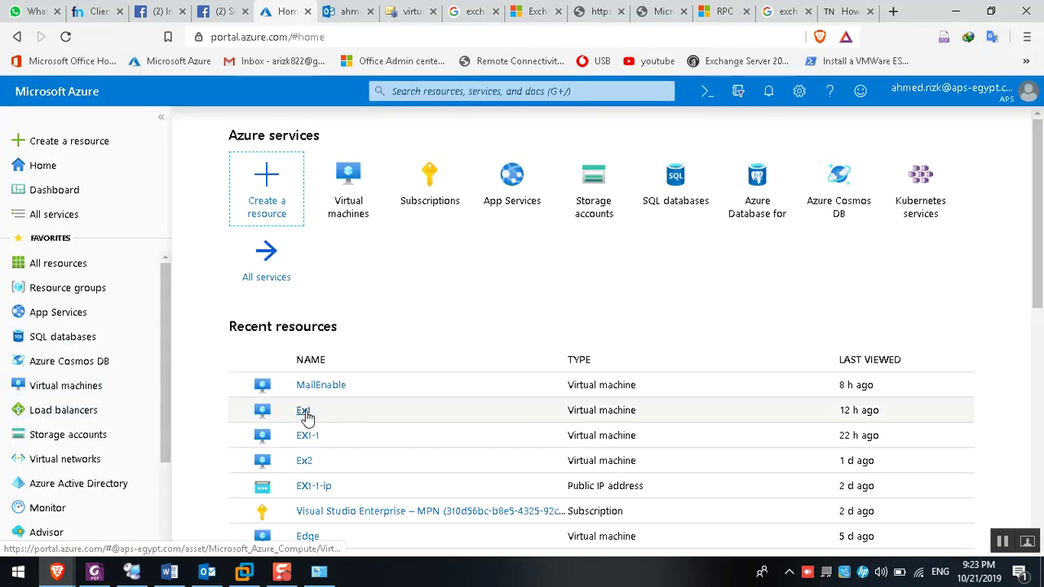
# Open the Ex1, EX1-1 and Ex2 virtual machines in separate browser tabs
pyautogui.rightClick(303, 411)
pyautogui.click(343, 216)
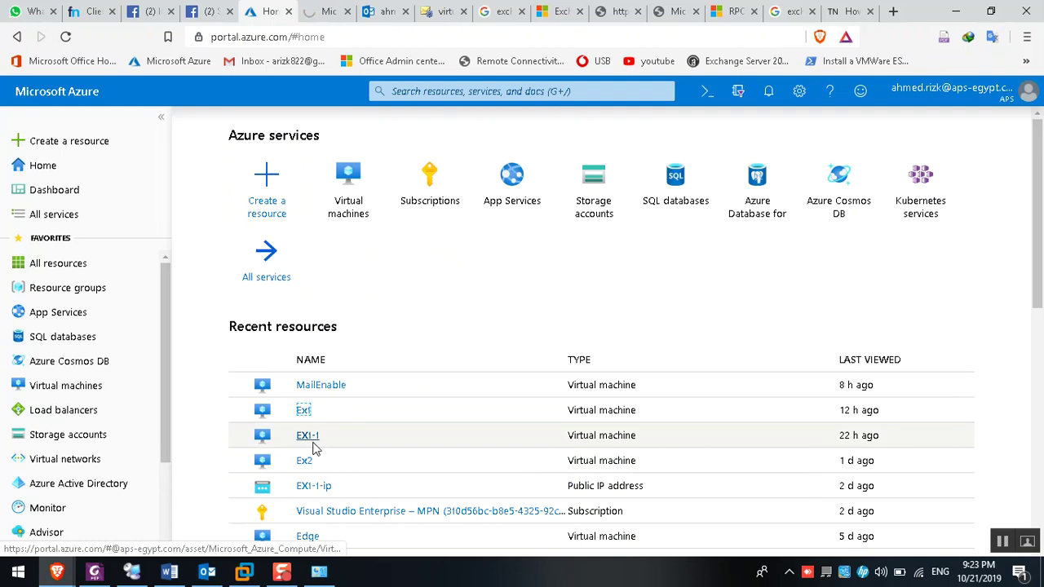
pyautogui.rightClick(308, 438)
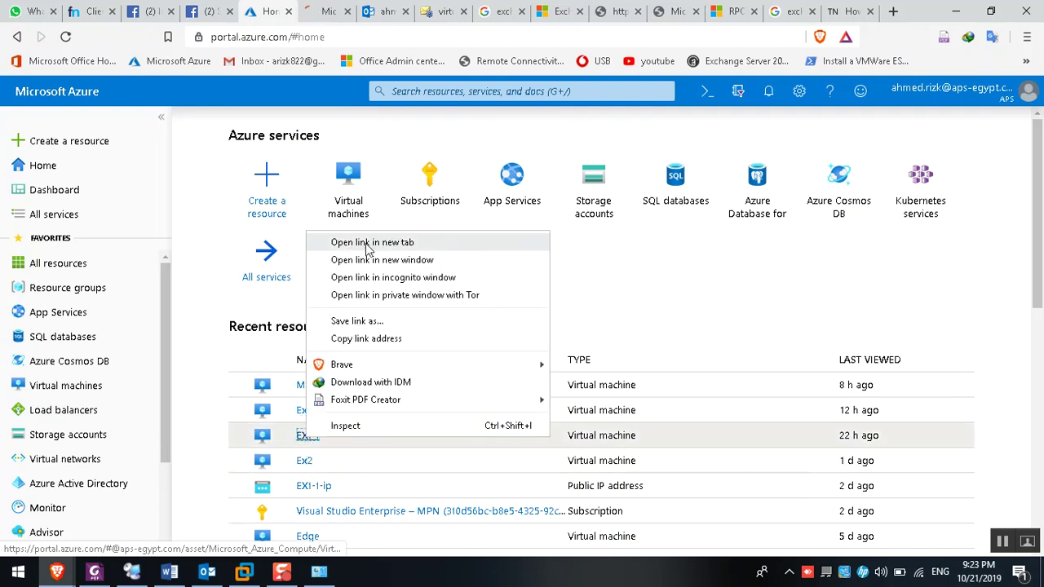
pyautogui.click(369, 243)
pyautogui.moveTo(303, 461); pyautogui.dragTo(300, 9)
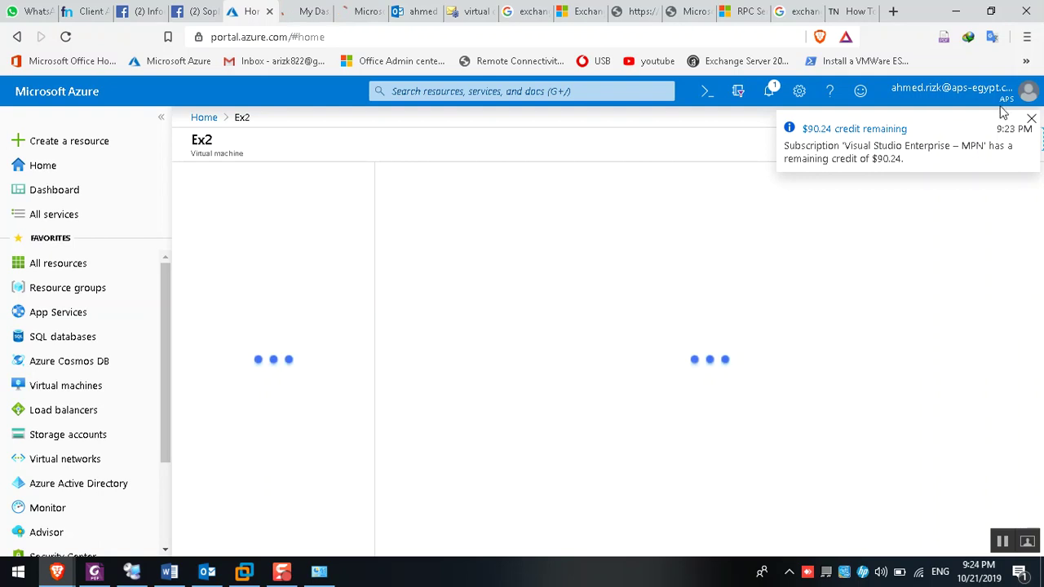
pyautogui.click(1031, 118)
# Check each VM's inbound and outbound port rules, confirming HTTPS 443 and RDP 3389 allowed
pyautogui.click(242, 366)
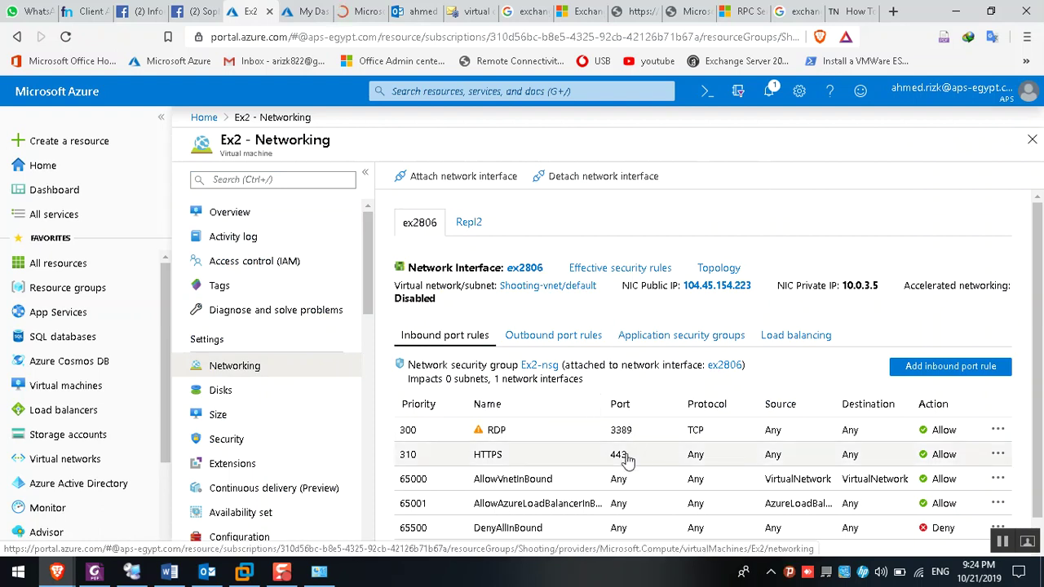
pyautogui.click(553, 335)
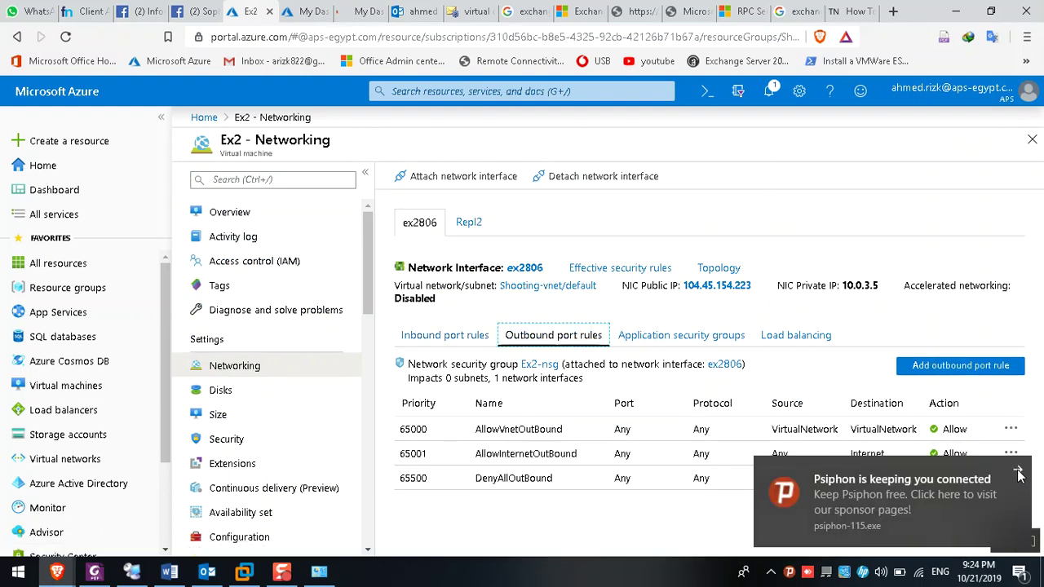
pyautogui.click(445, 338)
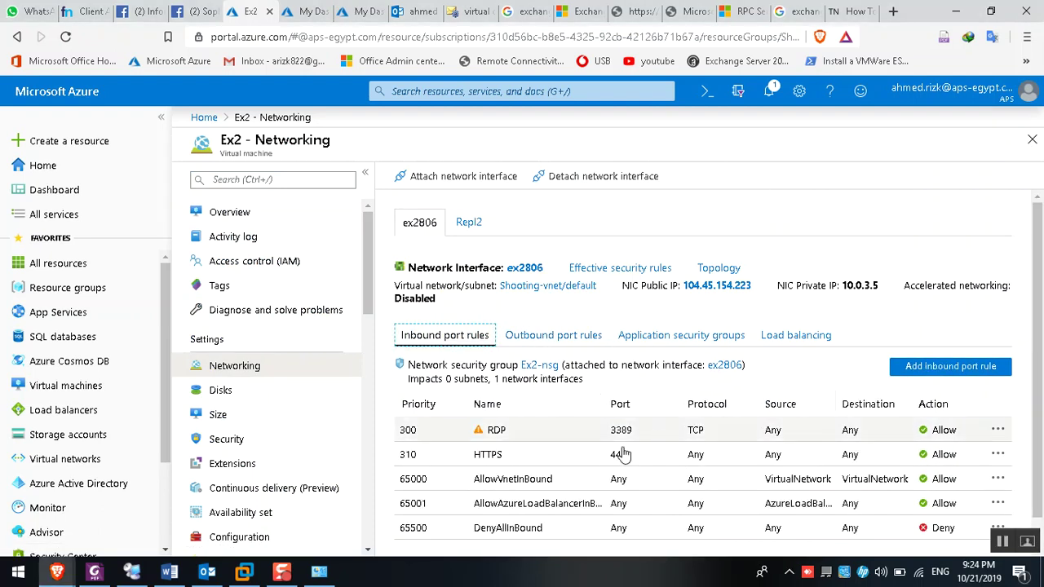
pyautogui.click(269, 11)
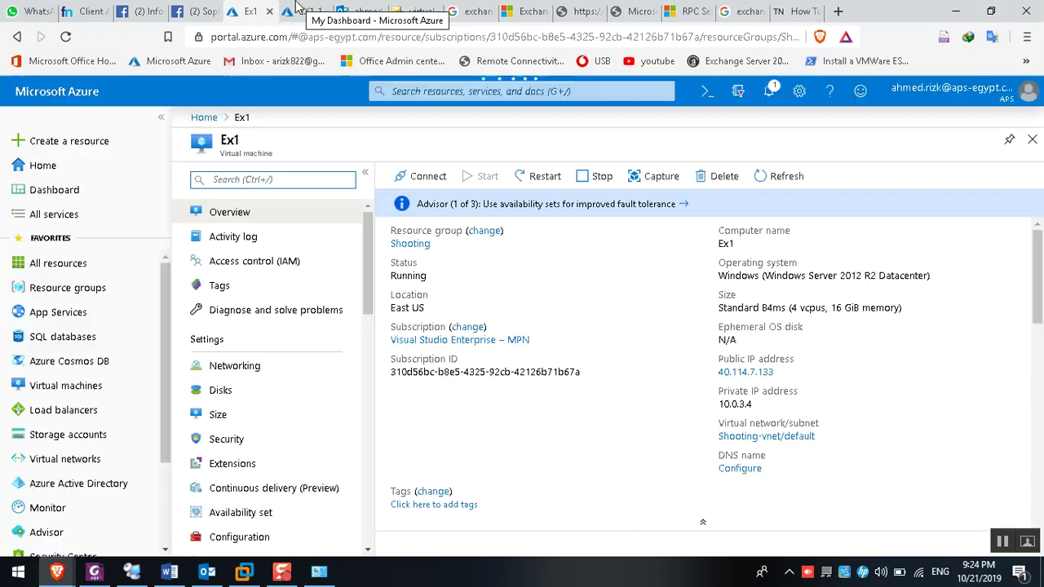
pyautogui.click(254, 368)
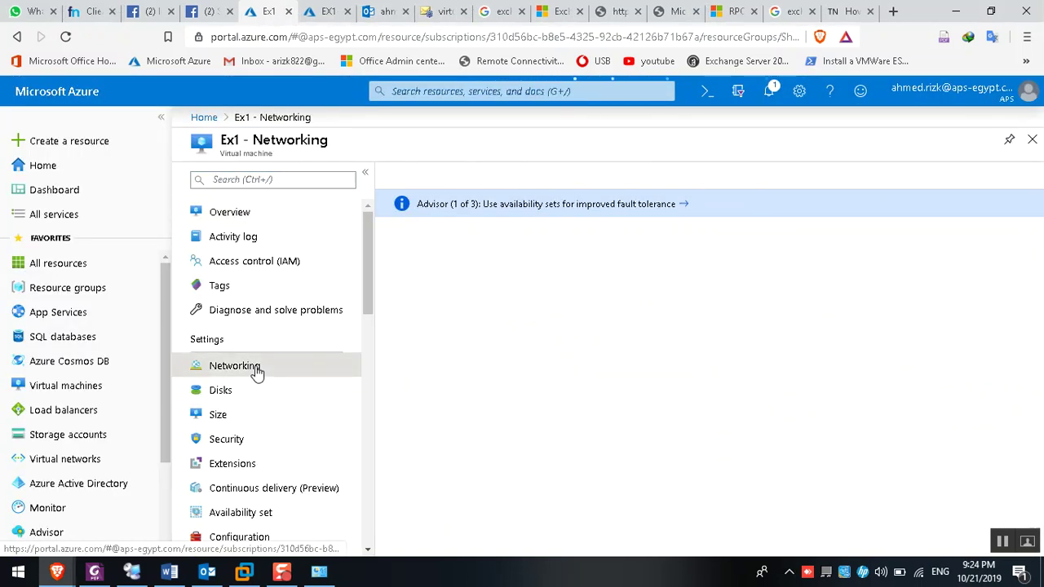
pyautogui.click(288, 11)
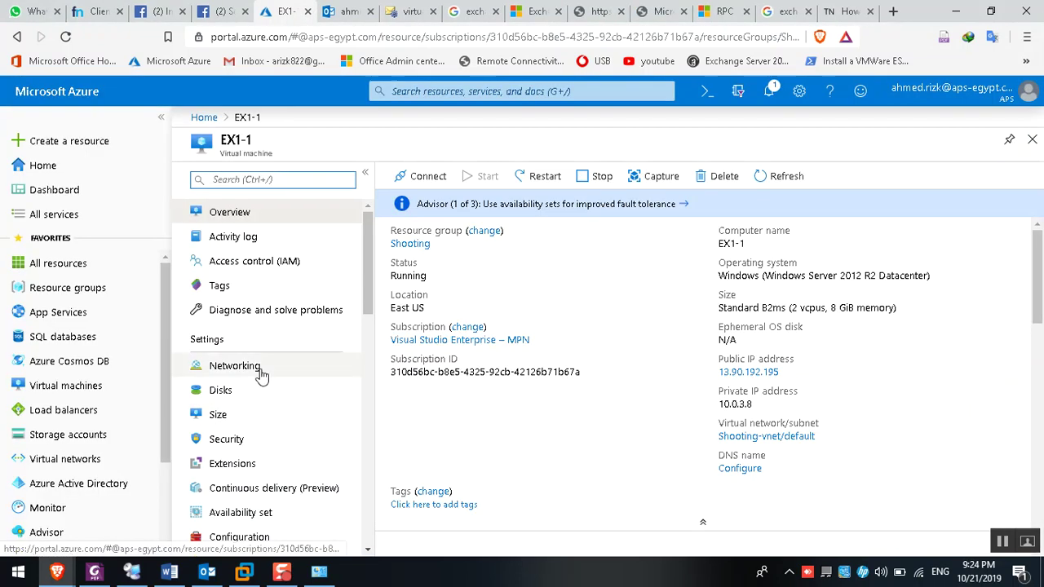
pyautogui.click(260, 369)
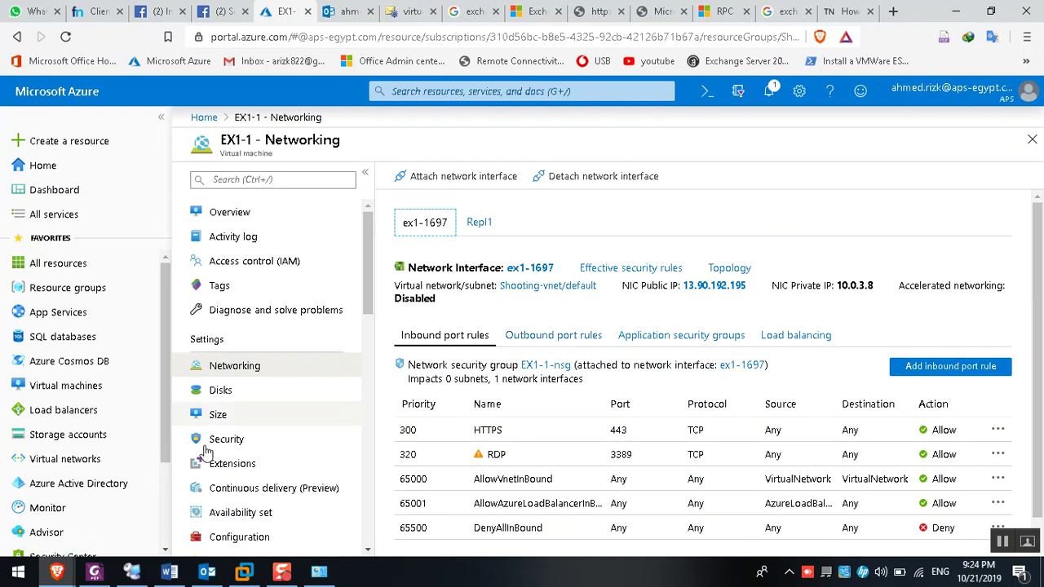
pyautogui.click(132, 571)
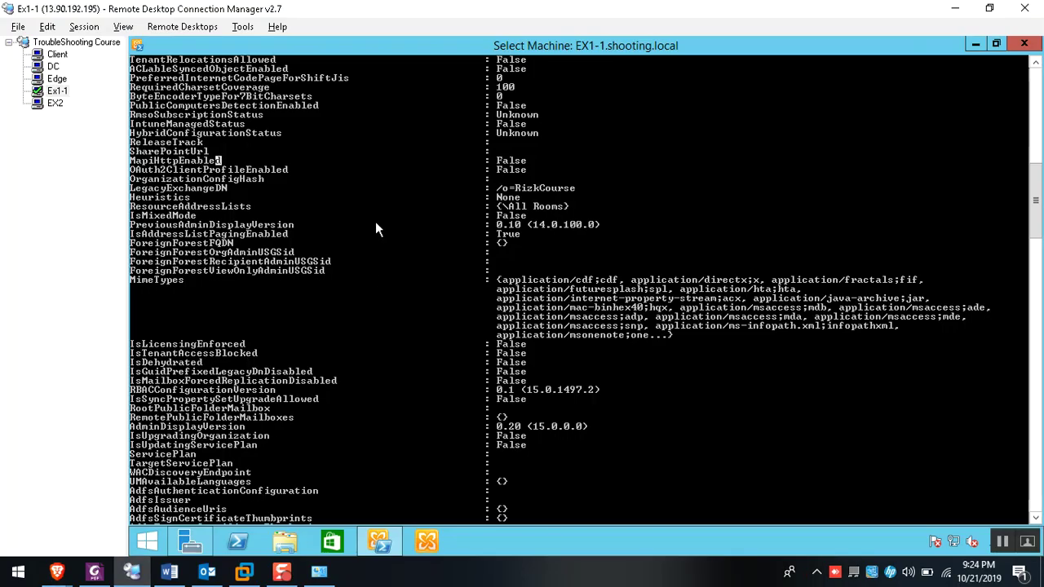
# Highlight the MapiHttpEnabled False line, then complete the e-mail address and password in Outlook's Add Account dialog
pyautogui.moveTo(132, 161); pyautogui.dragTo(527, 161)
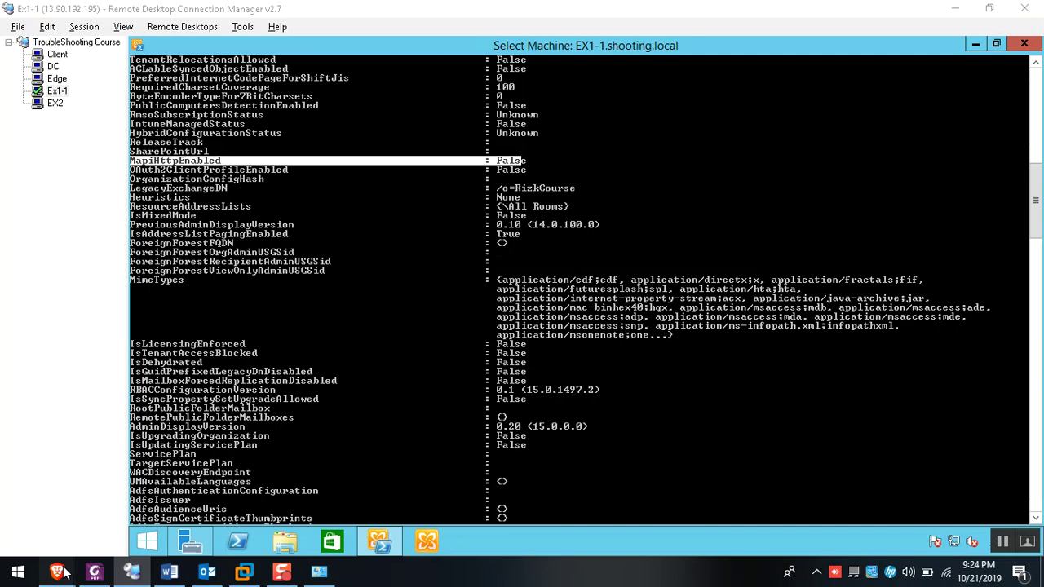
pyautogui.click(218, 575)
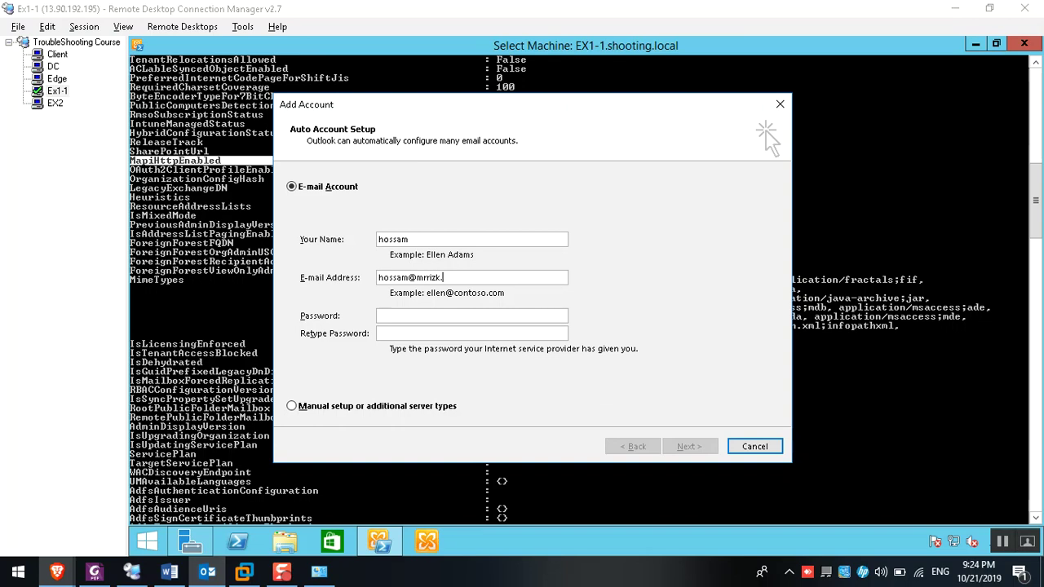
pyautogui.write('tk')
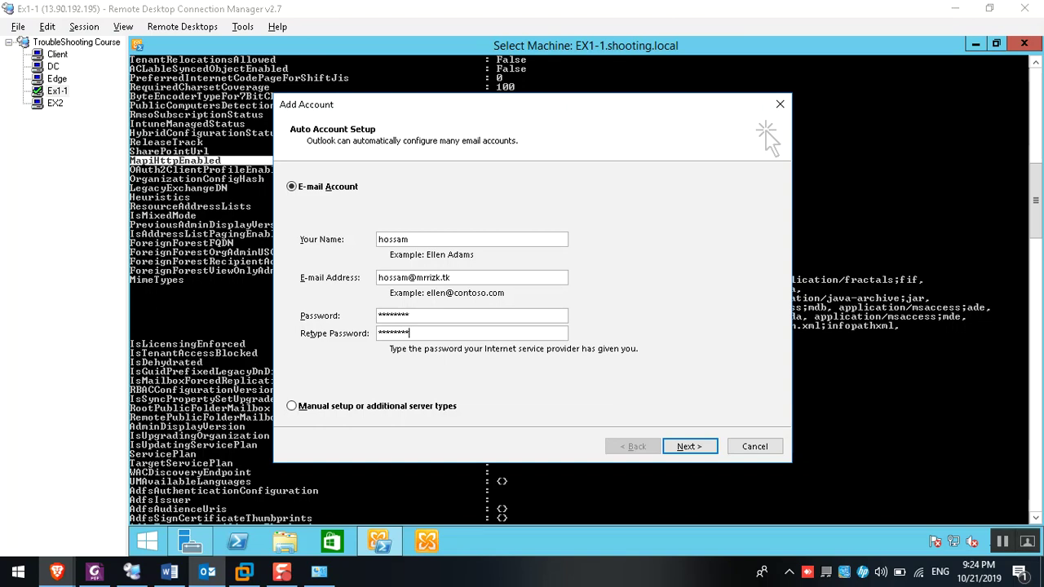
pyautogui.click(171, 569)
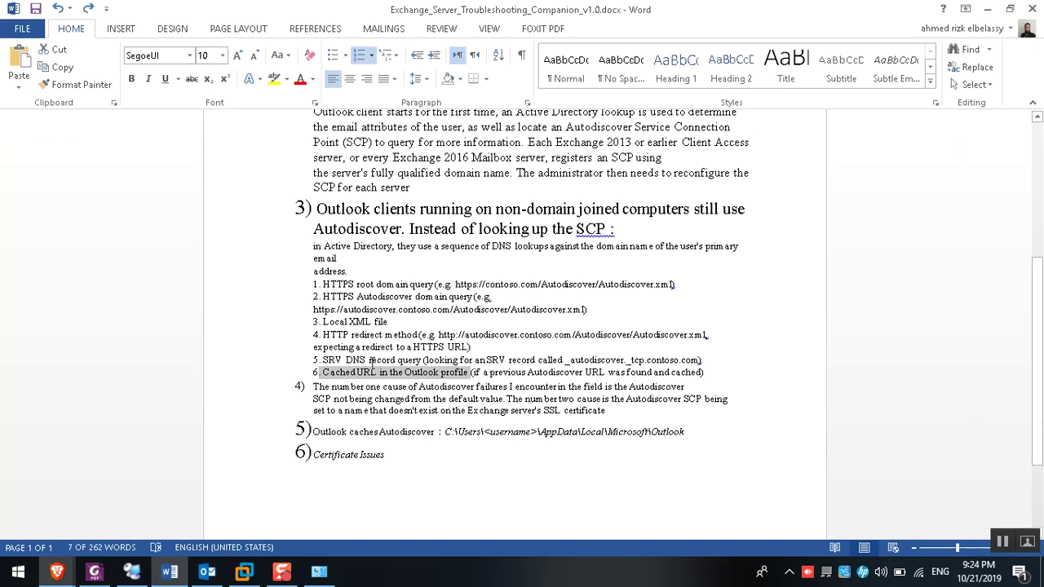
# Mark the Autodiscover lookup methods and the failed root-domain Autodiscover URL in the test results
pyautogui.moveTo(318, 285); pyautogui.dragTo(682, 399)
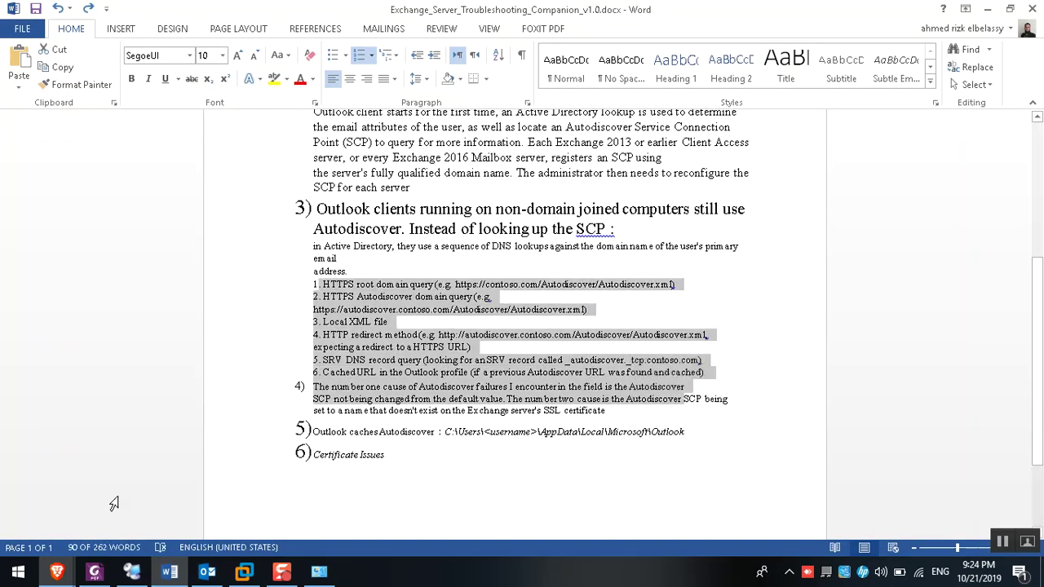
pyautogui.moveTo(49, 576)
pyautogui.click(85, 498)
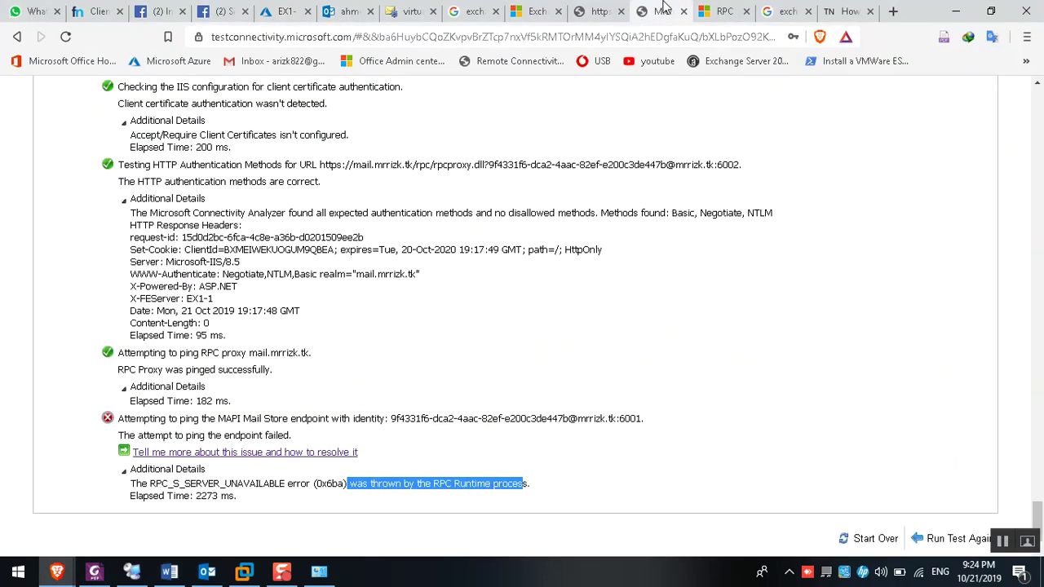
pyautogui.scroll(20, 323, 288)
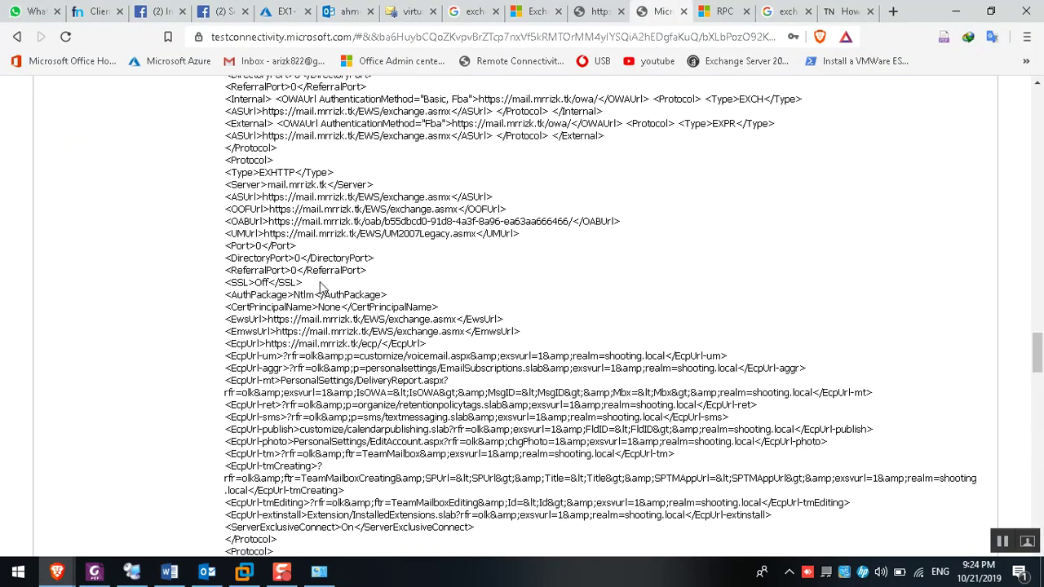
pyautogui.moveTo(1036, 352); pyautogui.dragTo(1039, 173)
pyautogui.moveTo(383, 104); pyautogui.dragTo(606, 104)
pyautogui.moveTo(376, 285); pyautogui.dragTo(476, 285)
pyautogui.click(416, 280)
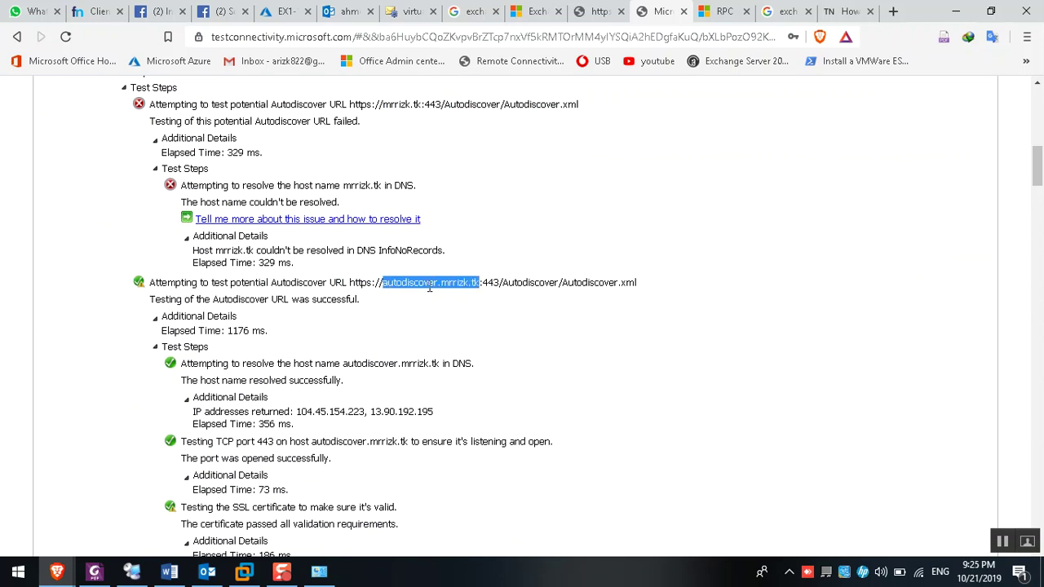
# Compare the successful autodiscover-subdomain URL with the failed URL's Autodiscover.xml path and result
pyautogui.moveTo(353, 285); pyautogui.dragTo(434, 283)
pyautogui.click(361, 298)
pyautogui.moveTo(351, 282); pyautogui.dragTo(642, 285)
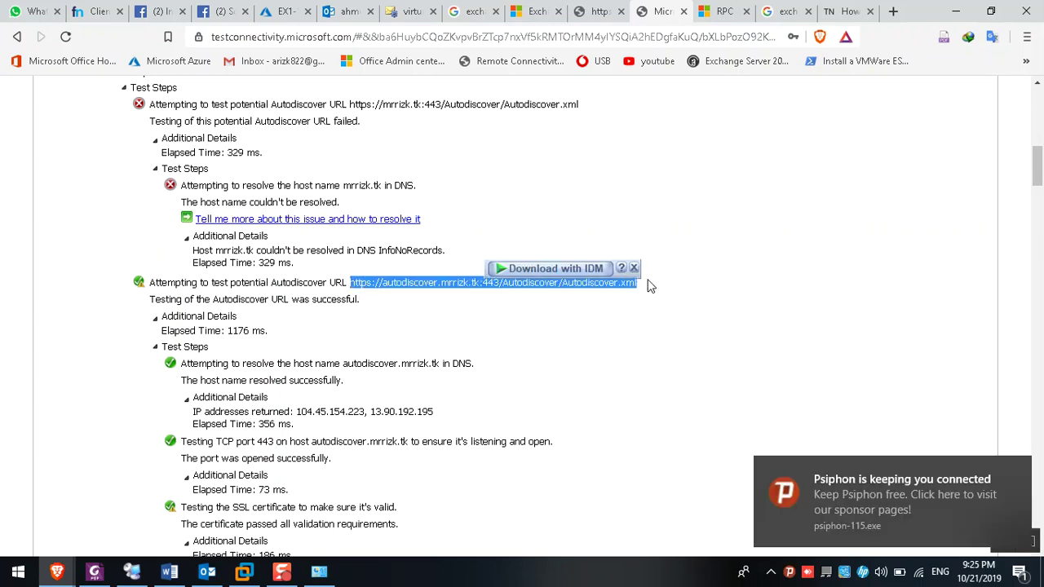
pyautogui.click(477, 285)
pyautogui.moveTo(530, 282); pyautogui.dragTo(667, 281)
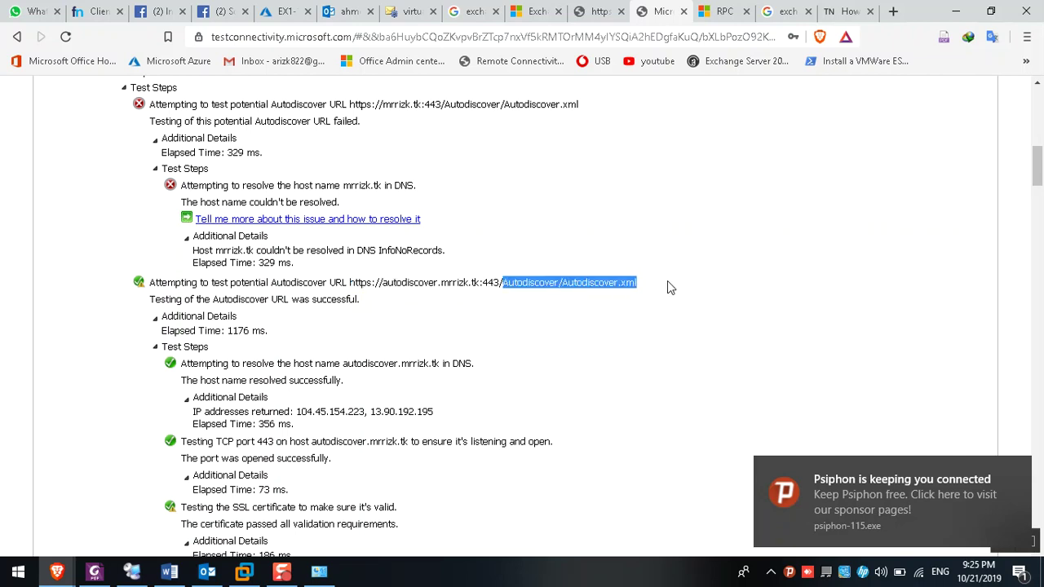
pyautogui.scroll(2, 667, 280)
pyautogui.moveTo(441, 255); pyautogui.dragTo(593, 261)
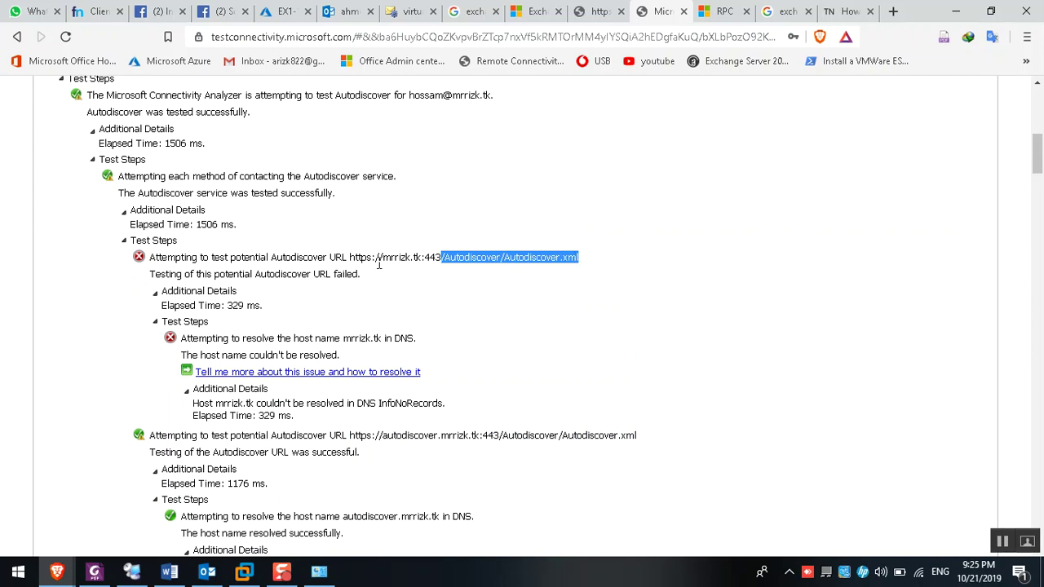
pyautogui.moveTo(382, 262); pyautogui.dragTo(599, 269)
pyautogui.moveTo(152, 255); pyautogui.dragTo(649, 261)
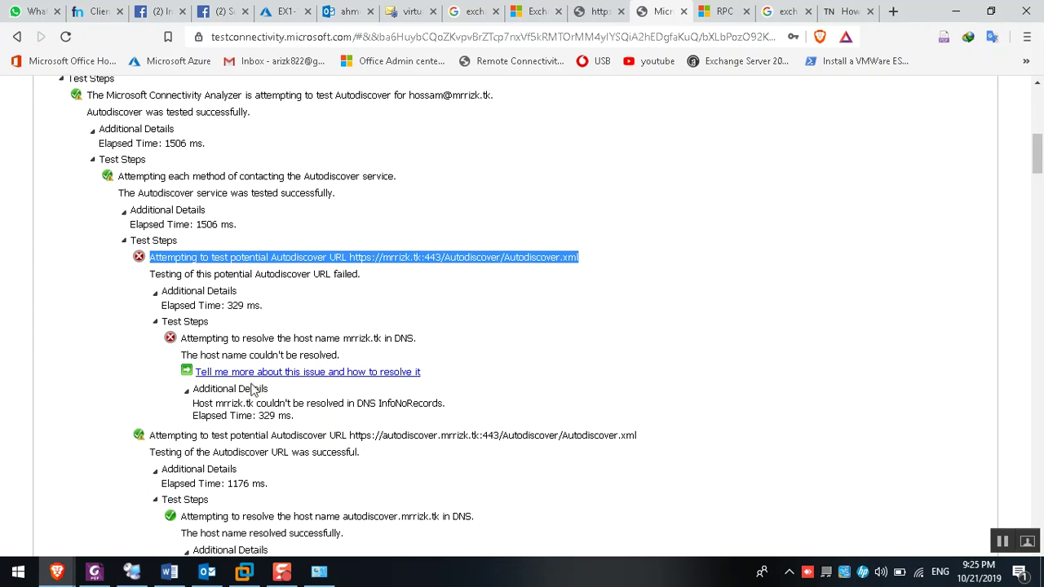
# Start Outlook's automatic search for the mail server settings
pyautogui.click(207, 571)
pyautogui.click(689, 446)
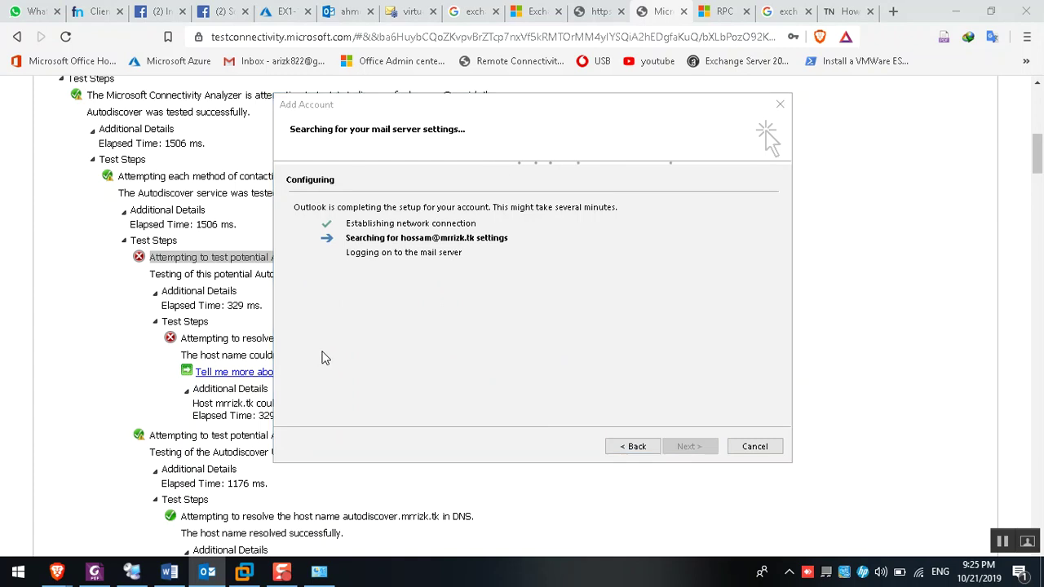
pyautogui.press('super+e')
# Browse from Local Disk (C:) through Users into the user profile's AppData folder
pyautogui.click(232, 287)
pyautogui.doubleClick(233, 288)
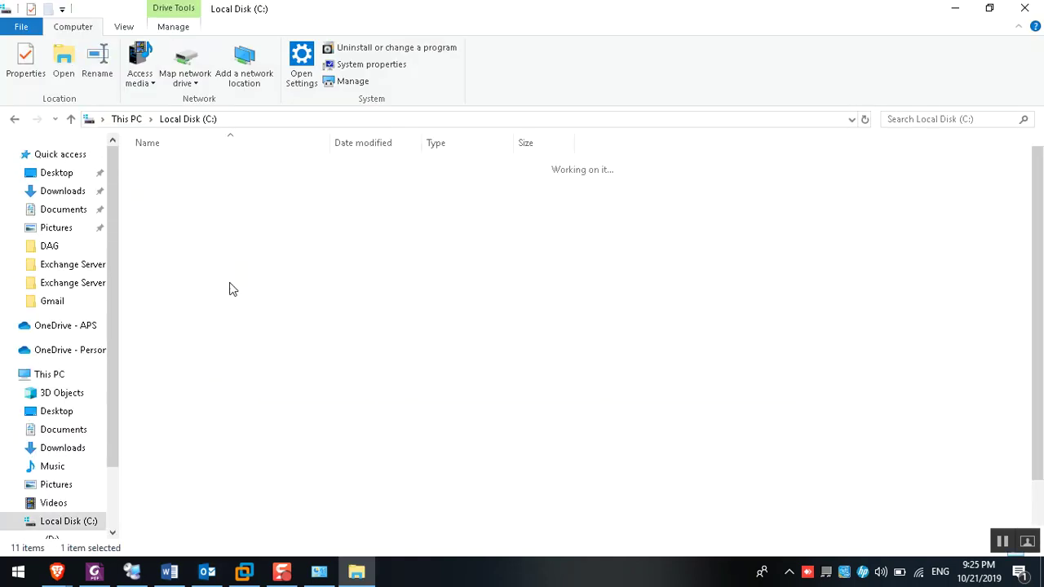
pyautogui.click(187, 376)
pyautogui.press('u')
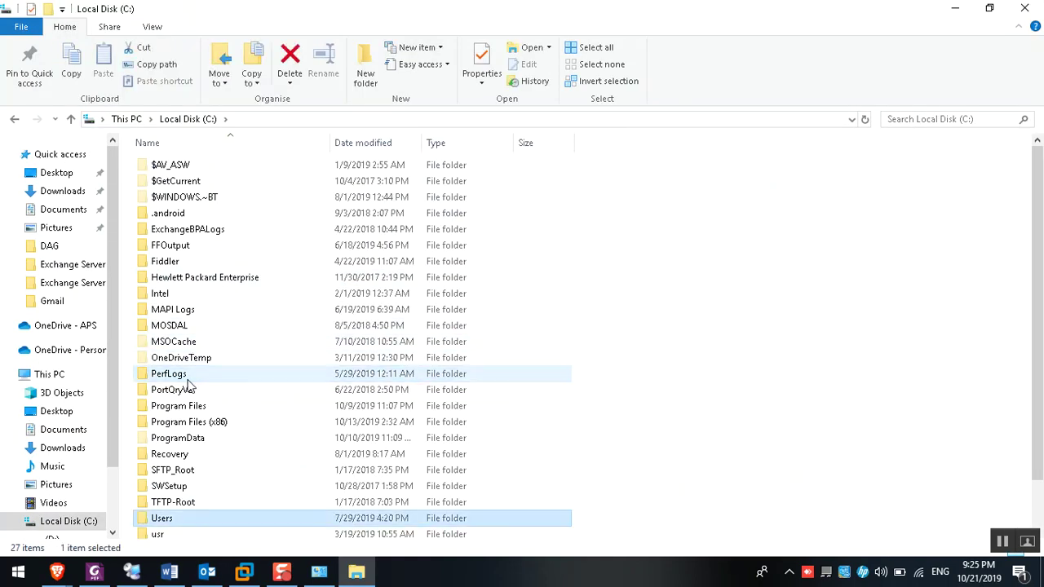
pyautogui.doubleClick(193, 520)
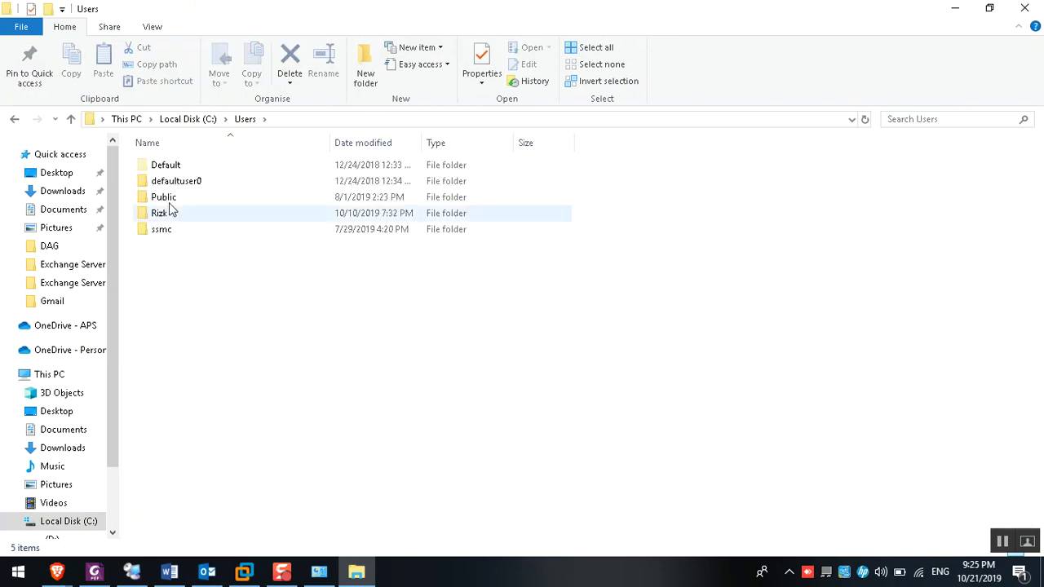
pyautogui.doubleClick(160, 214)
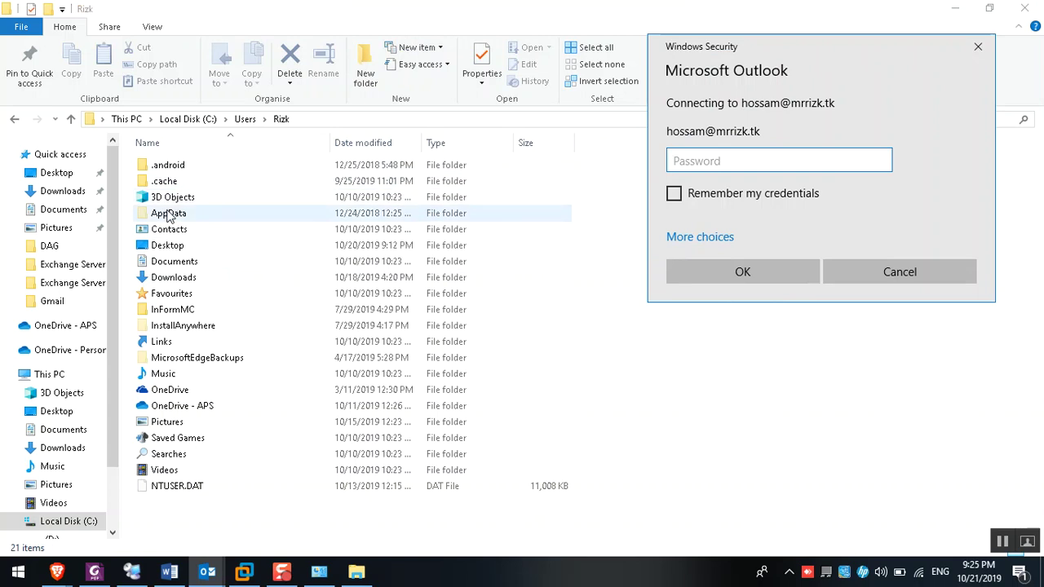
pyautogui.click(168, 214)
pyautogui.doubleClick(168, 213)
# Open AppData\Local\Microsoft\Outlook
pyautogui.click(168, 166)
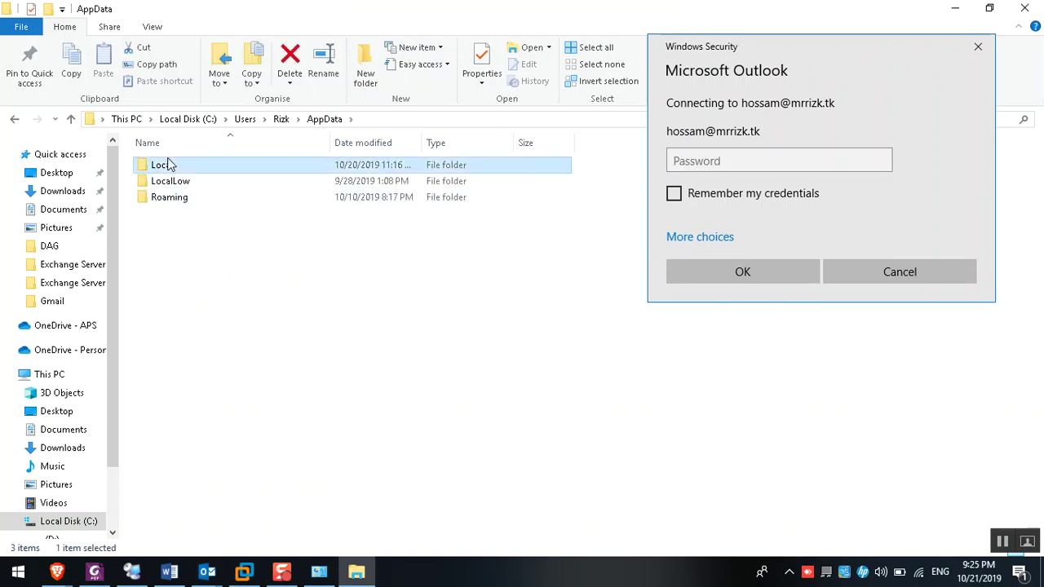
pyautogui.doubleClick(179, 166)
pyautogui.click(186, 280)
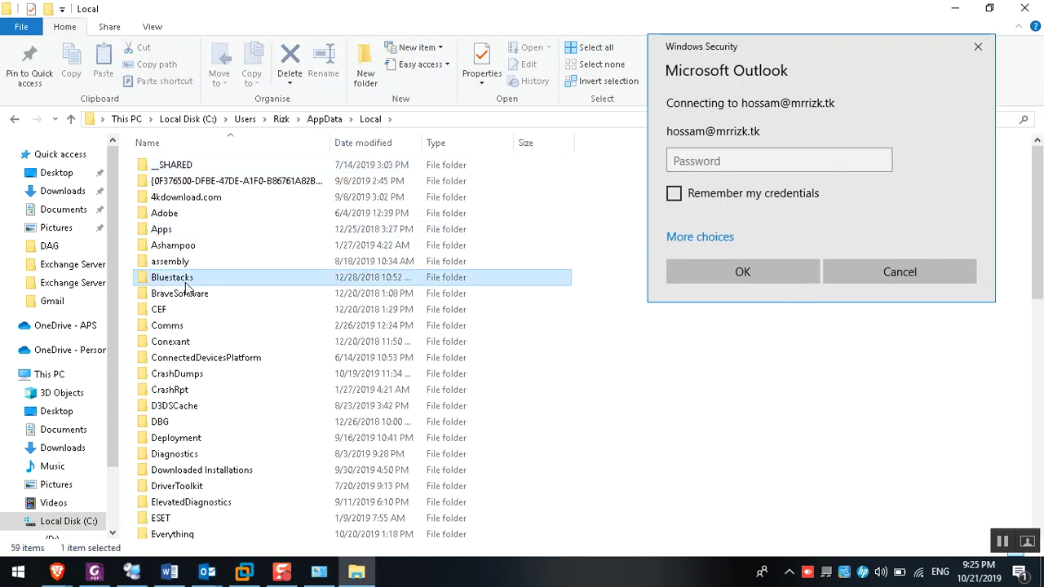
pyautogui.write('mi')
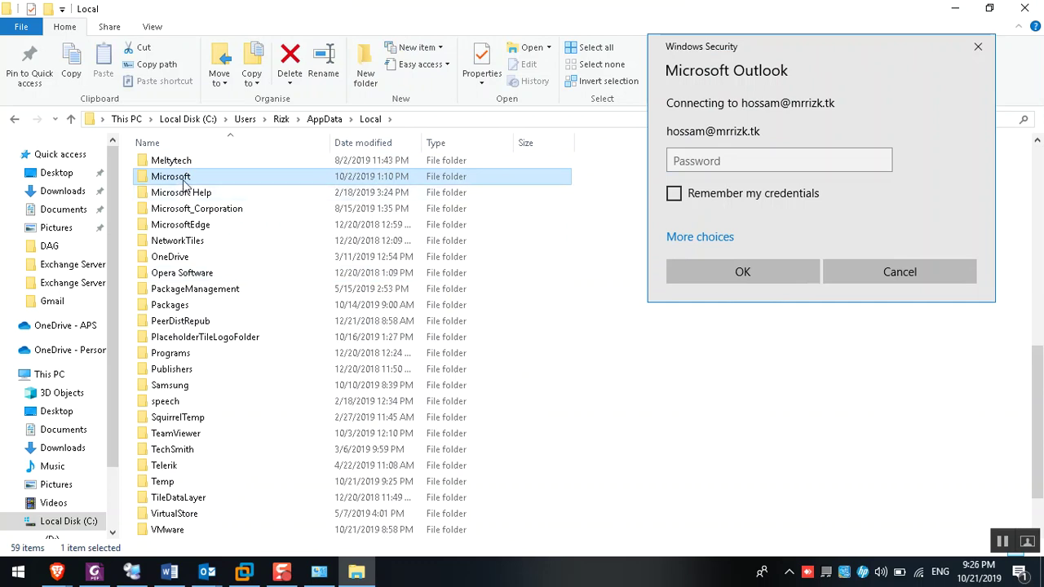
pyautogui.doubleClick(184, 177)
pyautogui.click(186, 181)
pyautogui.write('o')
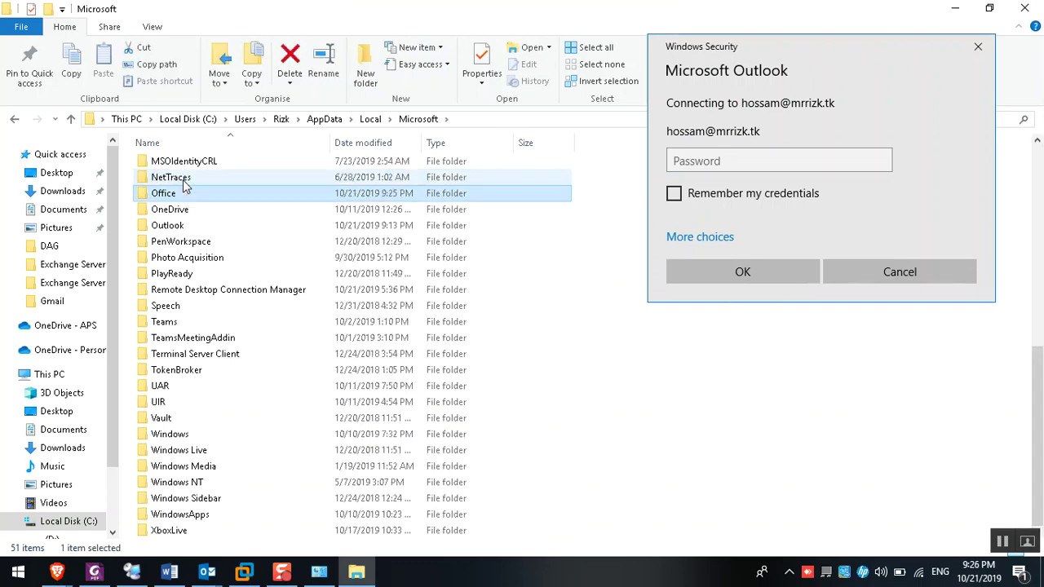
pyautogui.write('ou')
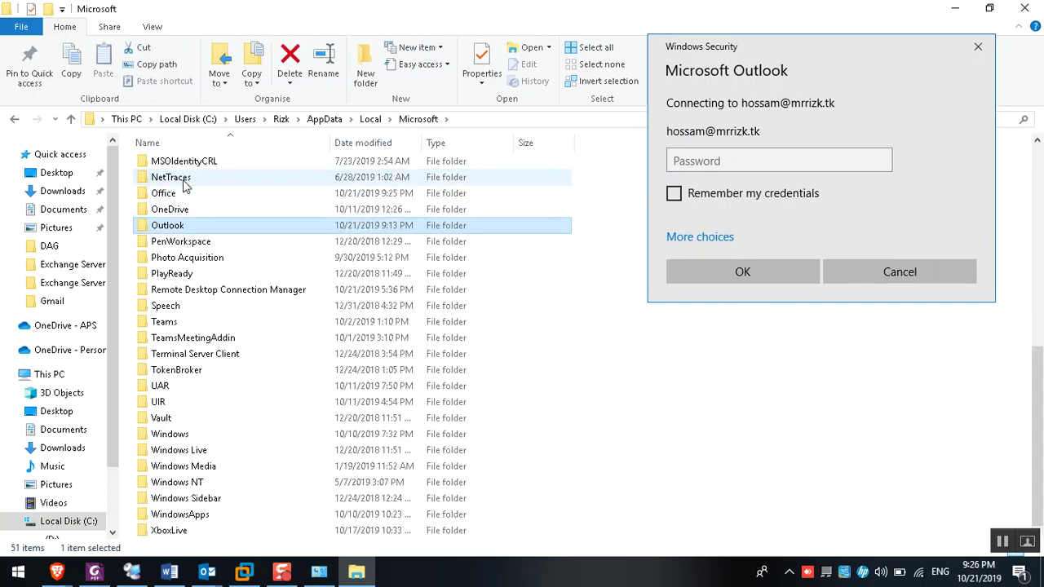
pyautogui.doubleClick(186, 226)
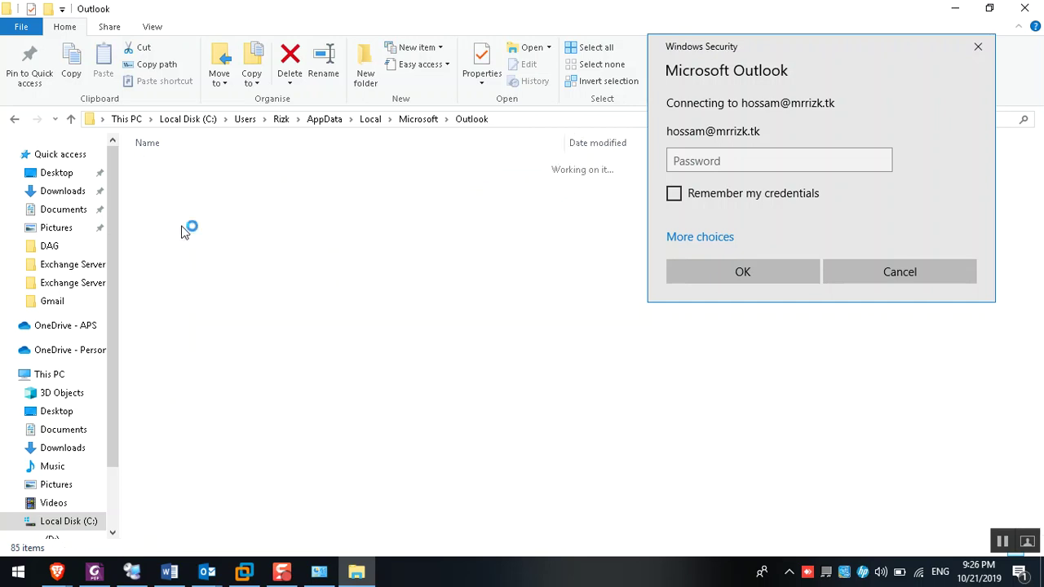
# Sort the Outlook folder's files newest first by Date modified
pyautogui.click(273, 143)
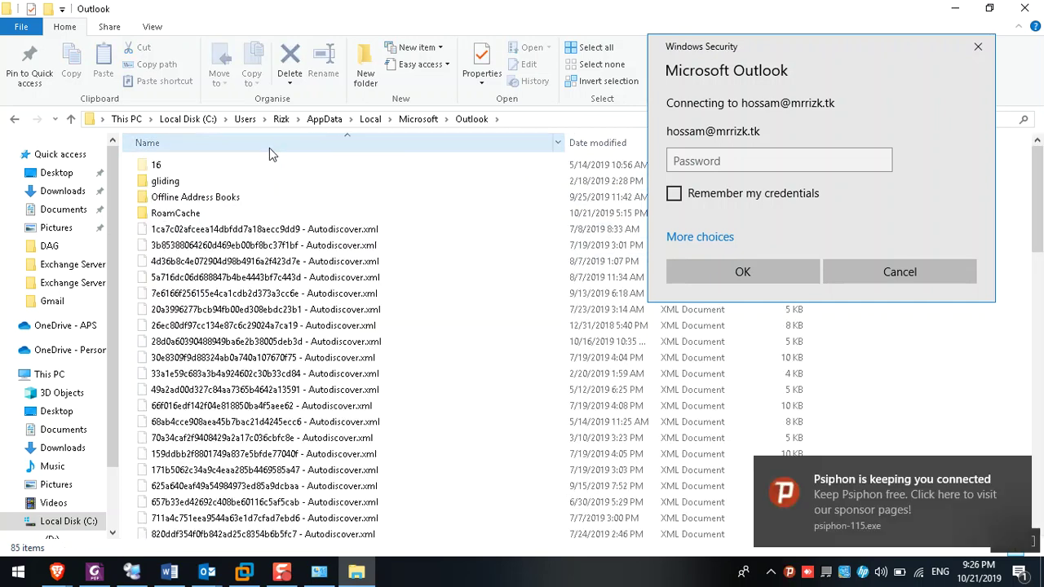
pyautogui.scroll(-20, 224, 278)
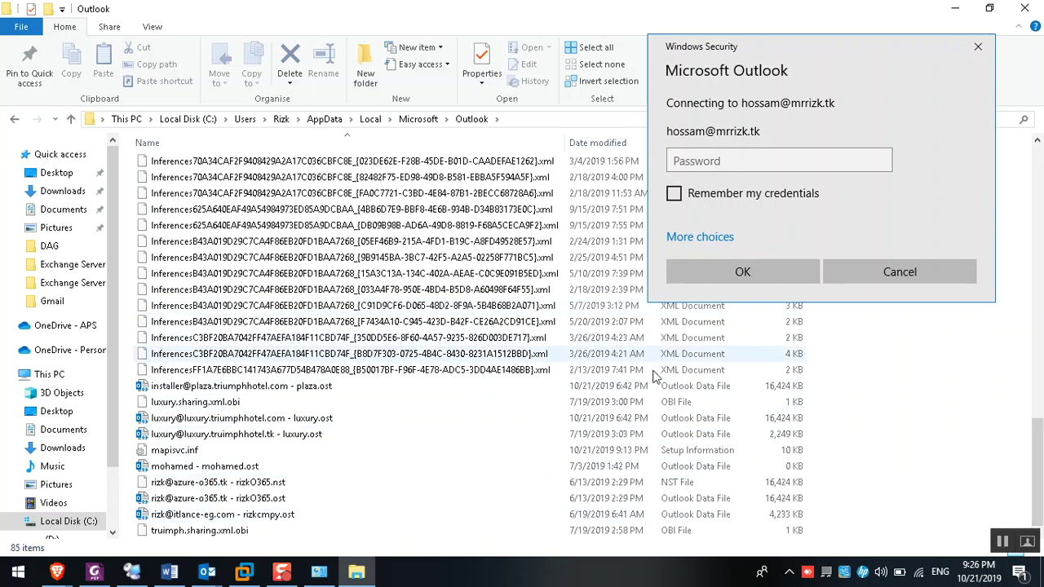
pyautogui.moveTo(713, 73); pyautogui.dragTo(832, 110)
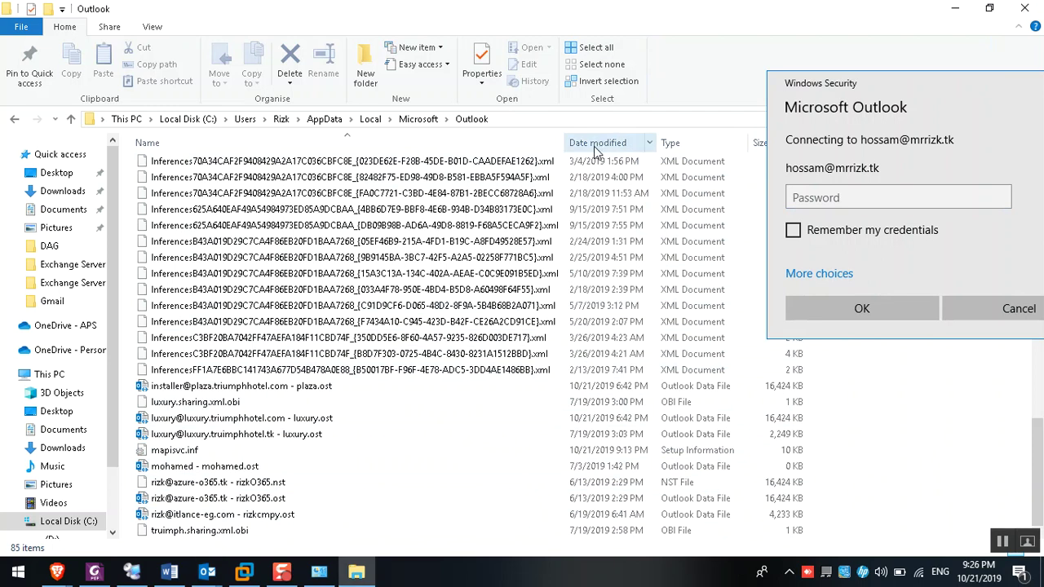
pyautogui.click(597, 143)
pyautogui.click(599, 166)
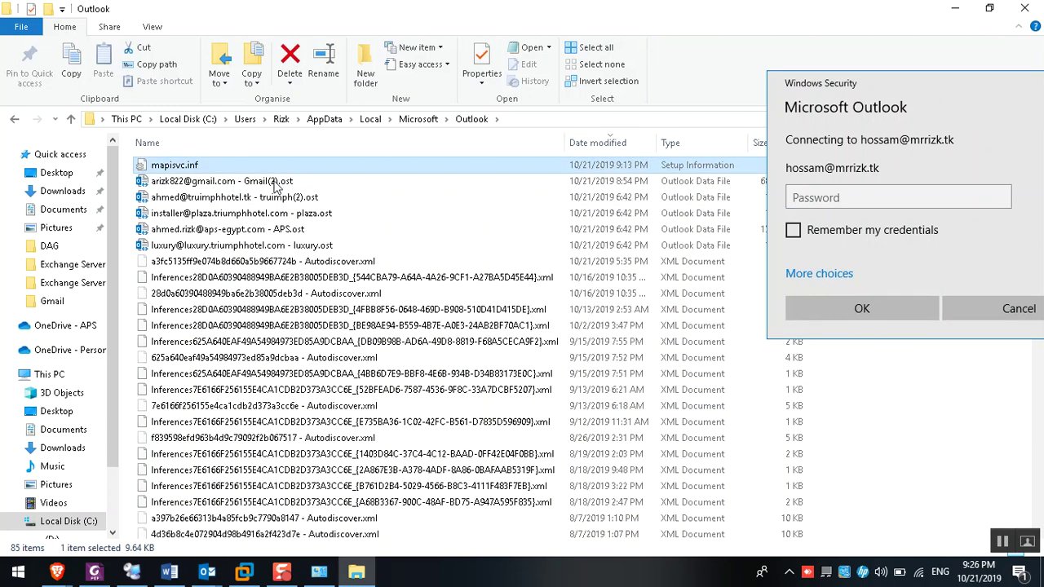
# Answer Outlook's credential prompt with a different domain account's username and password, remembering them
pyautogui.click(826, 274)
pyautogui.click(864, 355)
pyautogui.write('shooting\\hossam')
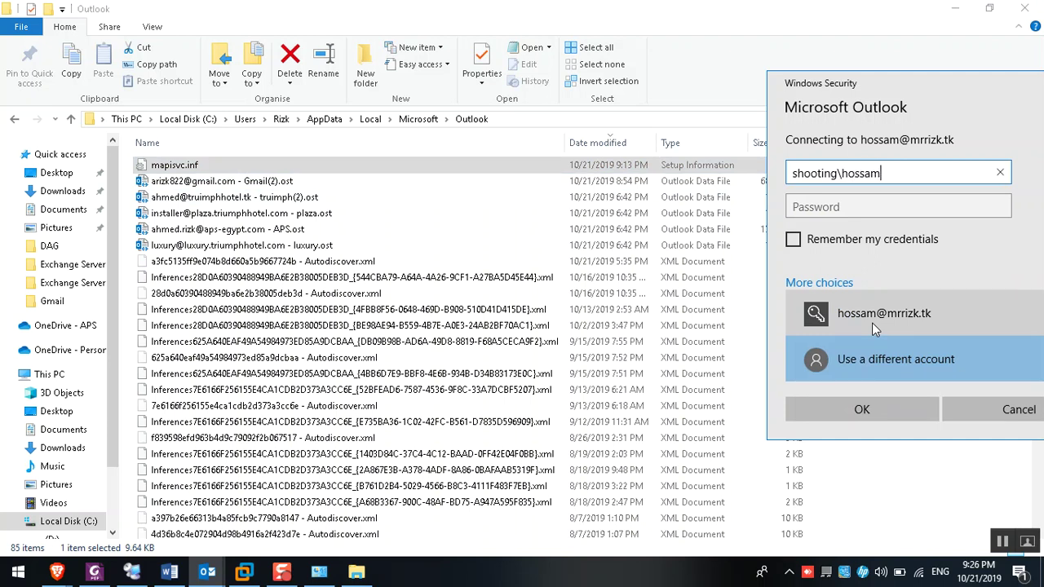
pyautogui.press('Tab')
pyautogui.write('••••••••')
pyautogui.press('Tab')
pyautogui.press('space')
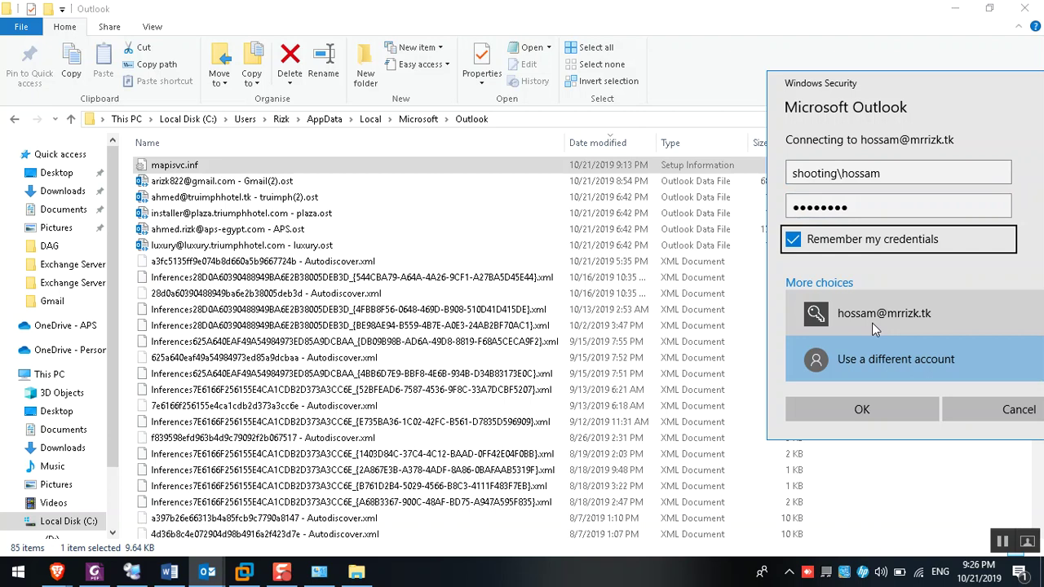
pyautogui.click(863, 409)
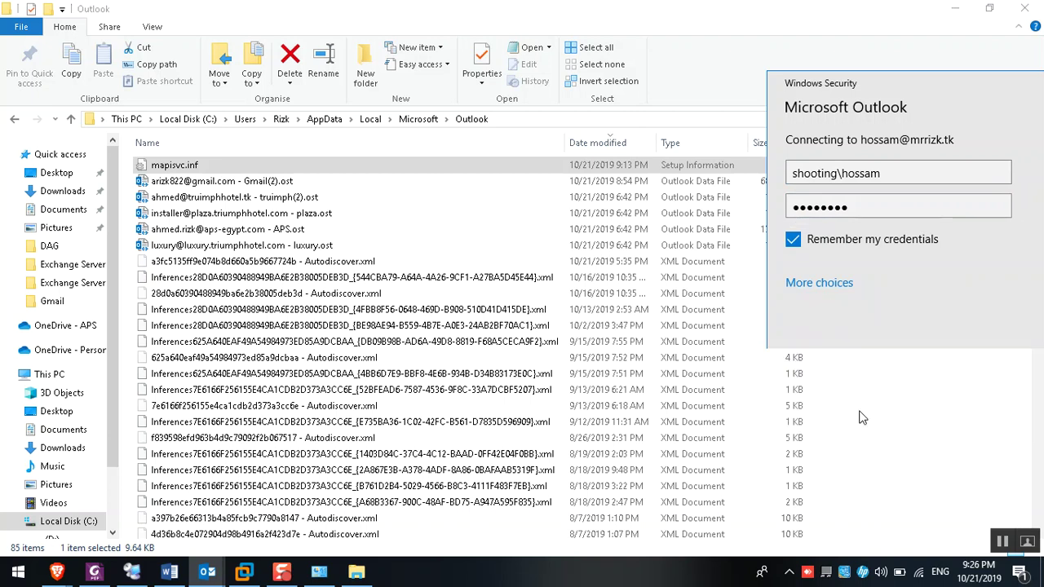
# Refresh the Outlook folder listing in File Explorer
pyautogui.click(853, 196)
pyautogui.rightClick(850, 191)
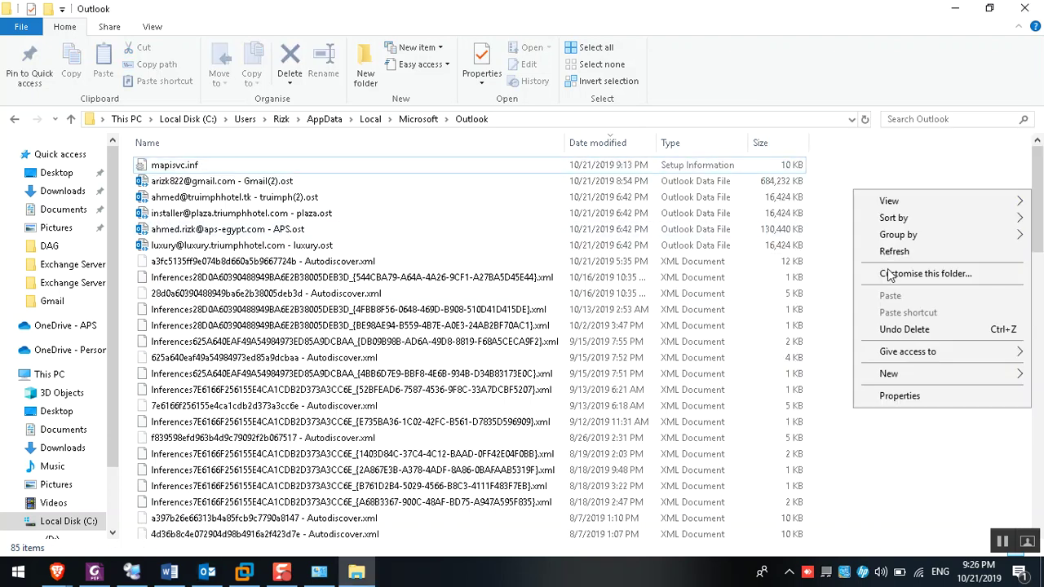
pyautogui.click(919, 251)
pyautogui.click(662, 166)
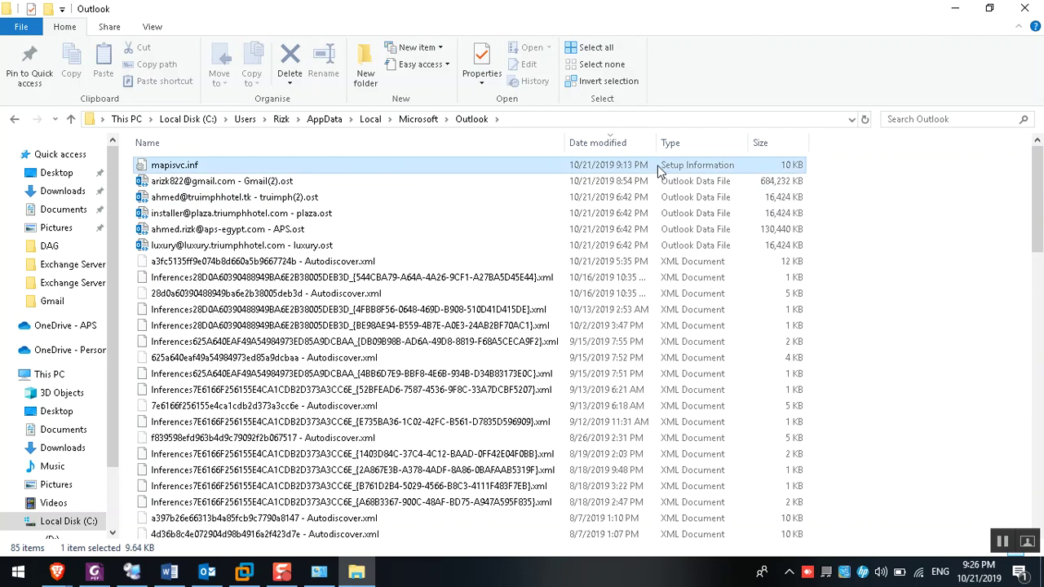
pyautogui.rightClick(923, 180)
pyautogui.click(931, 247)
# Minimize File Explorer and bring up the Client machine's session in Remote Desktop Connection Manager
pyautogui.click(207, 572)
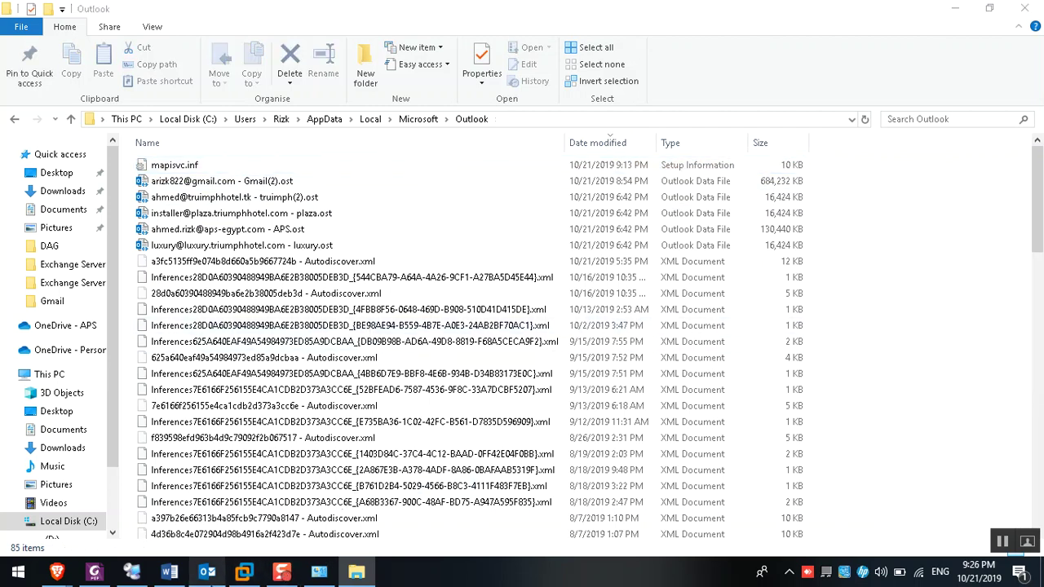
pyautogui.click(953, 9)
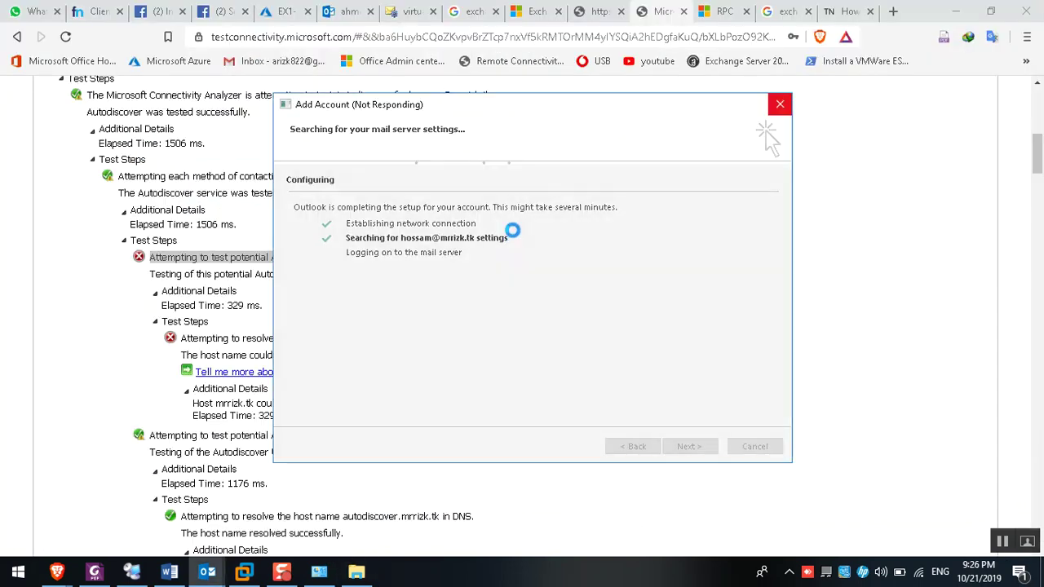
pyautogui.click(131, 572)
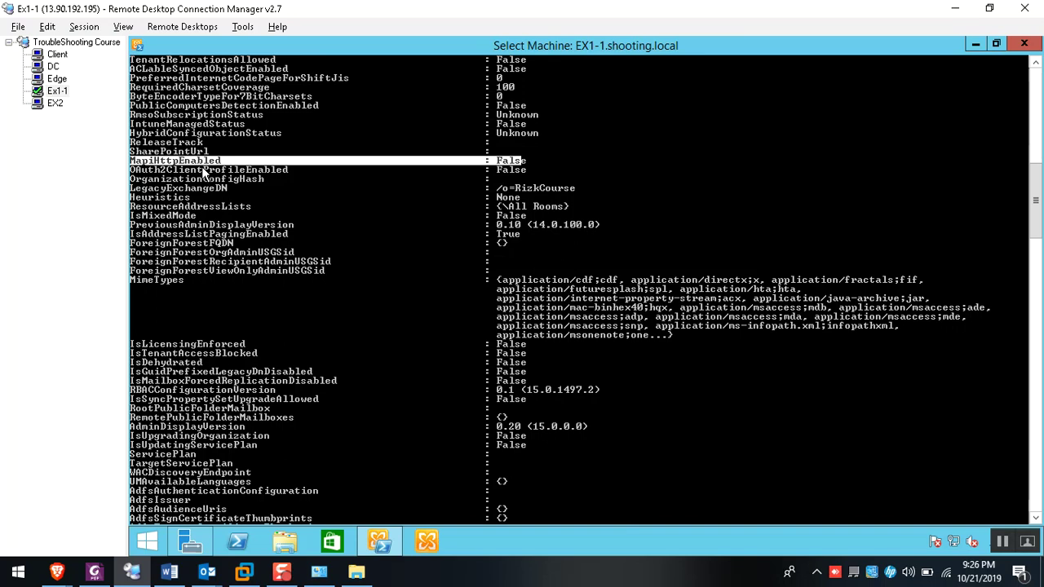
pyautogui.click(57, 54)
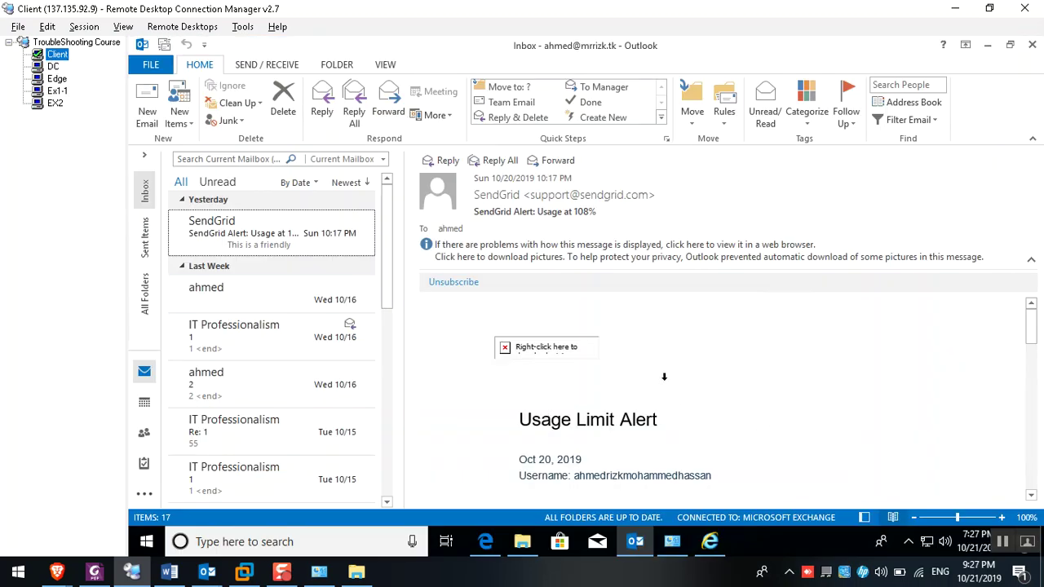
# Check Outlook's Connection Status from the Client's tray icon, then finish the Add Account wizard
pyautogui.click(909, 541)
pyautogui.rightClick(893, 512)
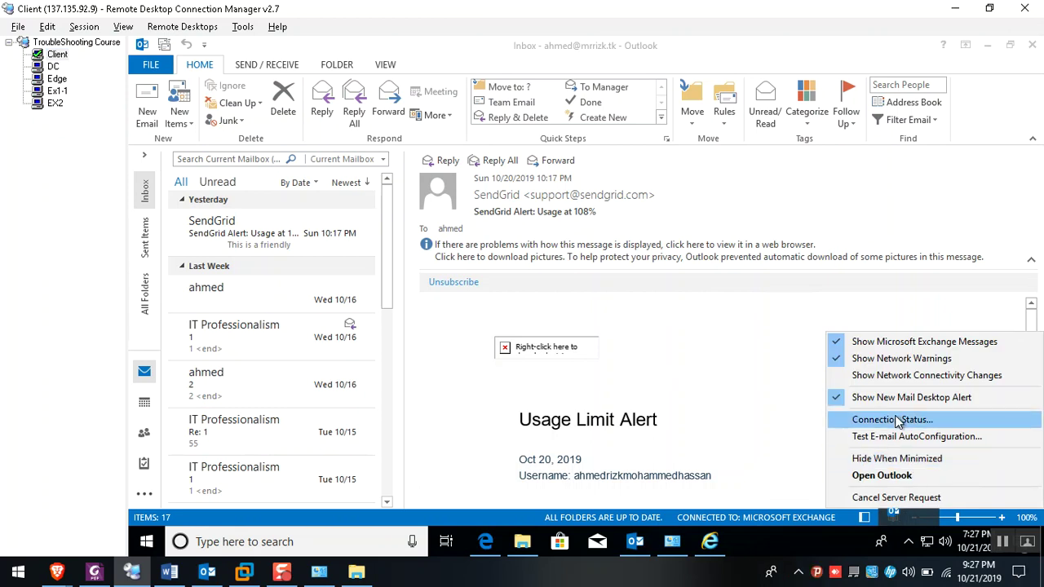
pyautogui.click(890, 420)
pyautogui.moveTo(421, 390); pyautogui.dragTo(497, 390)
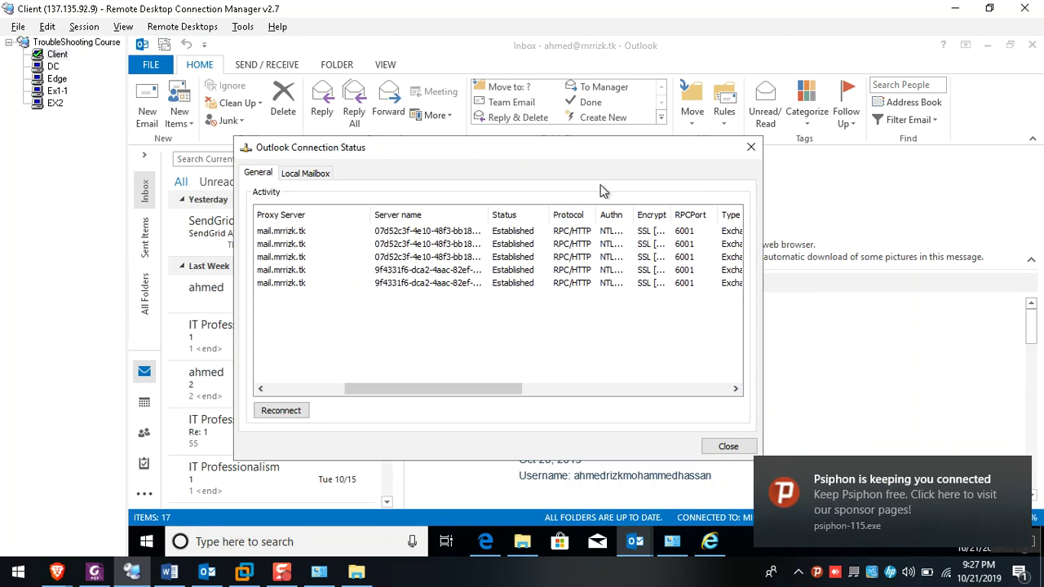
pyautogui.click(729, 446)
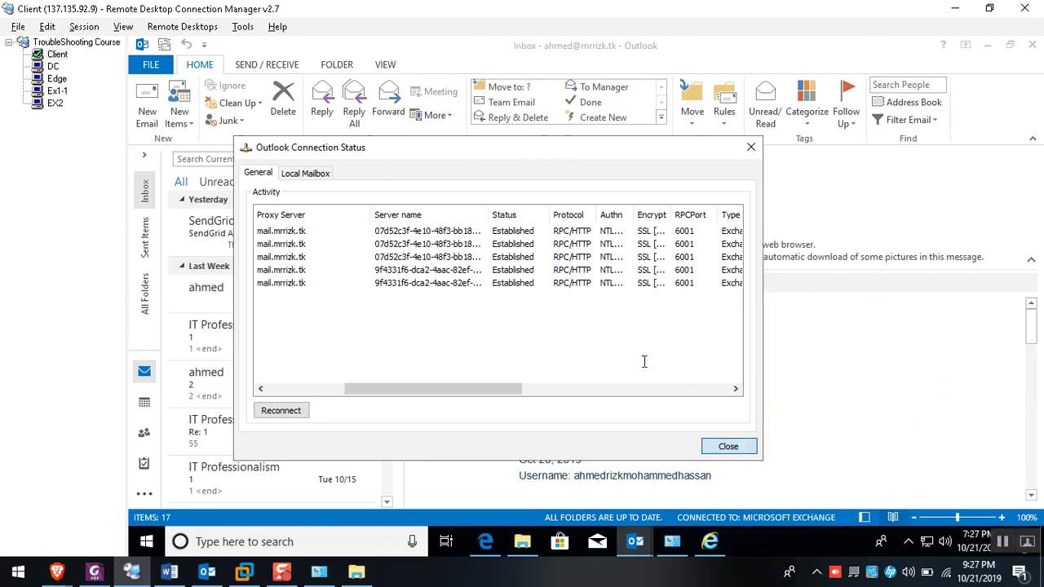
pyautogui.click(208, 571)
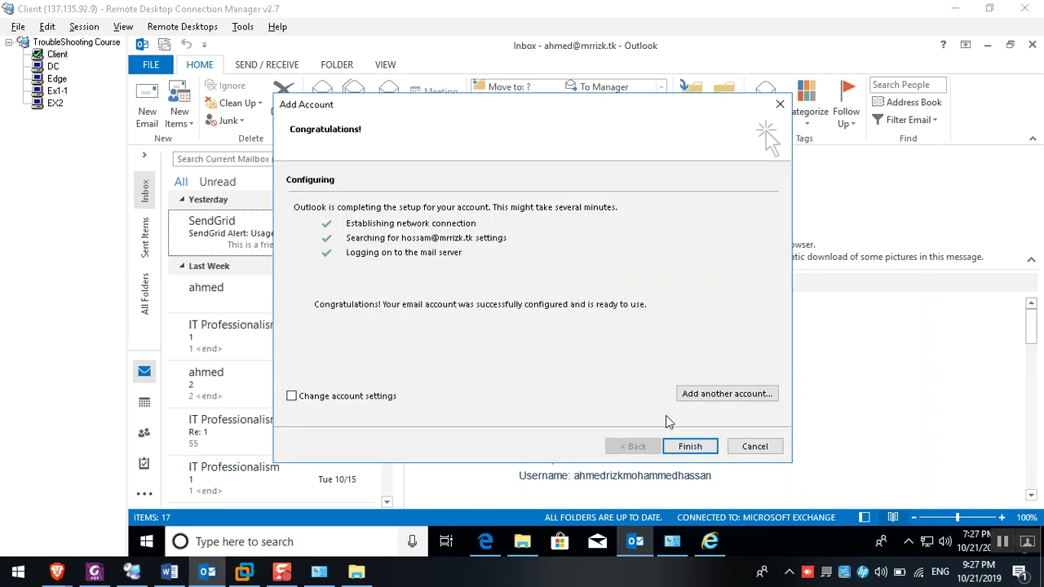
pyautogui.click(690, 447)
# Open the newest 11 KB Autodiscover.xml in Notepad after dismissing the no-associated-app error
pyautogui.click(357, 571)
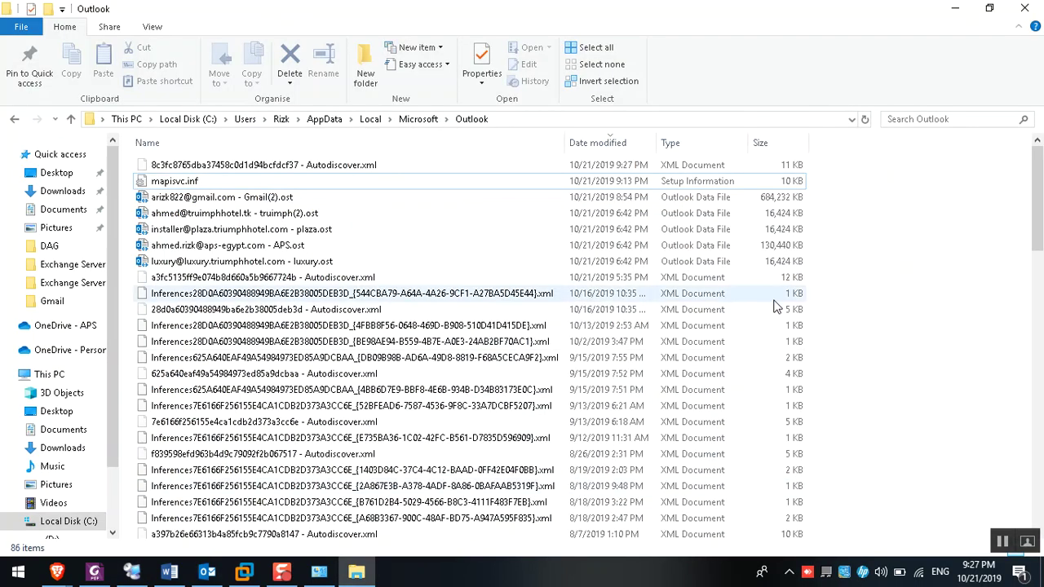
pyautogui.click(726, 169)
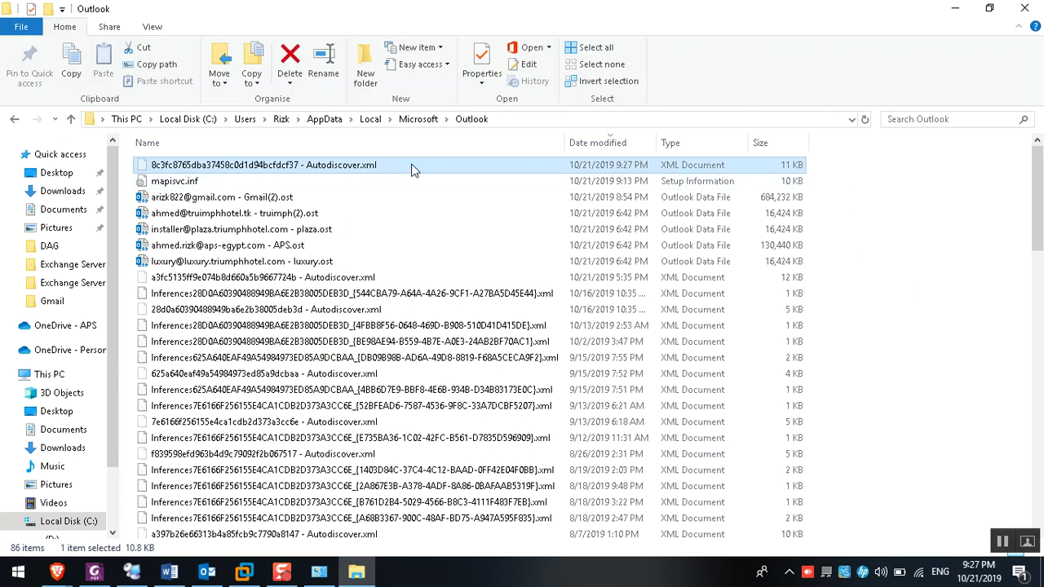
pyautogui.doubleClick(659, 169)
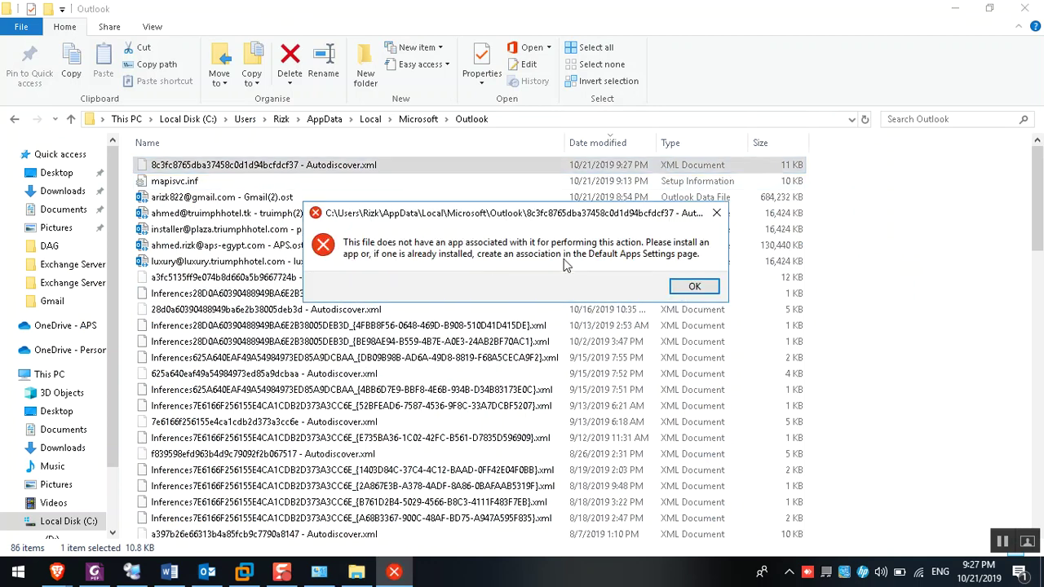
pyautogui.click(694, 286)
pyautogui.doubleClick(297, 163)
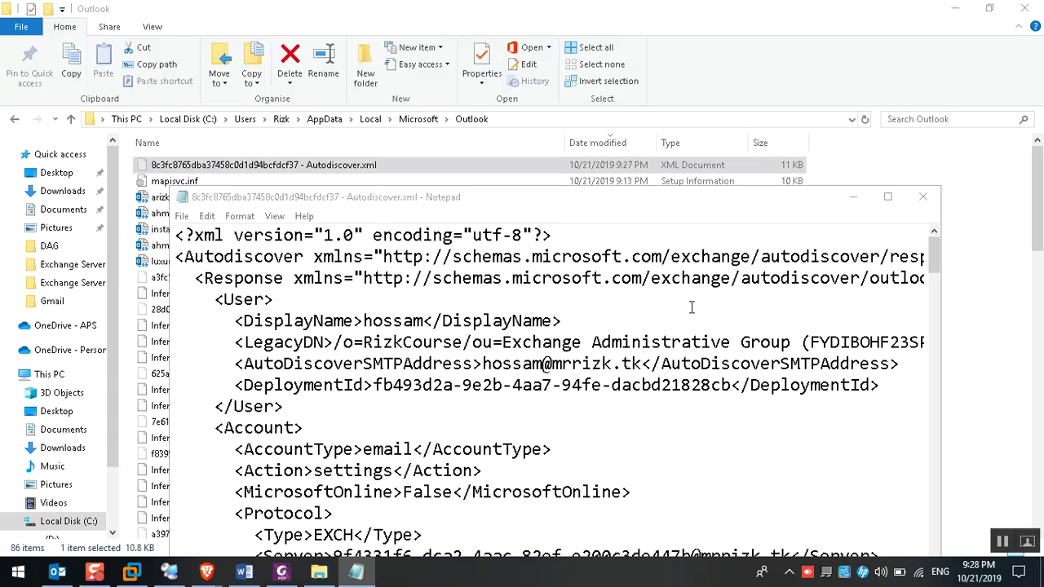
# Review AutoDiscoverSMTPAddress, LegacyDN and protocol sections in Autodiscover.xml, then close it and start Outlook
pyautogui.click(887, 196)
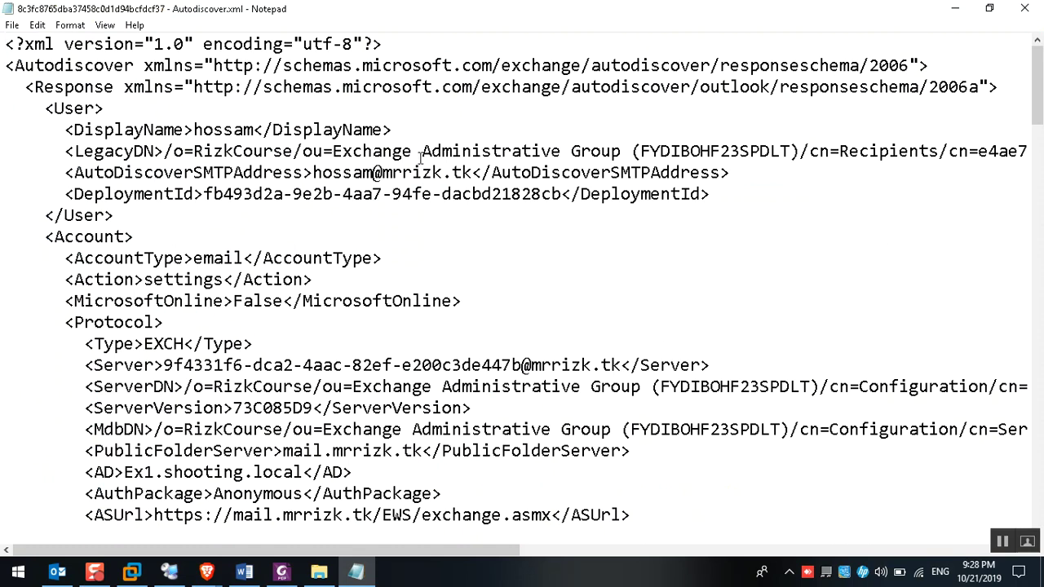
pyautogui.moveTo(323, 173); pyautogui.dragTo(512, 173)
pyautogui.moveTo(423, 151); pyautogui.dragTo(920, 154)
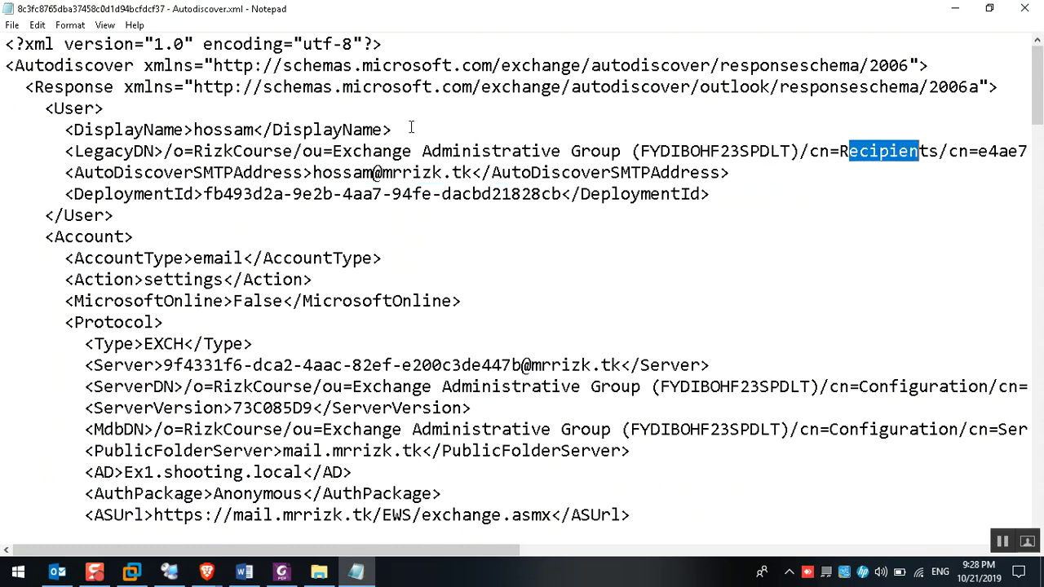
pyautogui.moveTo(1038, 81); pyautogui.dragTo(1037, 304)
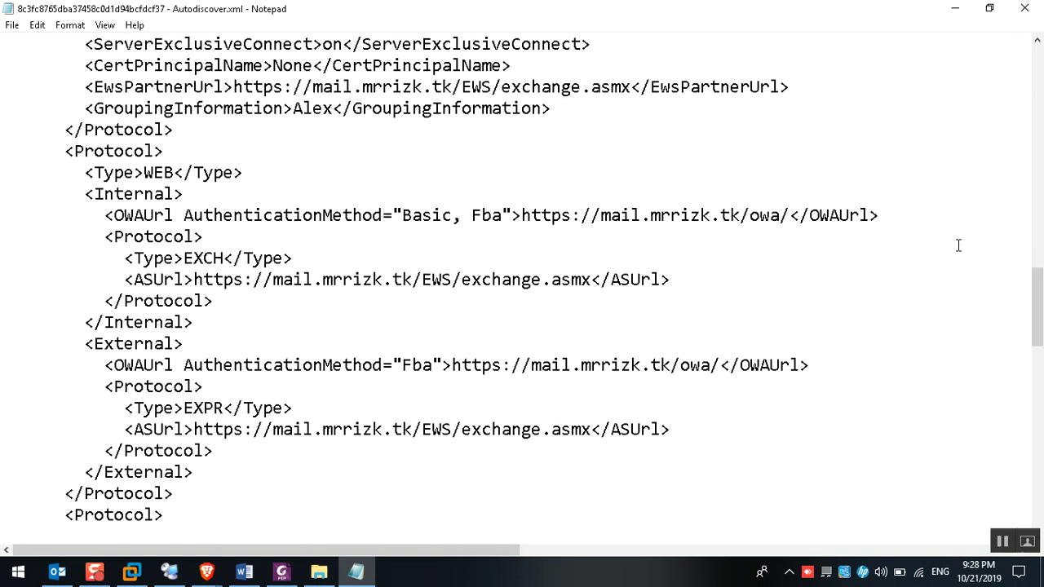
pyautogui.scroll(-1, 606, 258)
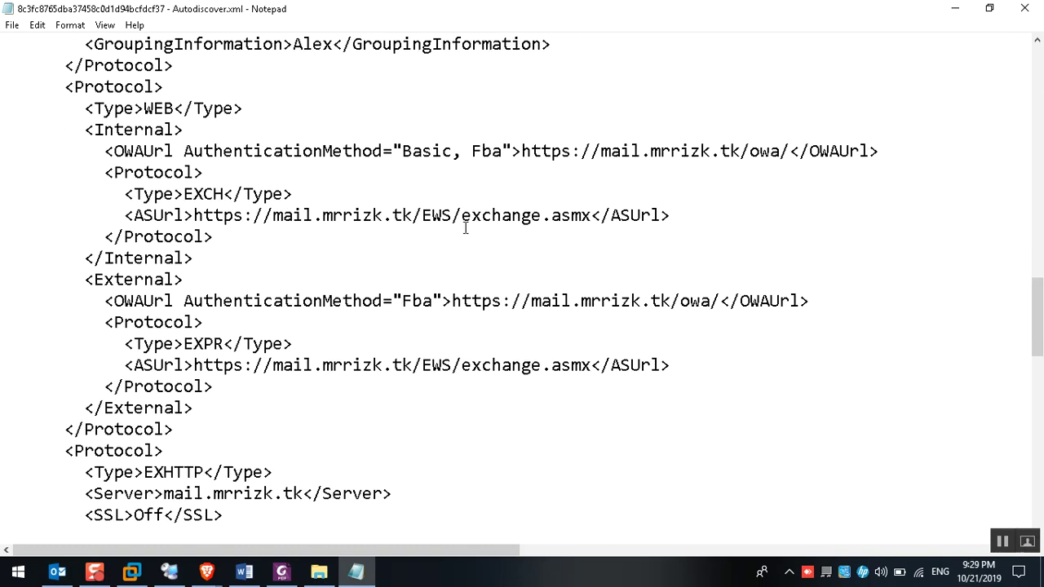
pyautogui.hotkey('alt', 'F4')
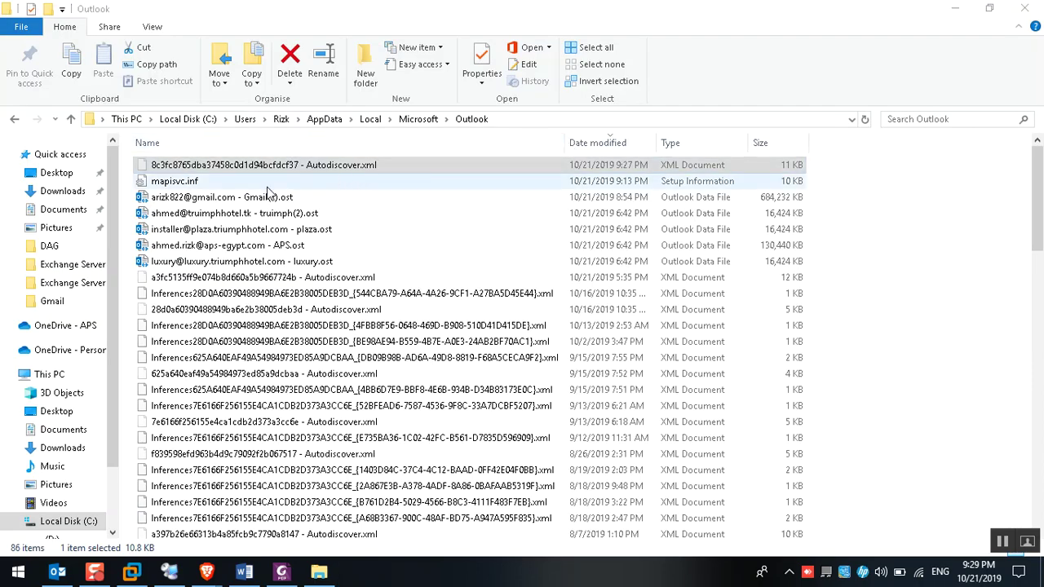
pyautogui.click(57, 571)
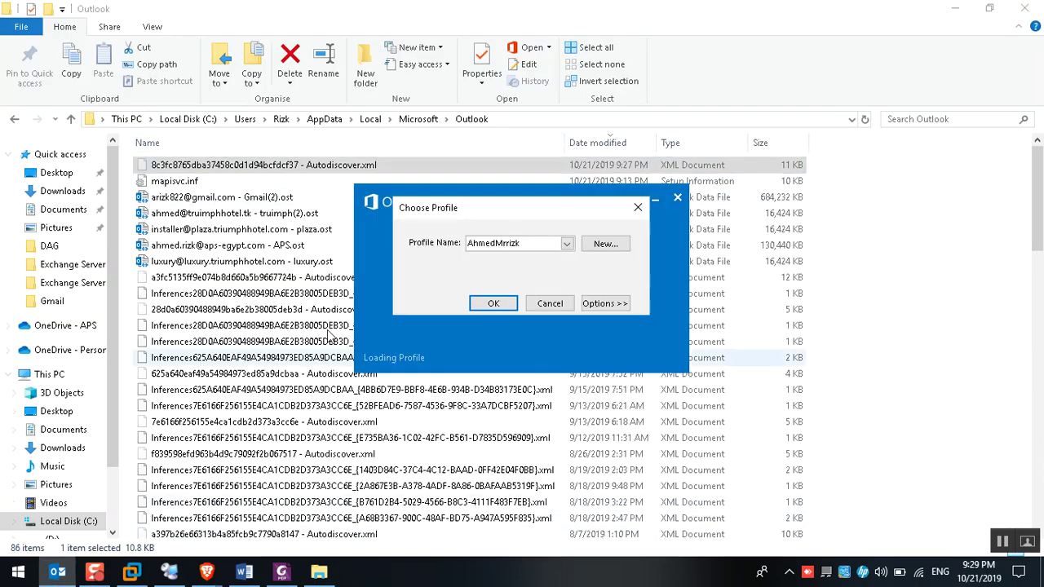
pyautogui.click(492, 303)
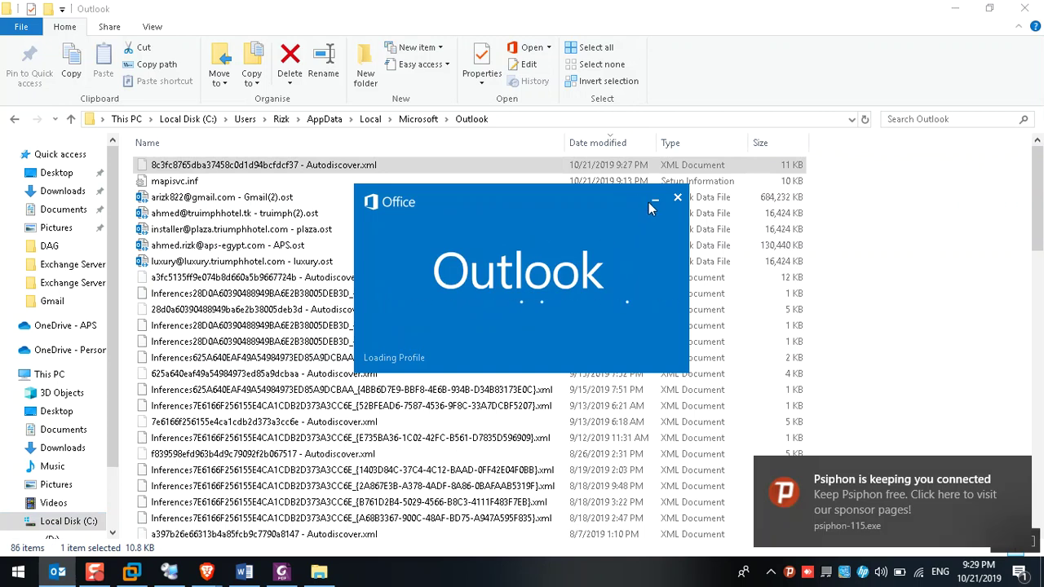
pyautogui.click(677, 198)
pyautogui.click(876, 201)
pyautogui.rightClick(876, 200)
pyautogui.click(881, 260)
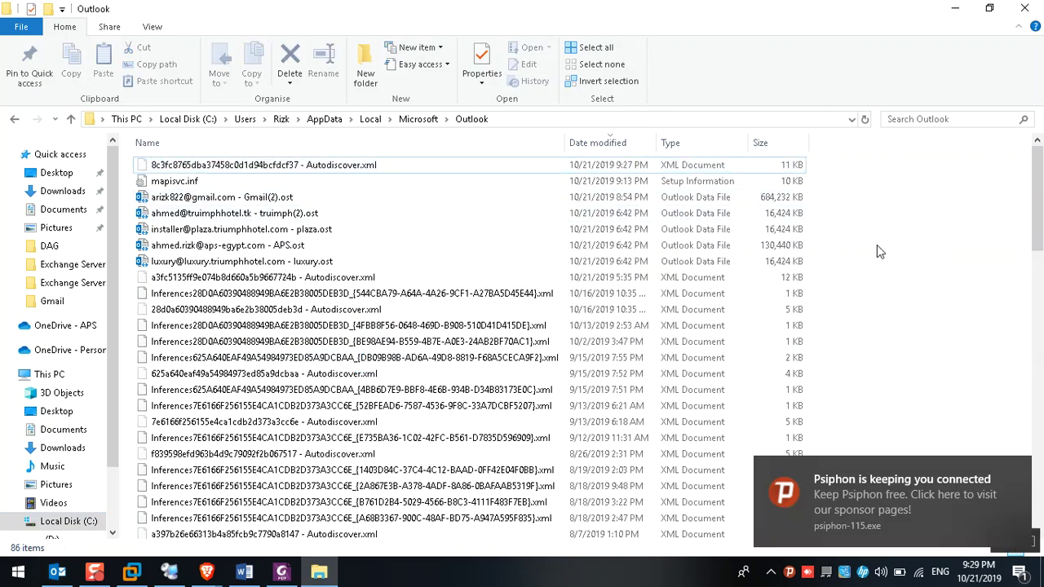
pyautogui.click(1014, 472)
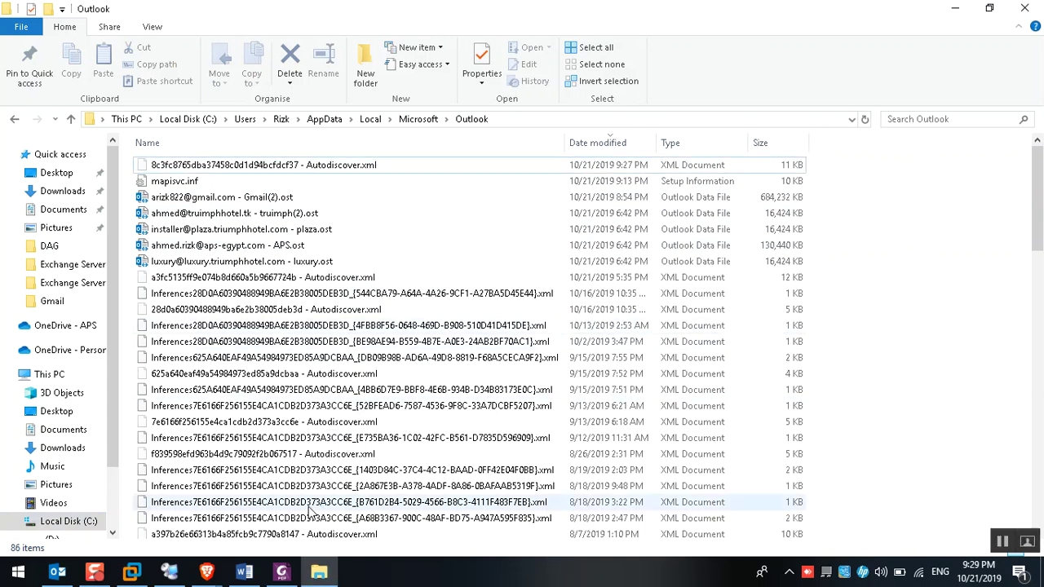
pyautogui.moveTo(208, 571)
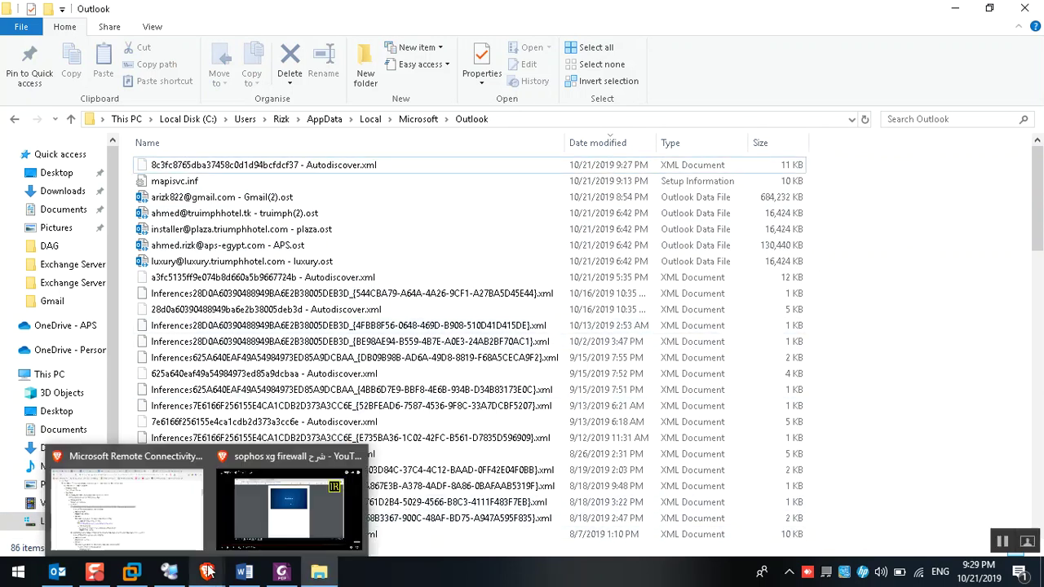
pyautogui.click(170, 571)
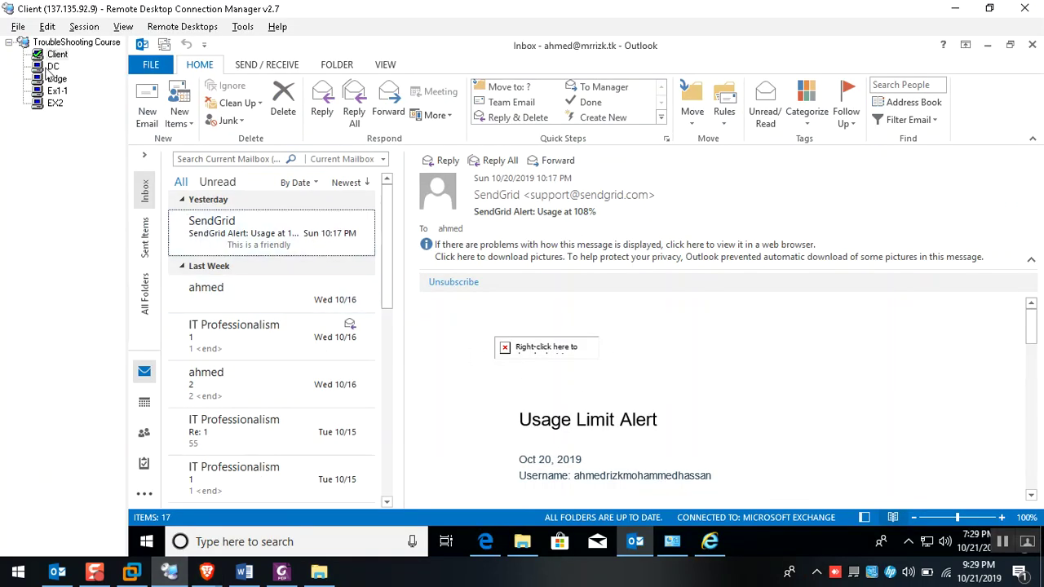
pyautogui.moveTo(206, 571)
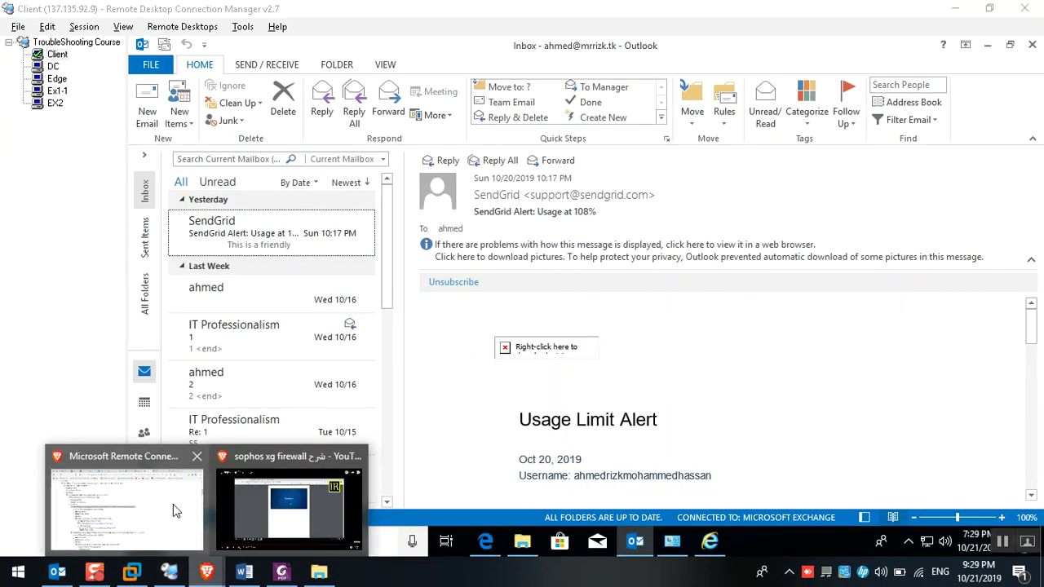
# Mark the WWW-Authenticate header, successful RPC proxy ping and failed MAPI Mail Store ping, then return to Outlook
pyautogui.click(173, 504)
pyautogui.moveTo(1037, 155); pyautogui.dragTo(1034, 491)
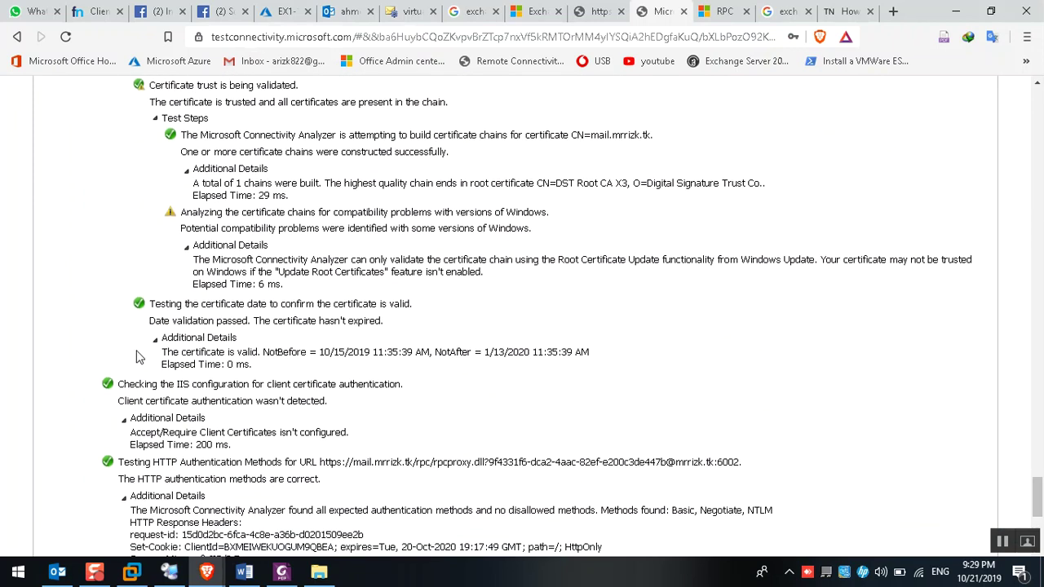
pyautogui.scroll(-4, 142, 355)
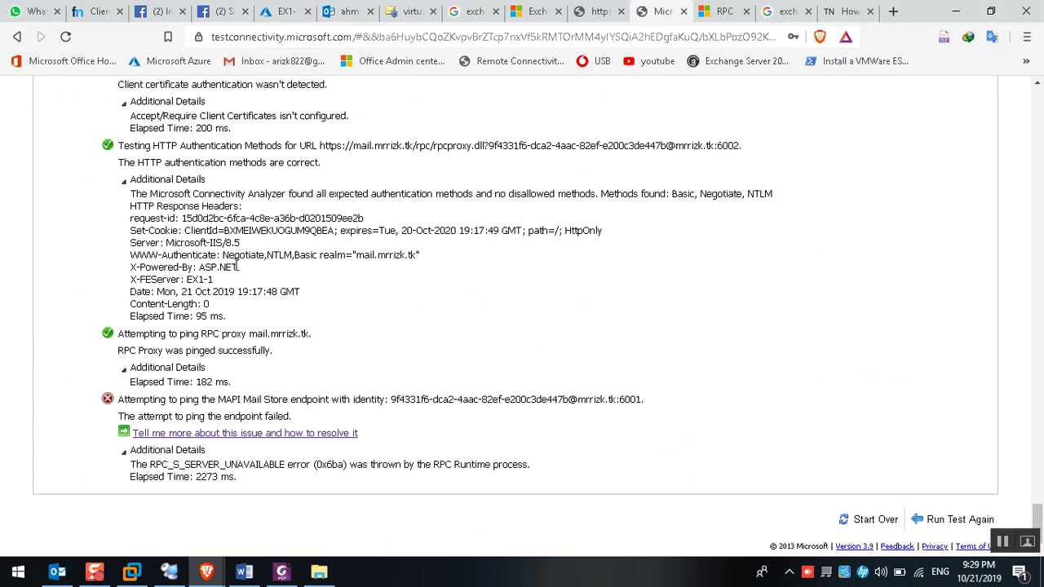
pyautogui.moveTo(229, 255); pyautogui.dragTo(395, 257)
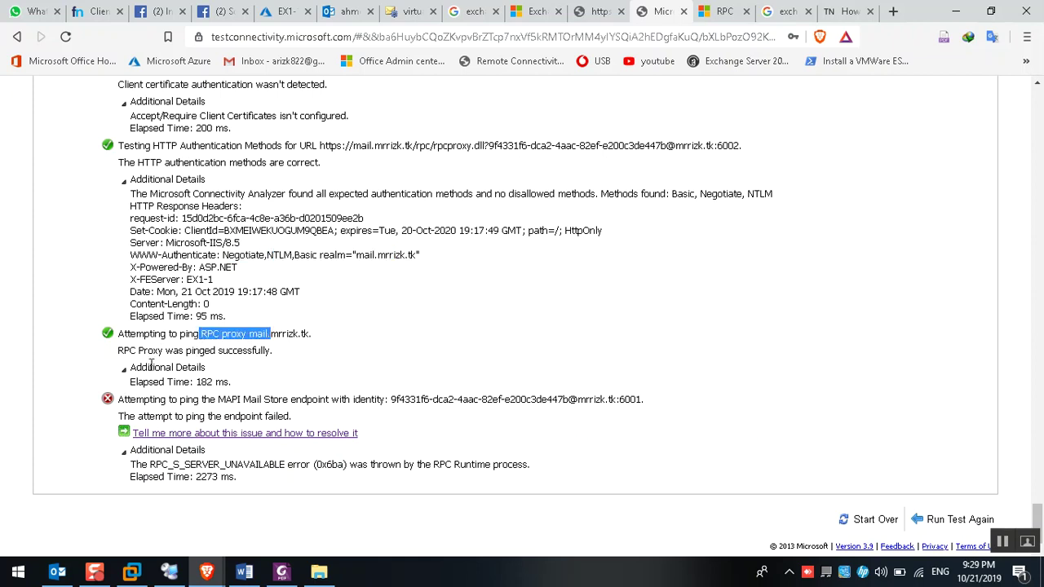
pyautogui.moveTo(137, 351); pyautogui.dragTo(273, 354)
pyautogui.click(305, 370)
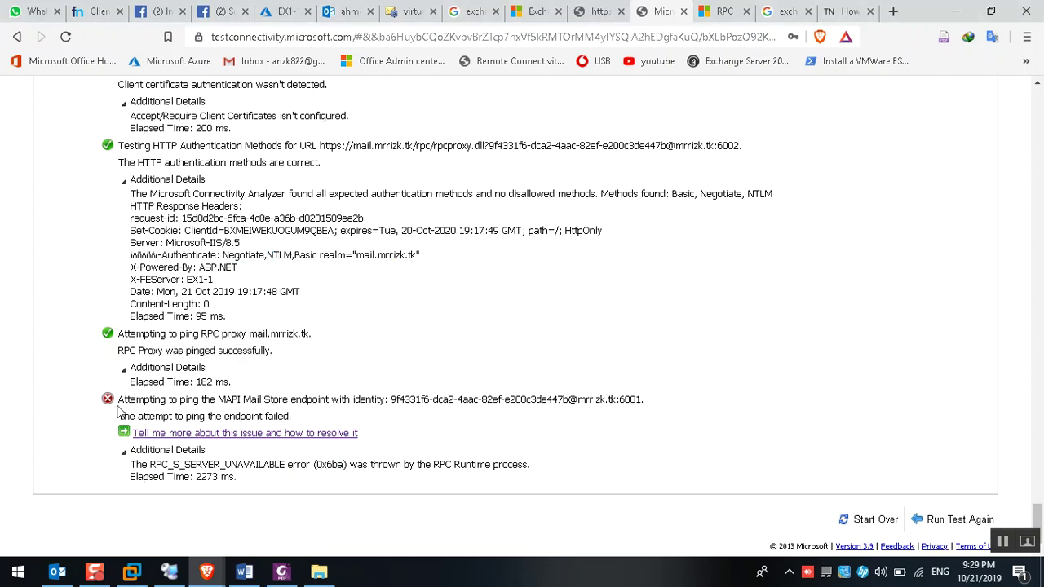
pyautogui.moveTo(187, 399); pyautogui.dragTo(377, 399)
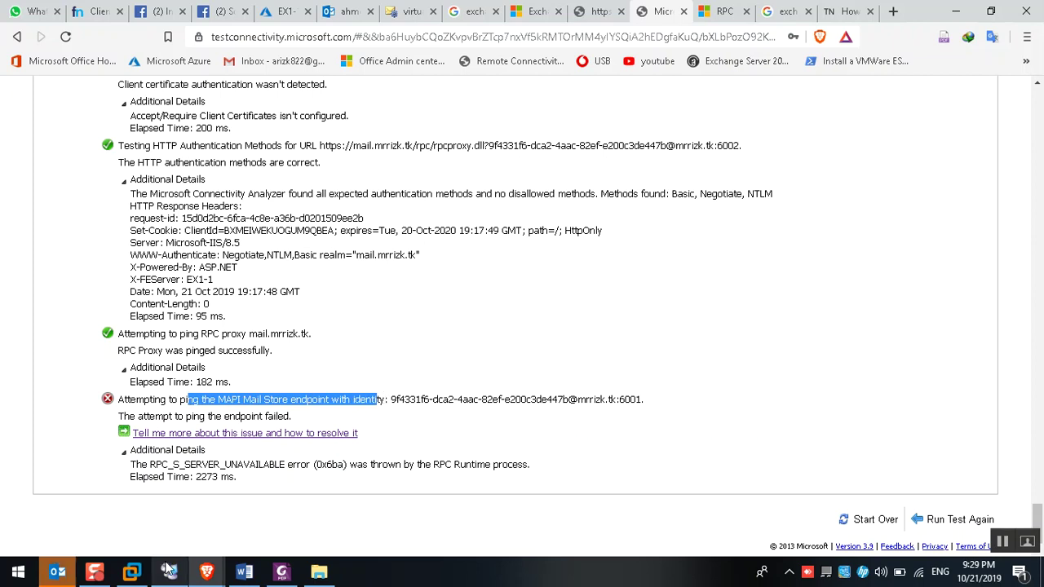
pyautogui.click(58, 574)
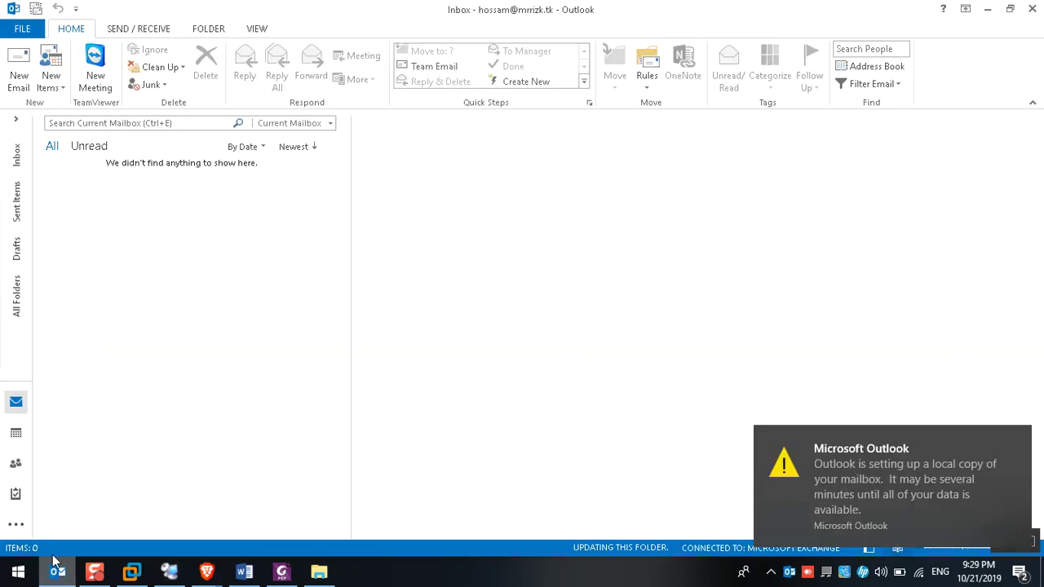
# Dismiss Outlook's mailbox setup notice and switch to the Ex1-1 server session in RDCMan
pyautogui.click(1019, 442)
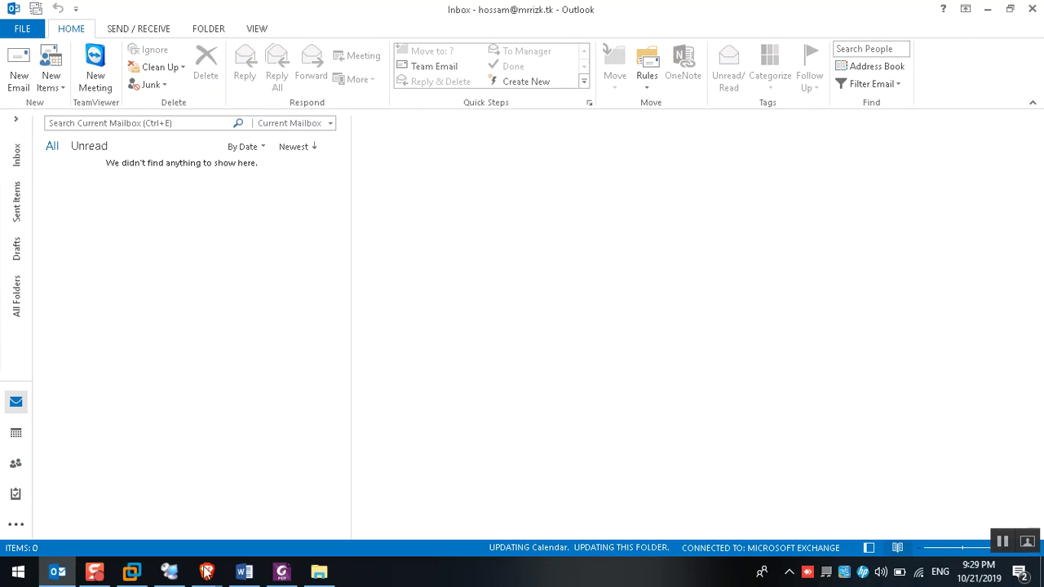
pyautogui.click(169, 574)
pyautogui.click(59, 90)
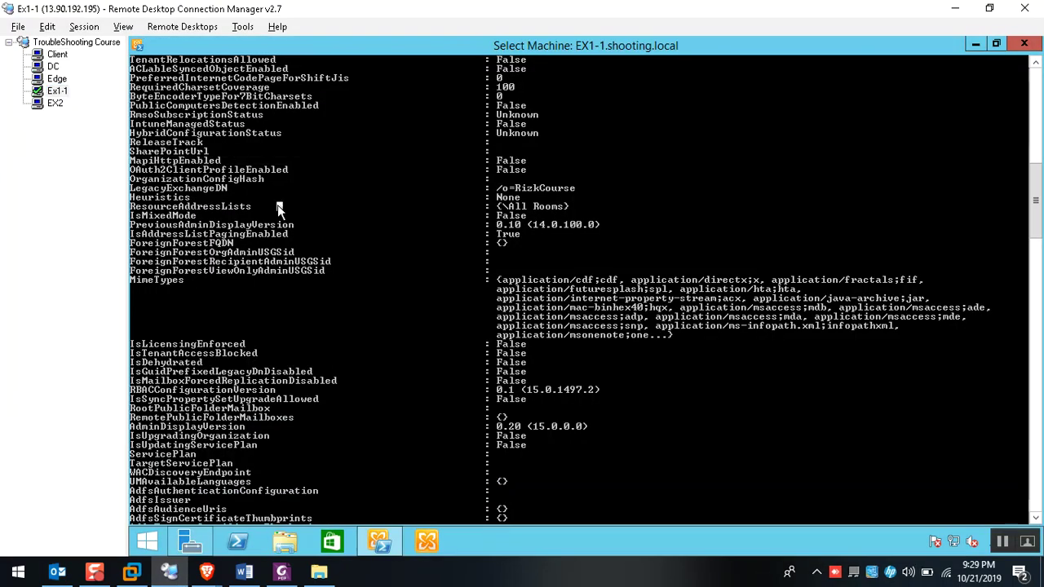
# Run Set-OrganizationConfig -MapiHttpEnabled $true on Ex1-1, then run iisreset
pyautogui.write('get')
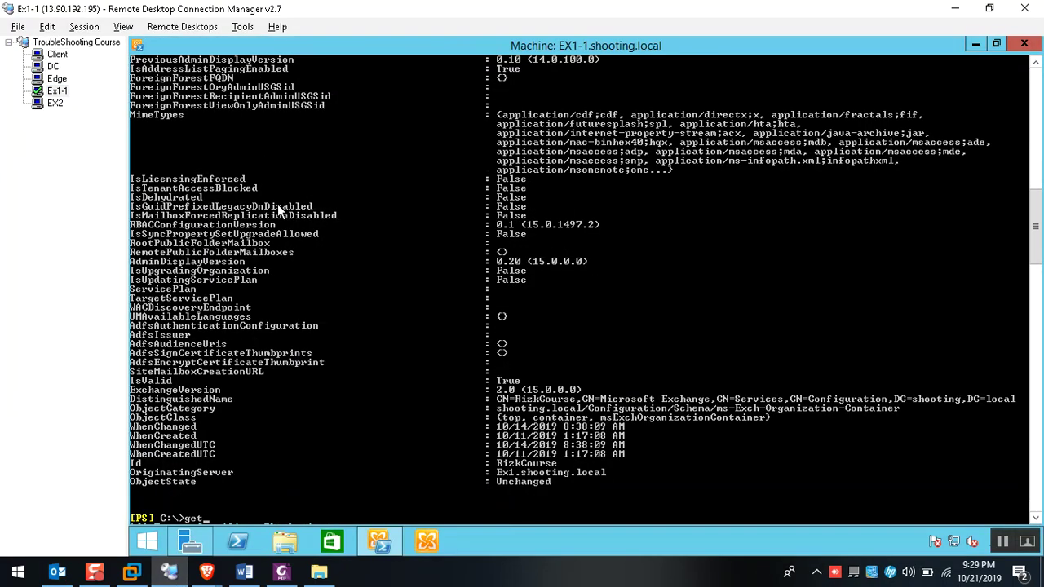
pyautogui.press('BackSpace')
pyautogui.press('BackSpace')
pyautogui.press('BackSpace')
pyautogui.write('set-Or')
pyautogui.press('Tab')
pyautogui.write('-map')
pyautogui.press('Tab')
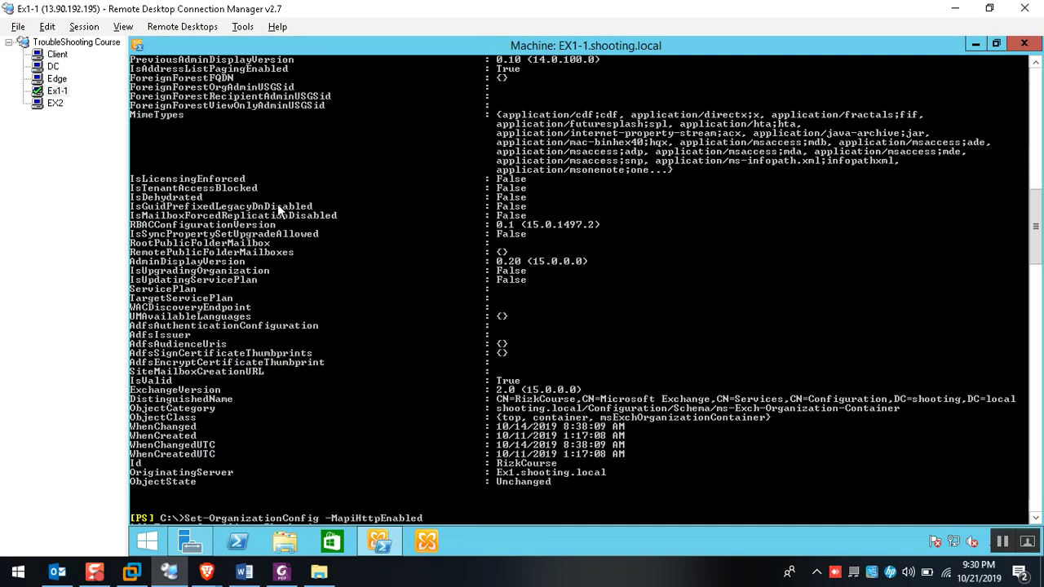
pyautogui.write('$true')
pyautogui.press('Return')
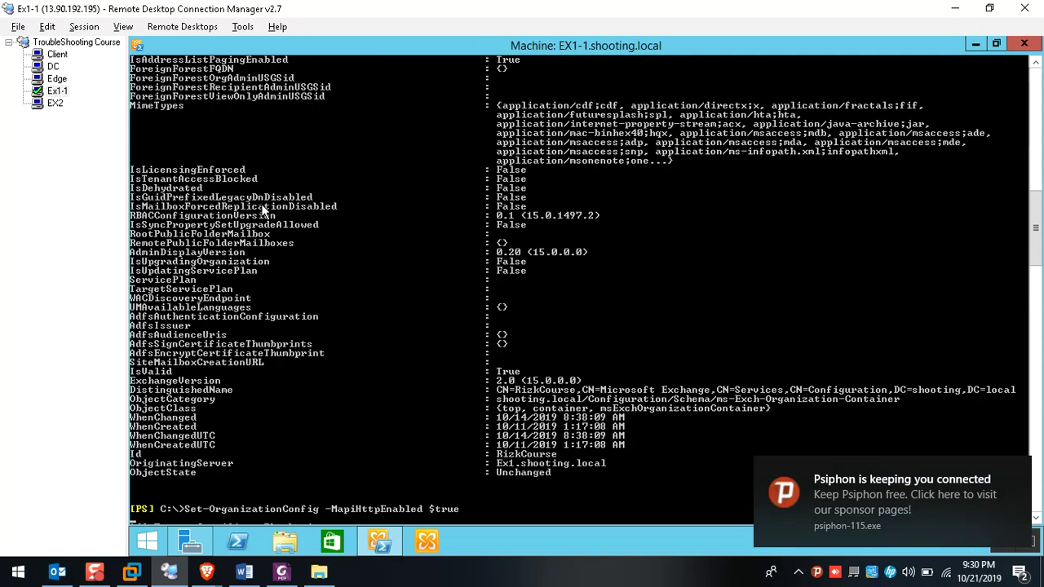
pyautogui.scroll(-6, 261, 235)
pyautogui.press('Return')
# On EX2, launch the Exchange Management Shell as administrator
pyautogui.click(55, 102)
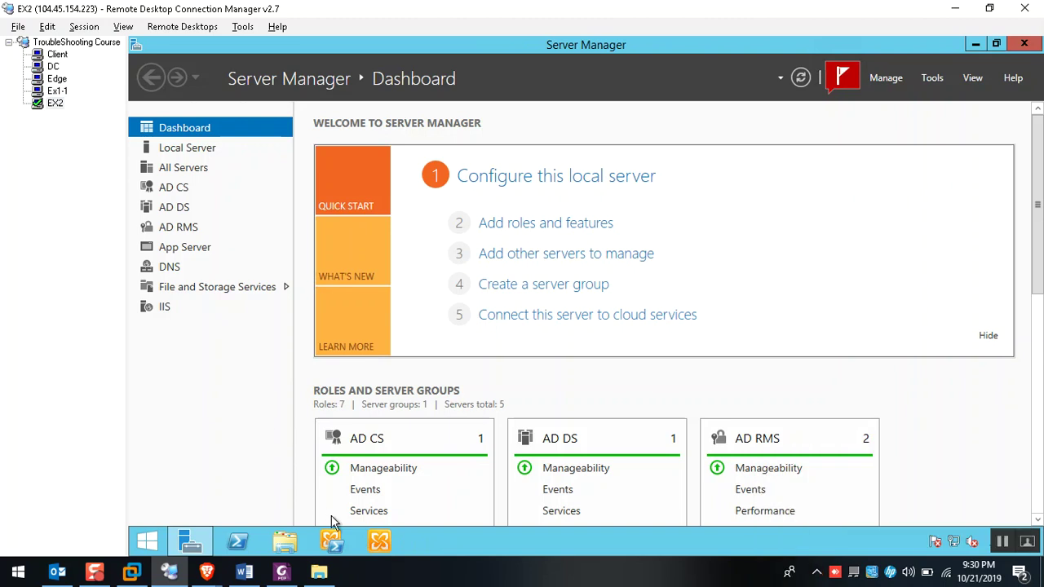
pyautogui.rightClick(330, 541)
pyautogui.rightClick(318, 488)
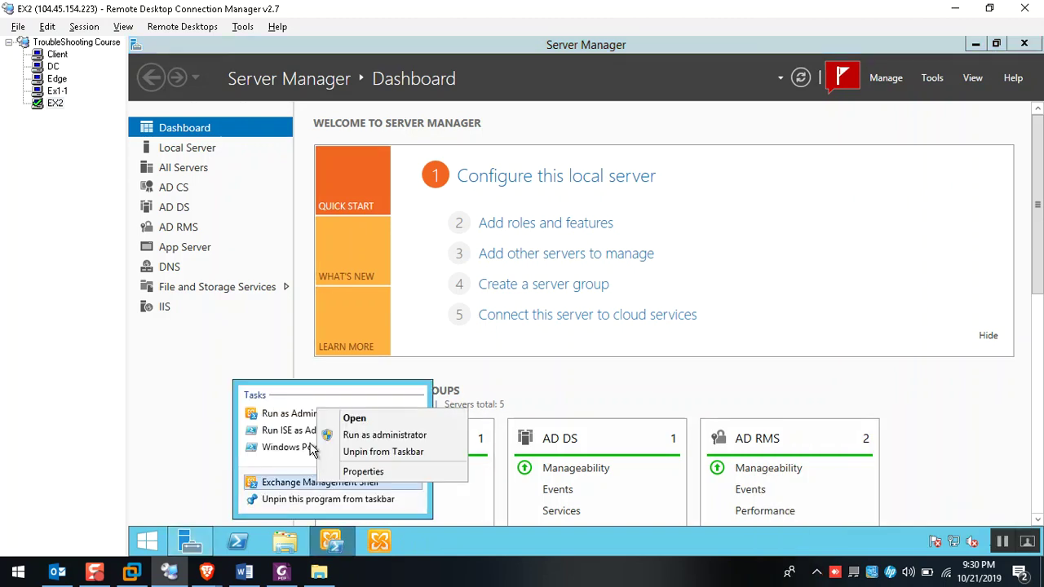
pyautogui.rightClick(298, 418)
pyautogui.click(341, 429)
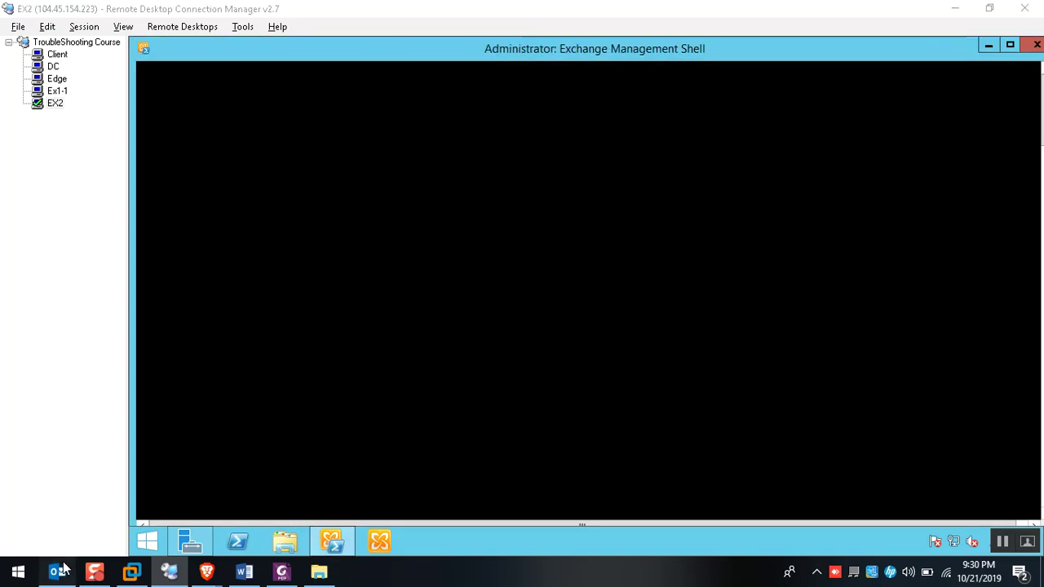
# Run iisreset in EX2's Exchange Management Shell
pyautogui.click(61, 570)
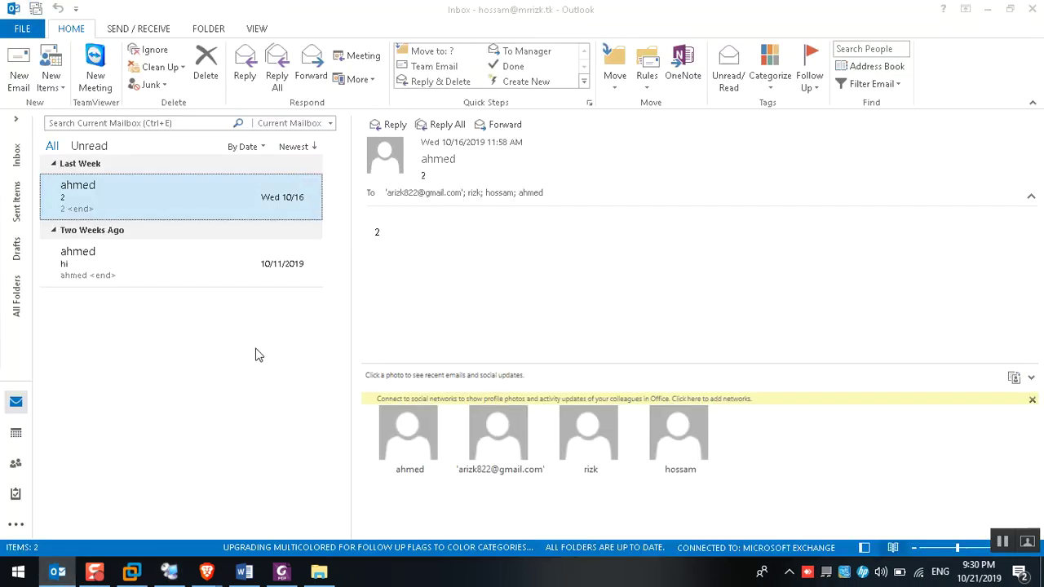
pyautogui.hotkey('alt', 'Tab')
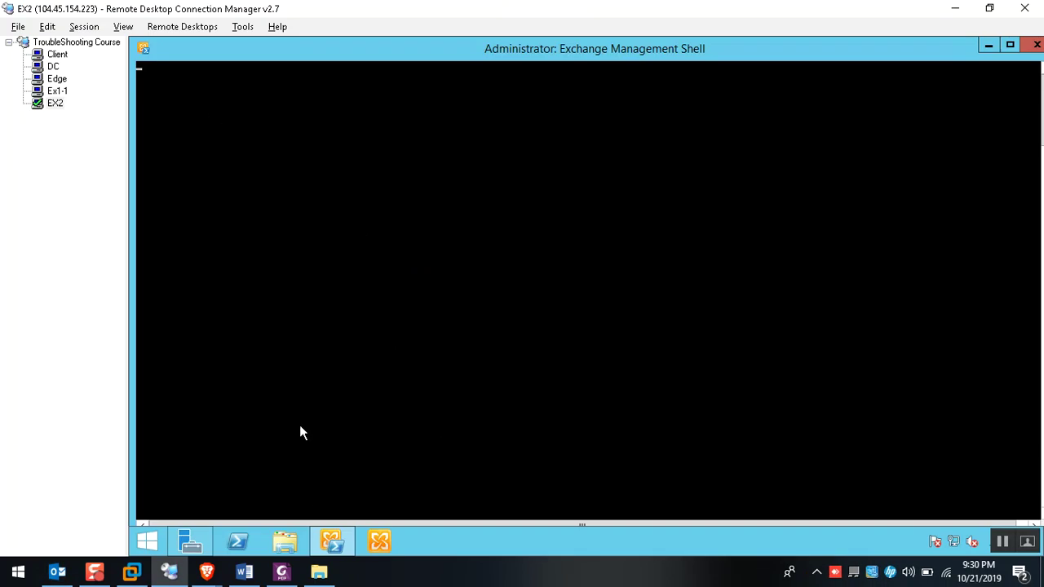
pyautogui.rightClick(237, 541)
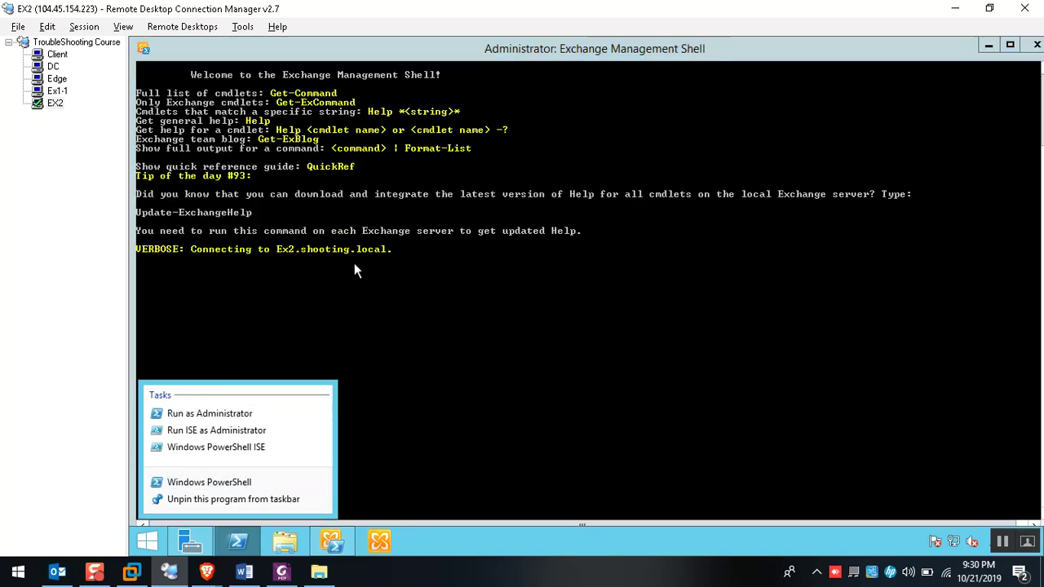
pyautogui.click(354, 263)
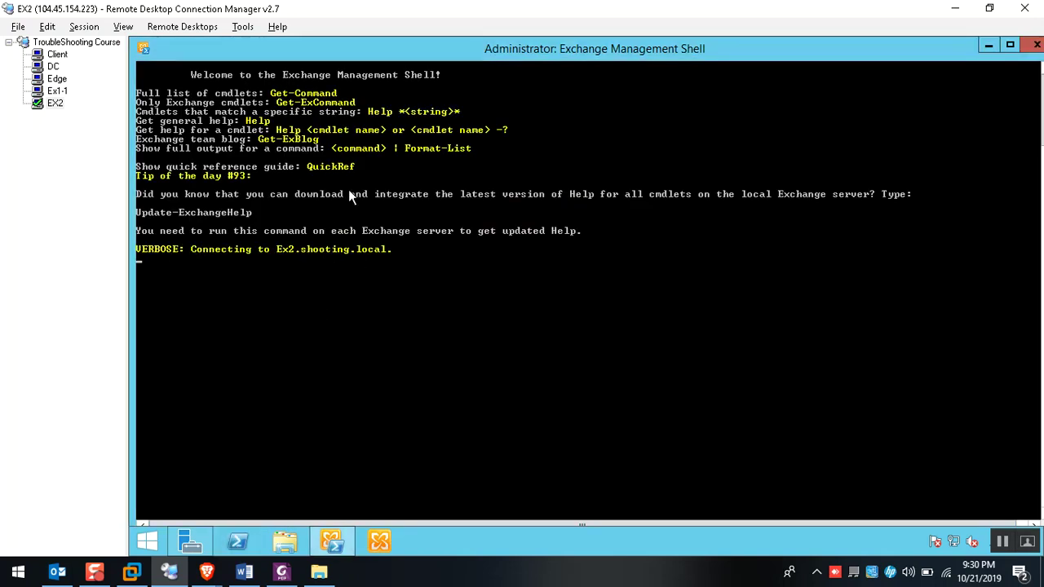
pyautogui.write('iisre')
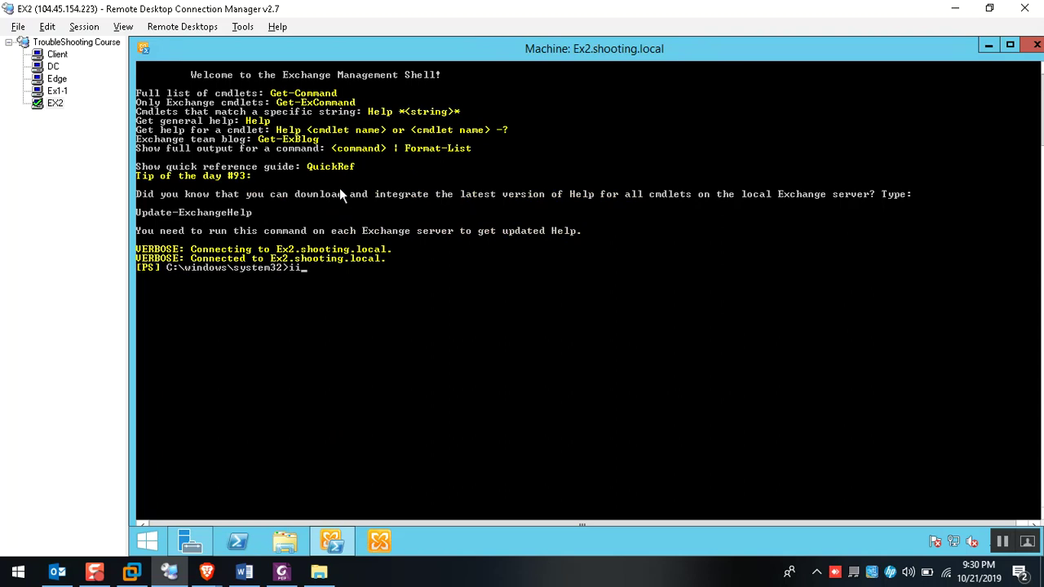
pyautogui.press('Tab')
pyautogui.press('Return')
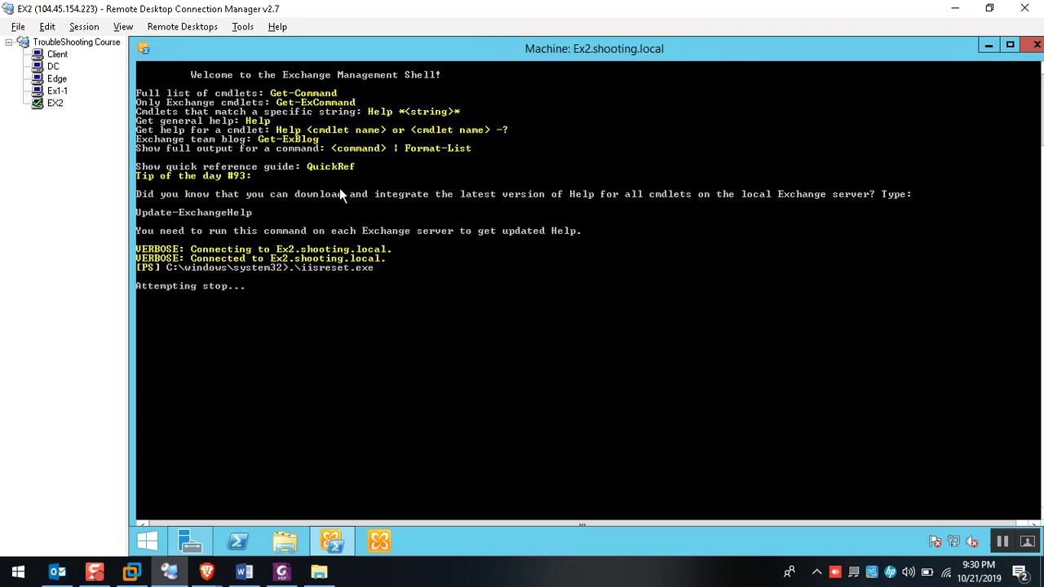
# Check the Ex1-1 session and the Autodiscover lookup notes in Word, then return to the sessions
pyautogui.doubleClick(342, 55)
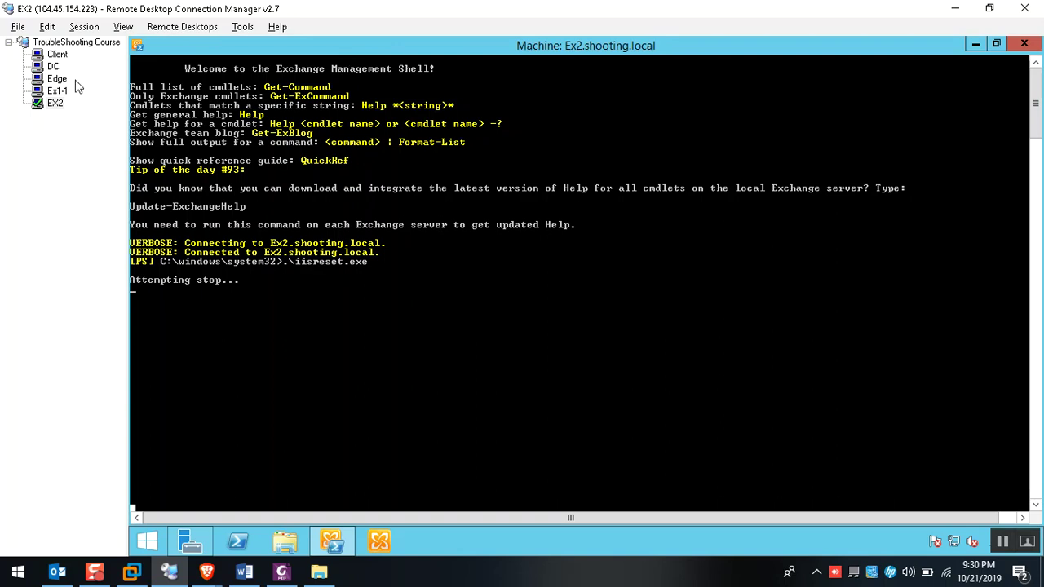
pyautogui.click(49, 92)
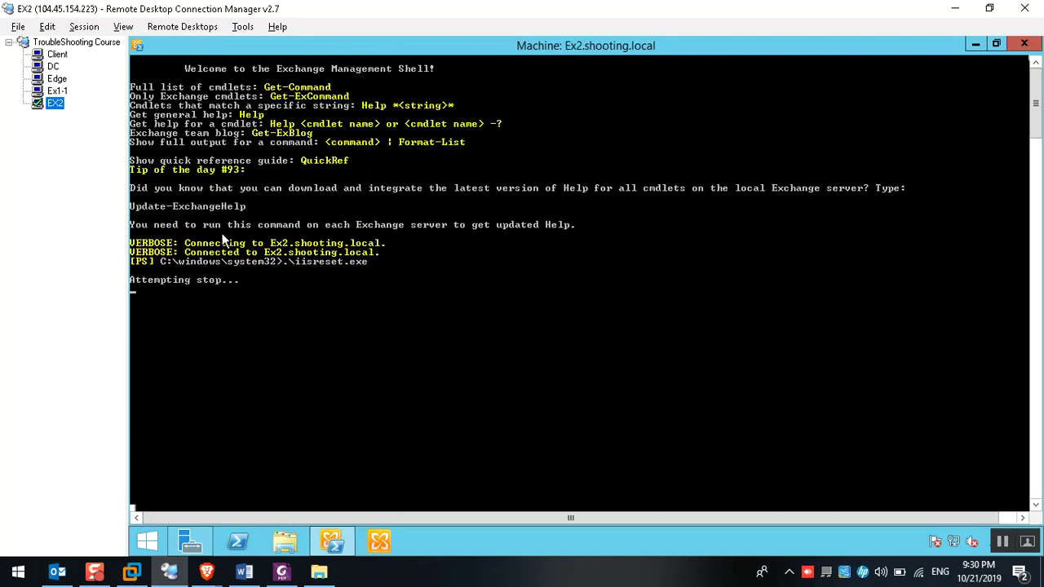
pyautogui.click(244, 571)
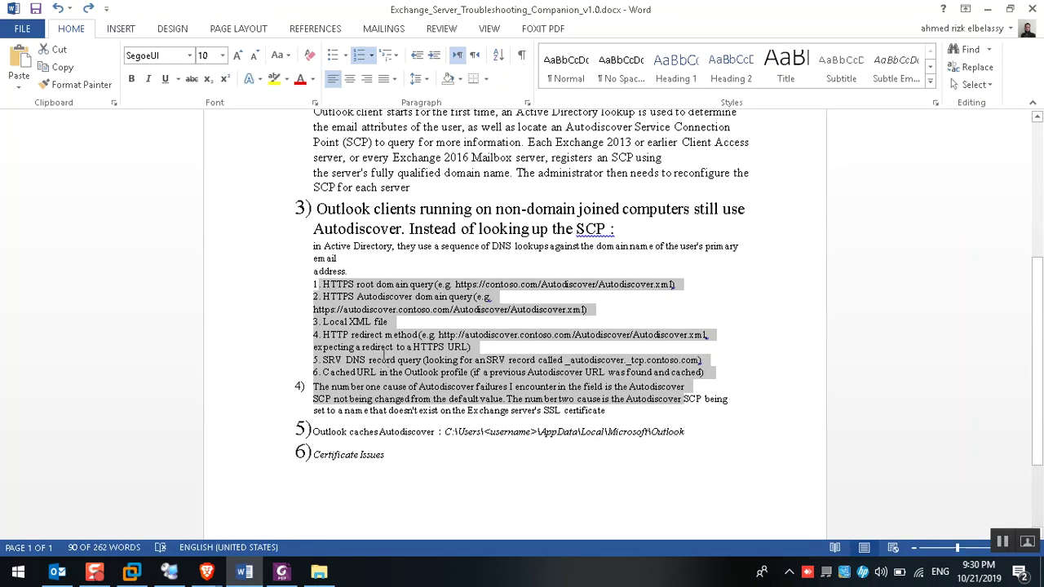
pyautogui.click(383, 359)
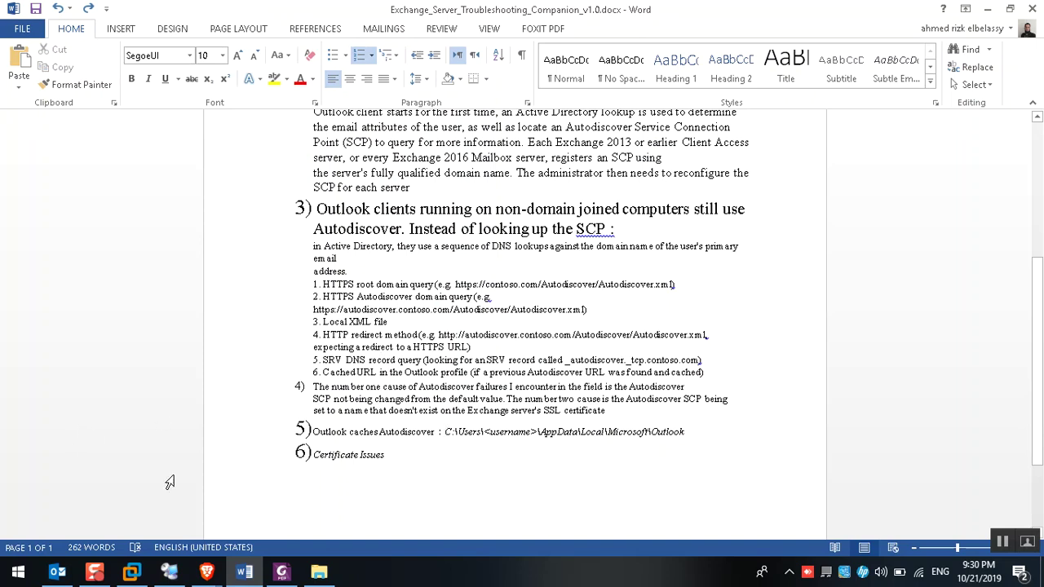
pyautogui.click(169, 572)
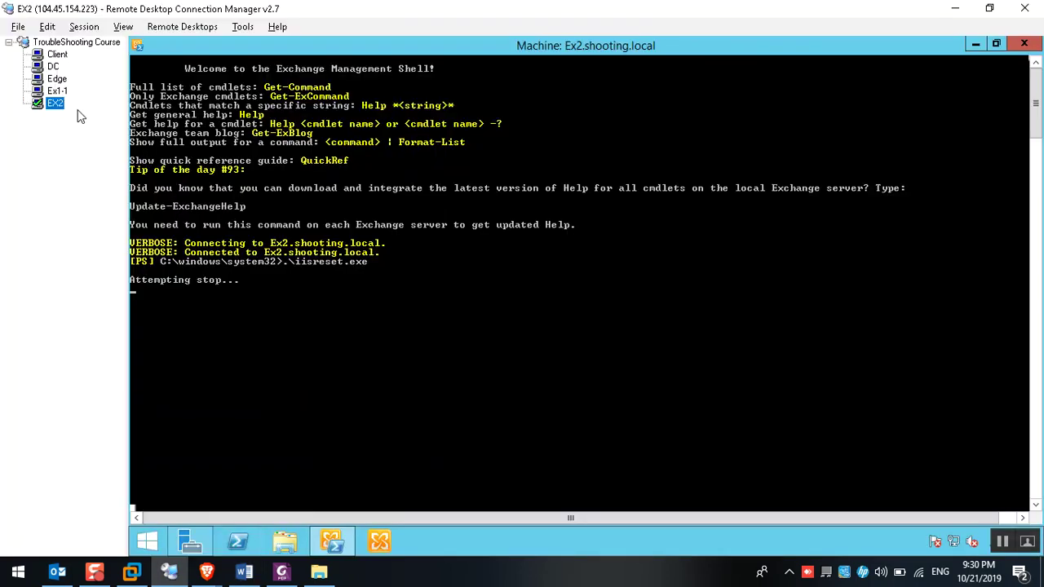
# Test the Client's Outlook connection with Filter Email and the Address Book
pyautogui.click(57, 90)
pyautogui.click(54, 56)
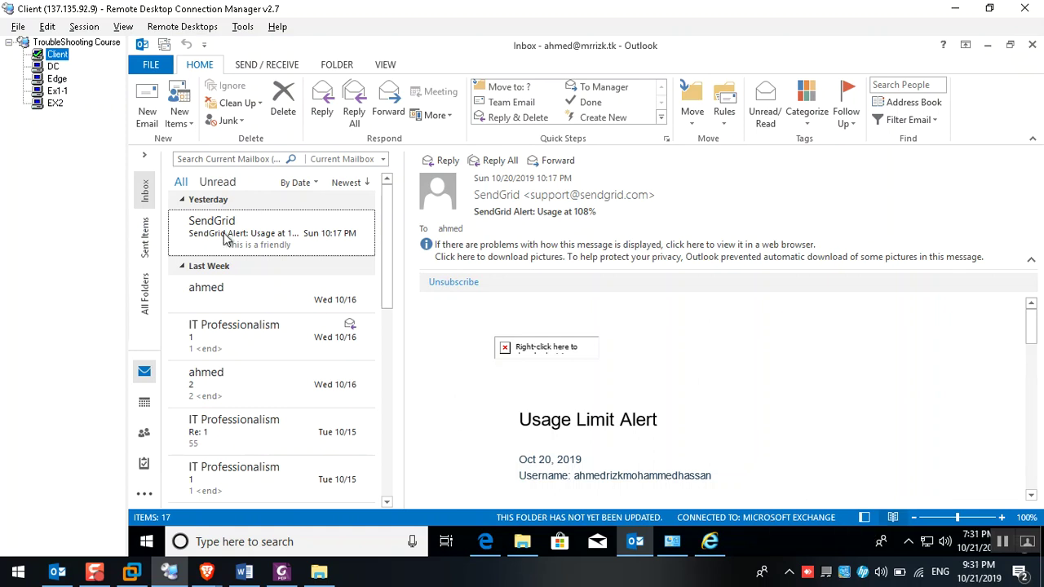
pyautogui.click(907, 119)
pyautogui.click(905, 119)
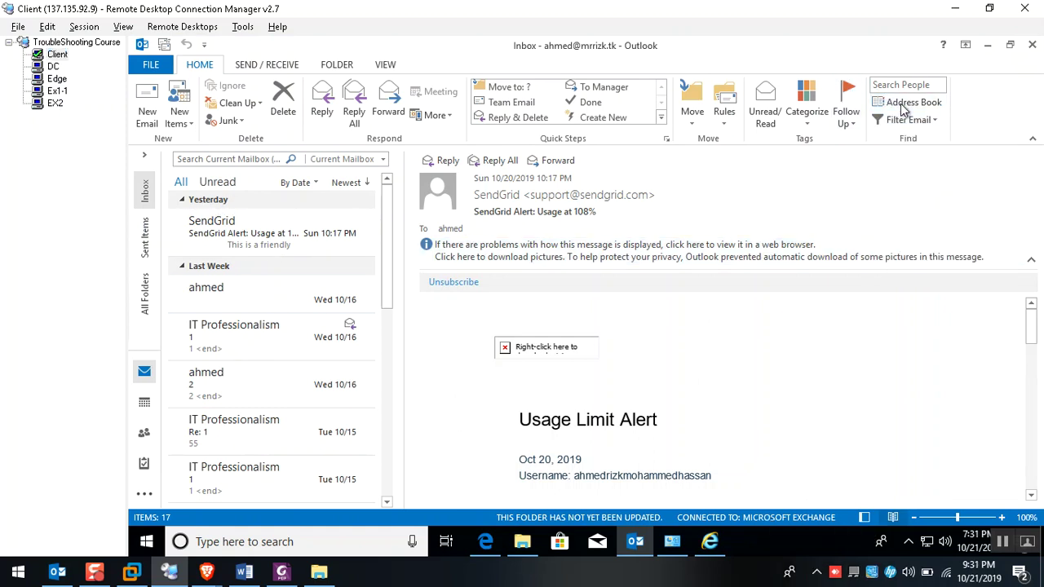
pyautogui.moveTo(640, 551)
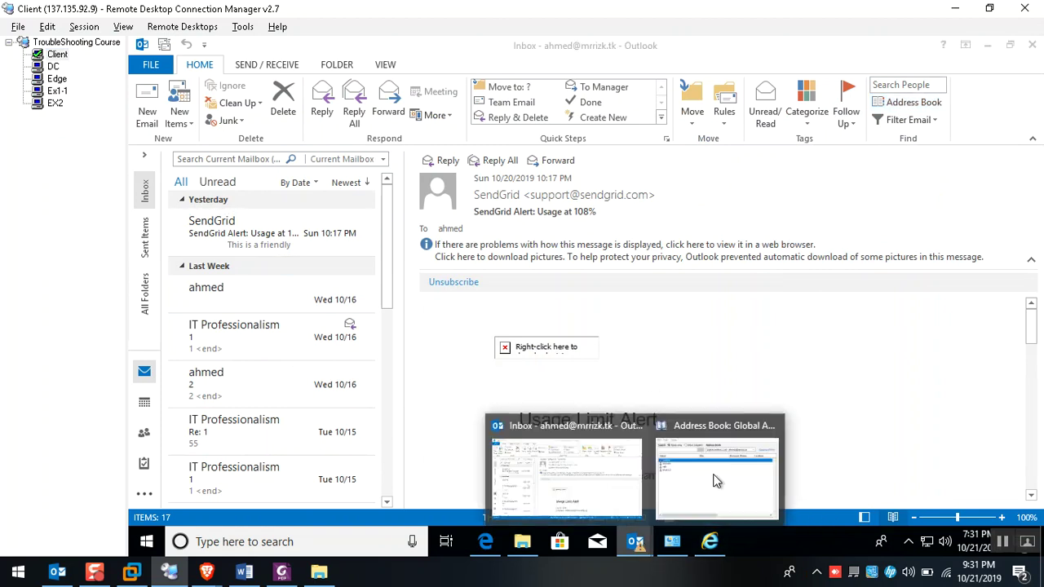
pyautogui.click(713, 482)
pyautogui.click(397, 257)
pyautogui.click(798, 125)
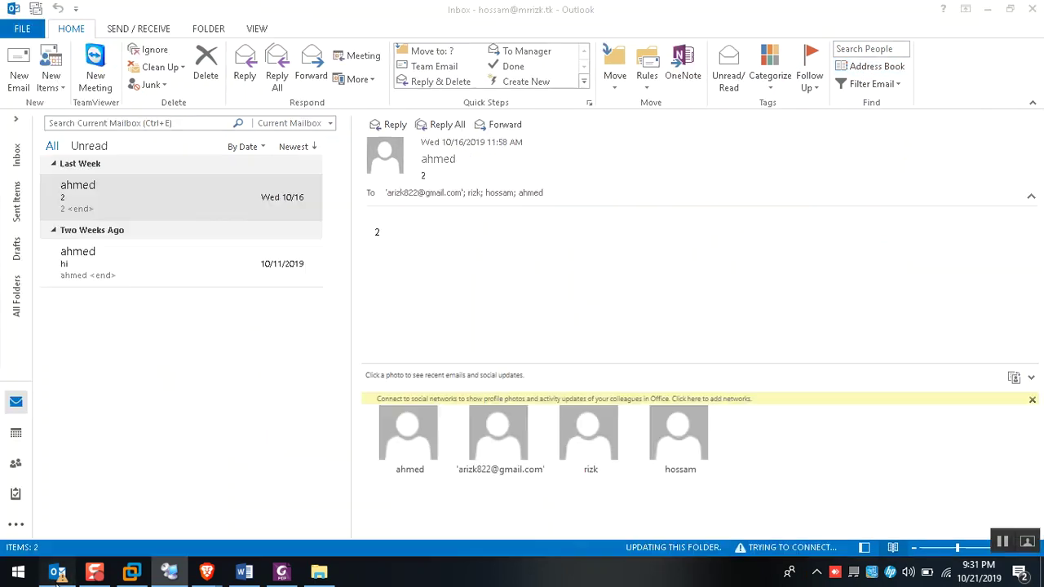
# Dismiss the Psiphon notification and view the DC session's ADSI Edit Autodiscover container
pyautogui.click(57, 574)
pyautogui.click(57, 573)
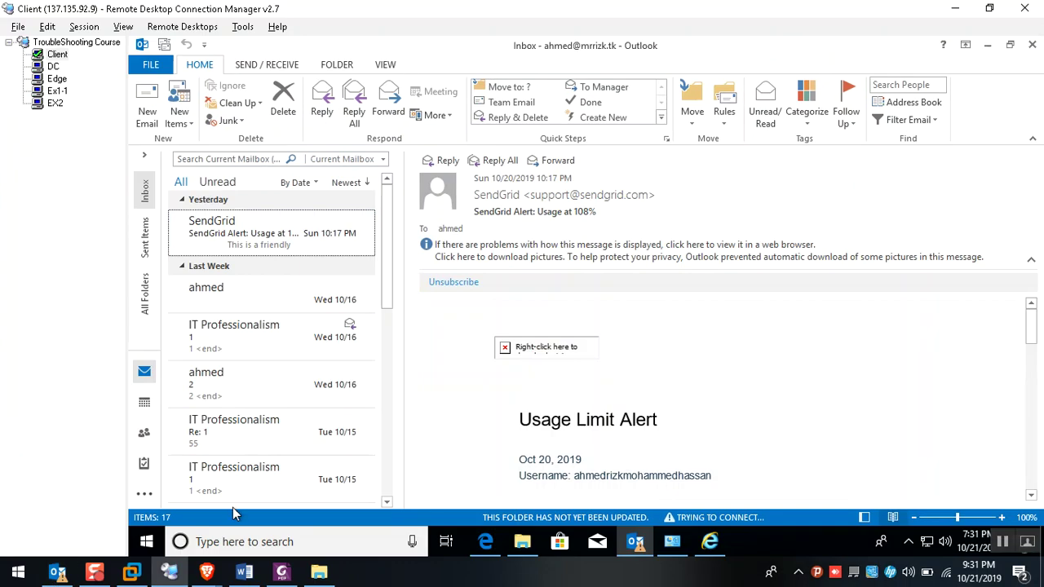
pyautogui.click(1018, 473)
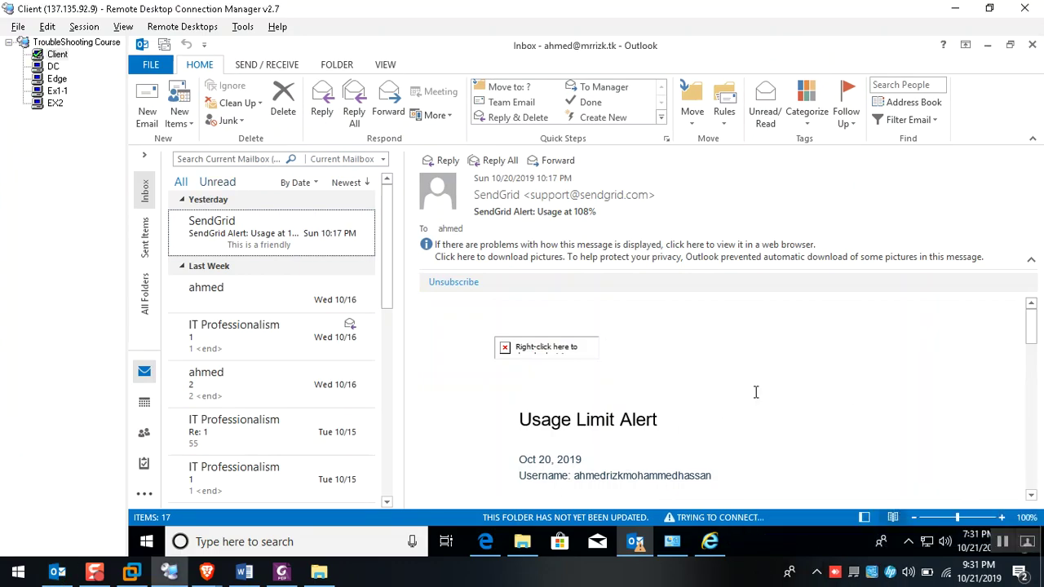
pyautogui.click(51, 70)
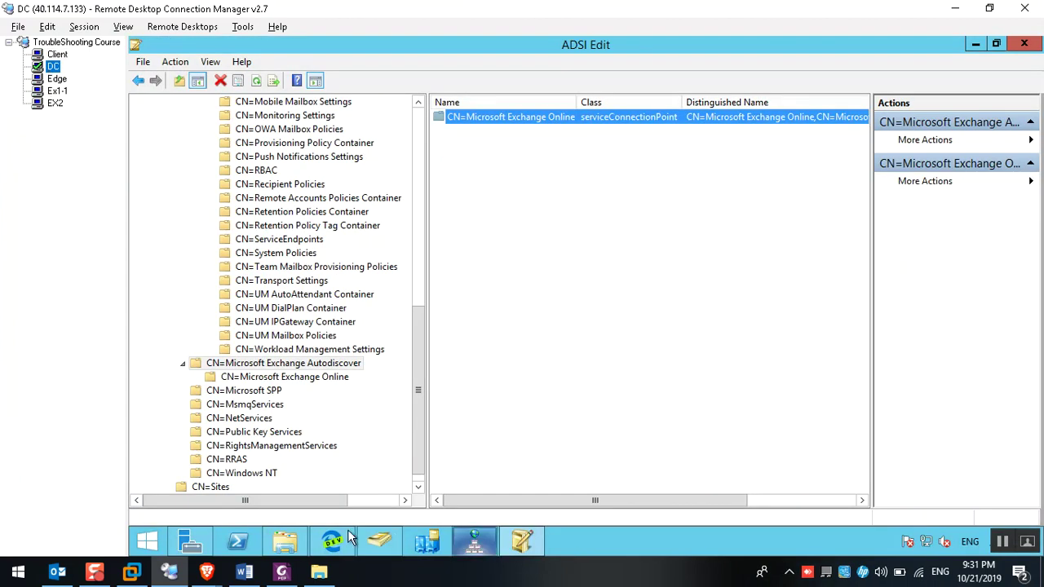
# Run 'ping mail.mrrizk.tk -t' in DC's admin PowerShell, getting replies from 10.0.3.8, then view Client
pyautogui.rightClick(237, 542)
pyautogui.click(210, 413)
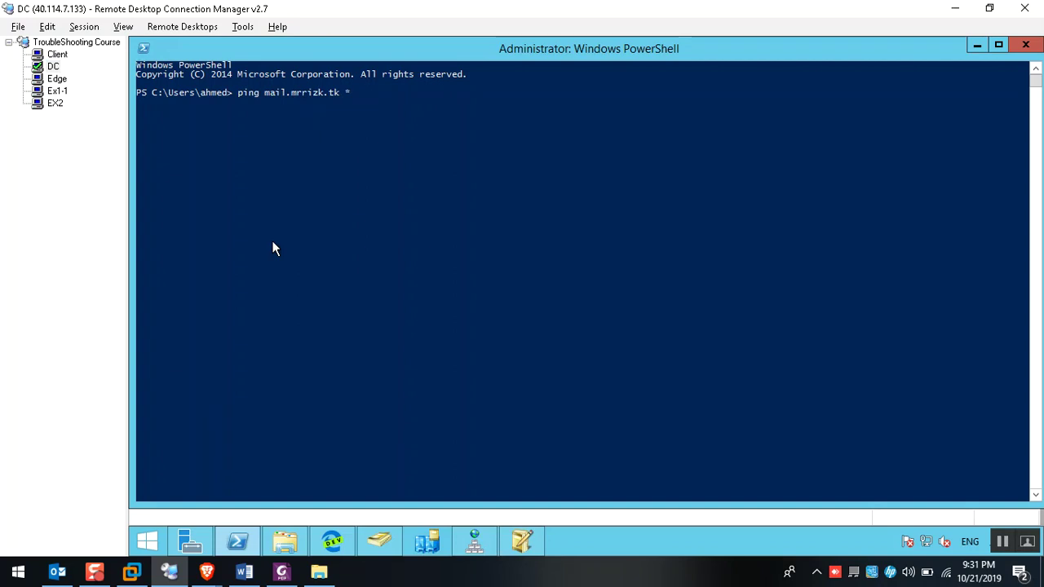
pyautogui.write('-t')
pyautogui.press('Return')
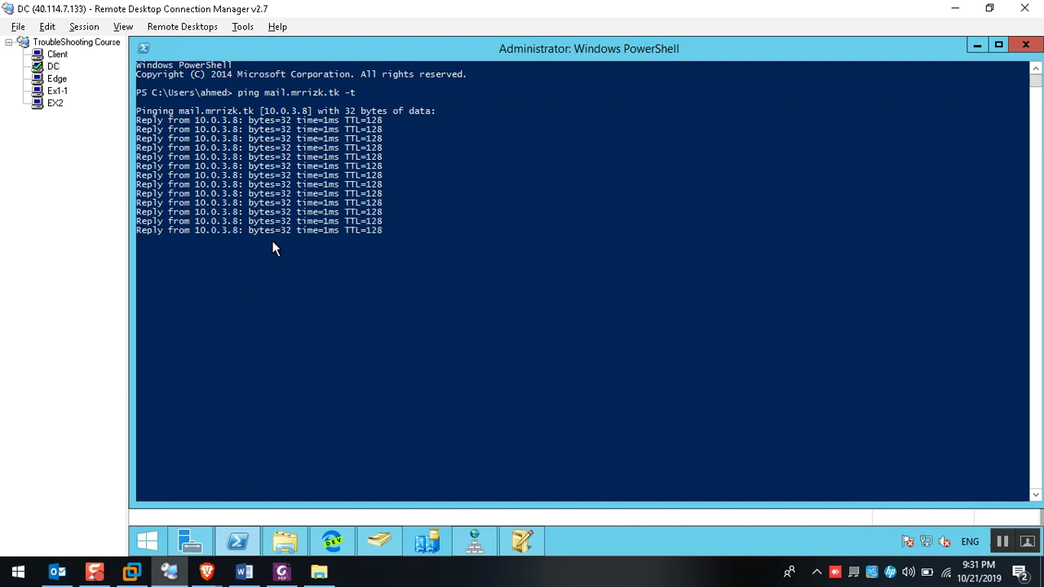
pyautogui.click(57, 54)
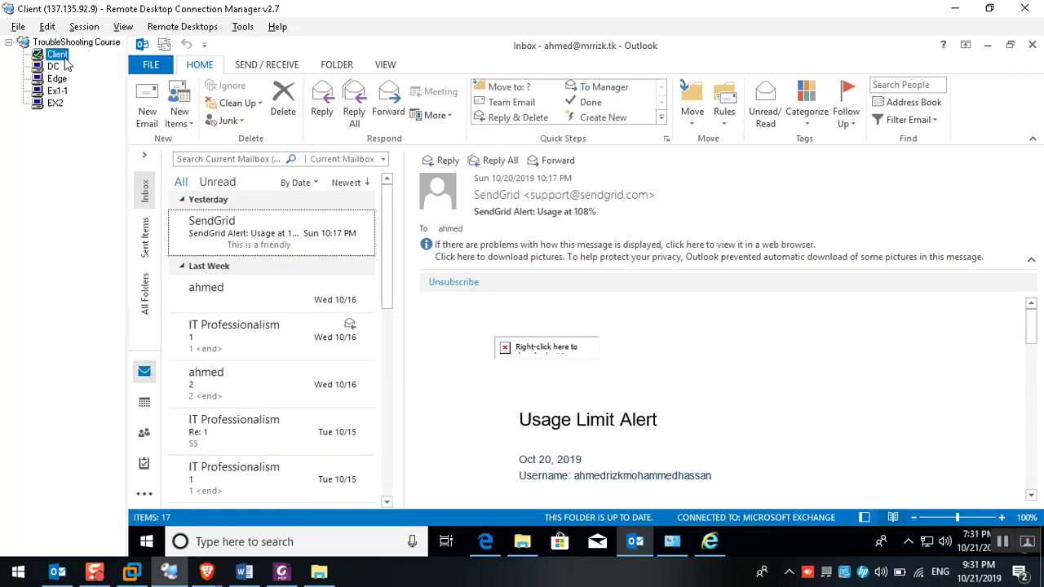
# Send a subject-less test message to IT Professionalism from the Client's Outlook
pyautogui.click(144, 155)
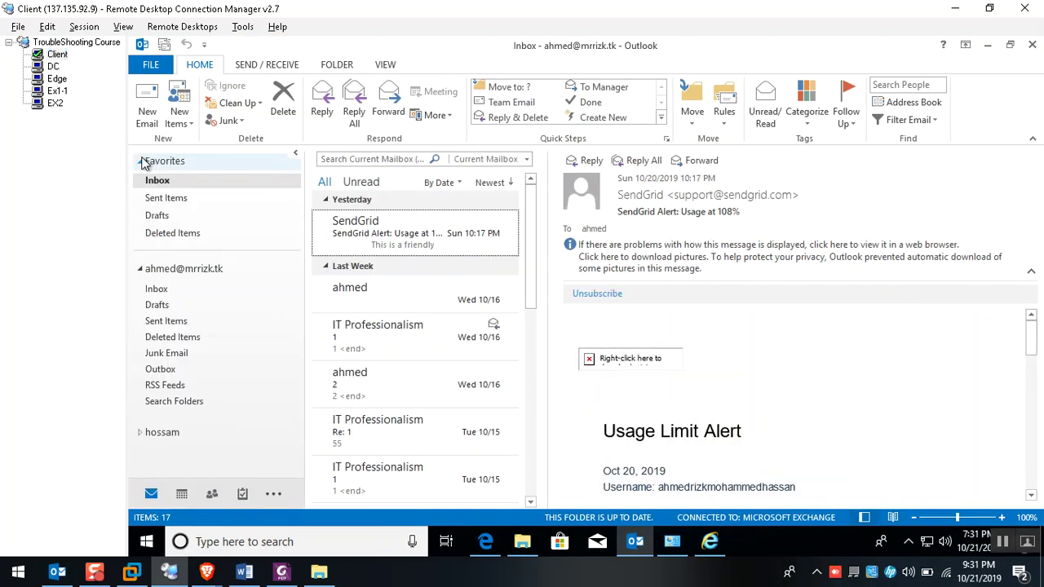
pyautogui.click(167, 321)
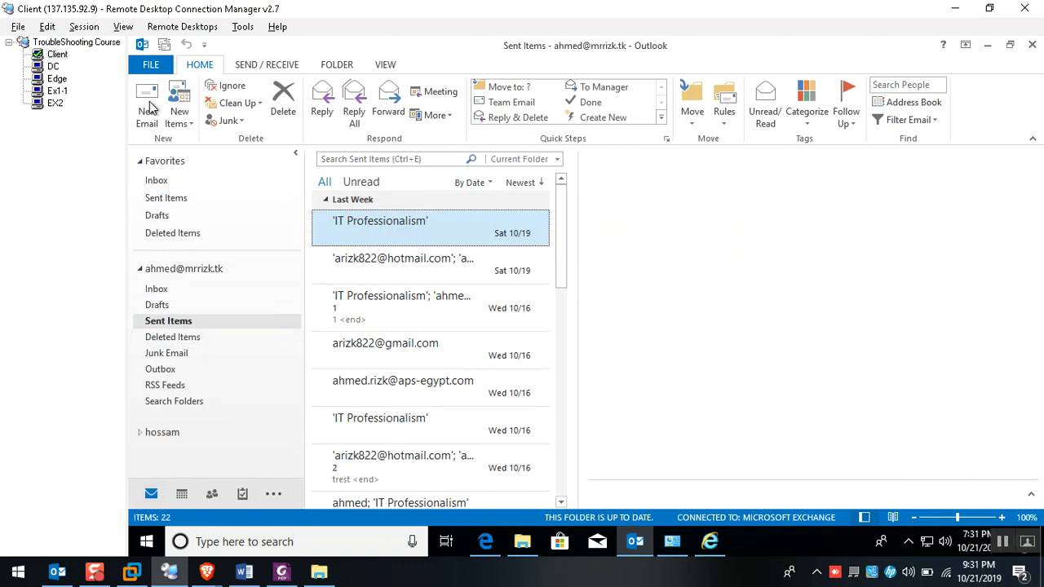
pyautogui.hotkey('ctrl', 'n')
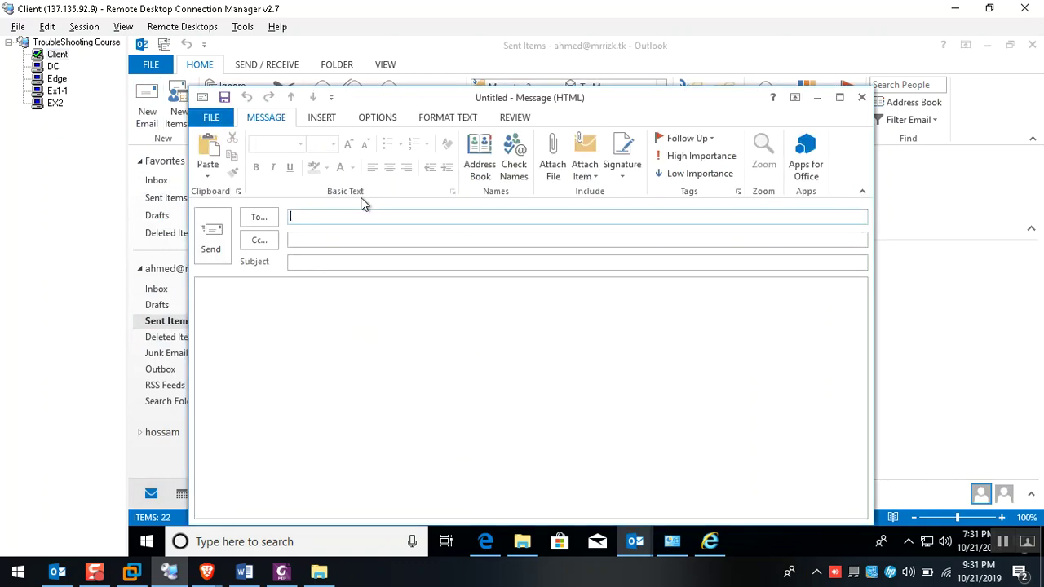
pyautogui.write('ar')
pyautogui.click(387, 236)
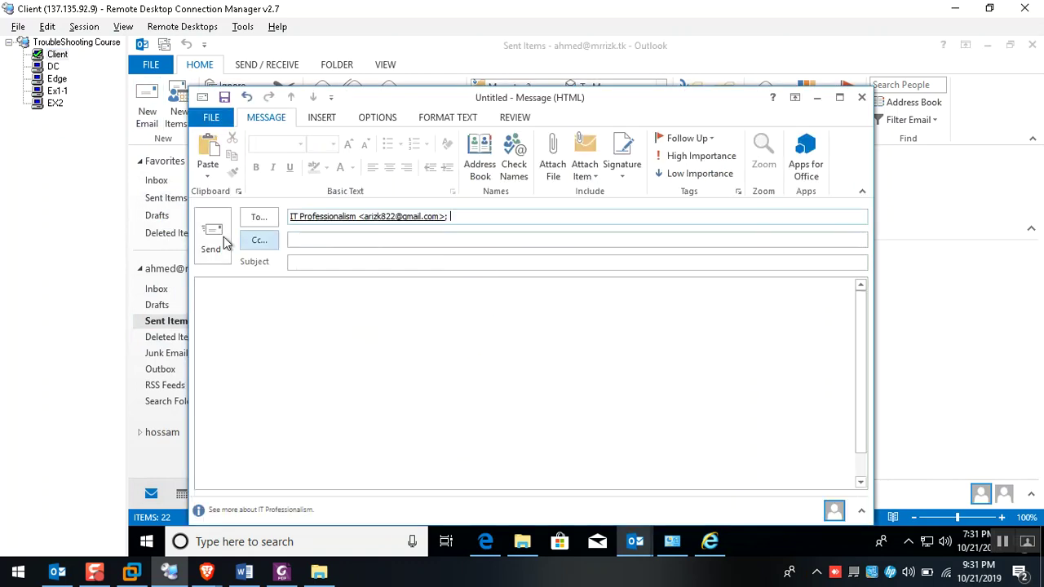
pyautogui.click(211, 238)
pyautogui.click(581, 334)
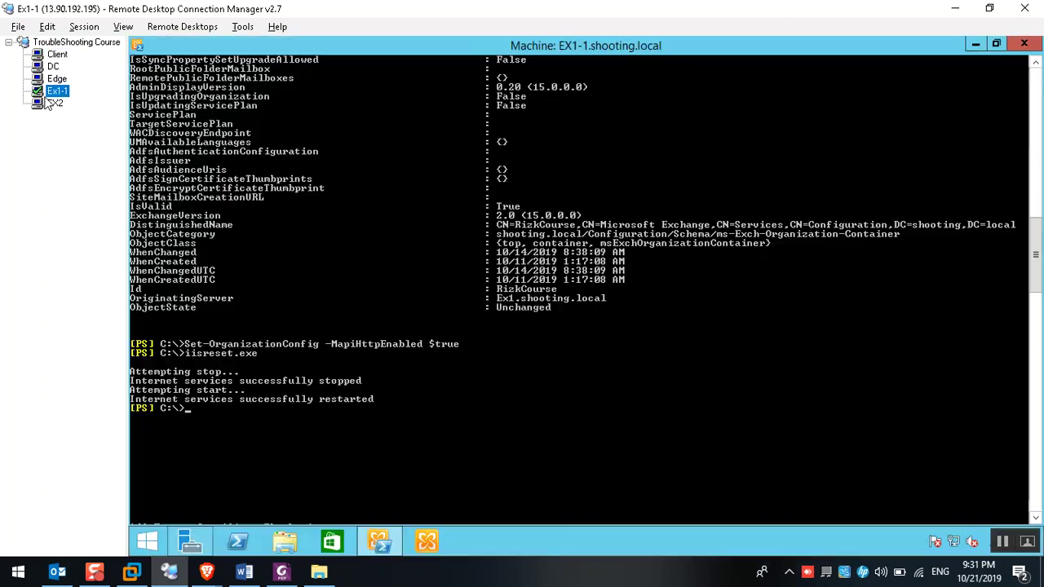
# Glance at the Ex1-1 session, then return to the Client's Sent Items folder
pyautogui.click(51, 92)
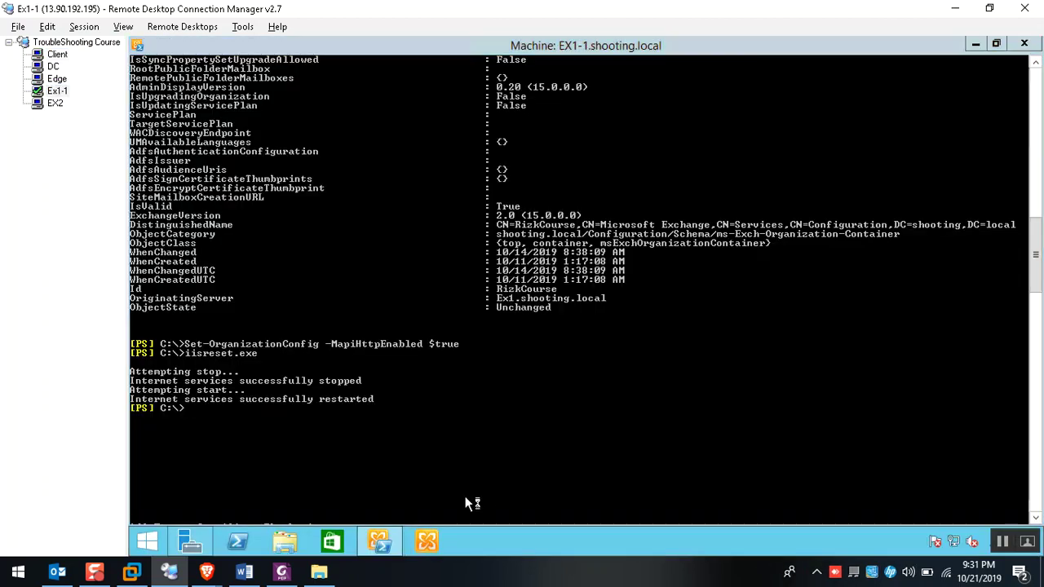
pyautogui.click(52, 56)
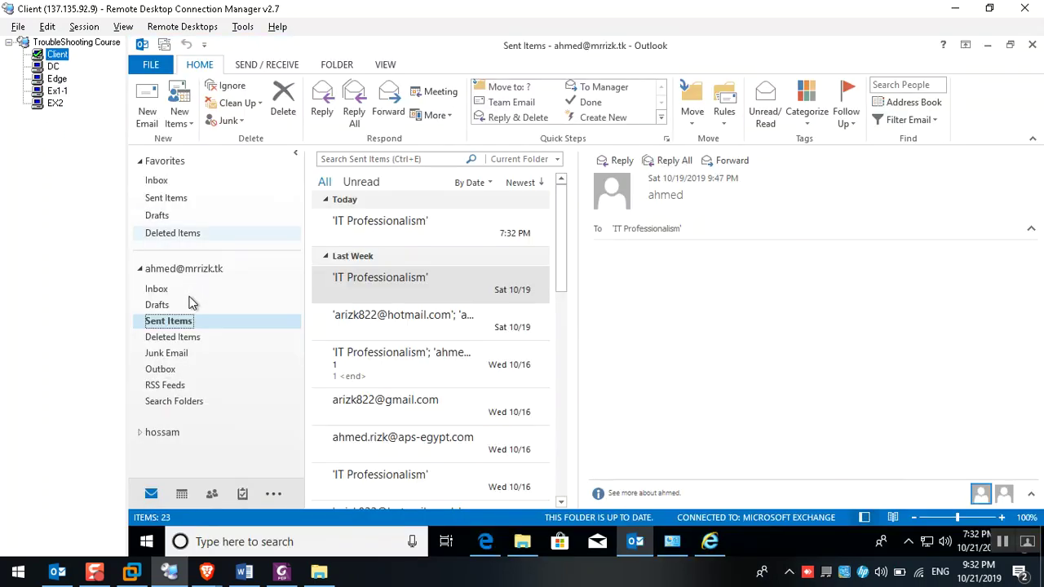
pyautogui.click(173, 325)
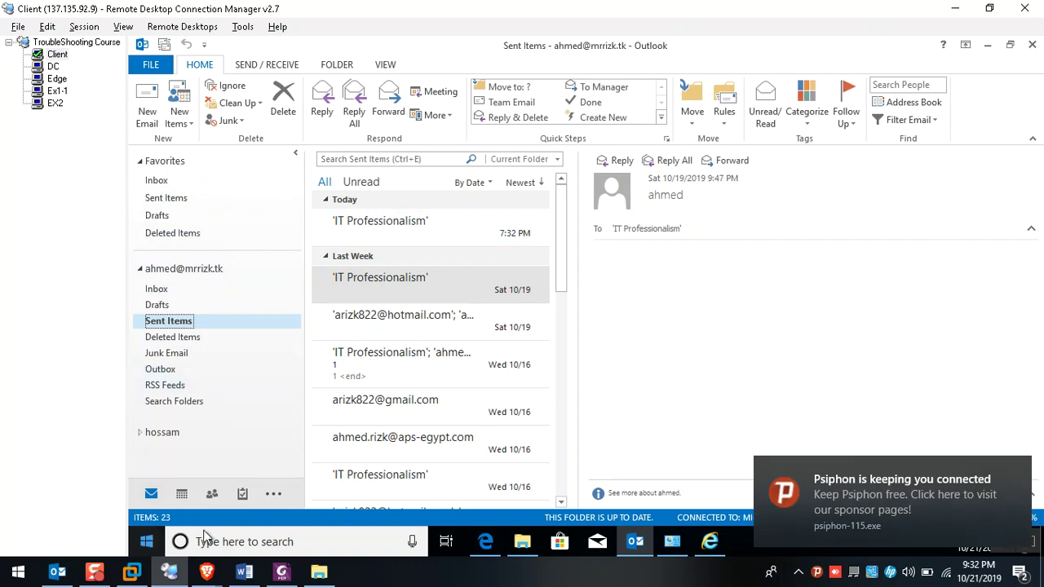
# Check the Outlook Web App tab, then return to the Remote Connectivity Analyzer report
pyautogui.moveTo(207, 572)
pyautogui.click(159, 514)
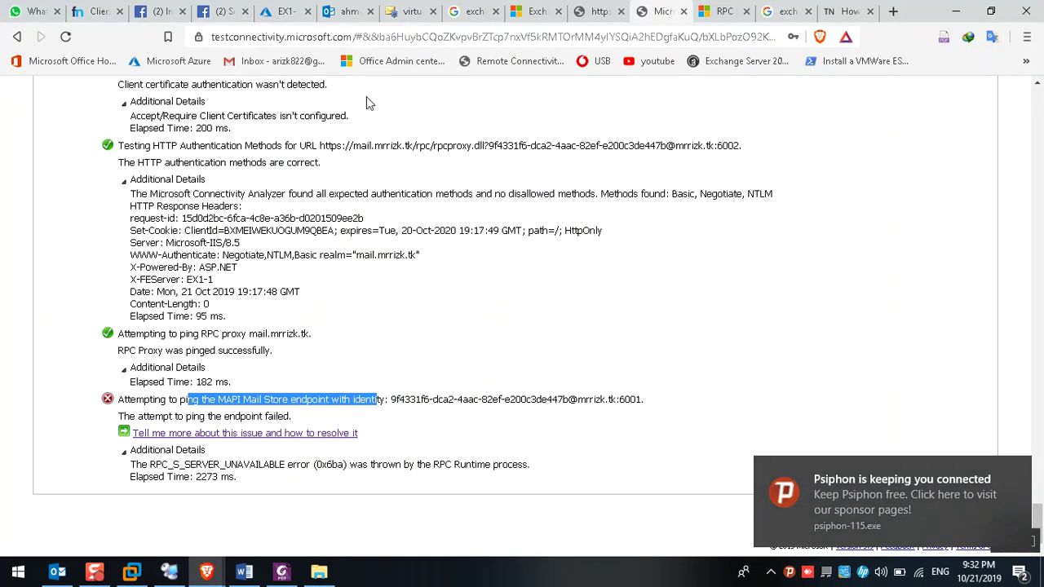
pyautogui.click(359, 11)
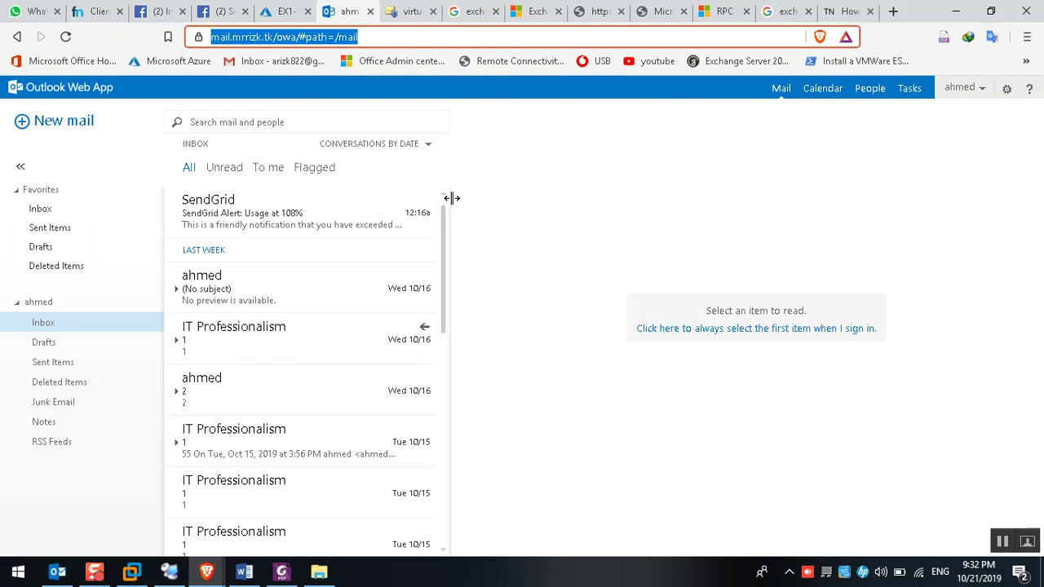
pyautogui.click(665, 10)
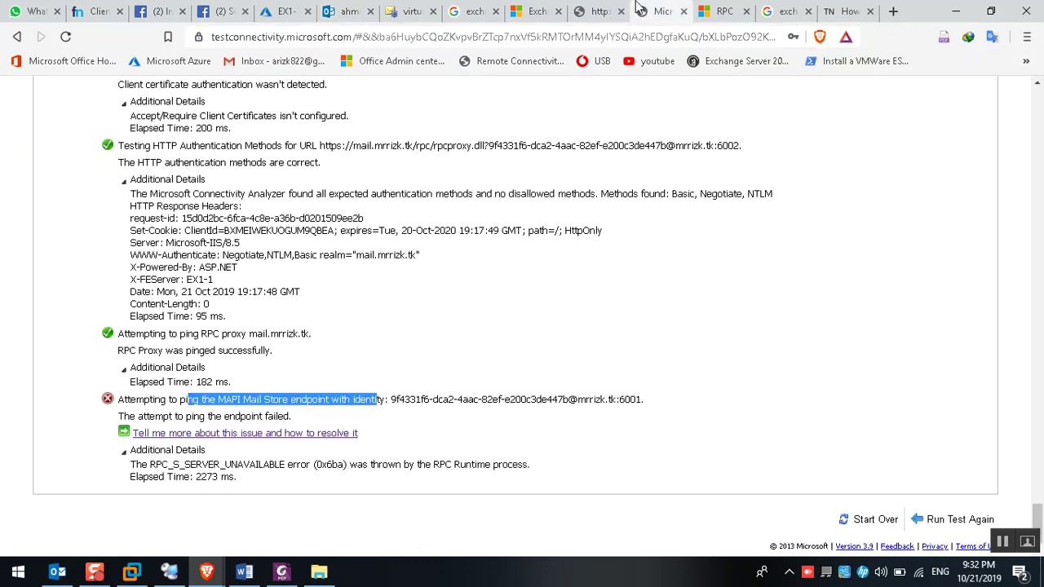
pyautogui.scroll(5, 363, 277)
pyautogui.scroll(20, 1039, 371)
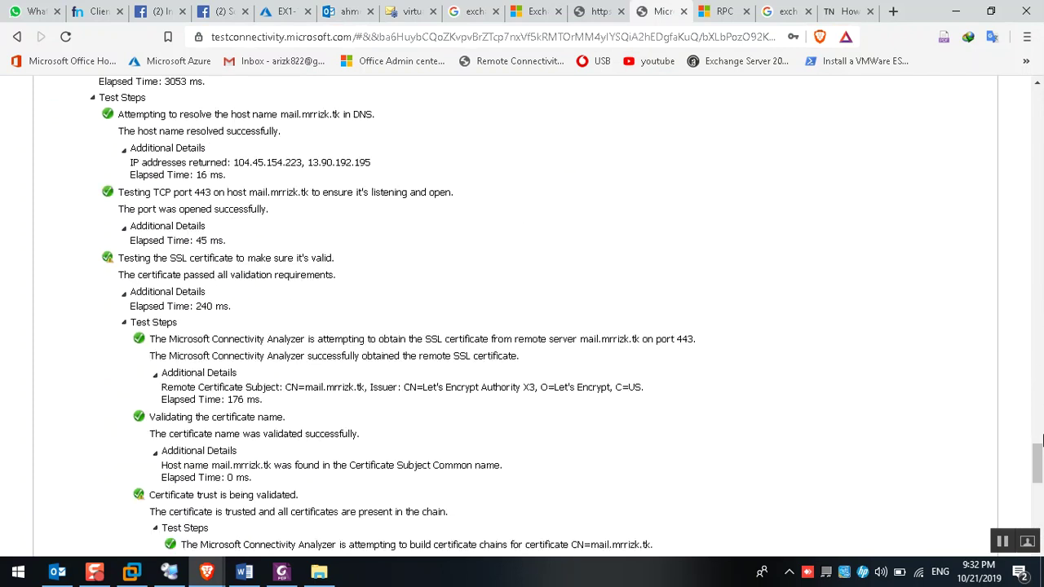
pyautogui.scroll(-1, 274, 422)
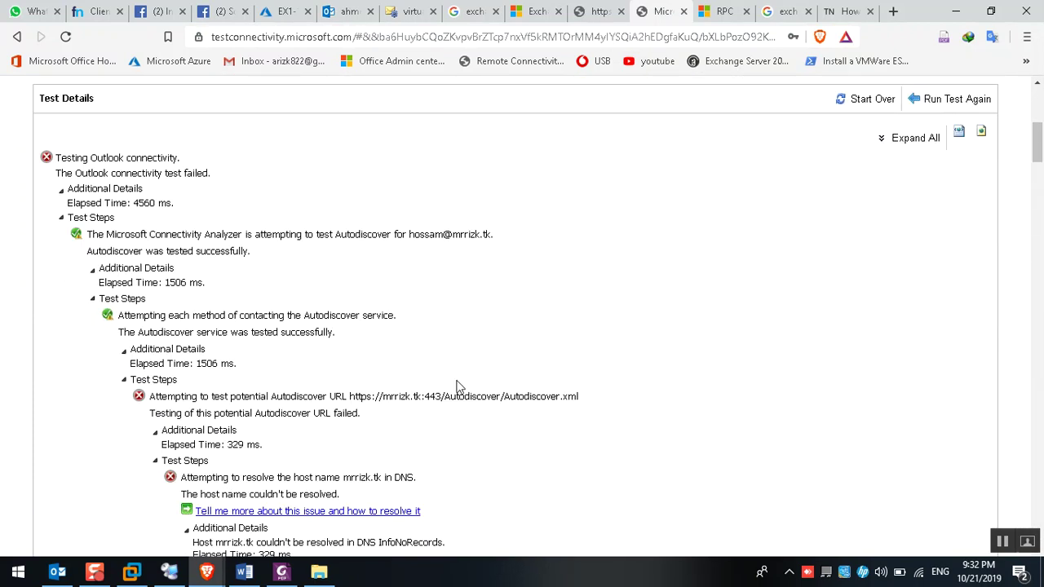
# Open the report's Autodiscover URL in a new tab, confirm its page-not-working error, and close it
pyautogui.moveTo(348, 397); pyautogui.dragTo(605, 405)
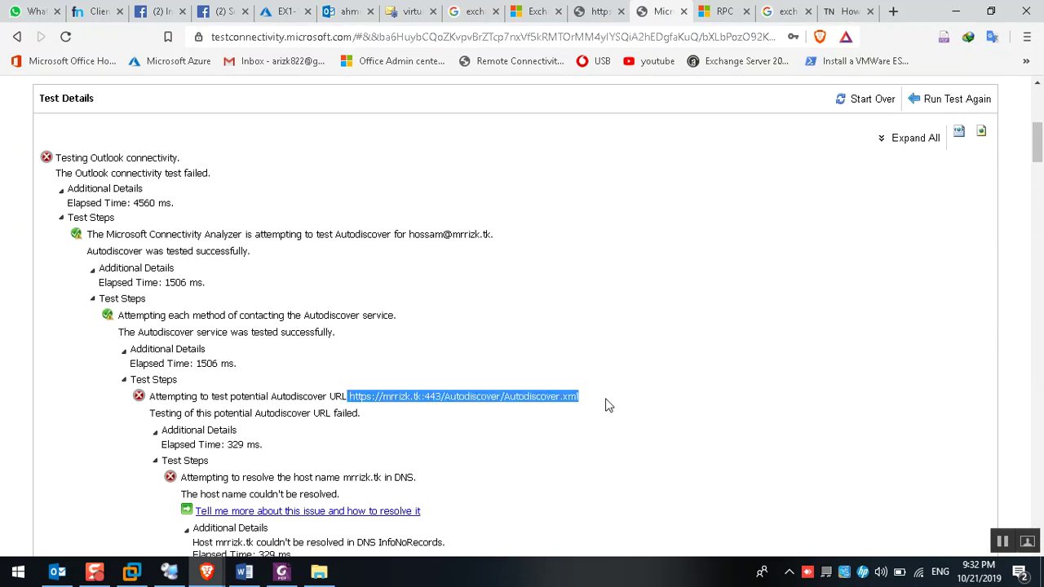
pyautogui.rightClick(558, 398)
pyautogui.click(623, 261)
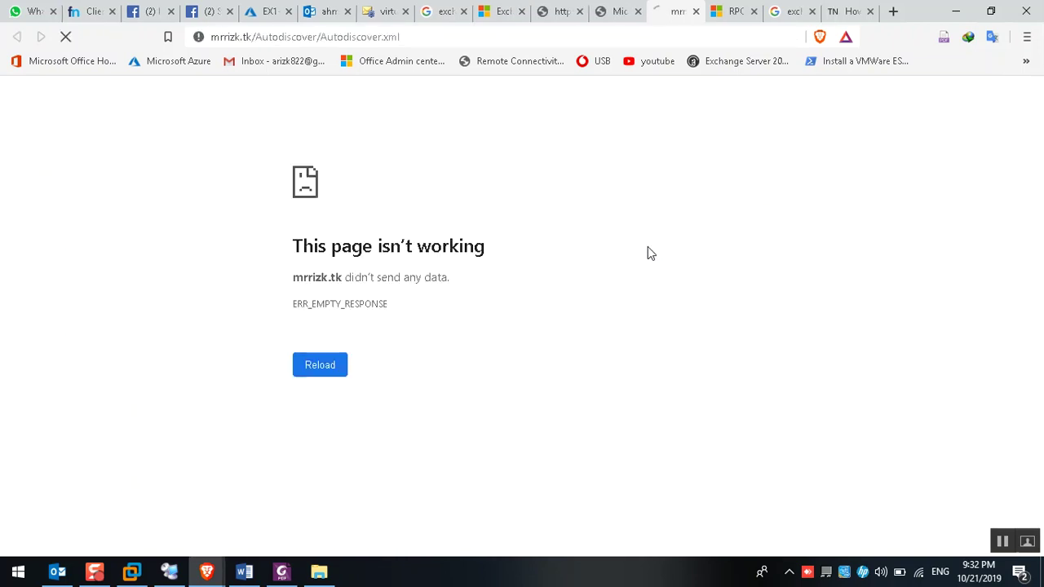
pyautogui.moveTo(313, 245); pyautogui.dragTo(551, 254)
pyautogui.click(595, 226)
pyautogui.click(695, 12)
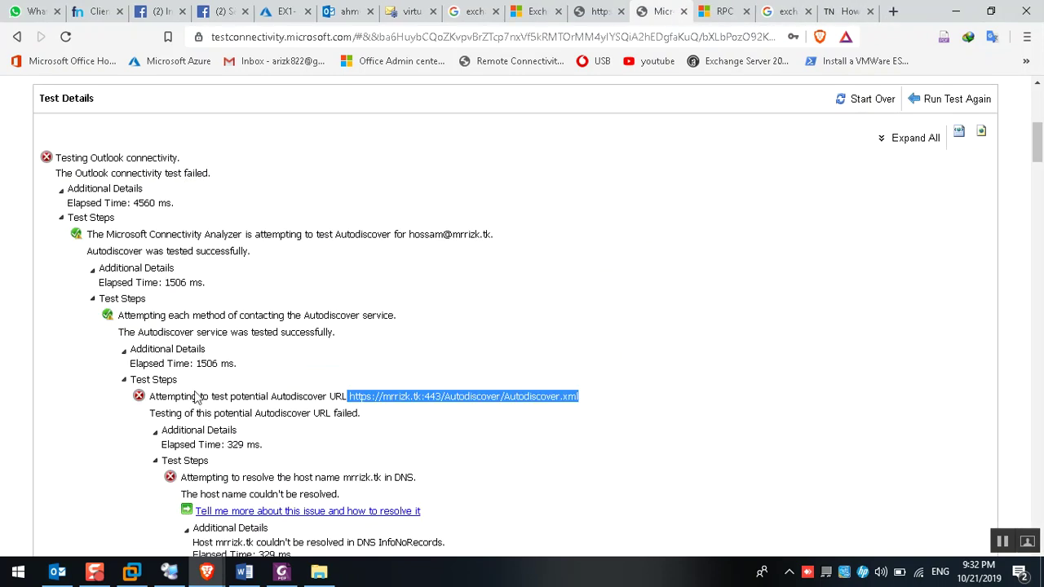
pyautogui.click(169, 572)
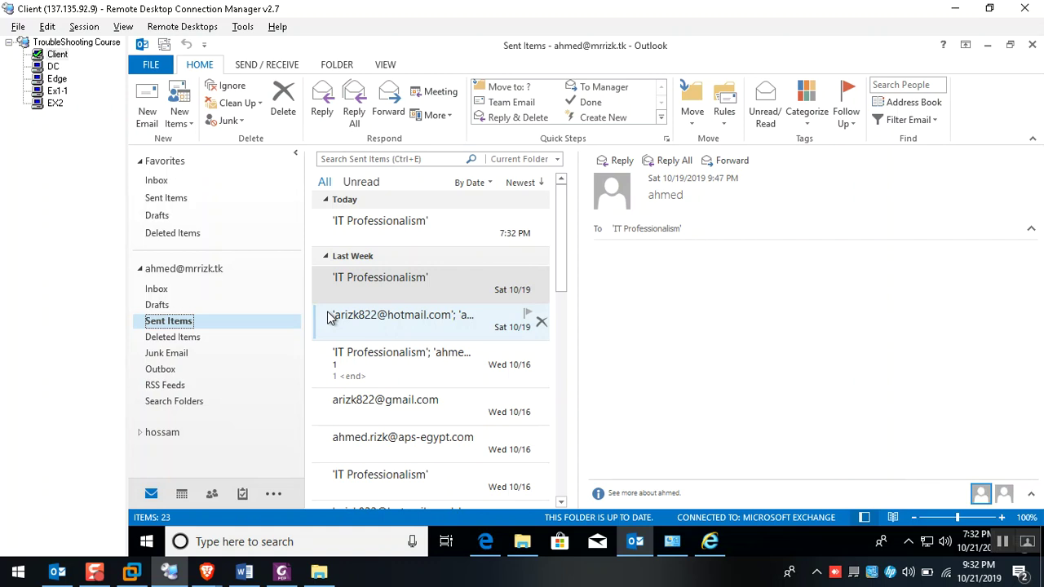
# Stop the DC's continuous ping with Ctrl+C (88 sent, 0% loss)
pyautogui.click(53, 66)
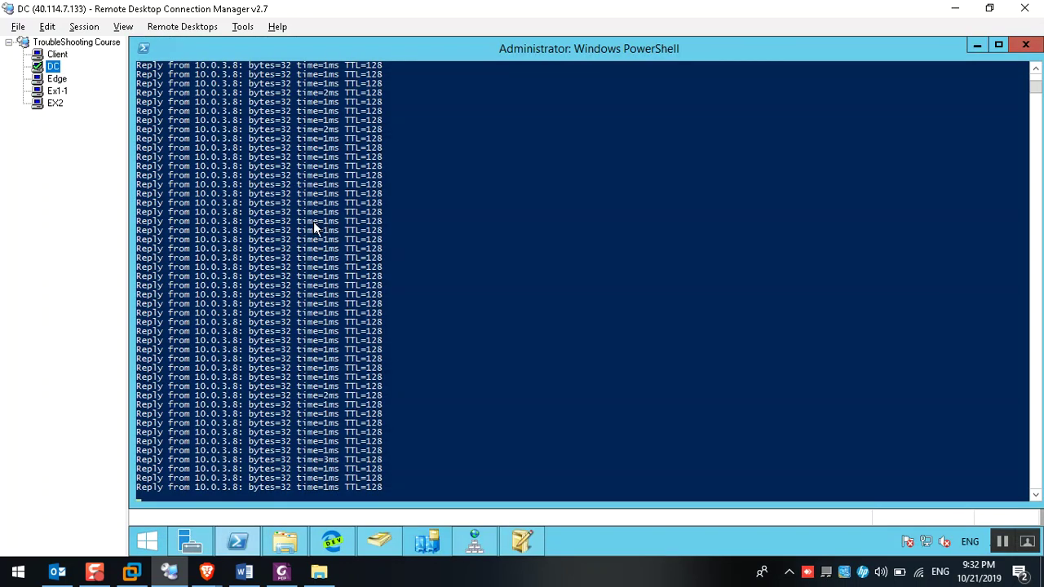
pyautogui.click(285, 184)
pyautogui.hotkey('ctrl', 'c')
pyautogui.hotkey('ctrl', 'c')
pyautogui.press('Return')
pyautogui.press('Return')
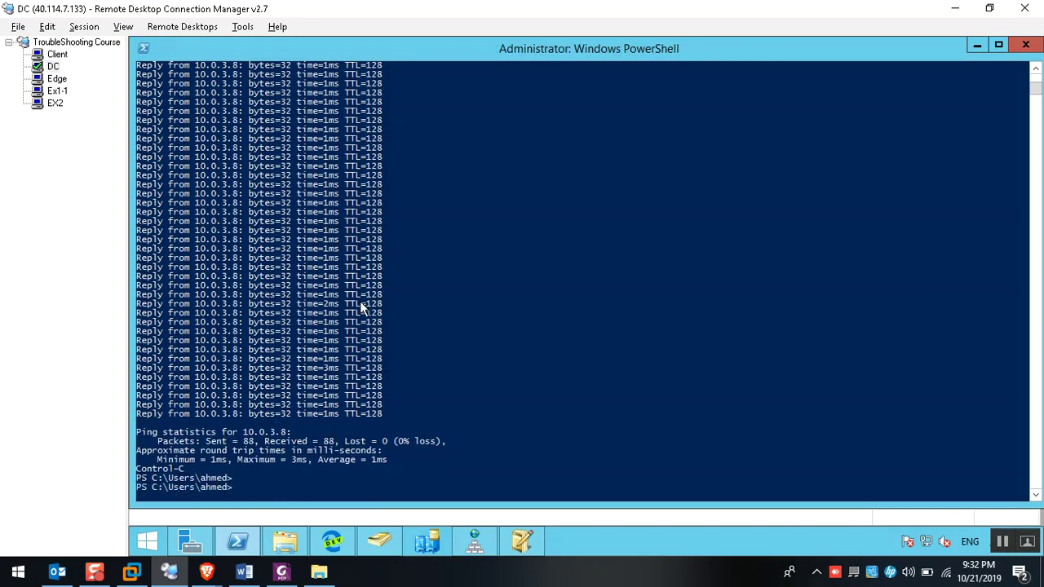
# Review the mrrizk.tk zone's mail host and autodiscover records in DNS Manager
pyautogui.click(494, 543)
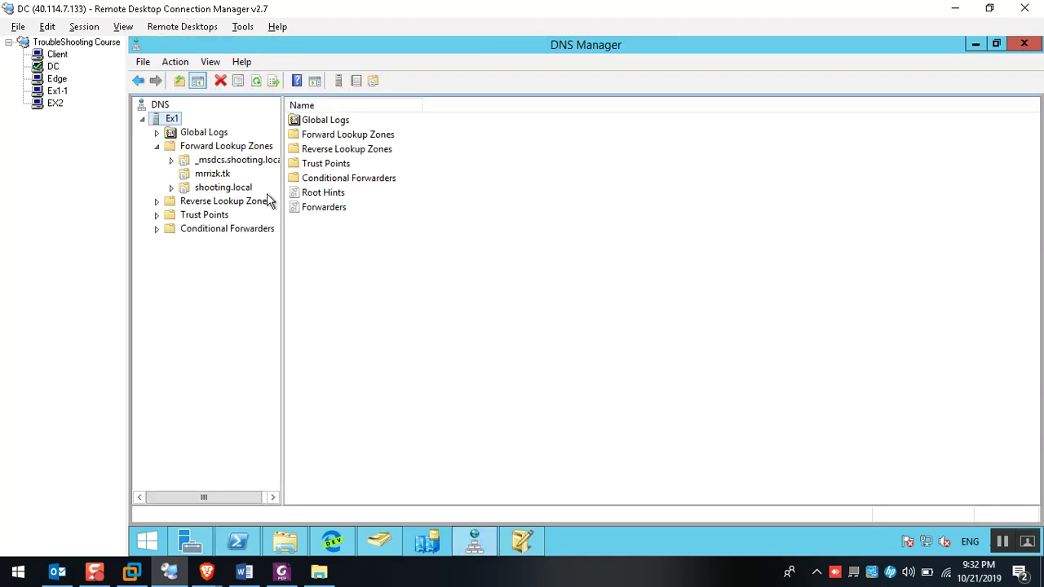
pyautogui.click(225, 178)
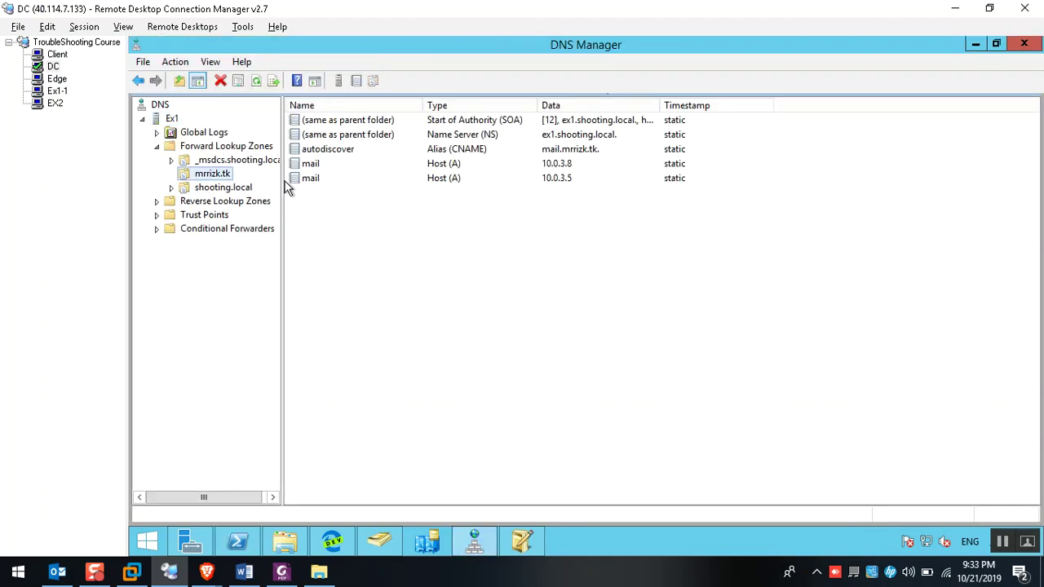
pyautogui.click(311, 165)
pyautogui.click(325, 150)
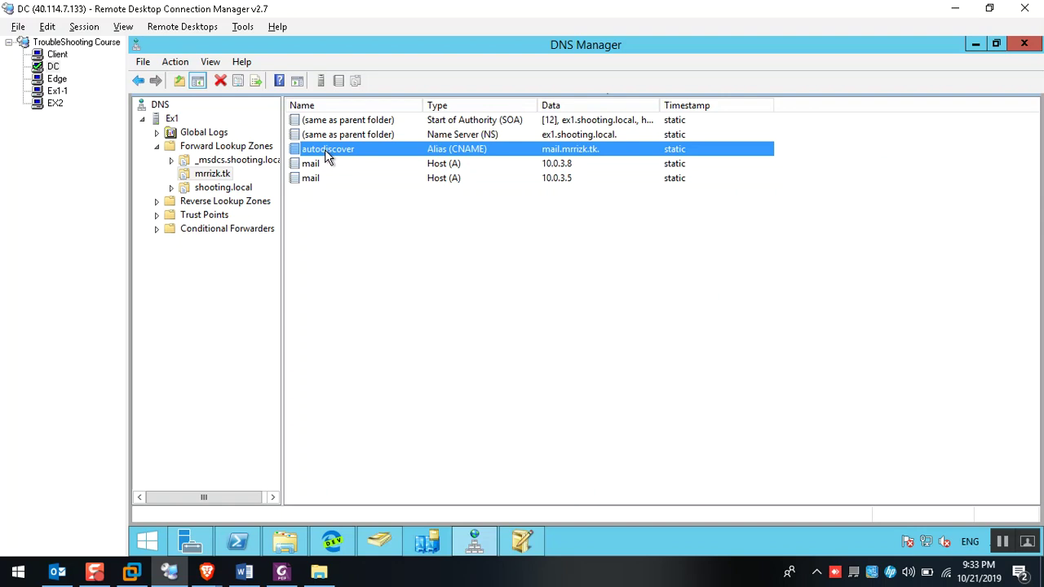
# Browse Users in Active Directory Users and Computers, selecting the DiscoverySearchMailbox account
pyautogui.click(388, 535)
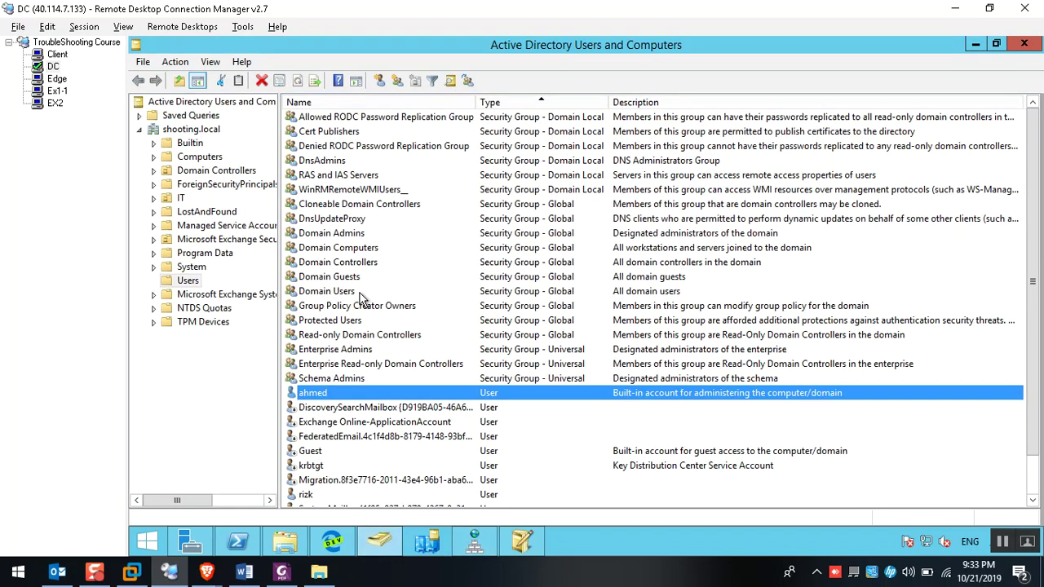
pyautogui.scroll(-1, 361, 299)
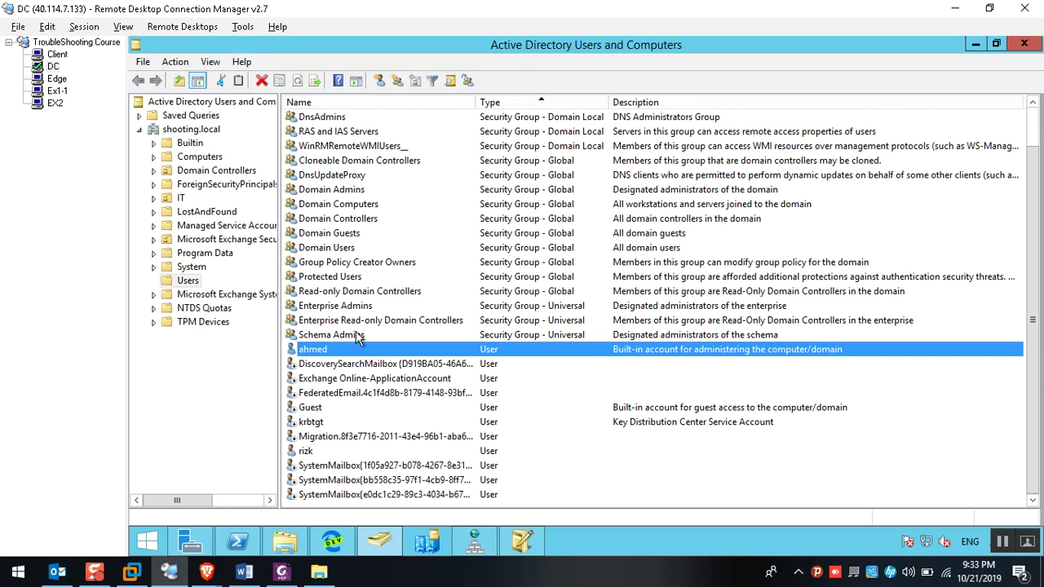
pyautogui.doubleClick(477, 101)
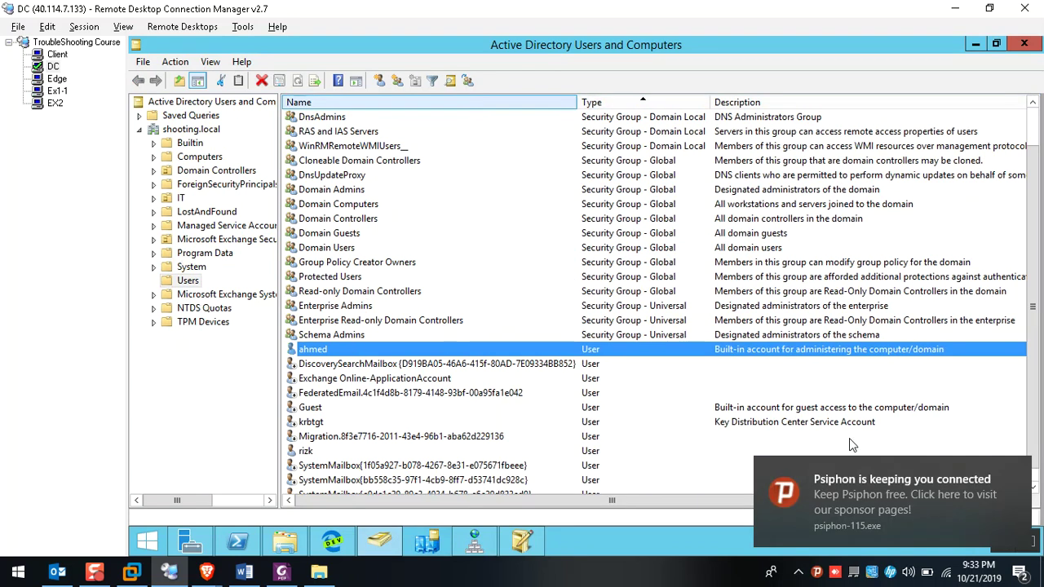
pyautogui.click(1033, 485)
pyautogui.scroll(2, 485, 457)
pyautogui.scroll(-2, 486, 457)
pyautogui.click(316, 351)
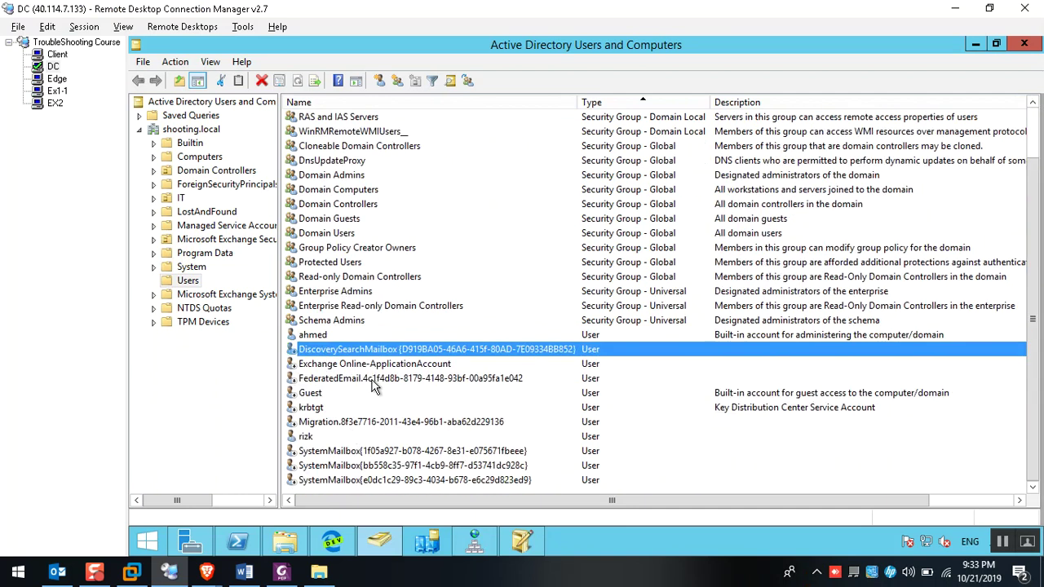
# Recheck the NS, autodiscover and 10.0.3.8 mail records, then bring up Server Manager
pyautogui.click(237, 541)
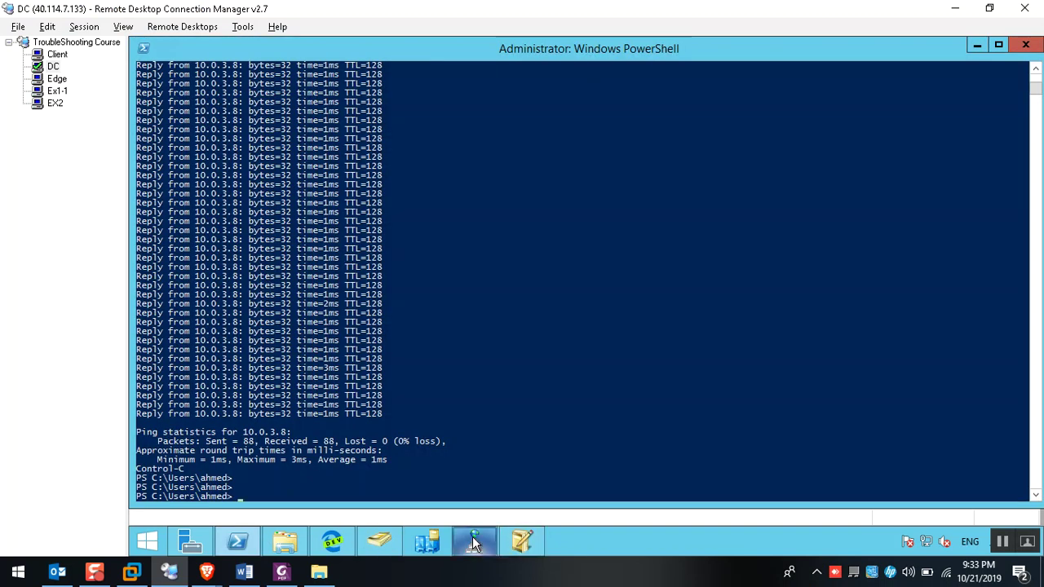
pyautogui.click(475, 541)
pyautogui.moveTo(406, 210); pyautogui.dragTo(366, 137)
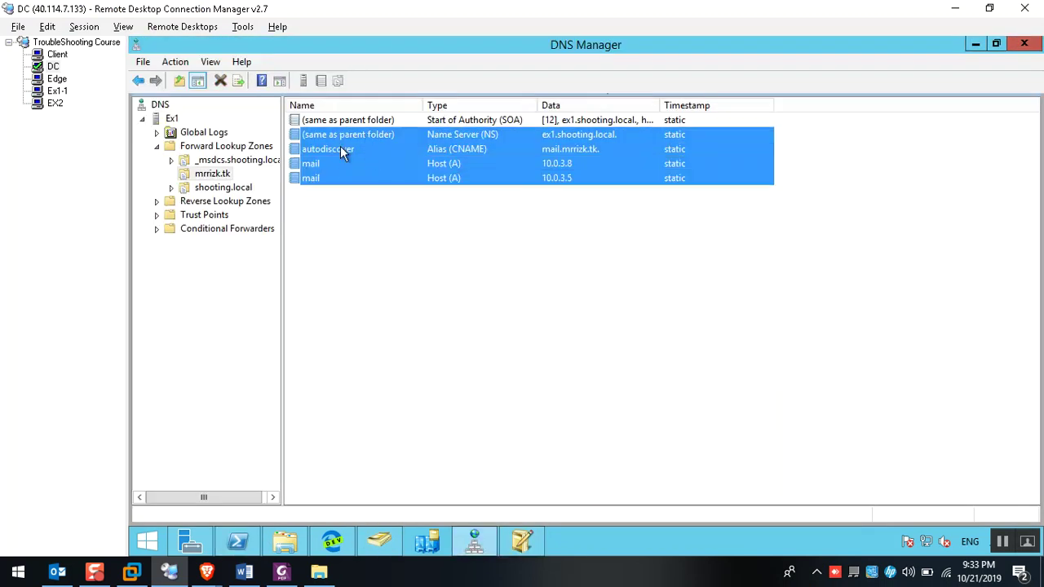
pyautogui.click(342, 150)
pyautogui.click(333, 165)
pyautogui.click(237, 541)
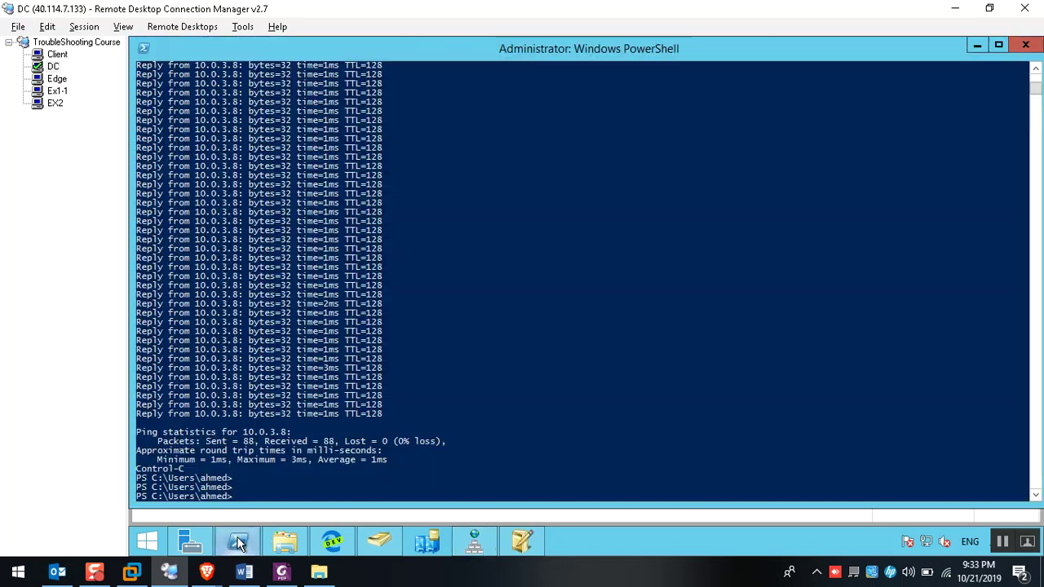
pyautogui.click(190, 541)
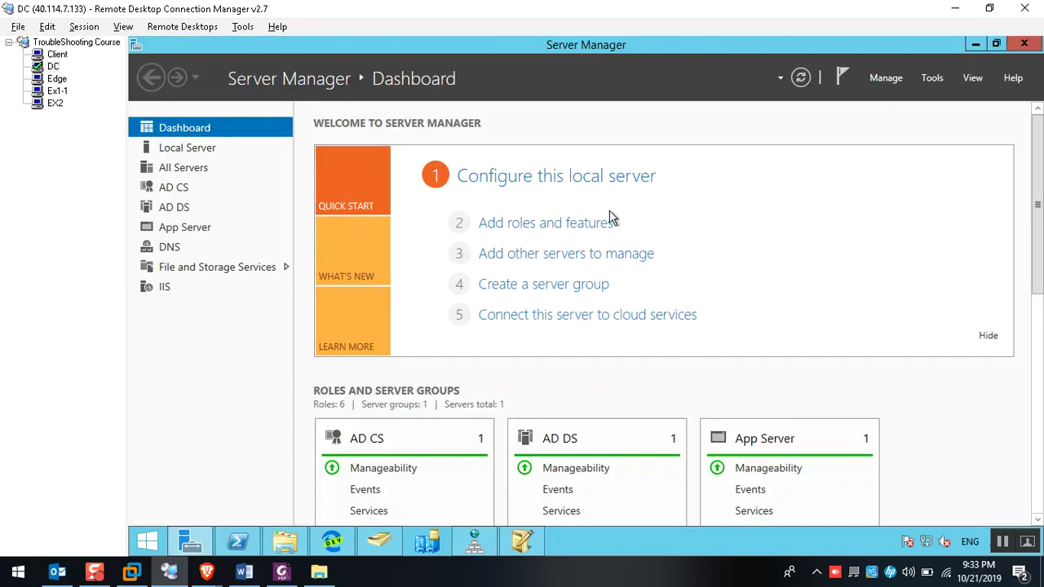
# Start the Add Roles and Features wizard and advance past the introduction
pyautogui.click(542, 227)
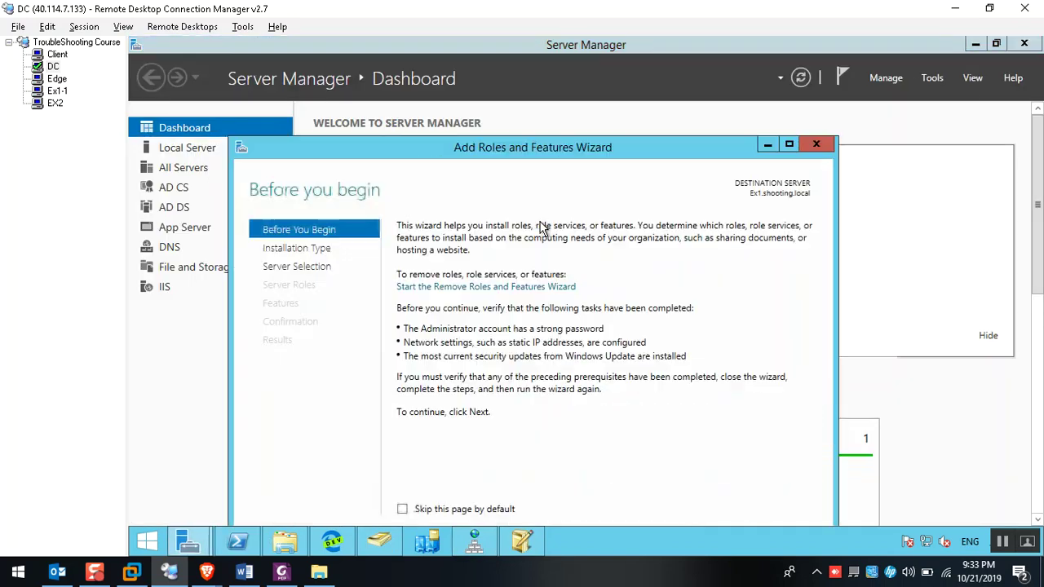
pyautogui.doubleClick(520, 155)
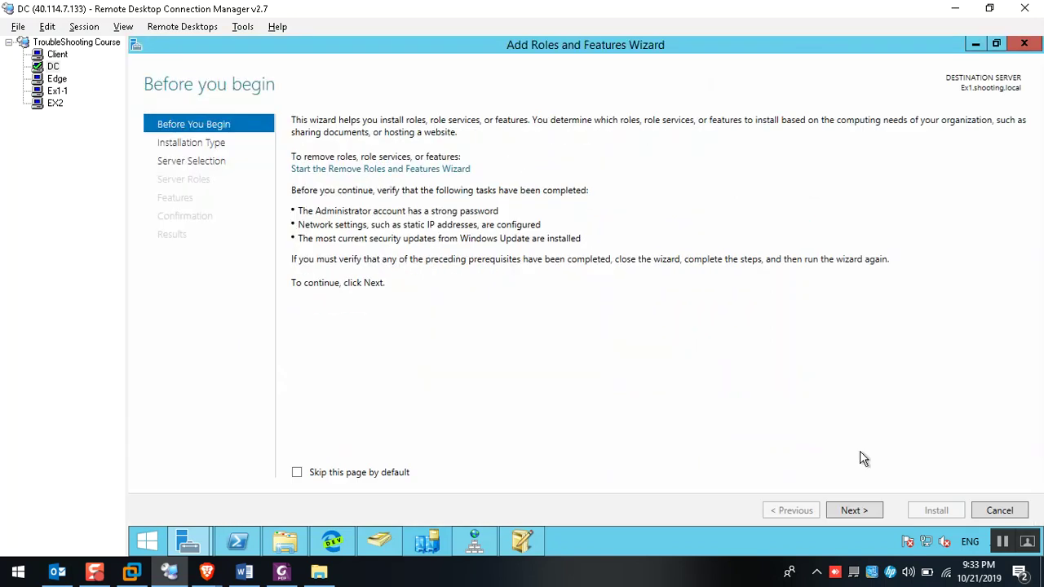
pyautogui.click(869, 514)
pyautogui.click(864, 513)
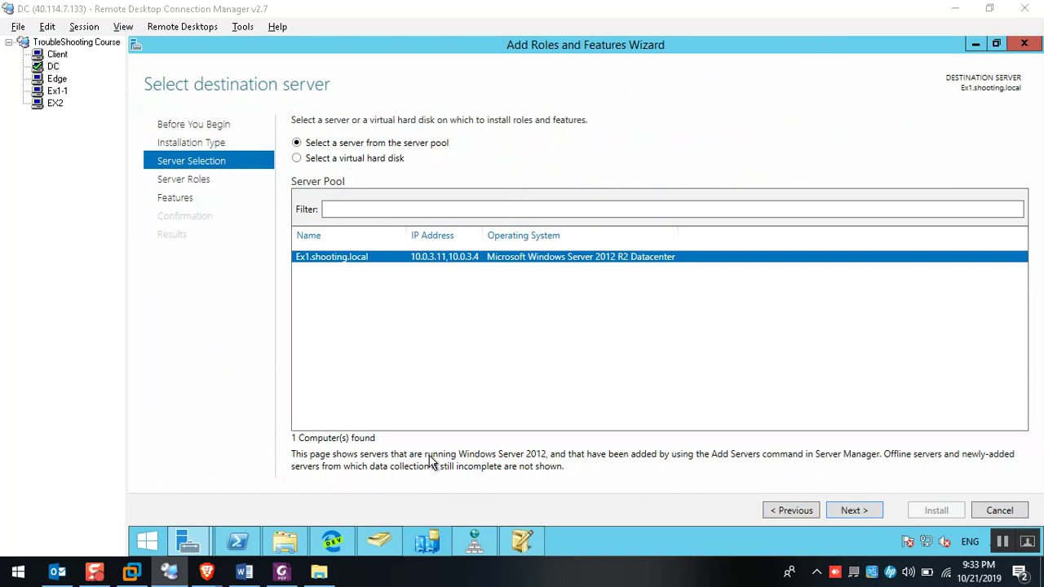
# Run a telnet test to port 443 from a cmd console
pyautogui.press('super+r')
pyautogui.write('cmd')
pyautogui.press('Return')
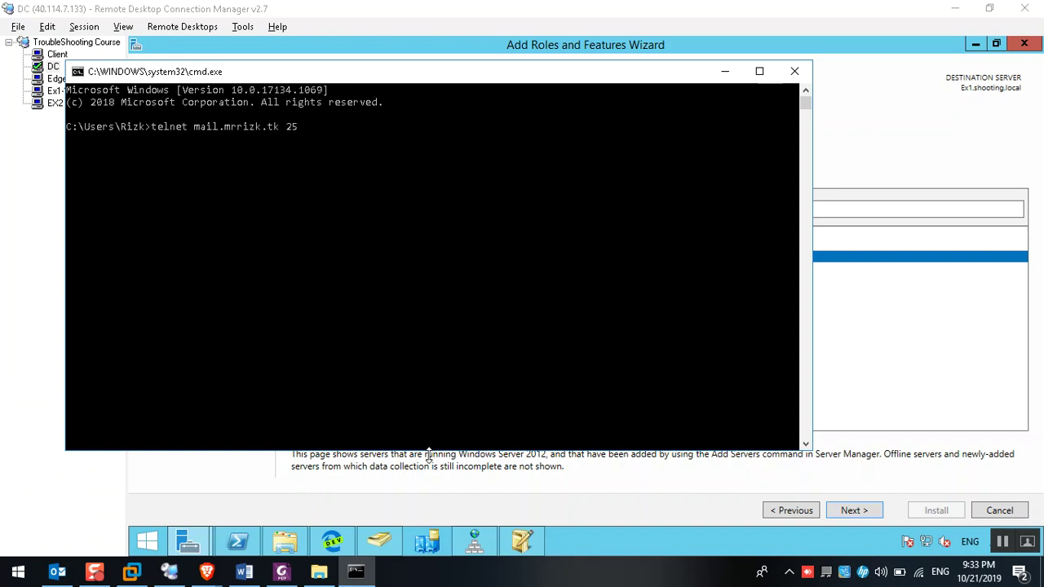
pyautogui.write('3')
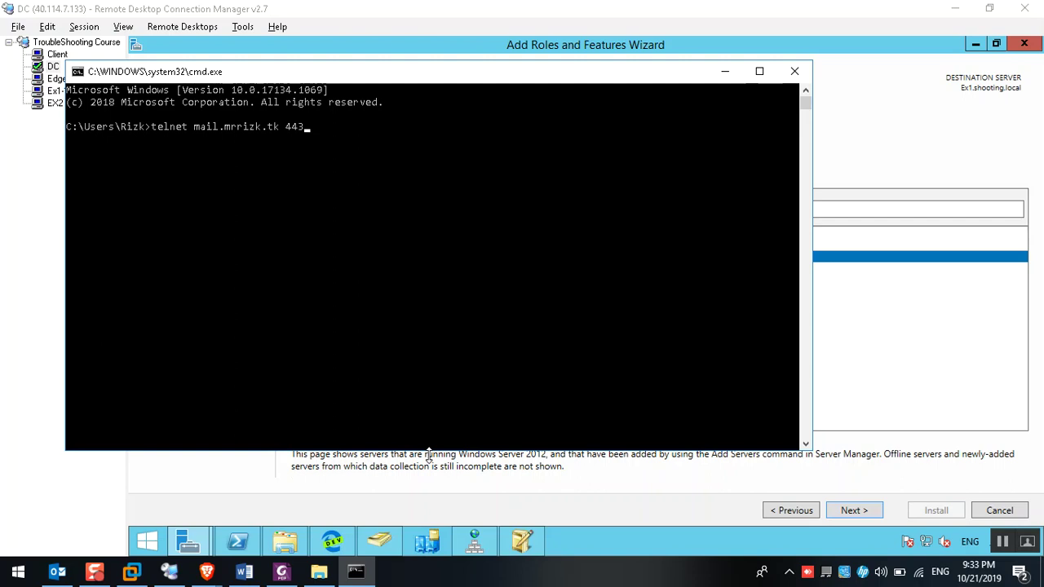
pyautogui.press('Return')
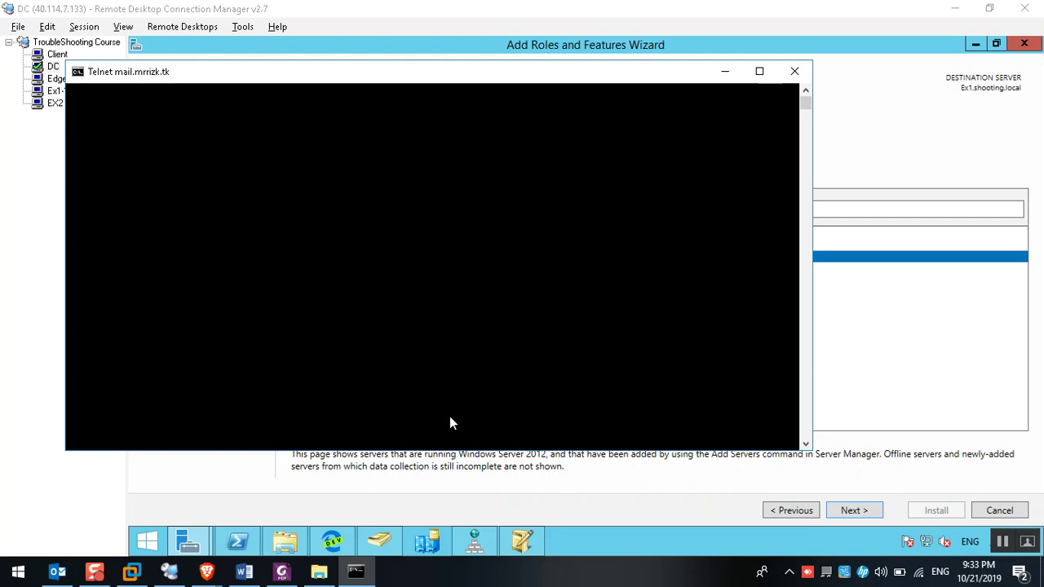
pyautogui.click(795, 71)
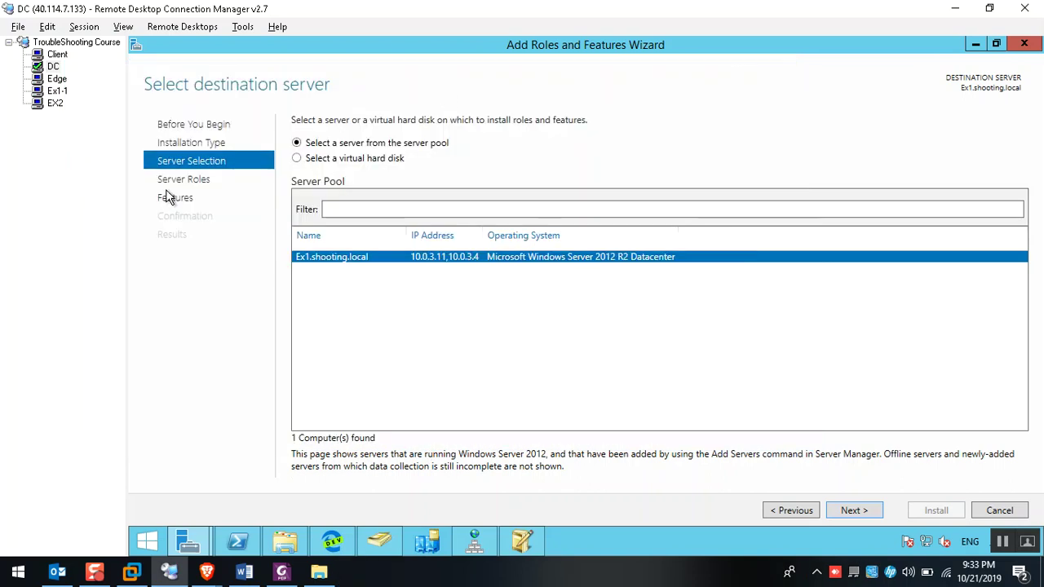
# Check Ex1-1's PowerShell behind Exchange Toolbox, then return to the DC session
pyautogui.click(56, 95)
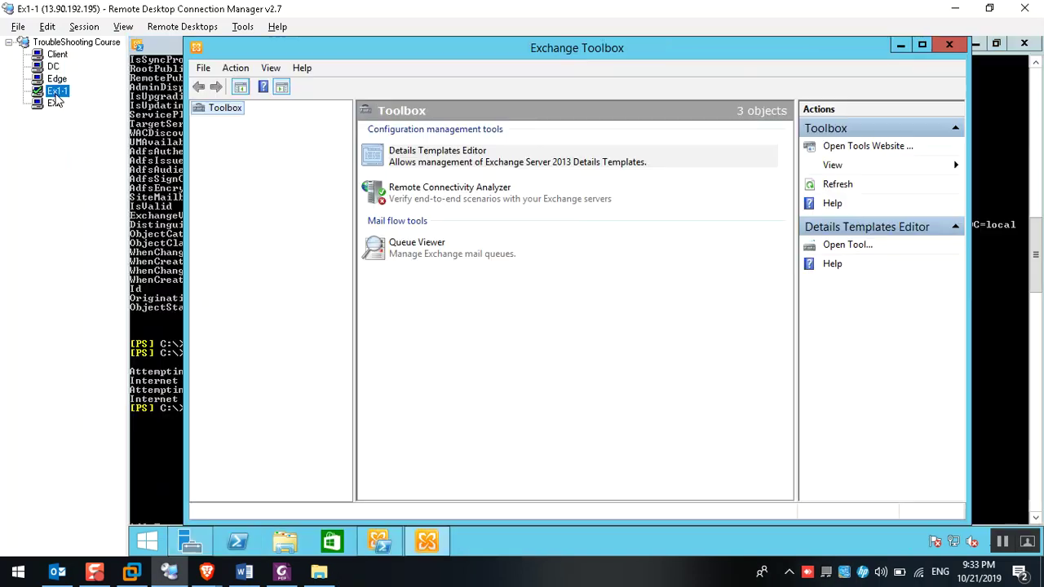
pyautogui.doubleClick(419, 54)
pyautogui.click(976, 47)
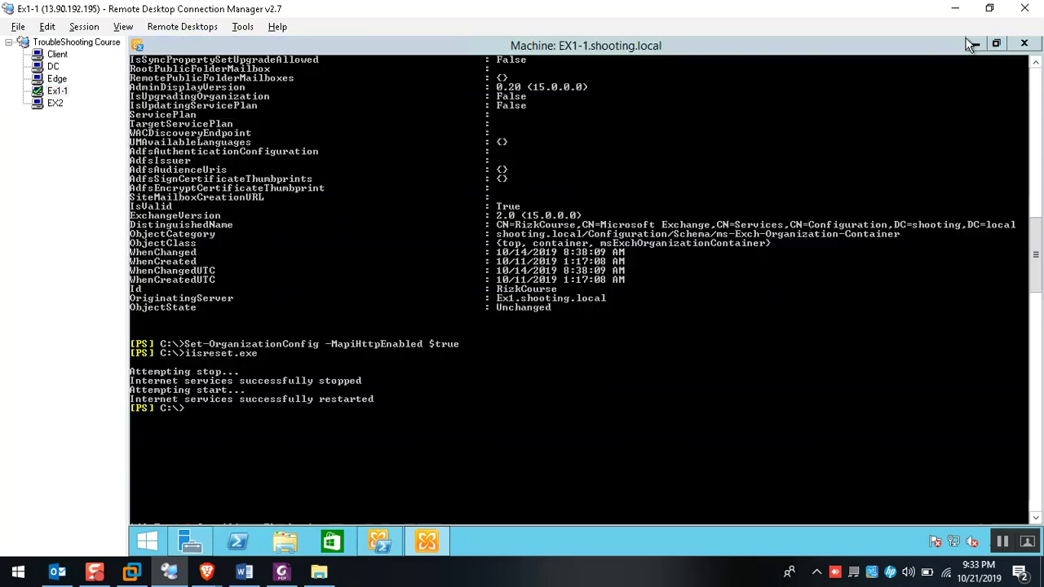
pyautogui.click(53, 66)
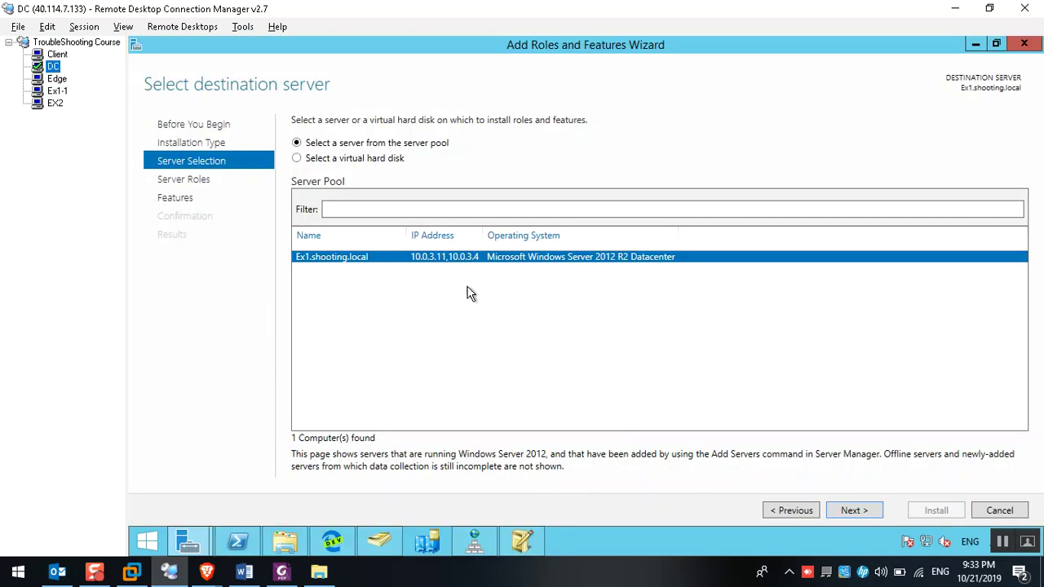
# Tick Telnet Client on the wizard's Features page and start its installation
pyautogui.click(848, 512)
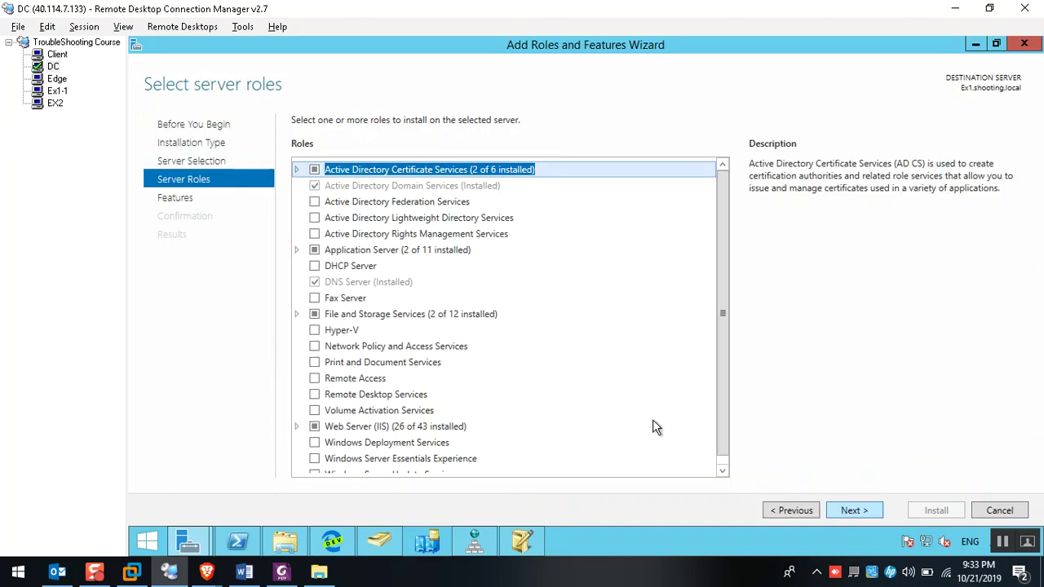
pyautogui.click(864, 515)
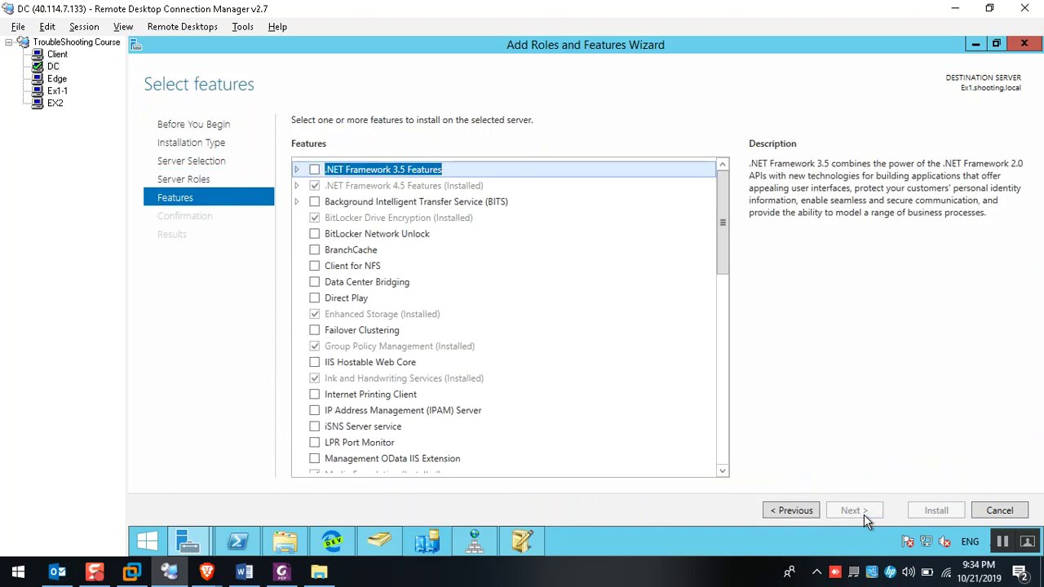
pyautogui.press('t')
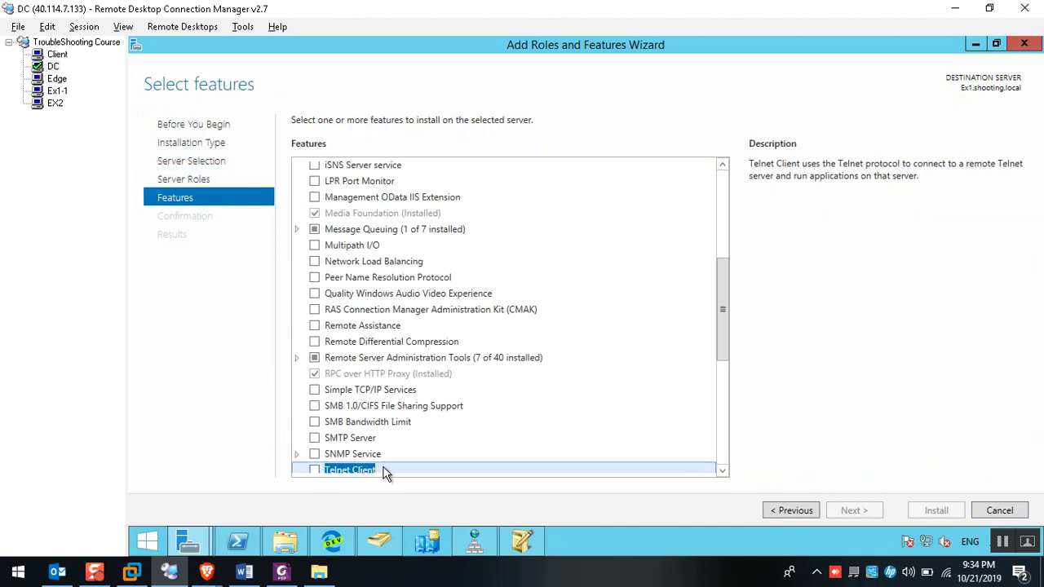
pyautogui.press('space')
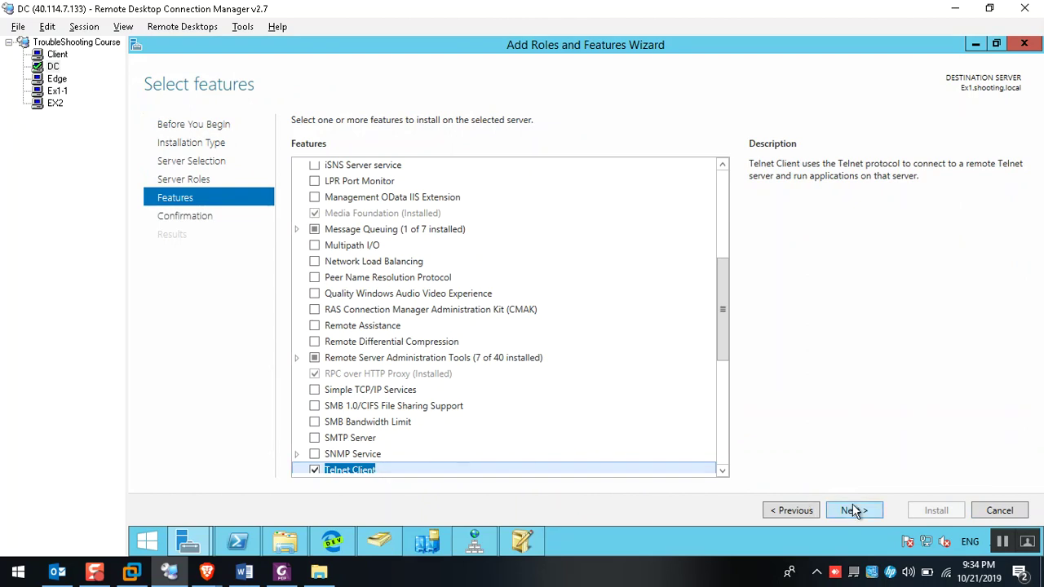
pyautogui.click(854, 509)
pyautogui.click(936, 514)
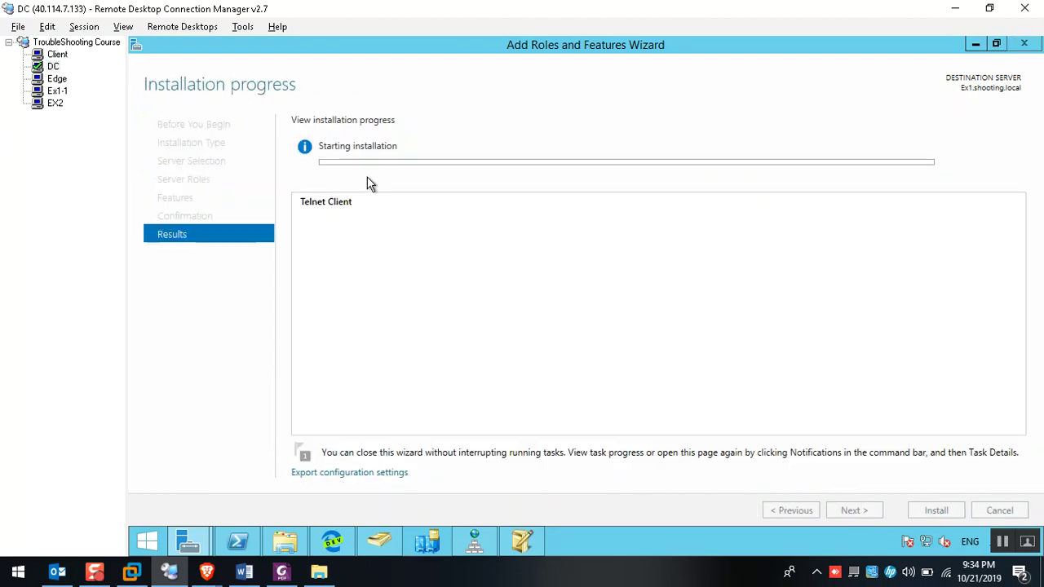
pyautogui.click(58, 92)
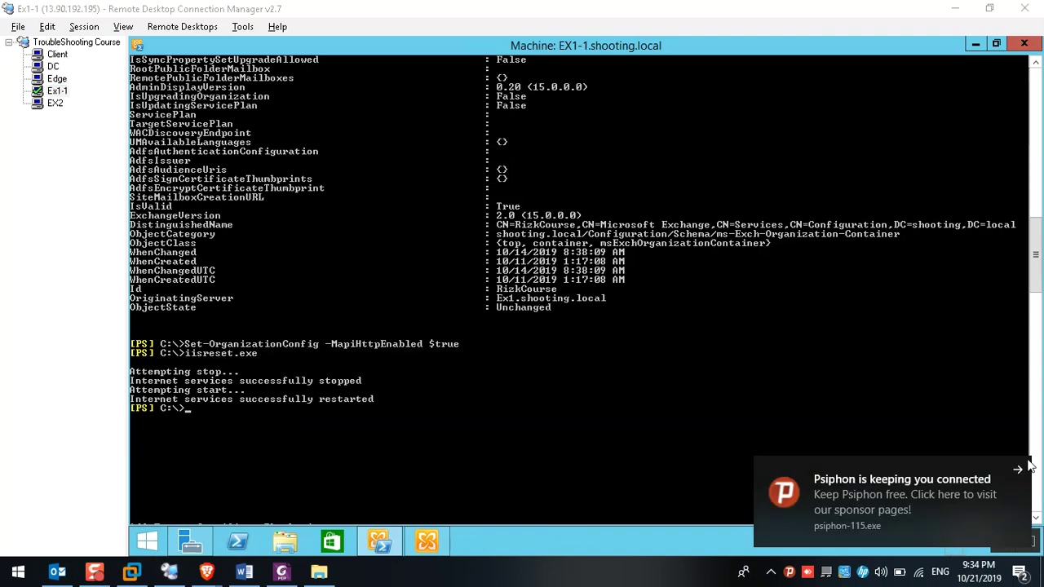
# Verify via Network and Sharing Center that Ex1-1's domain network Windows Firewall is off
pyautogui.click(1024, 475)
pyautogui.rightClick(955, 543)
pyautogui.click(486, 402)
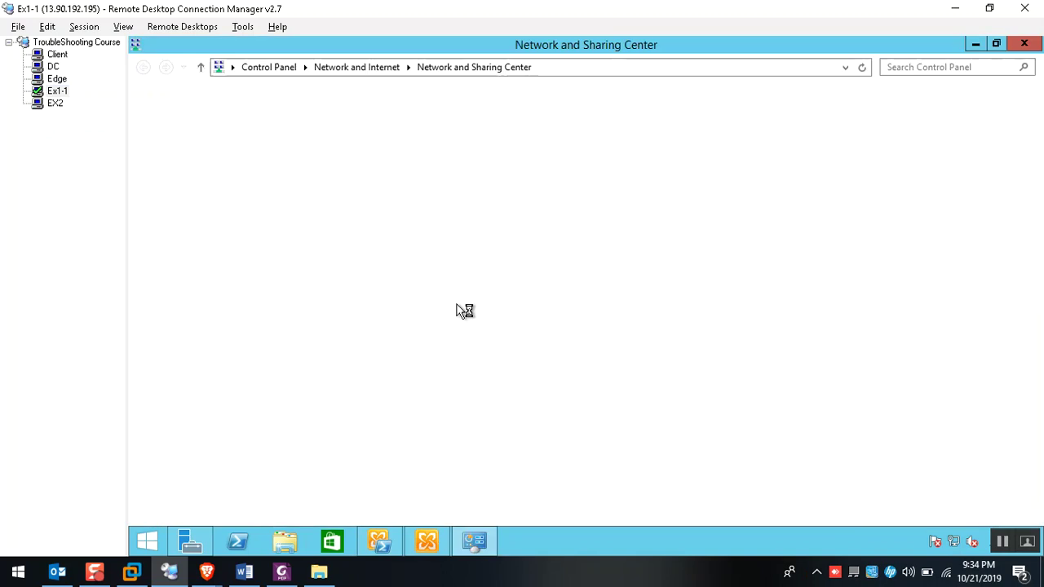
pyautogui.click(185, 506)
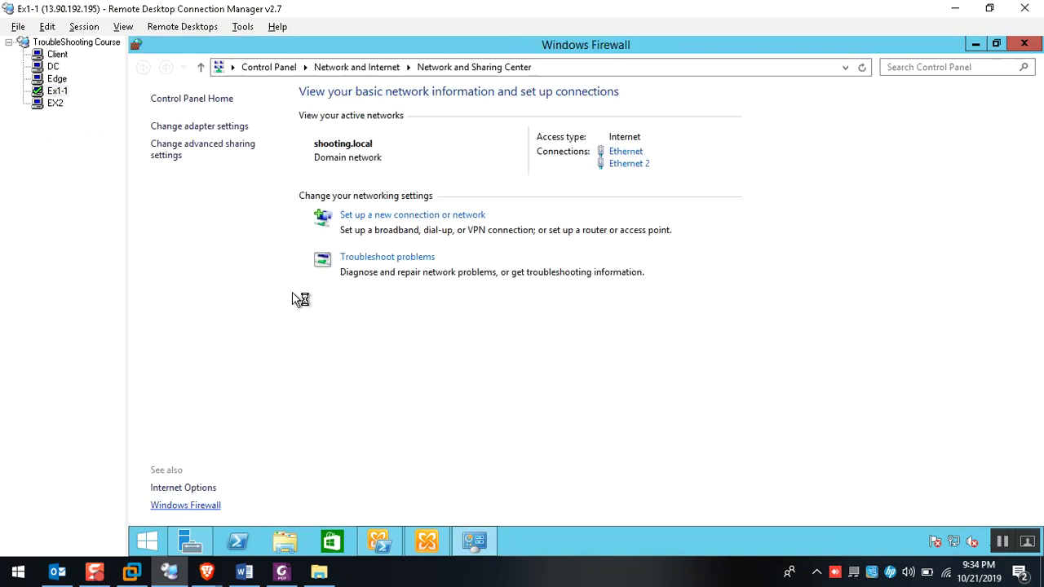
pyautogui.click(1025, 43)
pyautogui.click(51, 55)
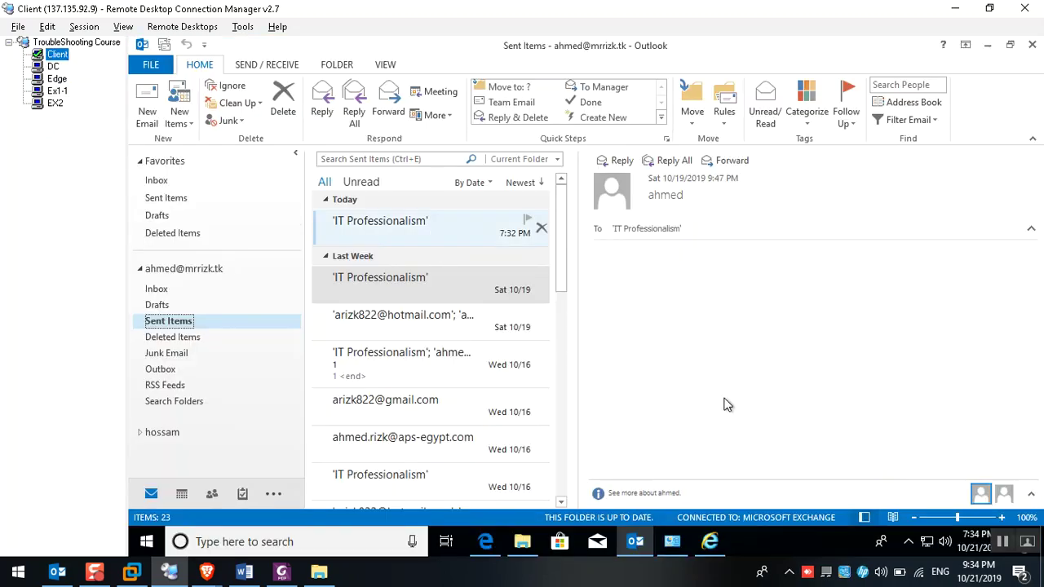
# On the Client, run ipconfig /flushdns in a Command Prompt, then close it
pyautogui.click(146, 542)
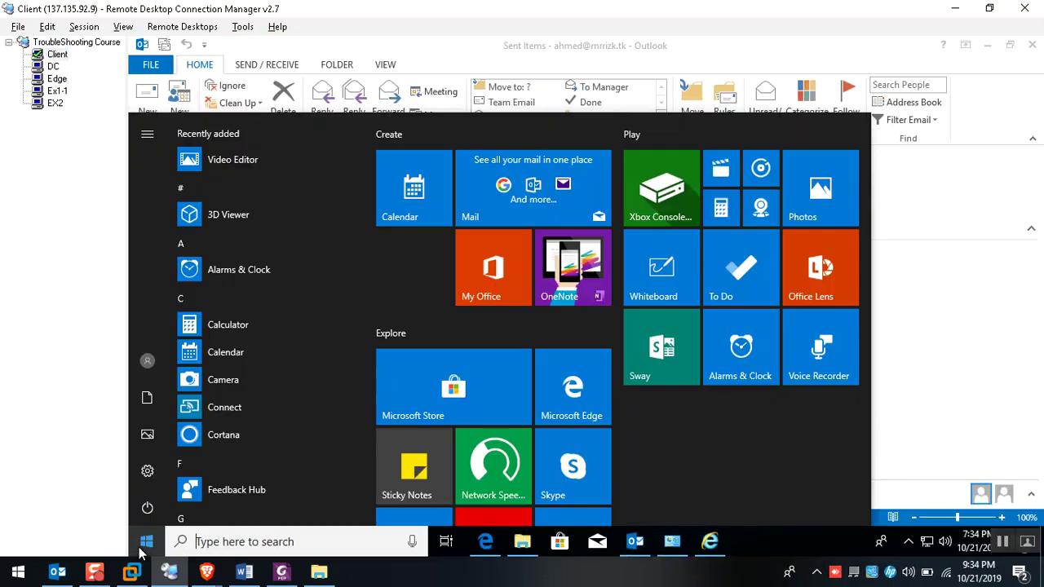
pyautogui.write('cmd')
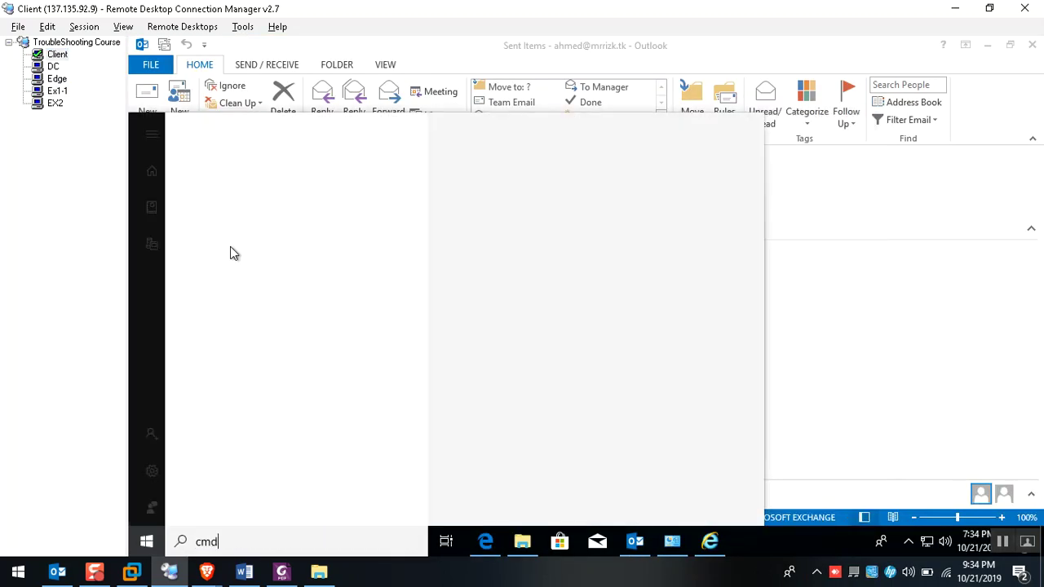
pyautogui.press('Return')
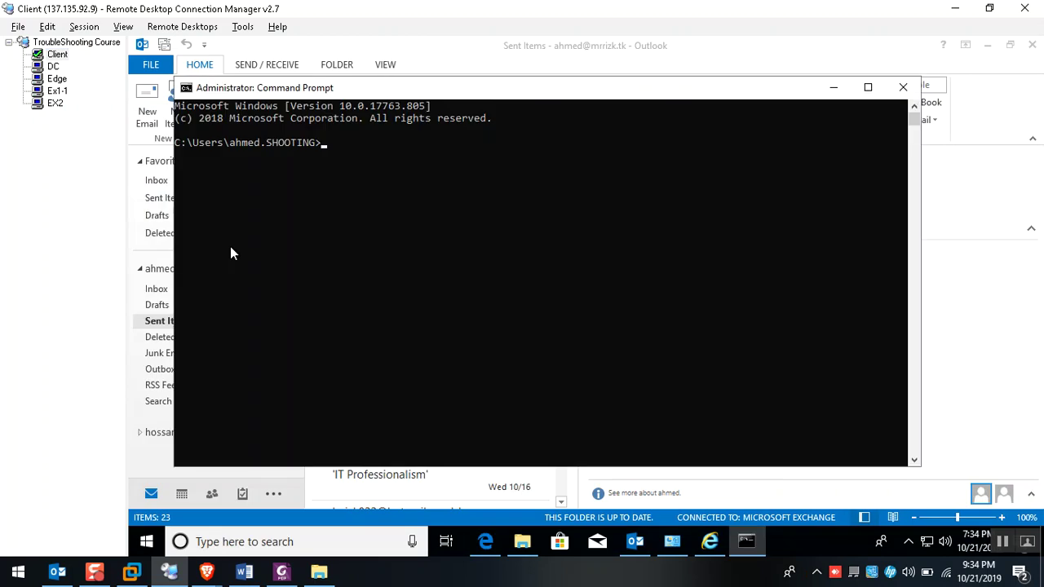
pyautogui.write('ipconfig /flushdns')
pyautogui.press('Return')
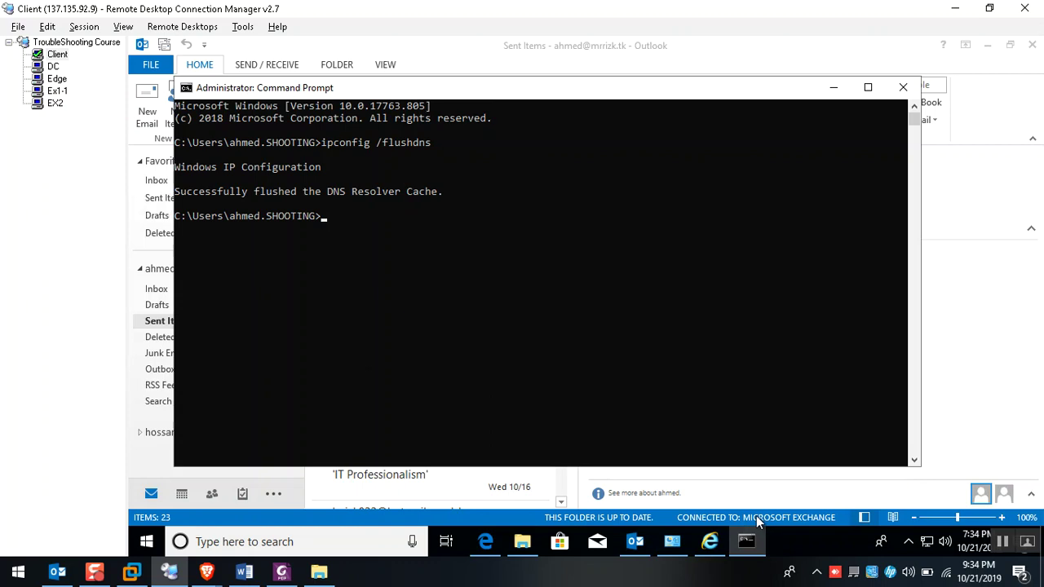
pyautogui.click(903, 87)
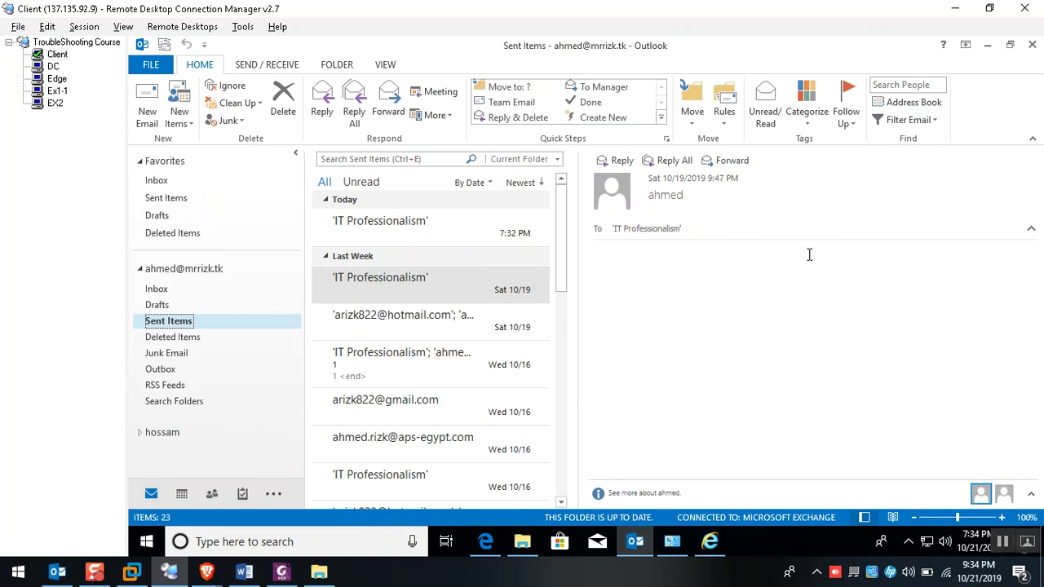
pyautogui.moveTo(206, 571)
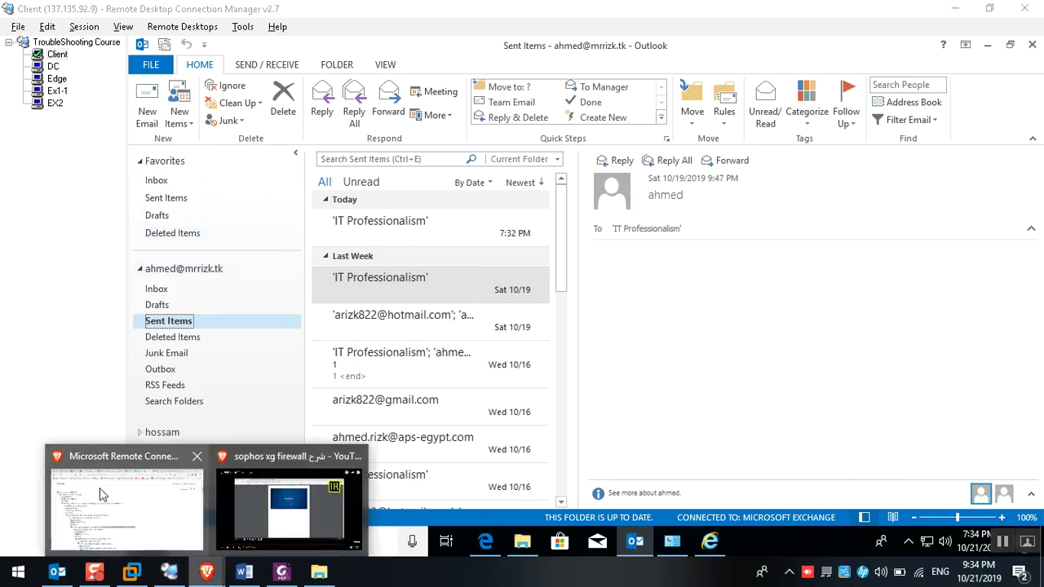
pyautogui.click(184, 538)
pyautogui.click(406, 11)
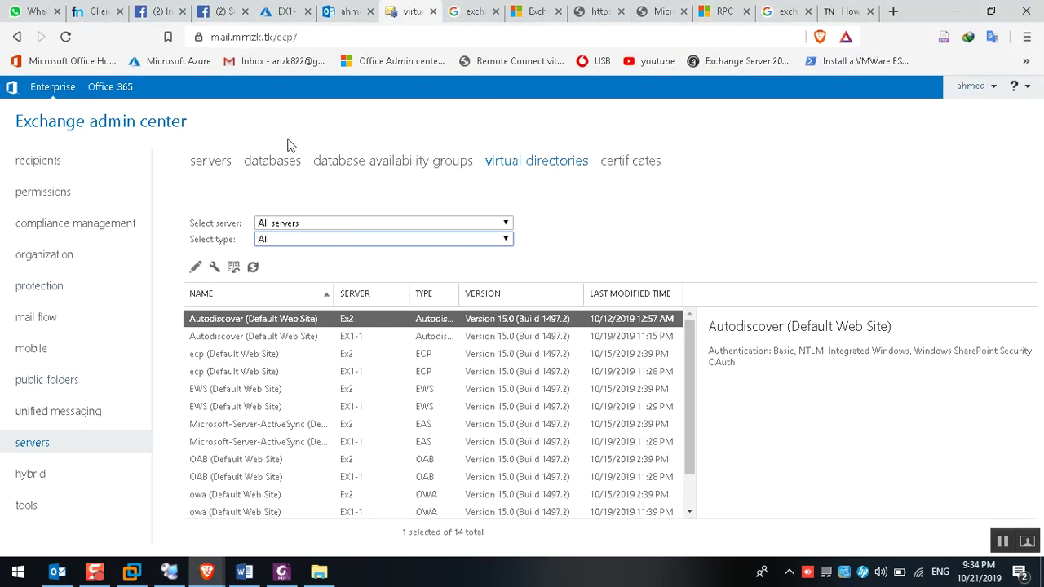
pyautogui.click(276, 163)
pyautogui.click(333, 272)
pyautogui.click(528, 290)
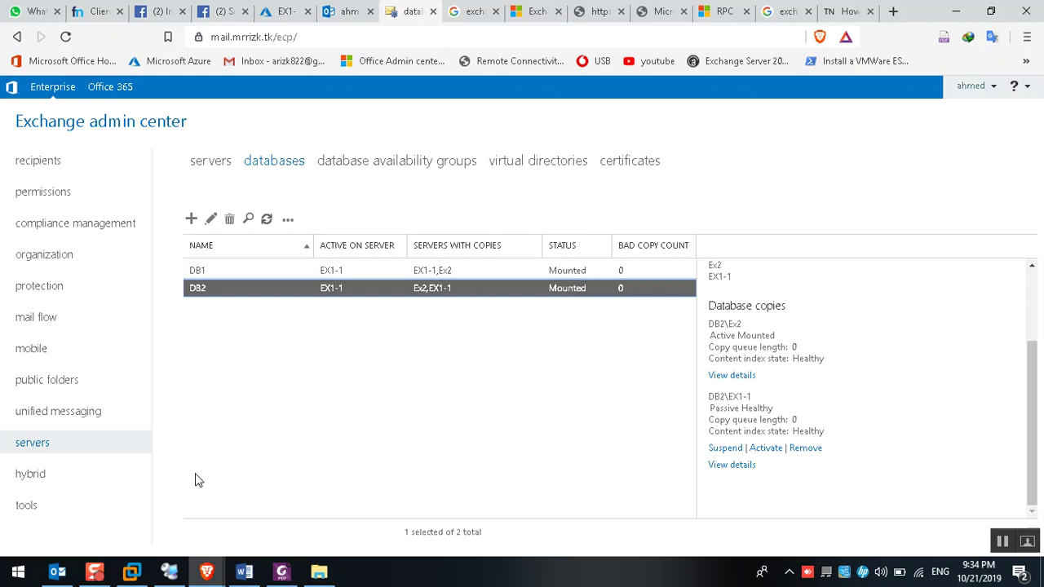
pyautogui.click(169, 571)
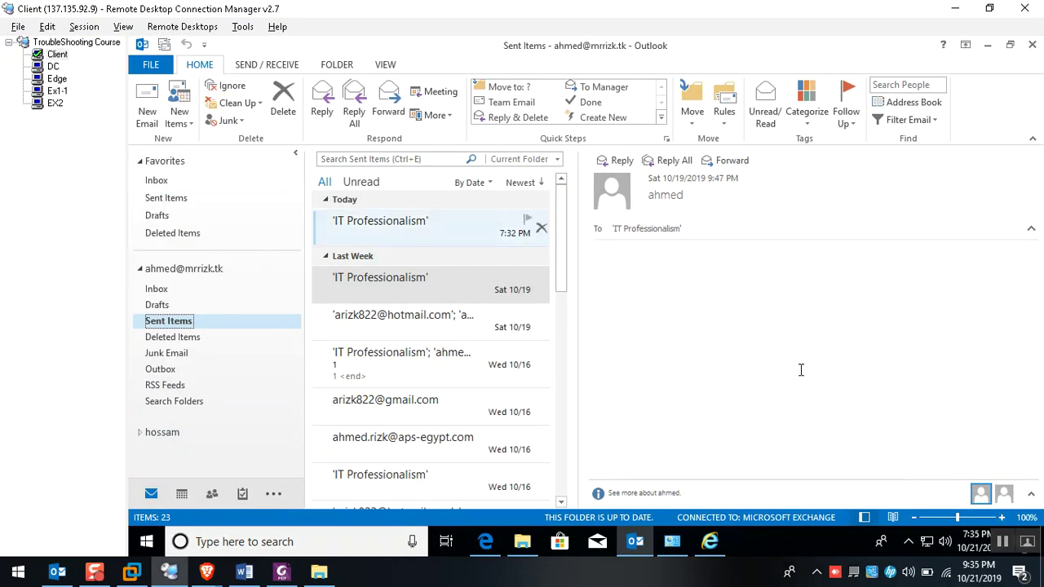
# Uncheck Use Cached Exchange Mode in the Exchange account's settings and accept the restart warning
pyautogui.click(910, 546)
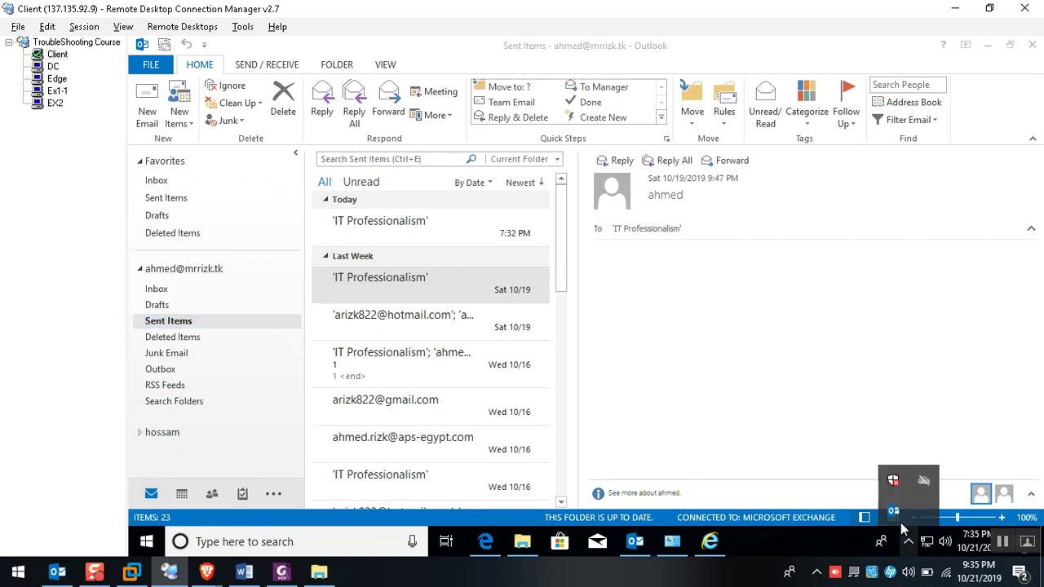
pyautogui.rightClick(900, 520)
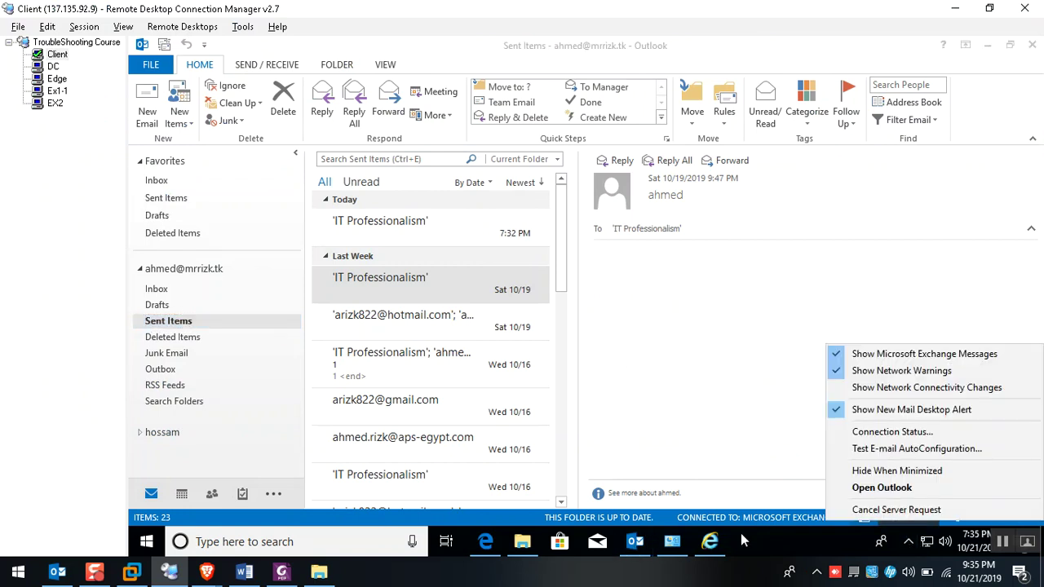
pyautogui.click(151, 67)
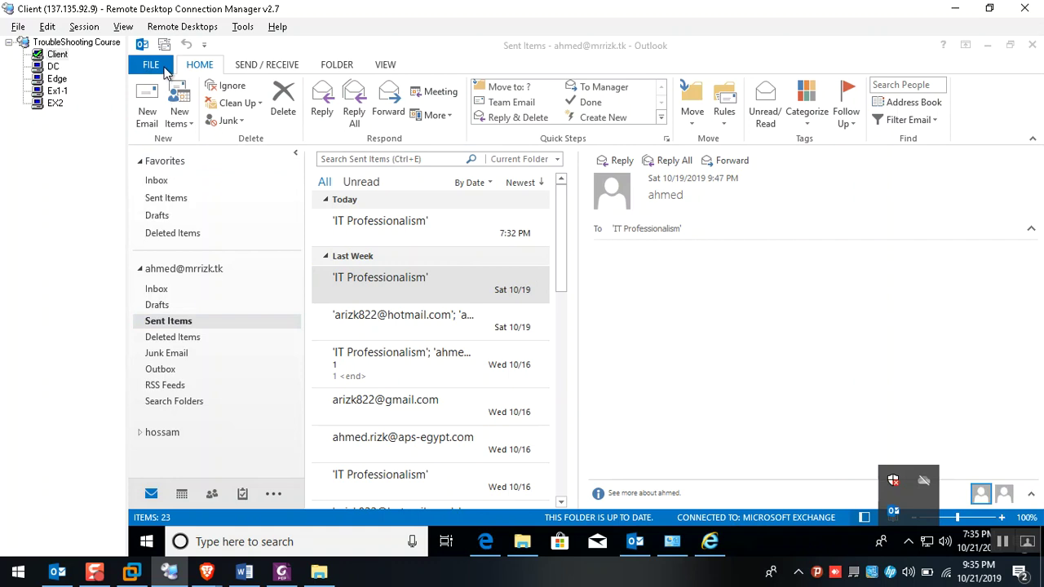
pyautogui.click(161, 66)
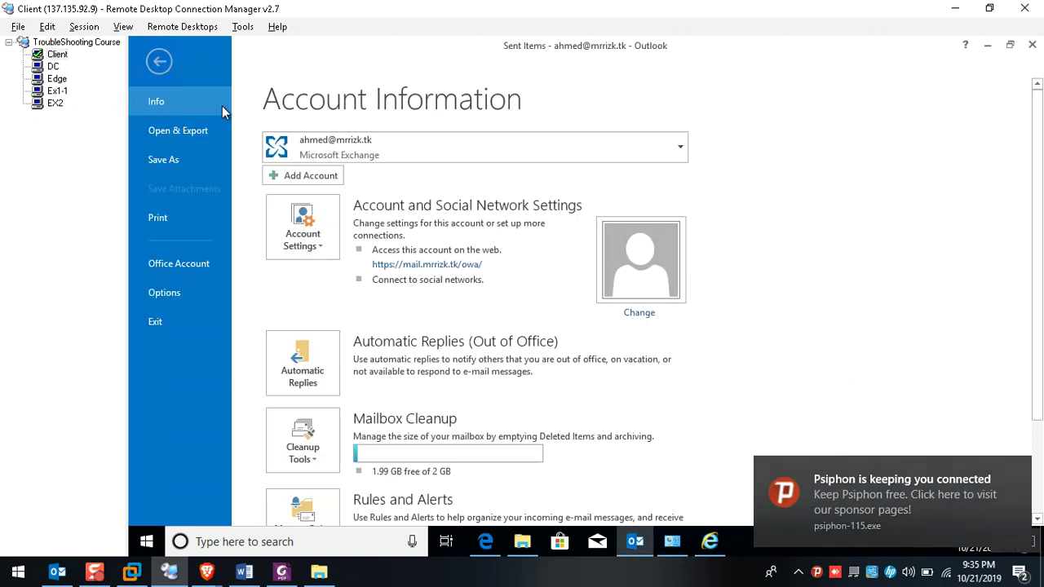
pyautogui.click(304, 237)
pyautogui.click(336, 281)
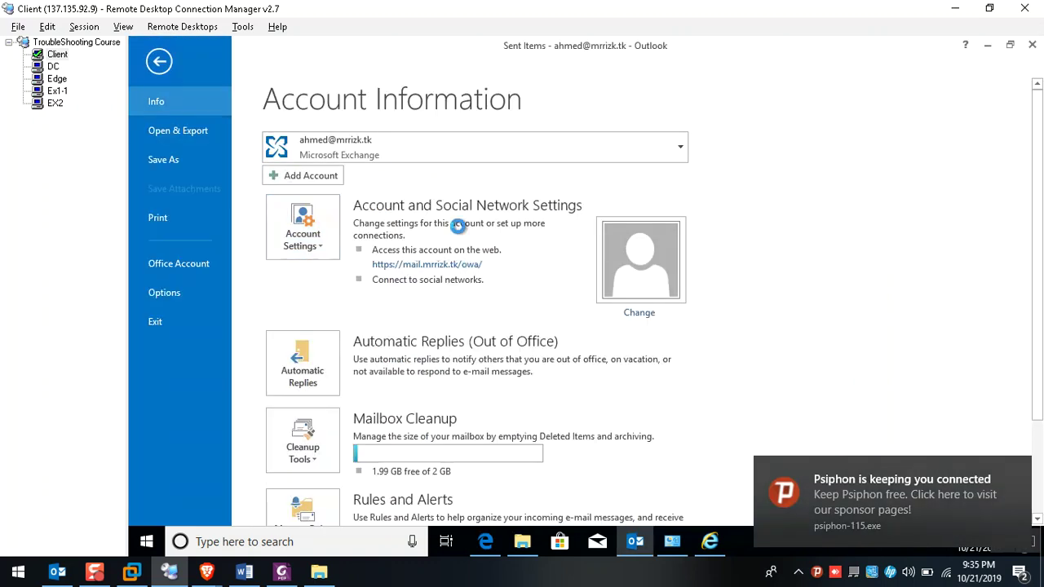
pyautogui.doubleClick(465, 238)
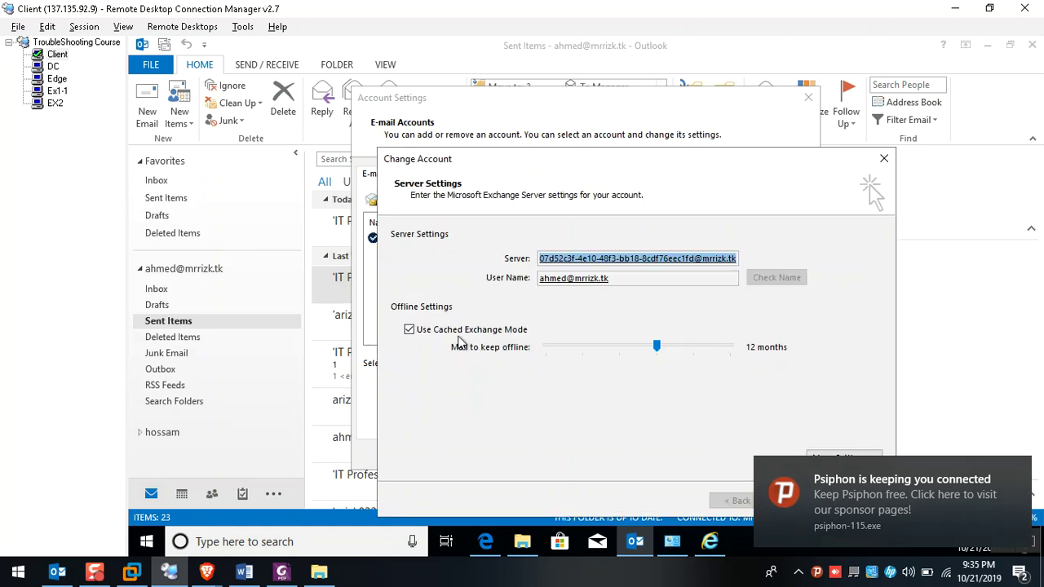
pyautogui.click(795, 502)
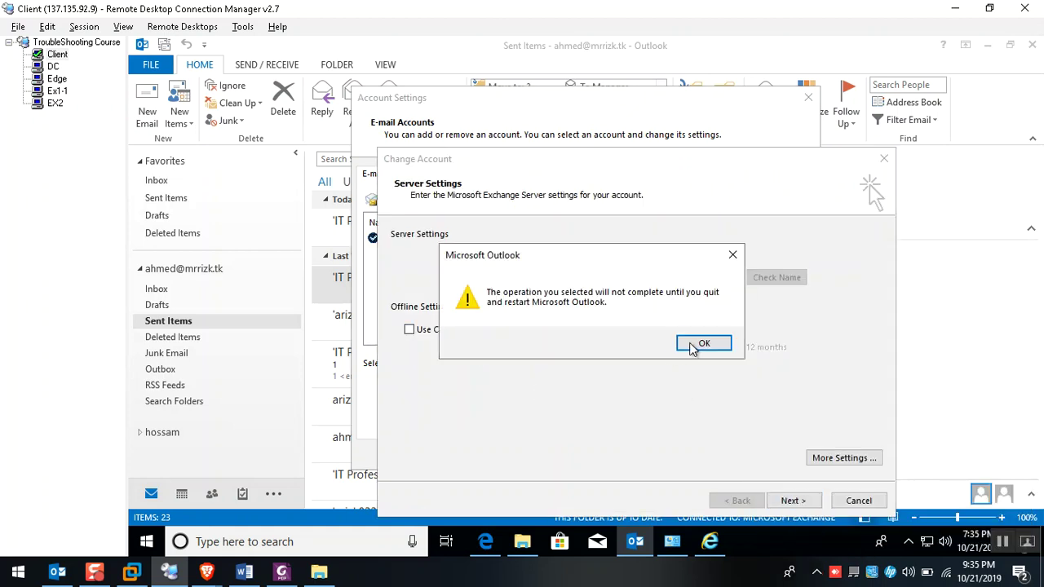
pyautogui.press('Return')
pyautogui.click(792, 501)
pyautogui.click(785, 455)
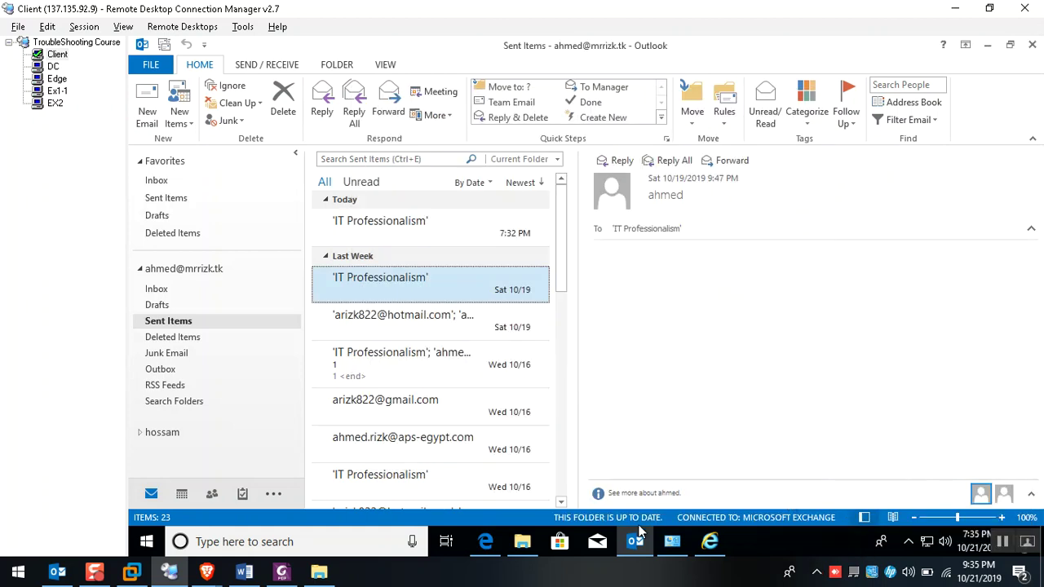
# Close and relaunch the client's Outlook, closing the Autodiscover XML page in Edge
pyautogui.rightClick(637, 519)
pyautogui.click(638, 520)
pyautogui.rightClick(636, 542)
pyautogui.click(587, 507)
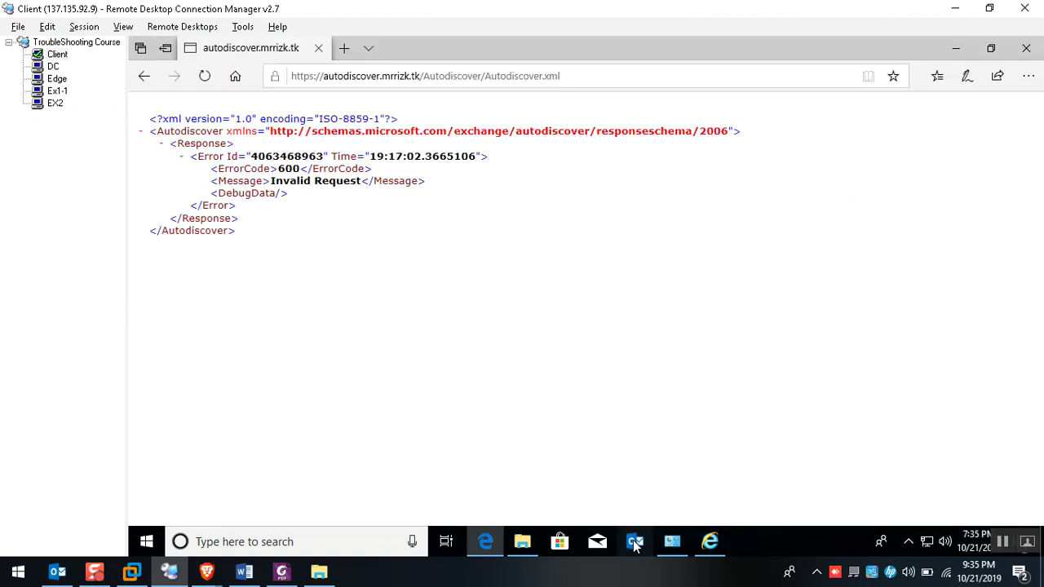
pyautogui.click(635, 542)
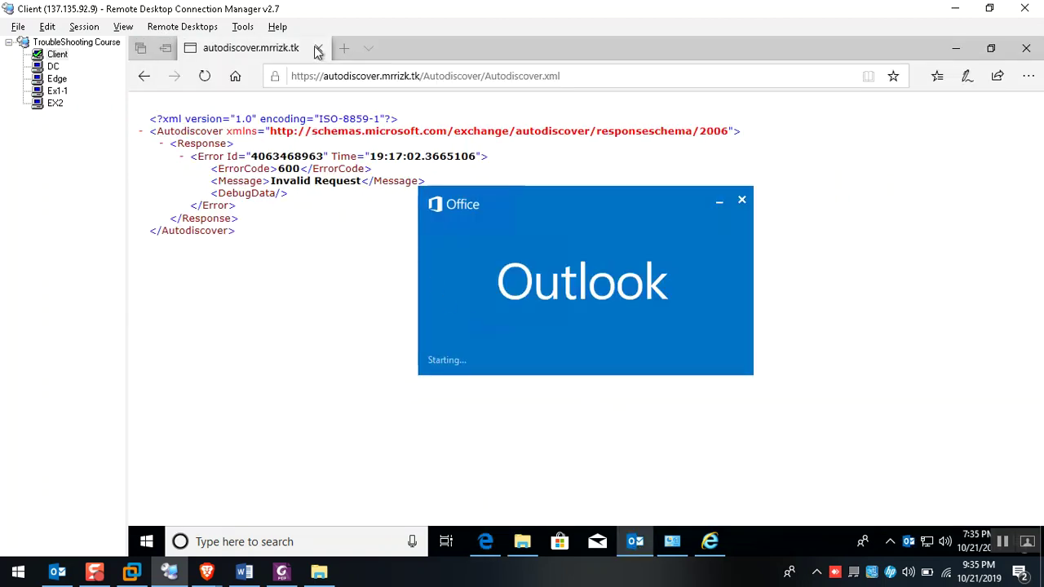
pyautogui.click(319, 49)
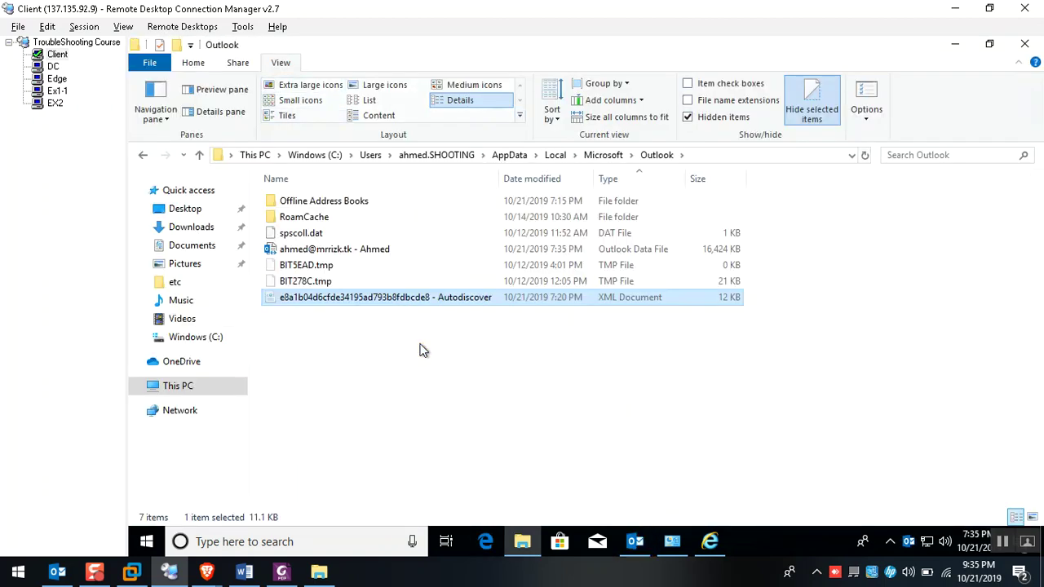
pyautogui.click(635, 541)
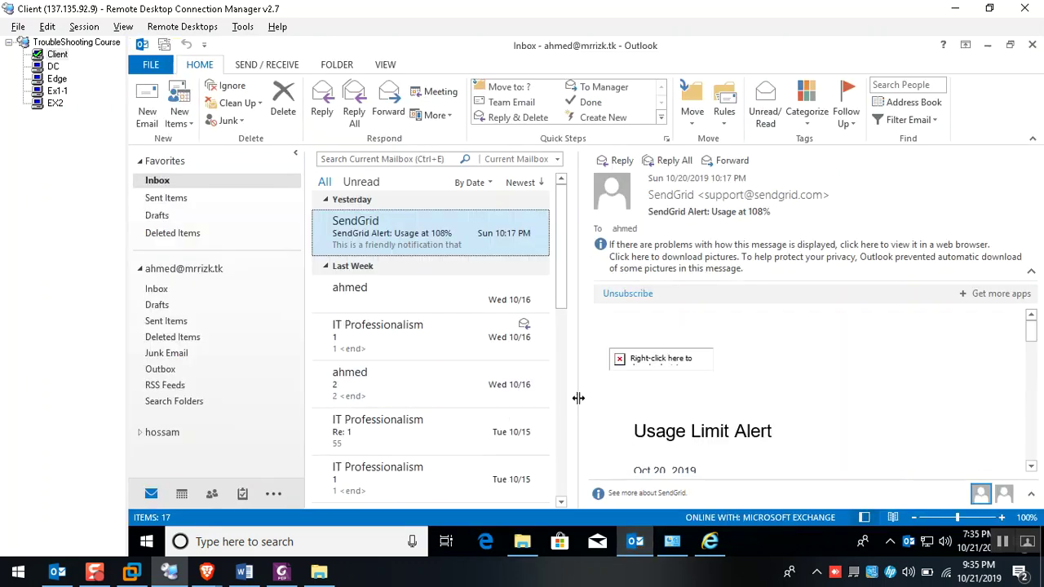
# Select Ex1-1 and recall the previous iisreset.exe command at its PowerShell prompt
pyautogui.click(57, 91)
pyautogui.press('Up')
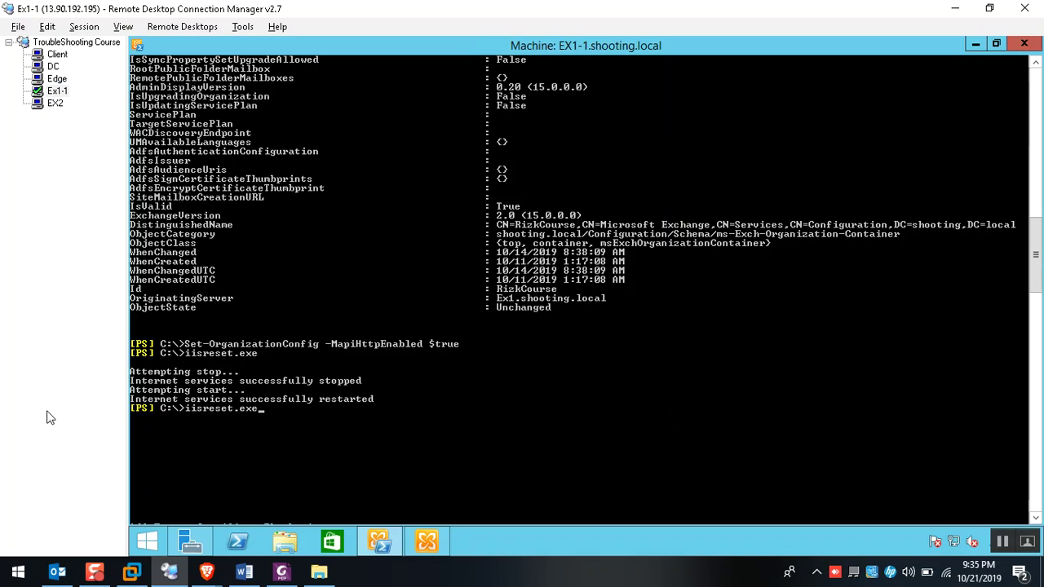
pyautogui.click(57, 572)
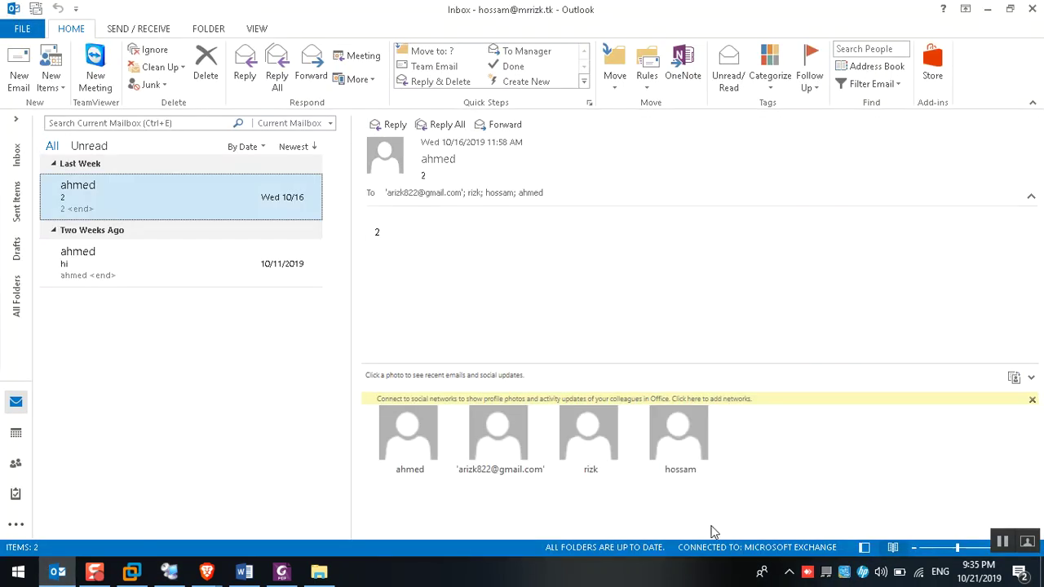
pyautogui.hotkey('alt', 'Tab')
# Run iisreset.exe on Ex1-1, then rerun .\iisreset.exe on EX2
pyautogui.press('Return')
pyautogui.click(51, 57)
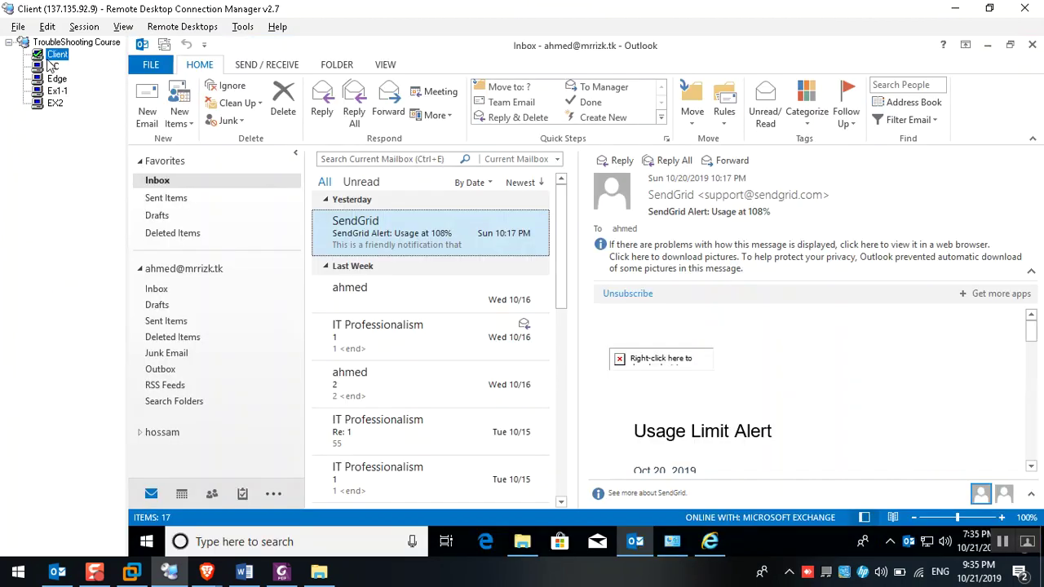
pyautogui.click(55, 102)
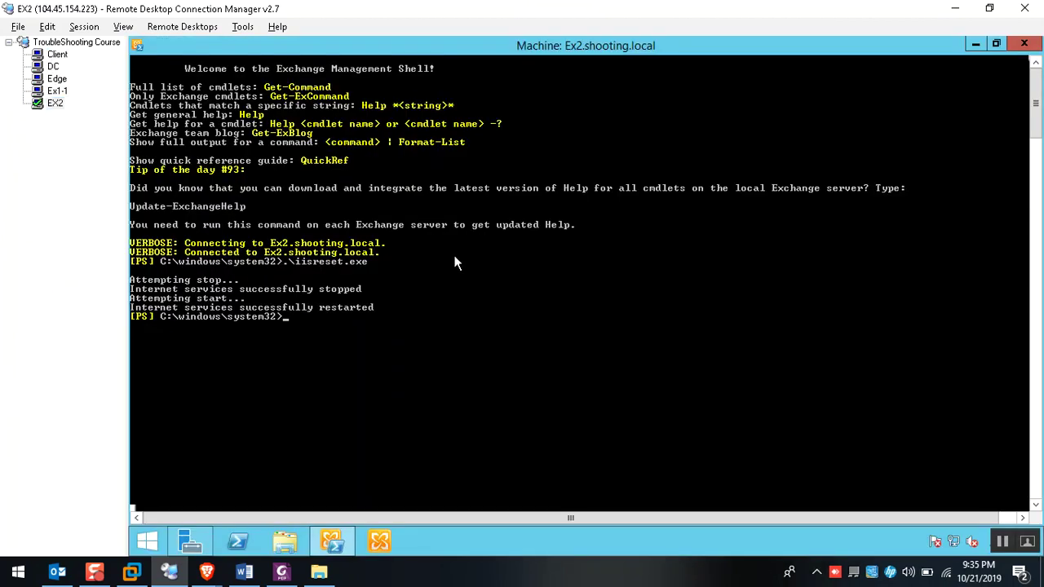
pyautogui.press('Up')
pyautogui.press('Return')
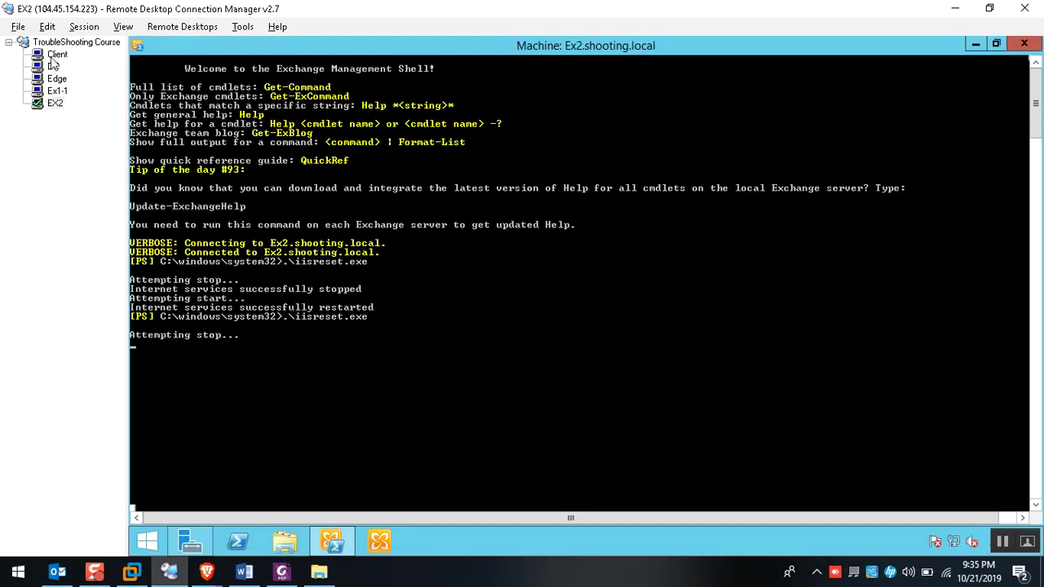
# Return to the Client and check that Outlook shows Disconnected
pyautogui.click(56, 54)
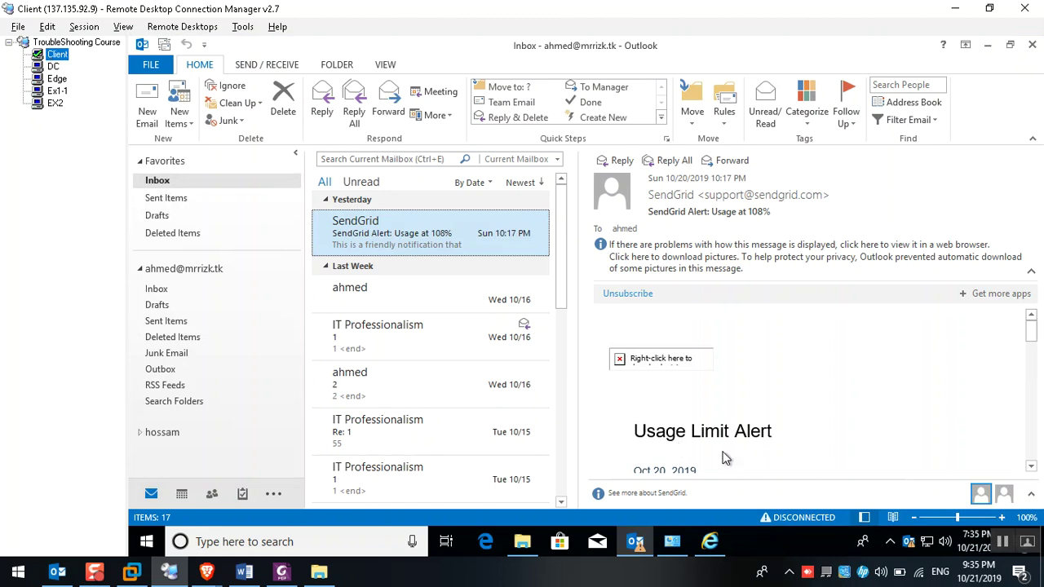
pyautogui.click(57, 91)
pyautogui.press('Down')
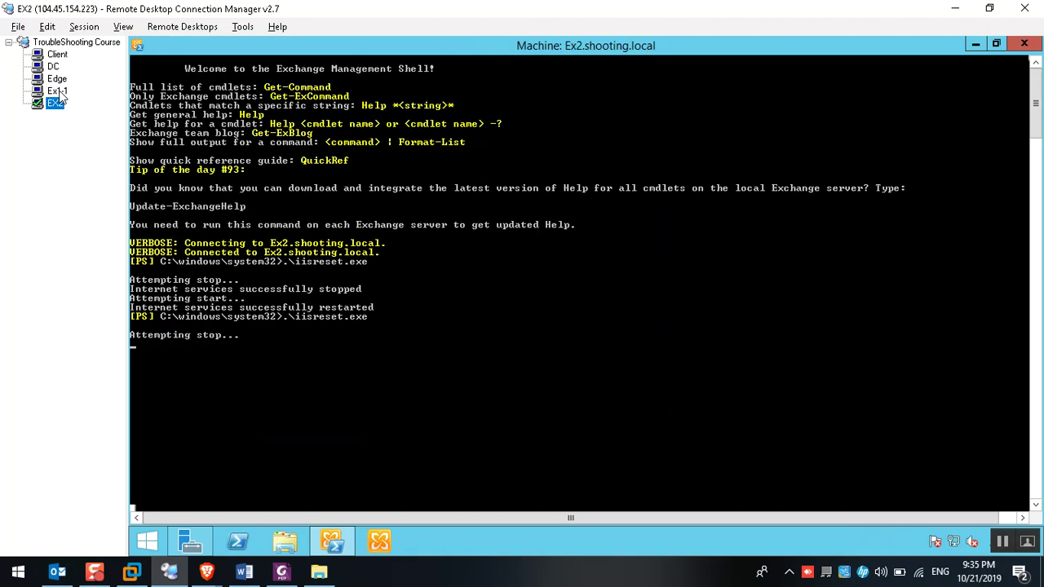
pyautogui.press('Up')
pyautogui.press('Up')
pyautogui.press('Up')
pyautogui.press('Up')
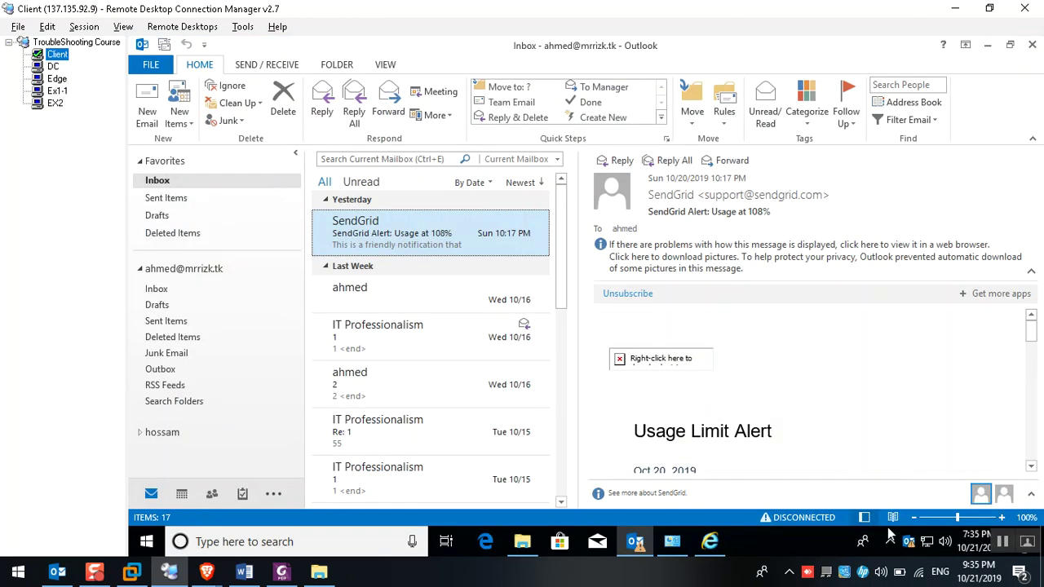
pyautogui.click(904, 547)
# Open Test E-mail AutoConfiguration from Outlook's tray icon on the Client
pyautogui.keyDown('ctrl'); pyautogui.rightClick(906, 552); pyautogui.keyUp('ctrl')
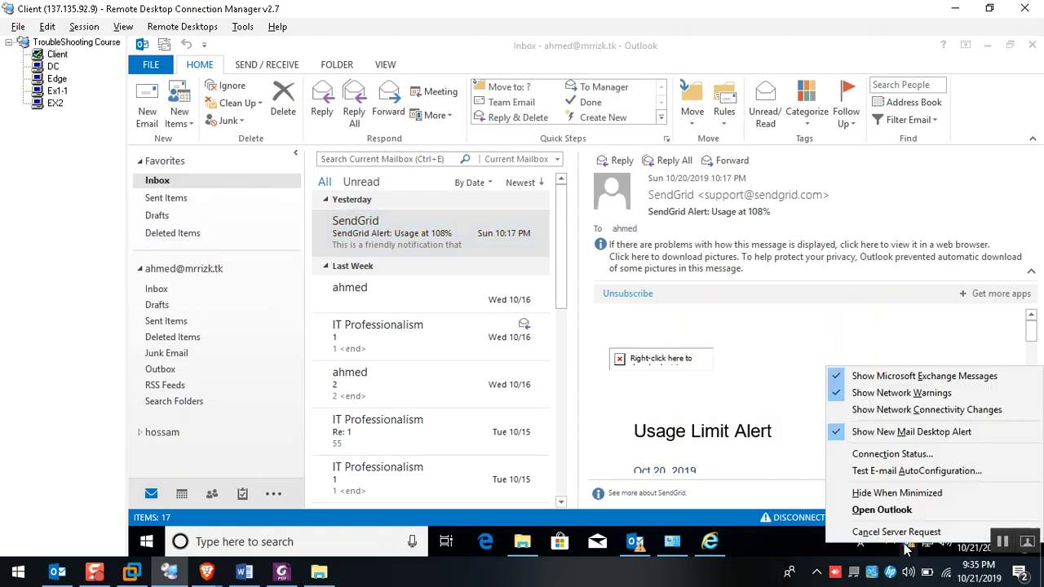
pyautogui.click(848, 471)
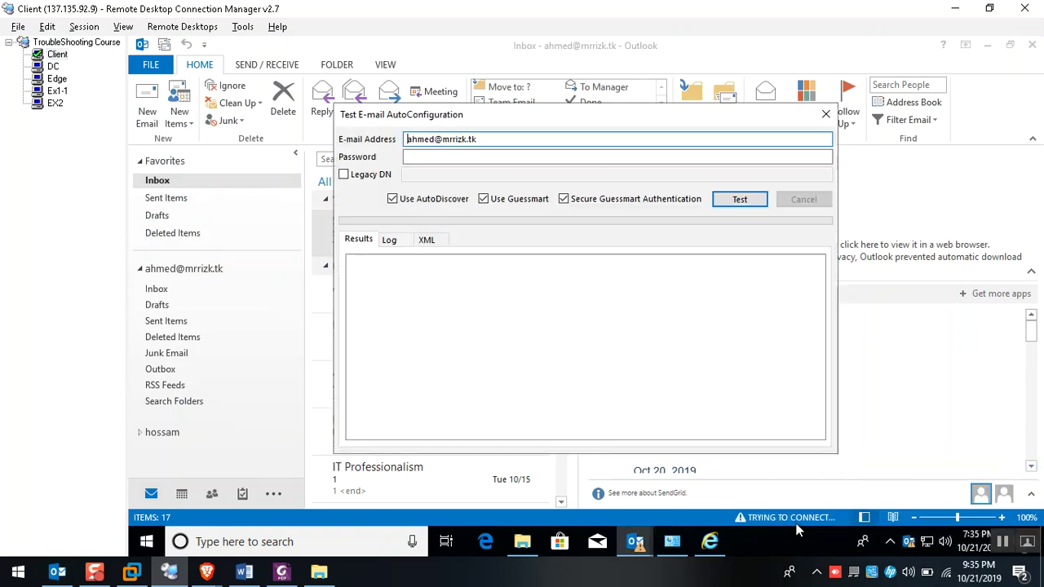
pyautogui.click(51, 91)
pyautogui.press('Down')
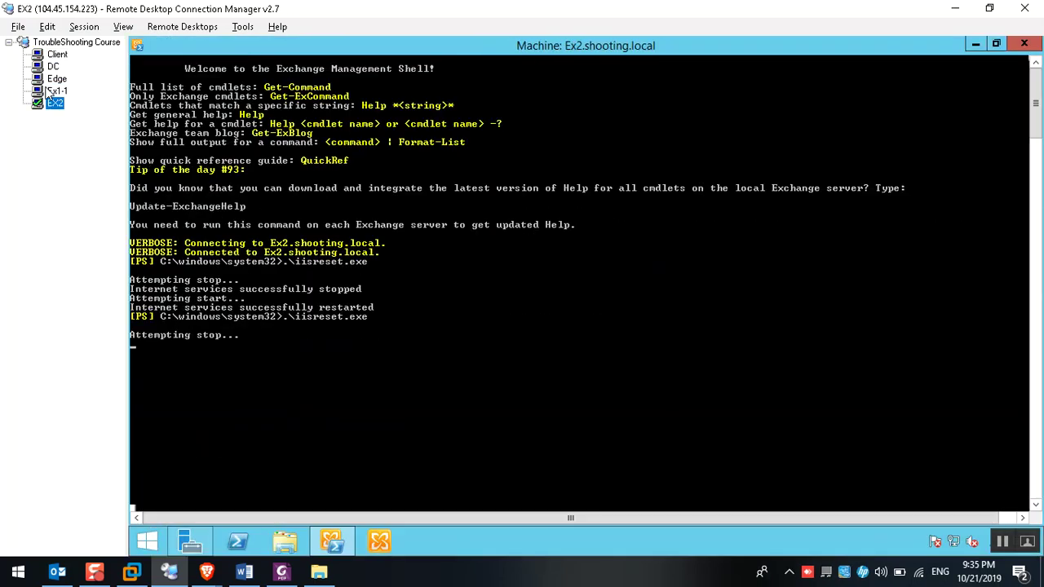
pyautogui.press('Up')
pyautogui.press('Up')
pyautogui.press('Up')
pyautogui.press('Up')
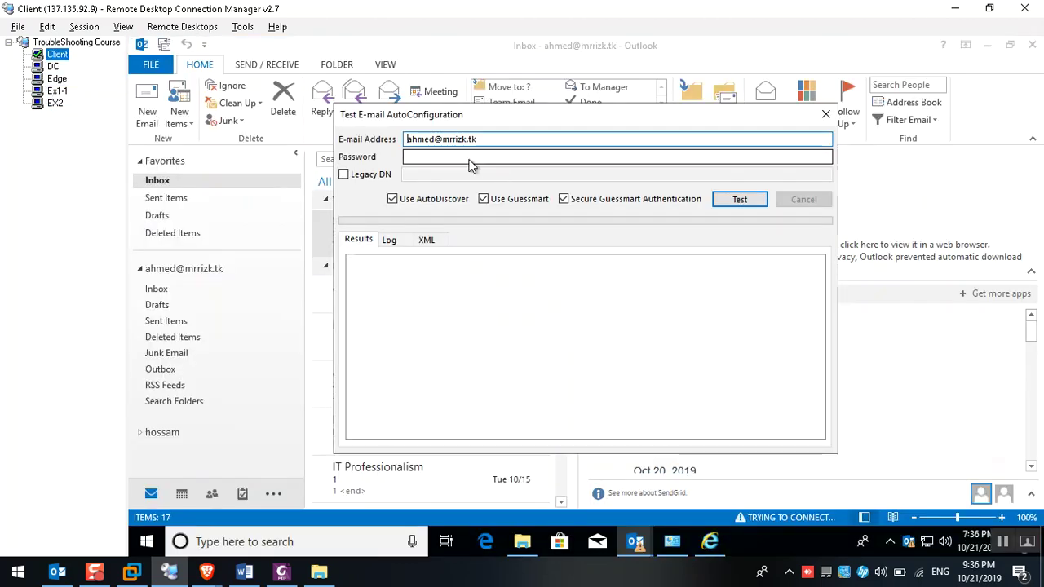
# Enter the account password and run the AutoConfiguration test
pyautogui.click(455, 155)
pyautogui.write('P')
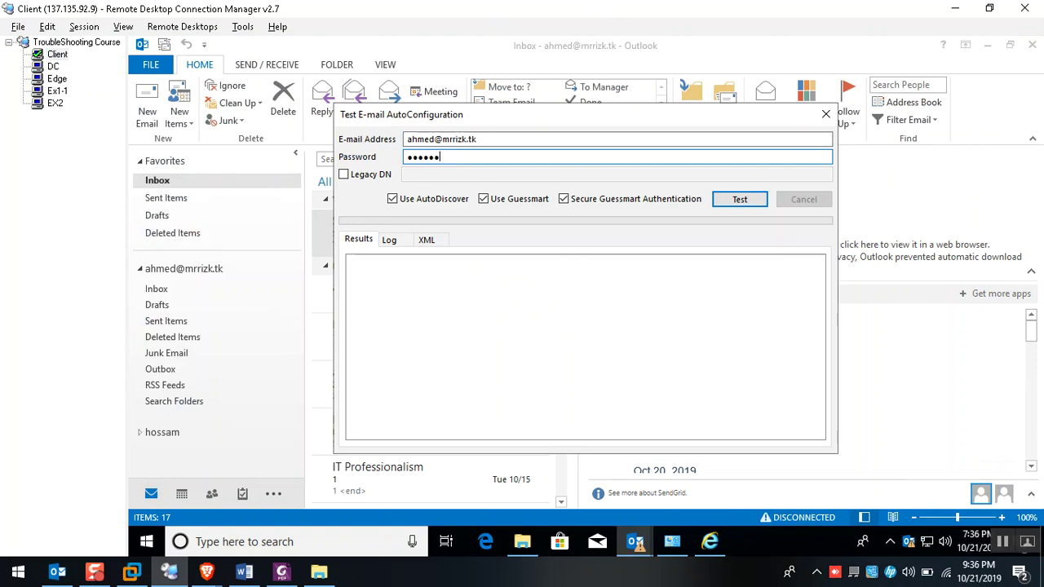
pyautogui.write('@ssw0rd12')
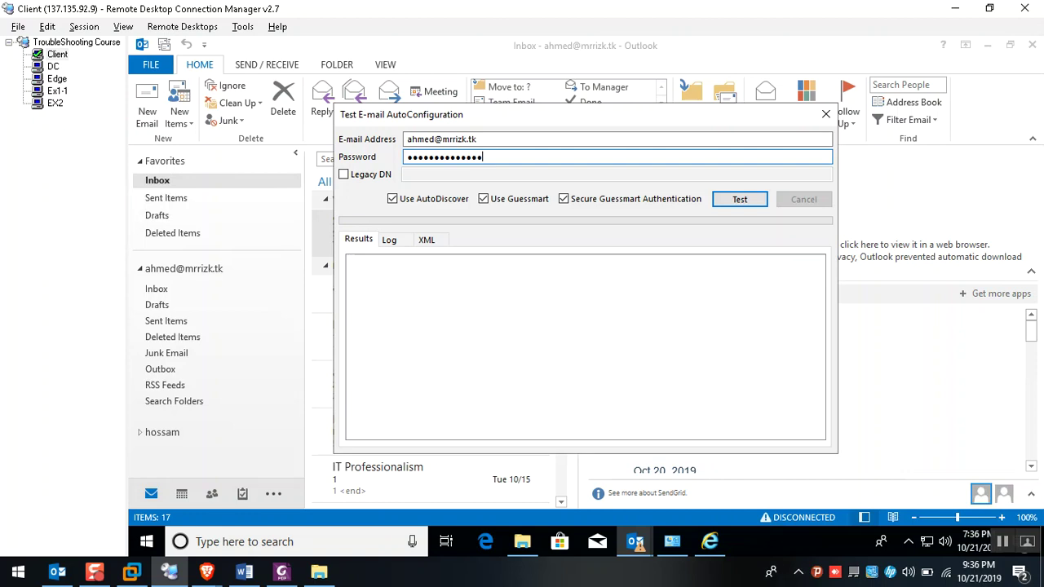
pyautogui.hotkey('ctrl', 'a')
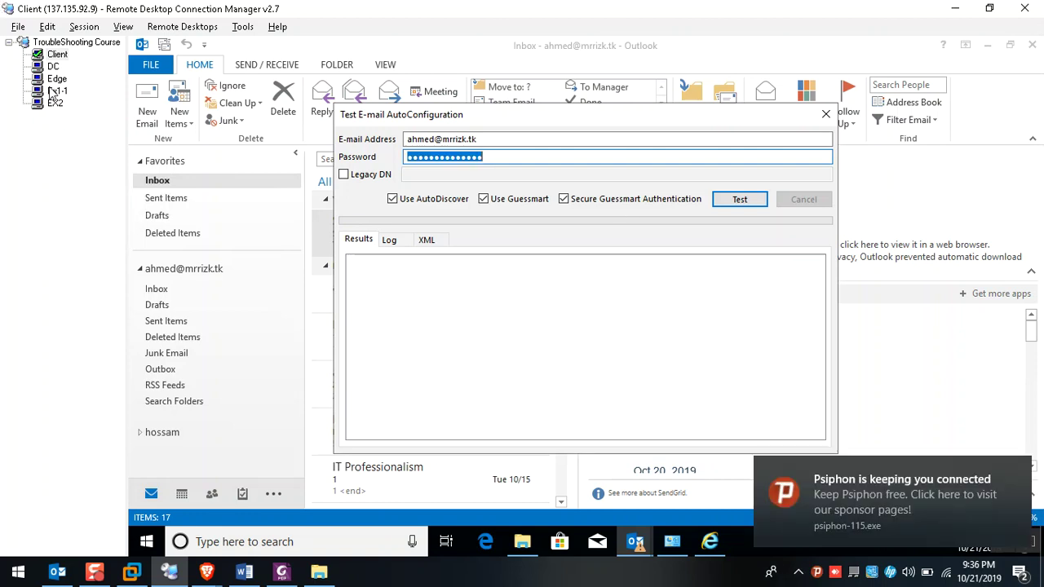
pyautogui.click(57, 90)
pyautogui.click(55, 102)
pyautogui.click(57, 54)
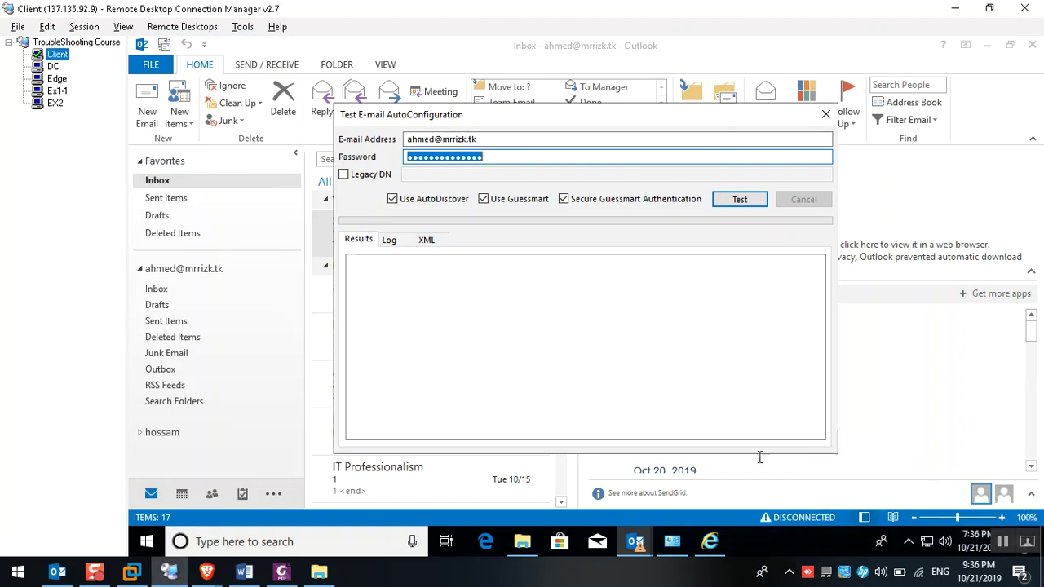
pyautogui.click(494, 159)
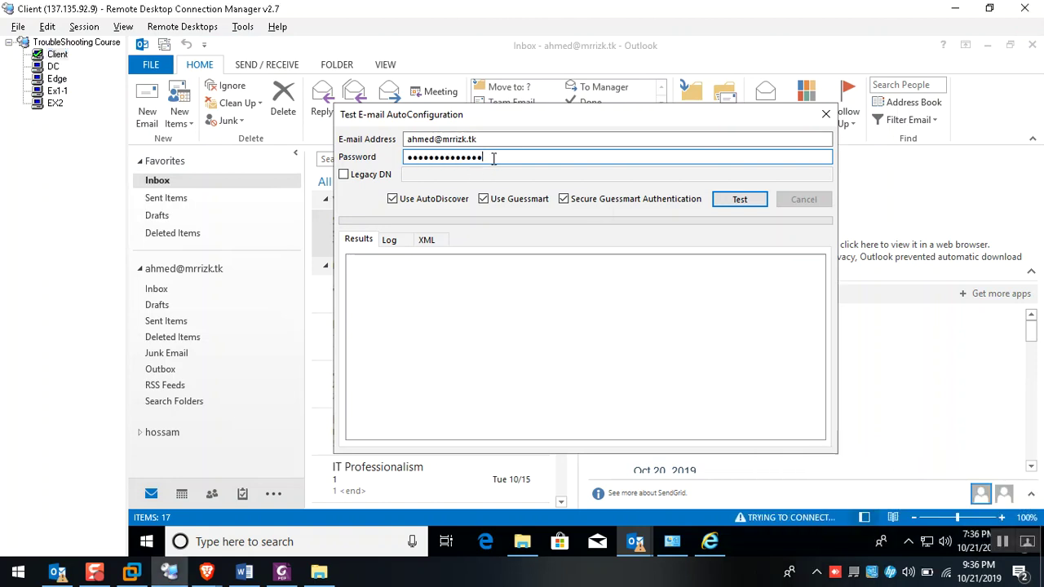
pyautogui.doubleClick(493, 159)
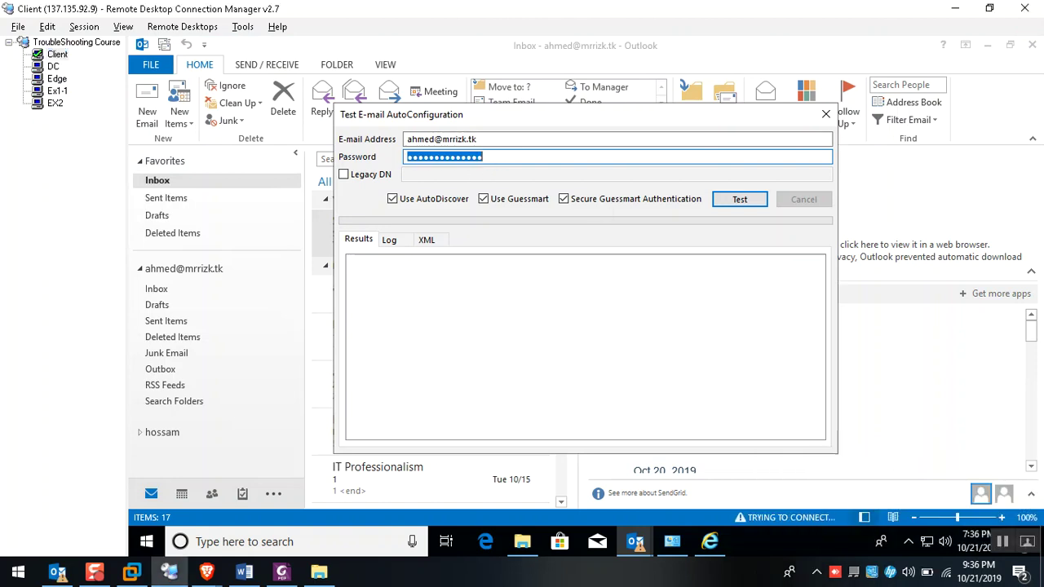
pyautogui.write('Pa')
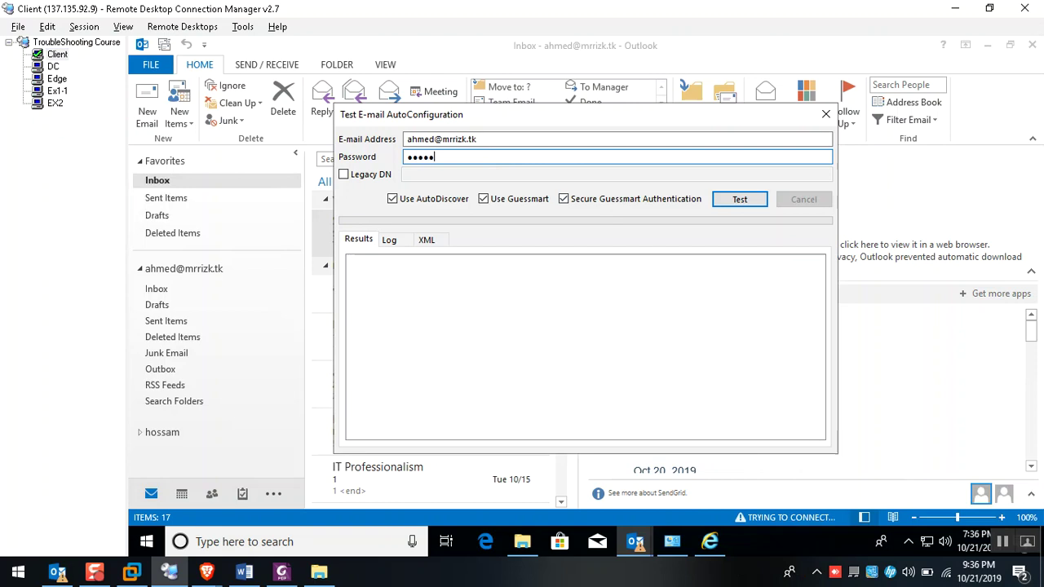
pyautogui.write('12')
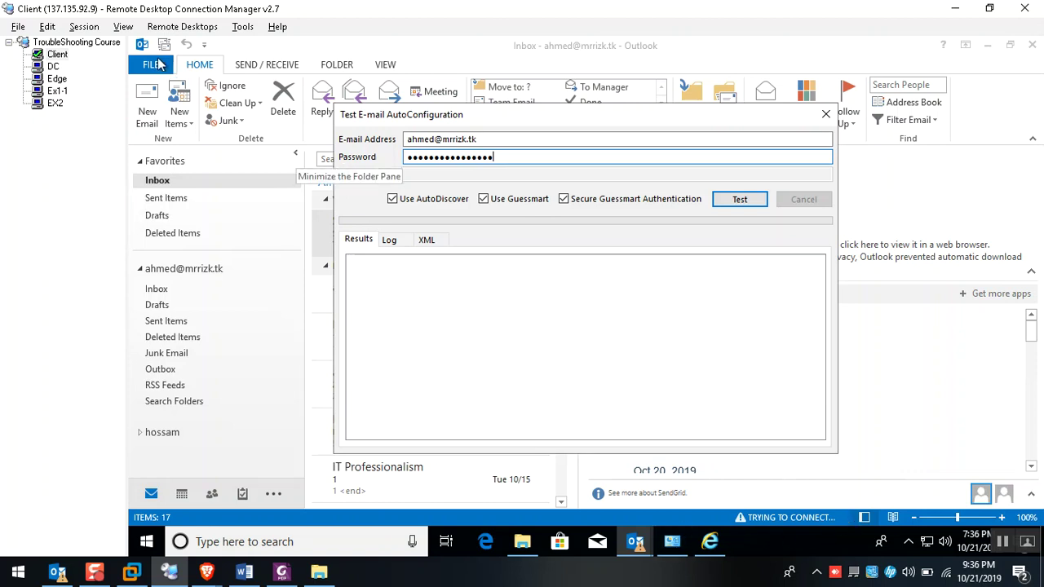
pyautogui.press('Escape')
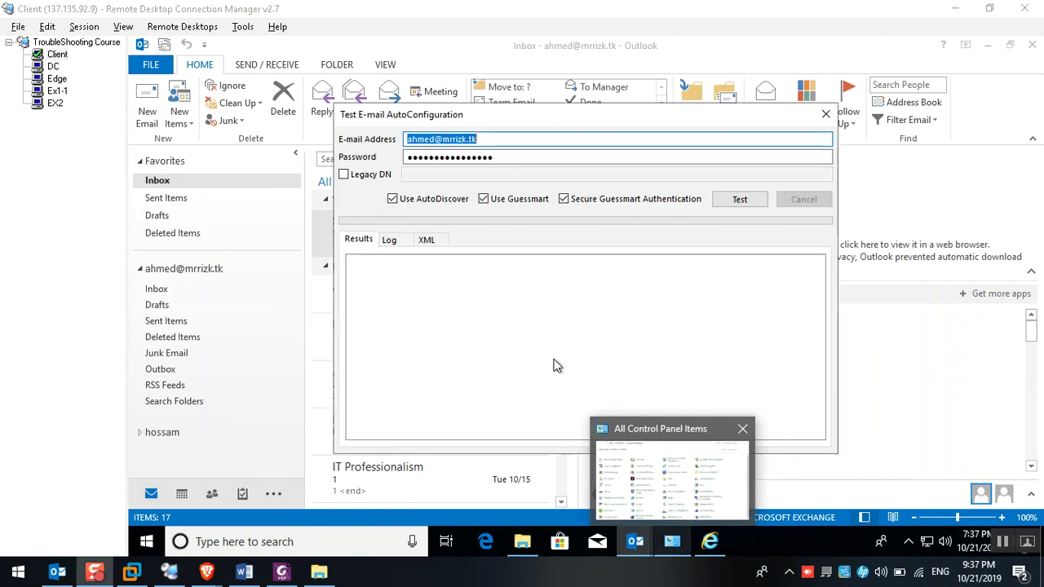
pyautogui.click(737, 199)
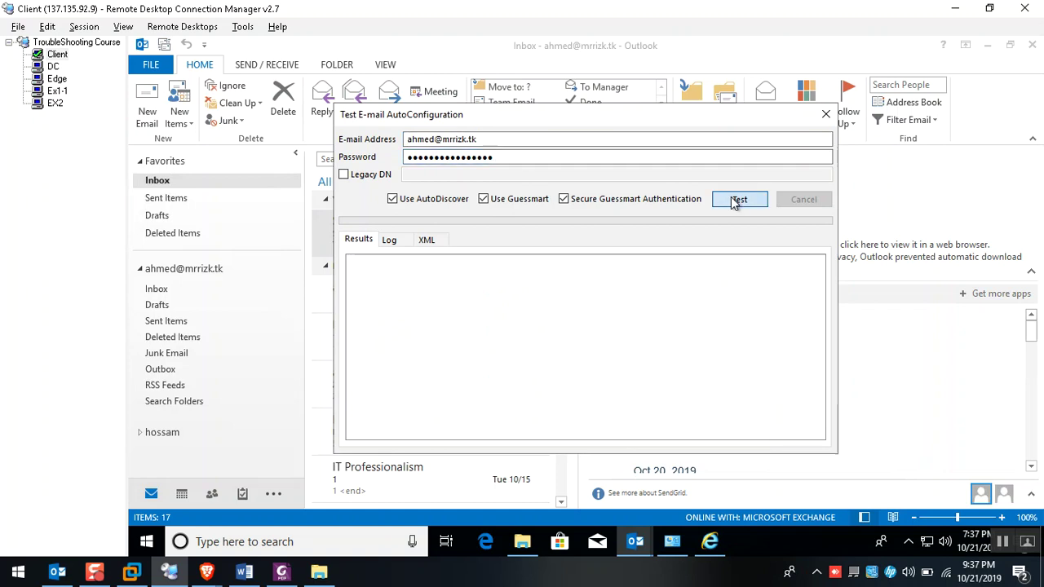
# Review the test's Log down to the failed POP port 110 entry, then close the dialog
pyautogui.scroll(-5, 514, 318)
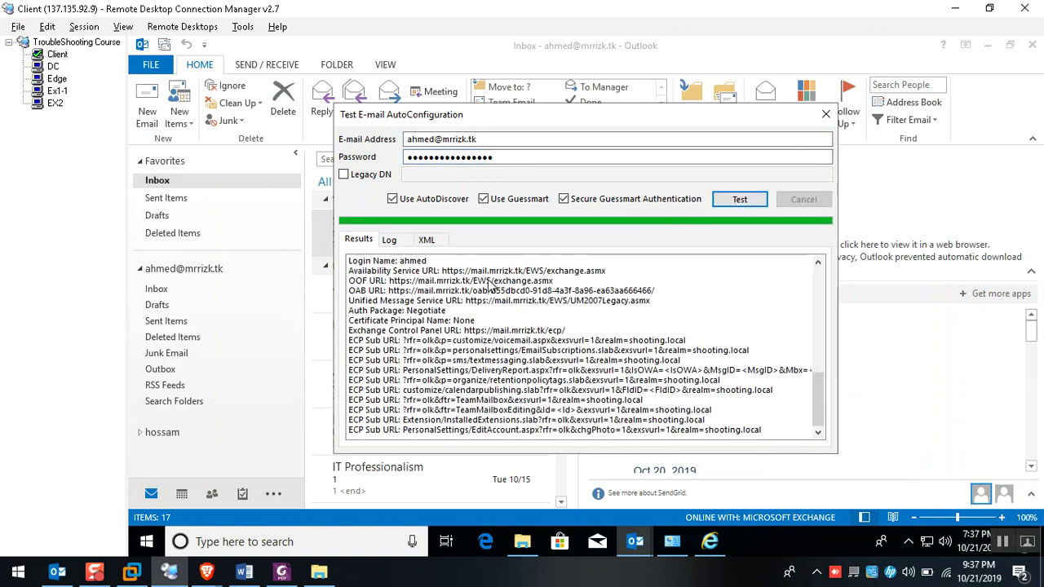
pyautogui.click(389, 240)
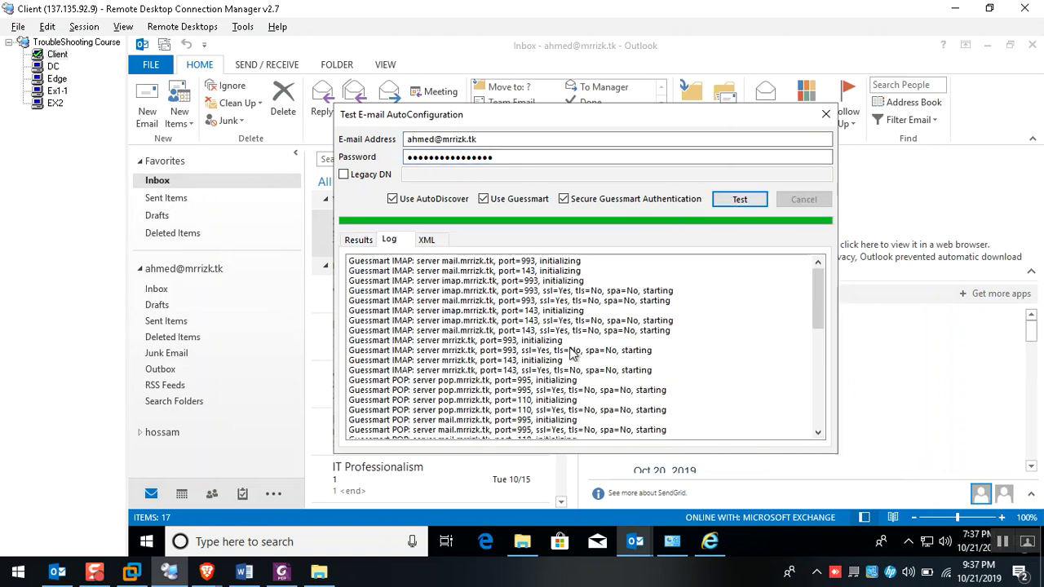
pyautogui.scroll(-10, 485, 321)
pyautogui.click(483, 322)
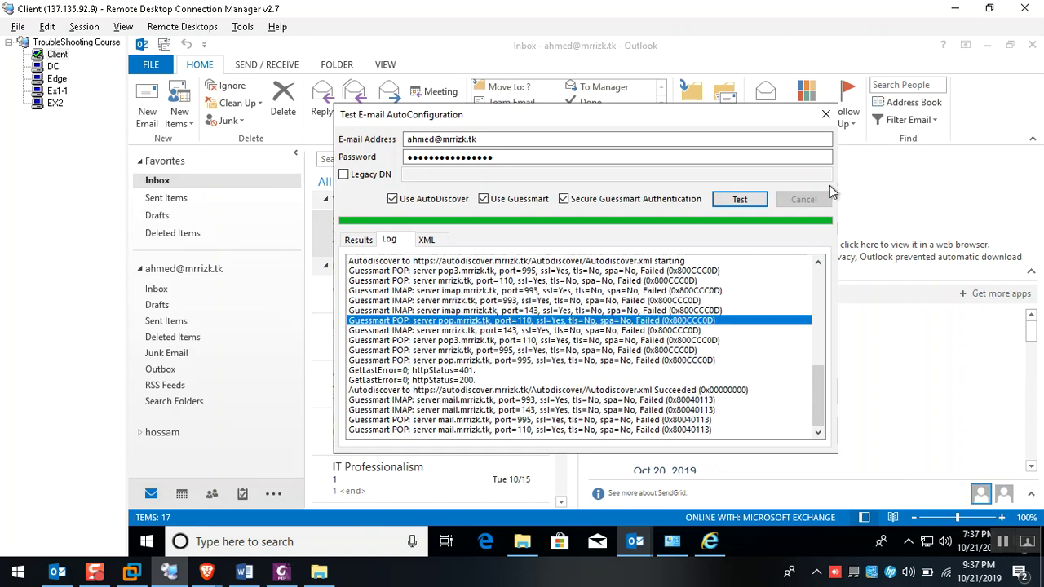
pyautogui.click(824, 120)
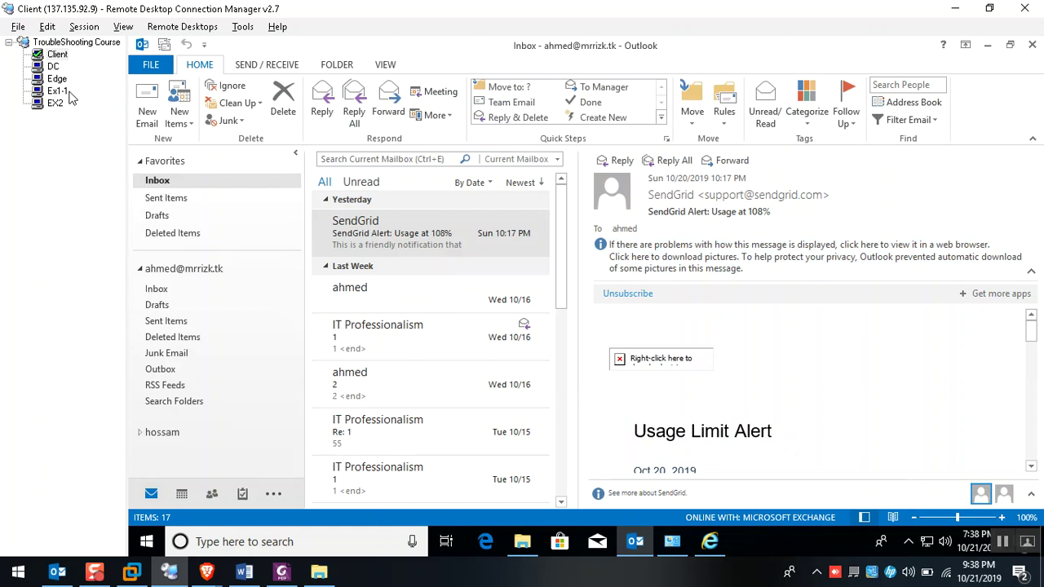
# Open services.msc on both Ex1-1 and EX2
pyautogui.click(59, 91)
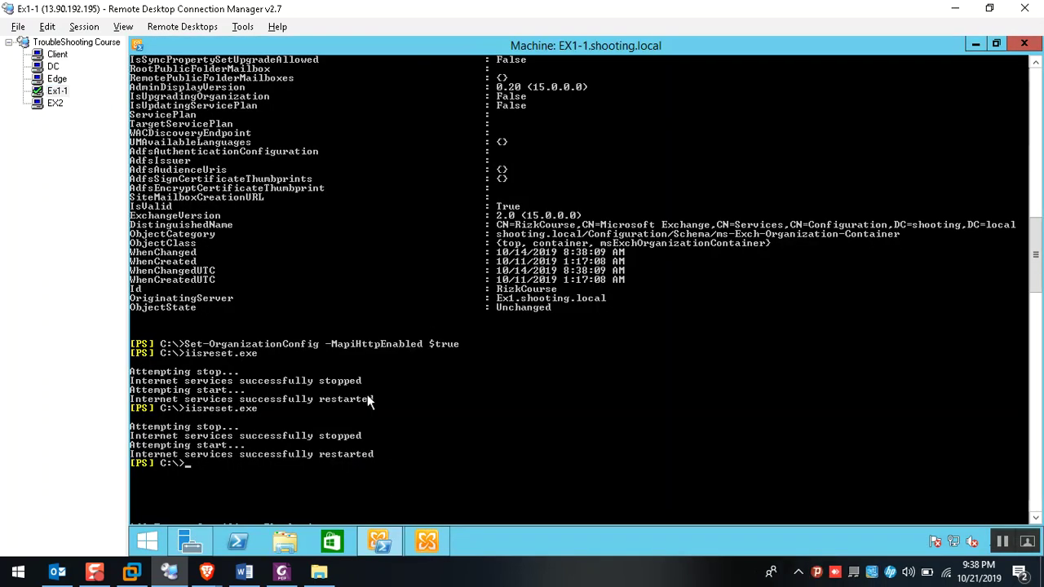
pyautogui.write('ser')
pyautogui.write('vices.msc')
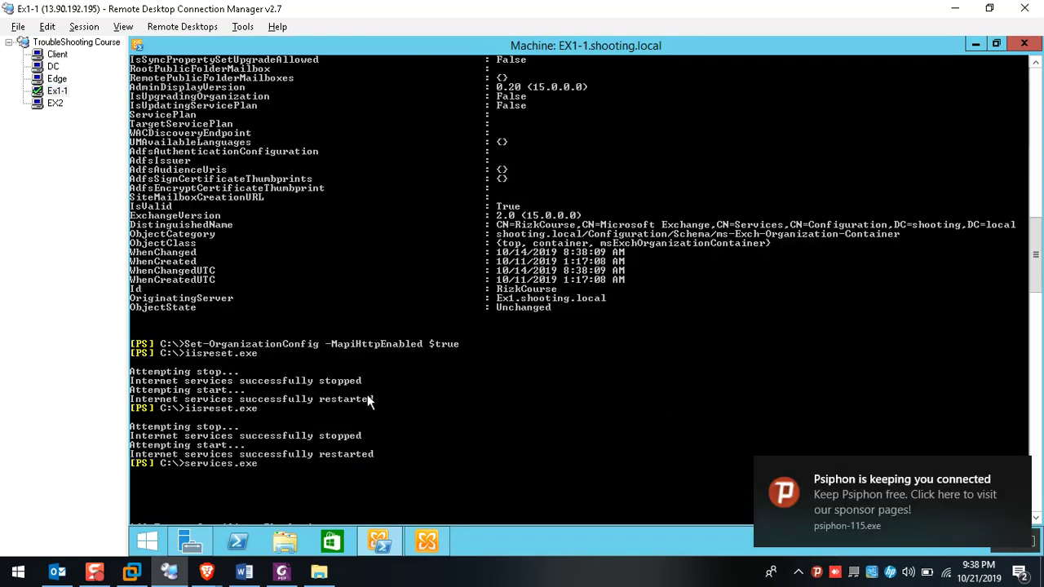
pyautogui.press('Return')
pyautogui.click(54, 104)
pyautogui.write('se')
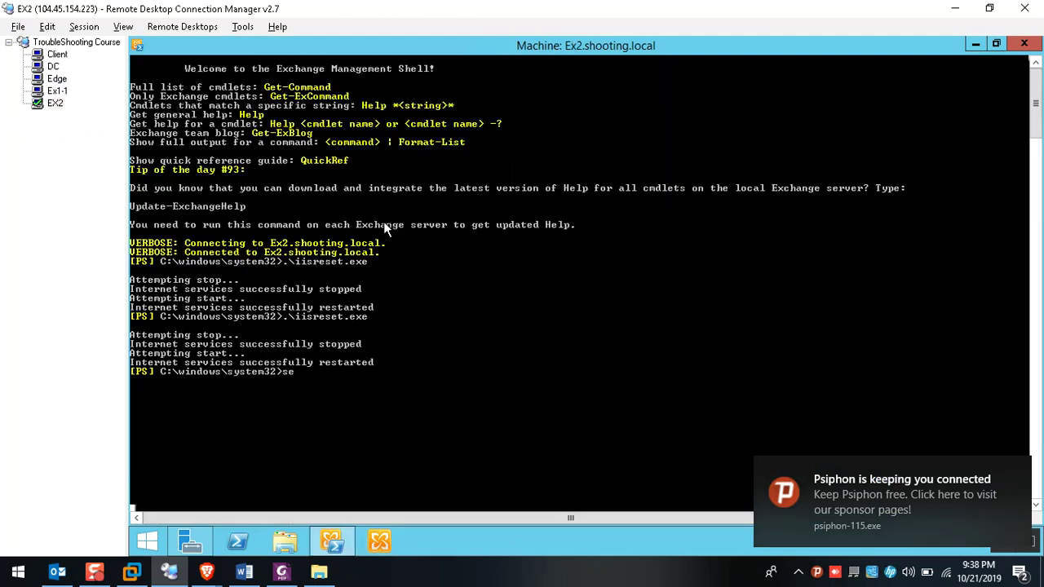
pyautogui.press('BackSpace')
pyautogui.press('BackSpace')
pyautogui.write('.\\services.msc')
pyautogui.press('Return')
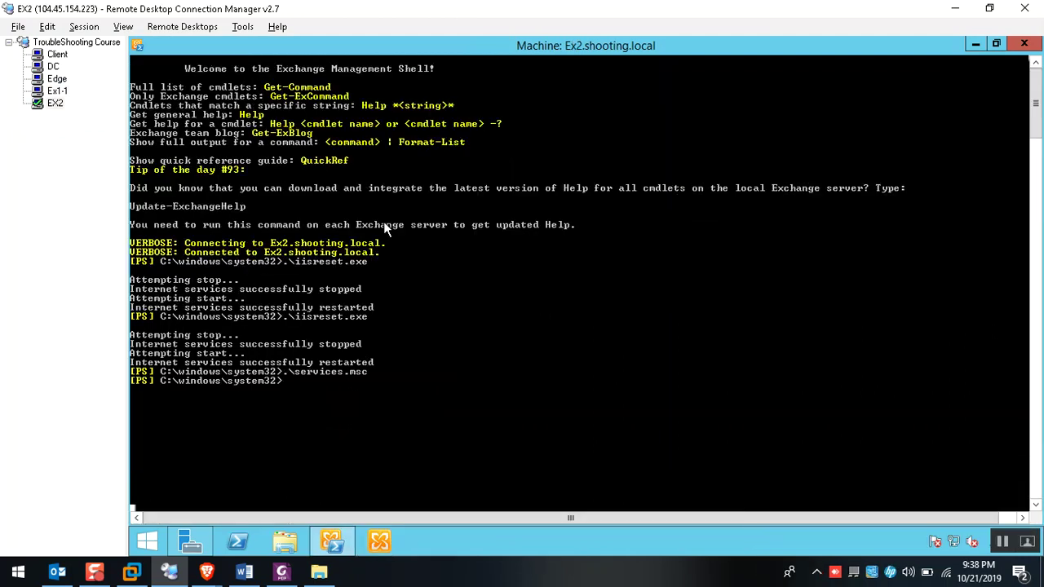
# Stop World Wide Web Publishing Service on Ex1-1 and EX2, then return to the Client
pyautogui.click(57, 90)
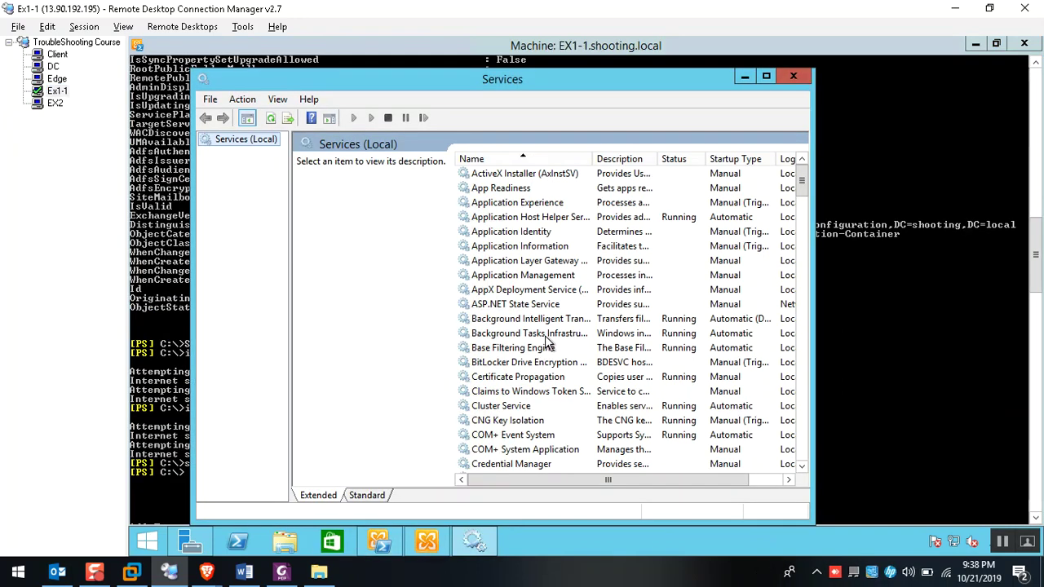
pyautogui.write('world')
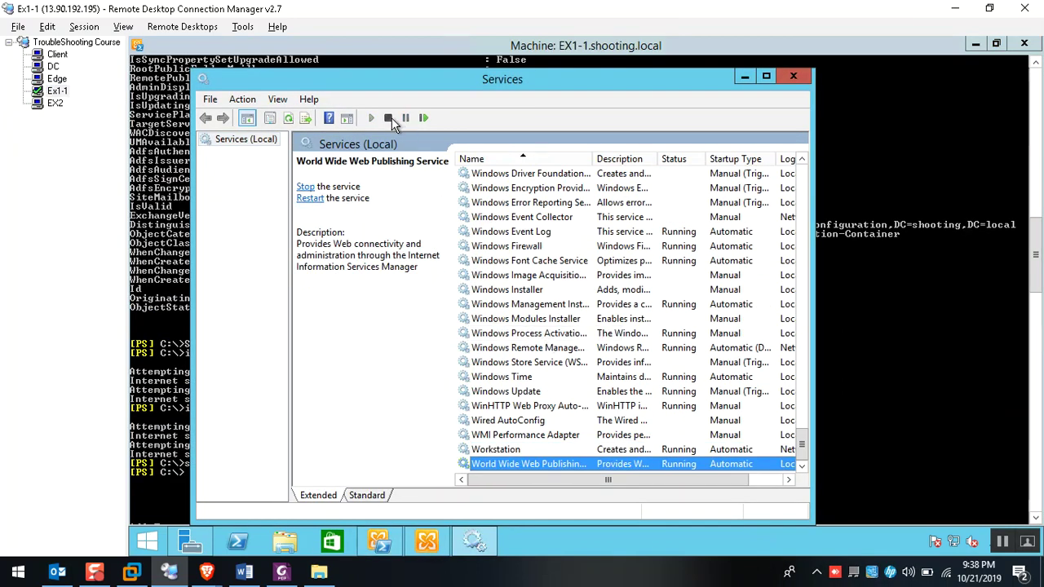
pyautogui.click(389, 118)
pyautogui.click(57, 91)
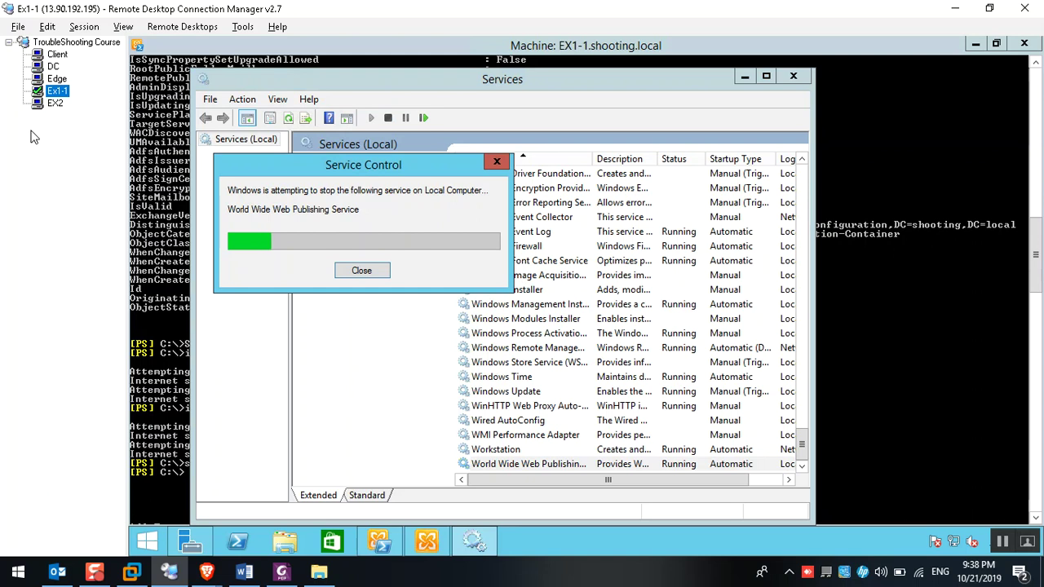
pyautogui.click(54, 103)
pyautogui.write('world')
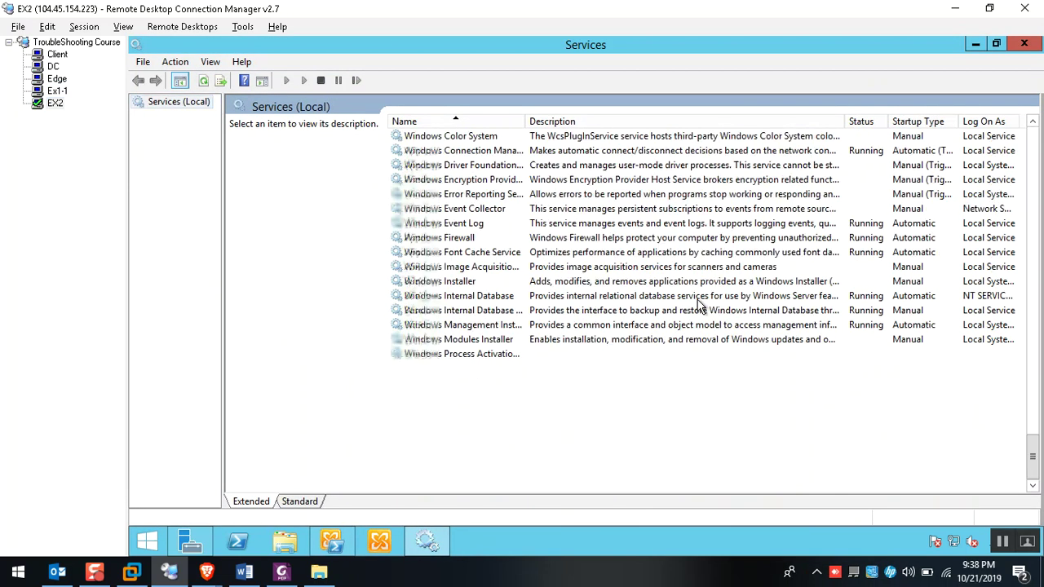
pyautogui.click(320, 80)
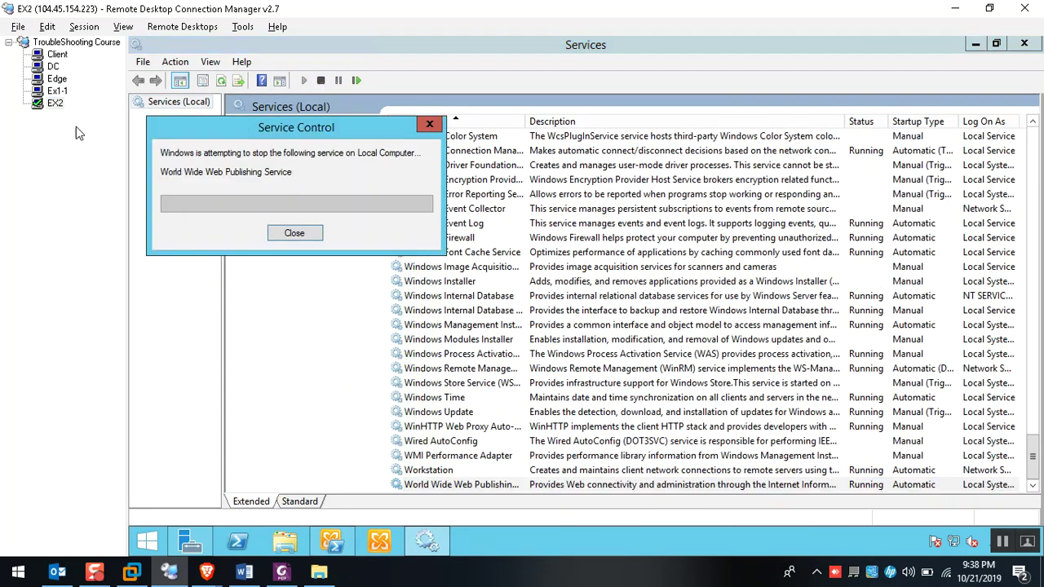
pyautogui.click(57, 90)
pyautogui.click(55, 104)
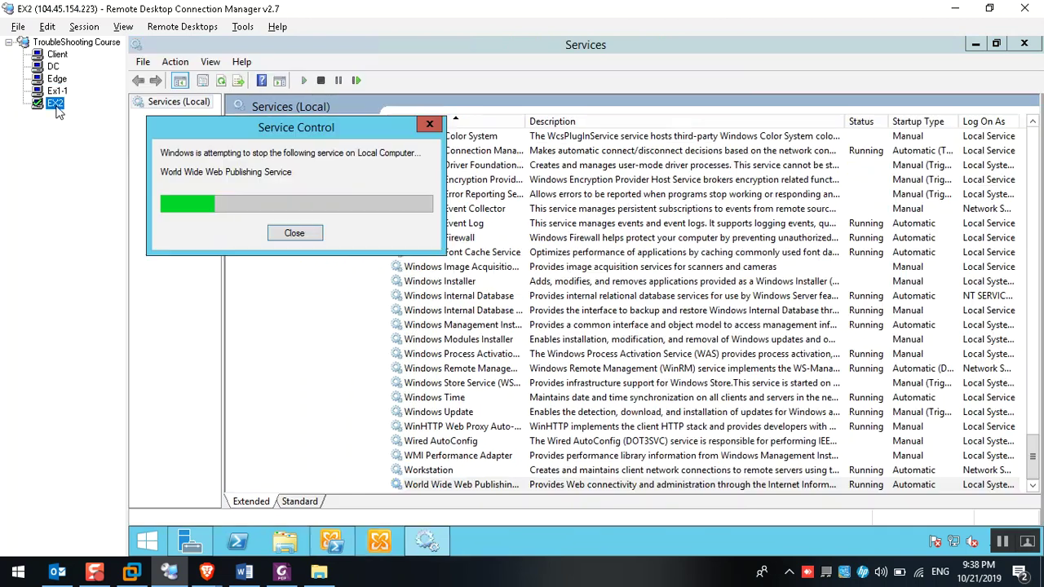
pyautogui.click(57, 55)
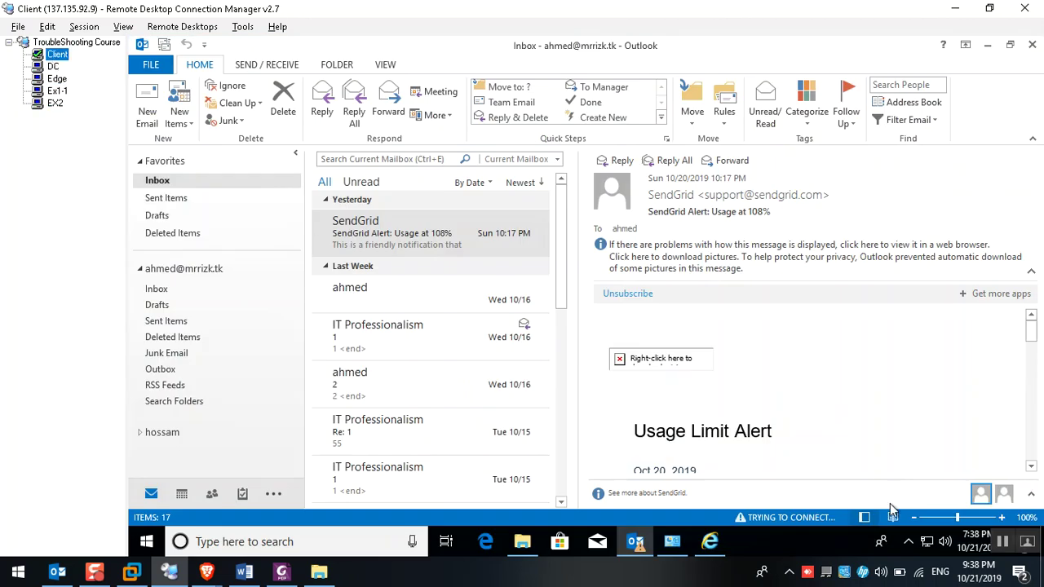
# Rerun Test E-mail AutoConfiguration from Outlook's tray icon with the account password
pyautogui.click(908, 541)
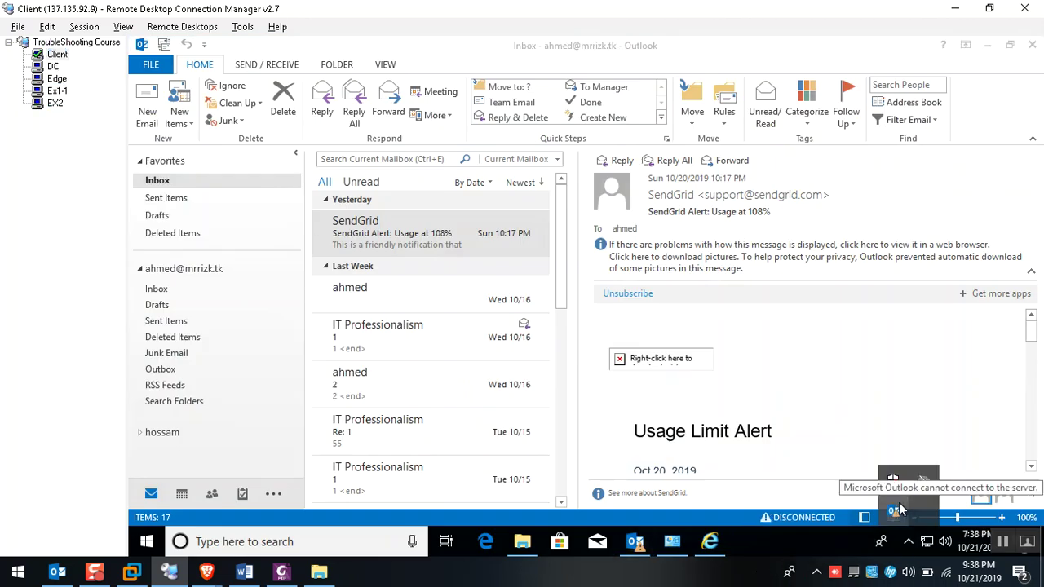
pyautogui.keyDown('ctrl'); pyautogui.rightClick(900, 510); pyautogui.keyUp('ctrl')
pyautogui.click(913, 431)
pyautogui.click(425, 159)
pyautogui.write('Pa$$w0rd1234')
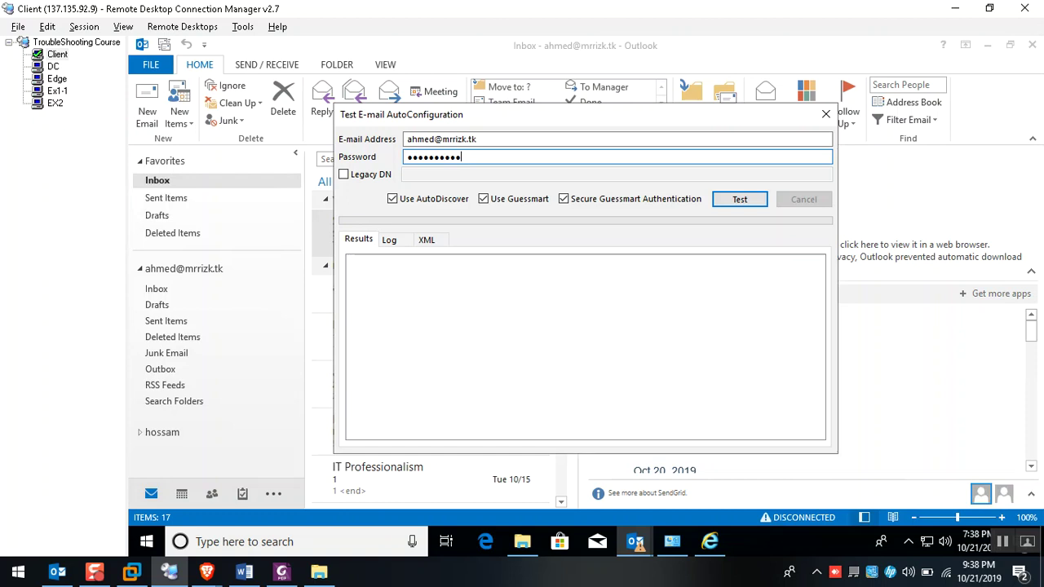
pyautogui.click(736, 200)
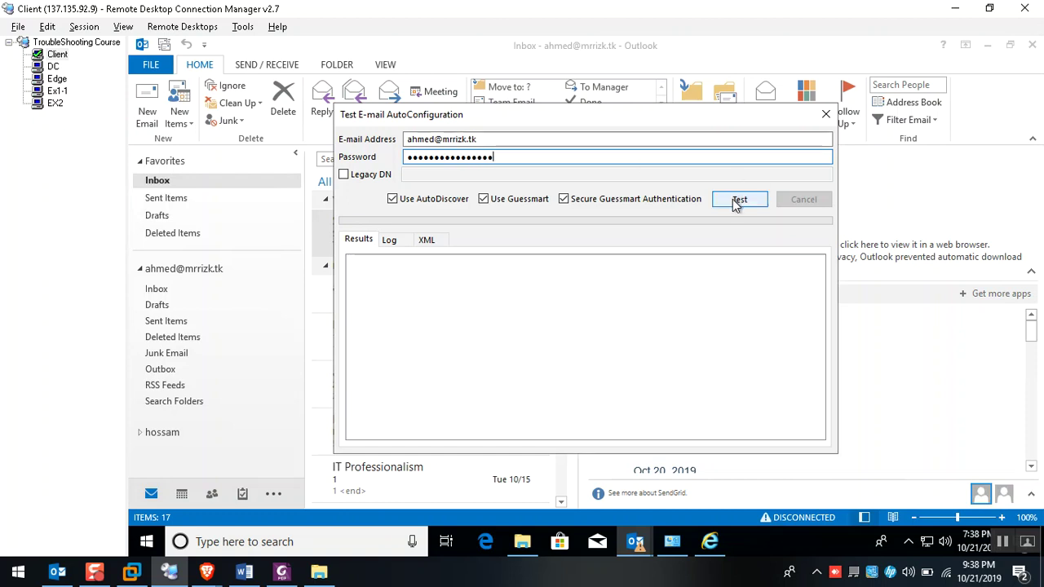
# Check the Log's failed IMAP, SMTP port 25 and 587 TLS entries, cancel, and close
pyautogui.click(390, 244)
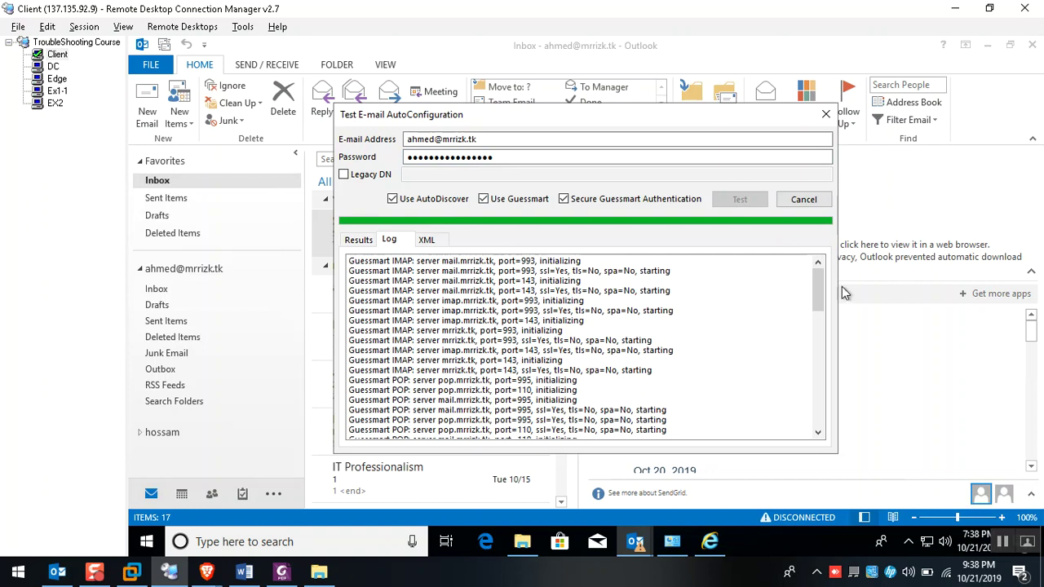
pyautogui.moveTo(823, 290); pyautogui.dragTo(821, 429)
pyautogui.click(783, 430)
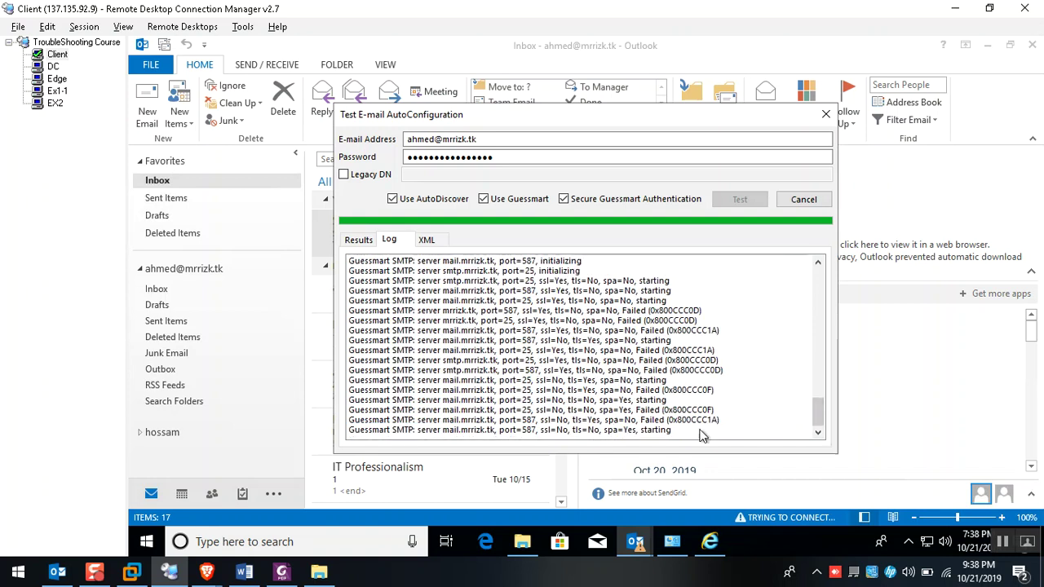
pyautogui.click(586, 410)
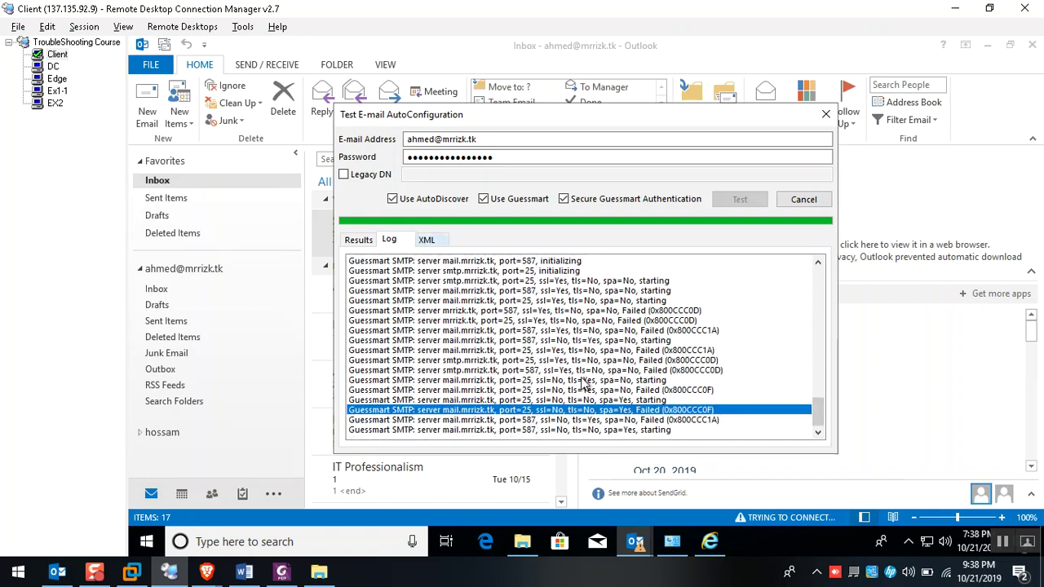
pyautogui.click(803, 199)
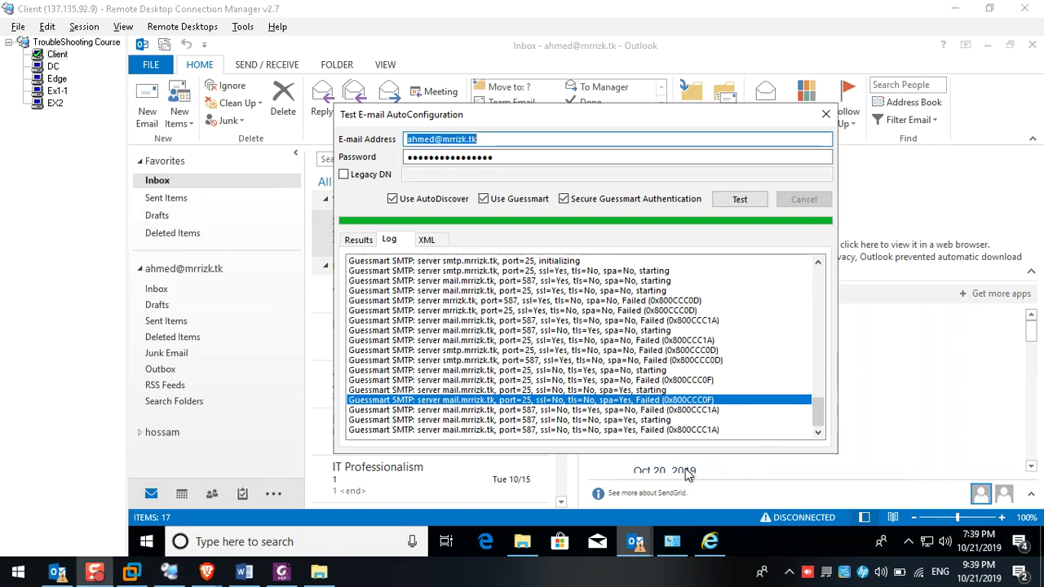
pyautogui.click(540, 430)
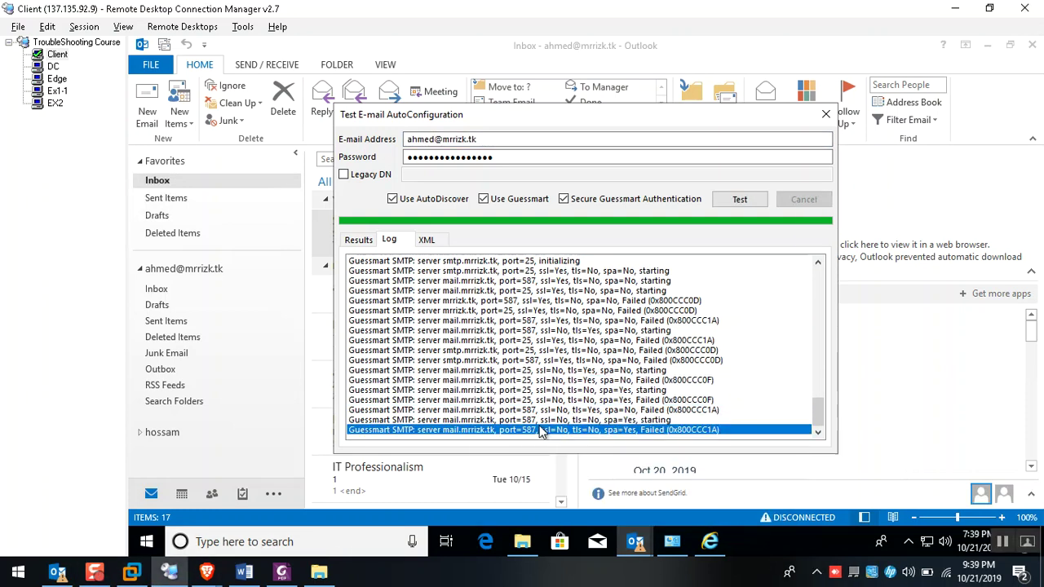
pyautogui.click(564, 410)
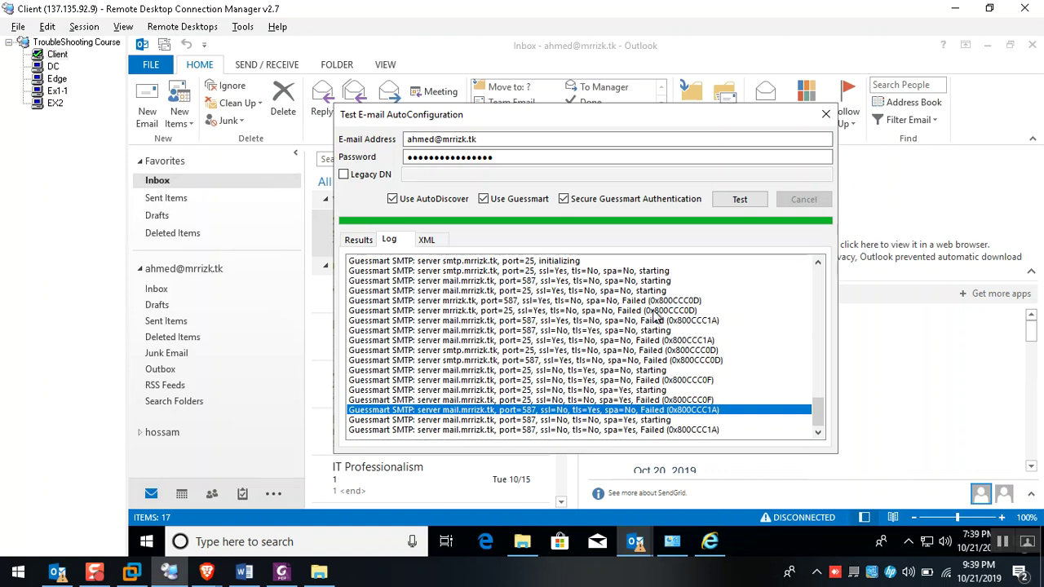
pyautogui.click(826, 114)
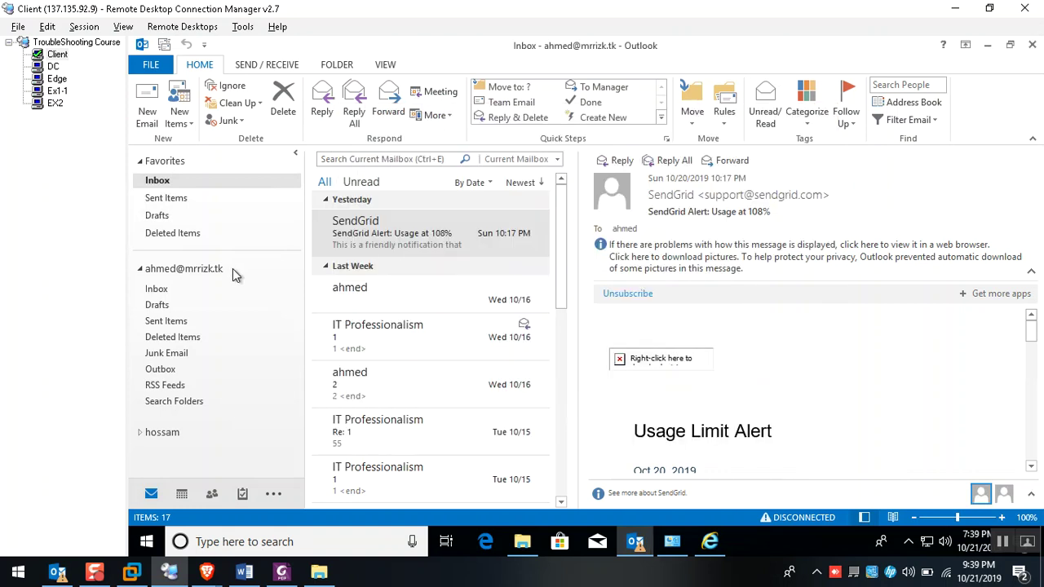
# Bring Word forward and select 'changed from the default value. The' in point 4
pyautogui.click(244, 572)
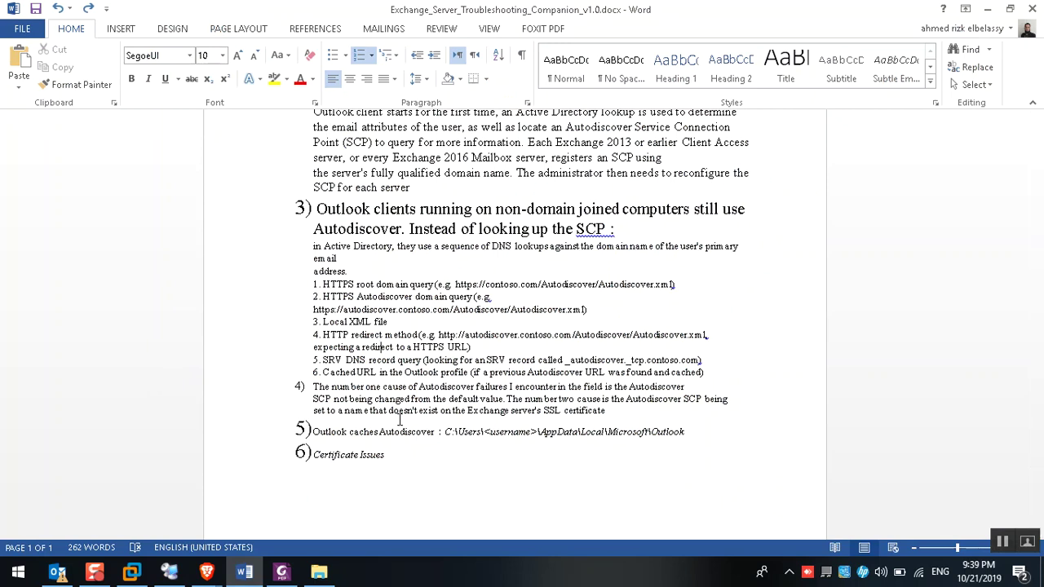
pyautogui.moveTo(374, 399); pyautogui.dragTo(522, 399)
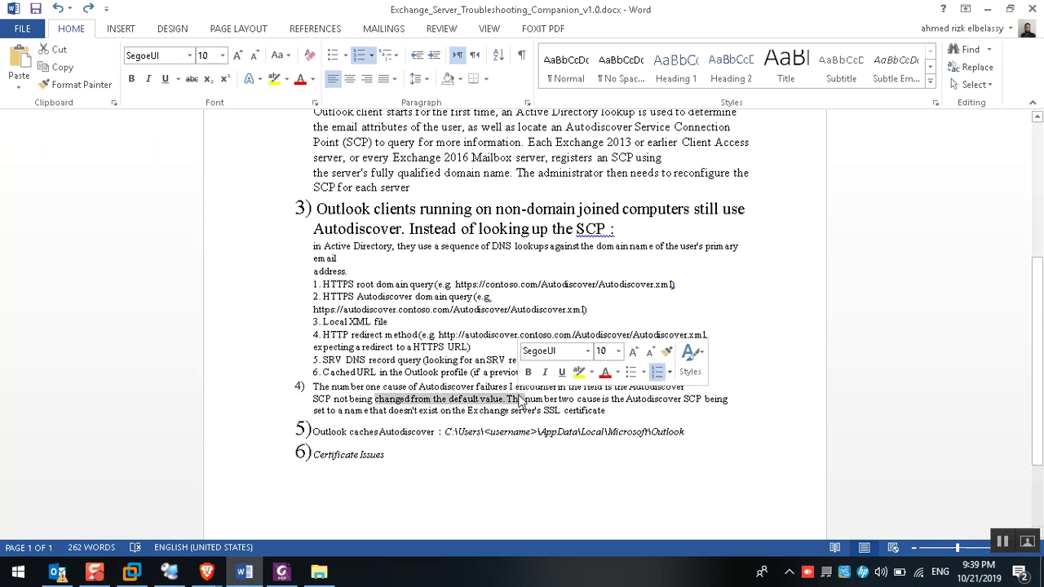